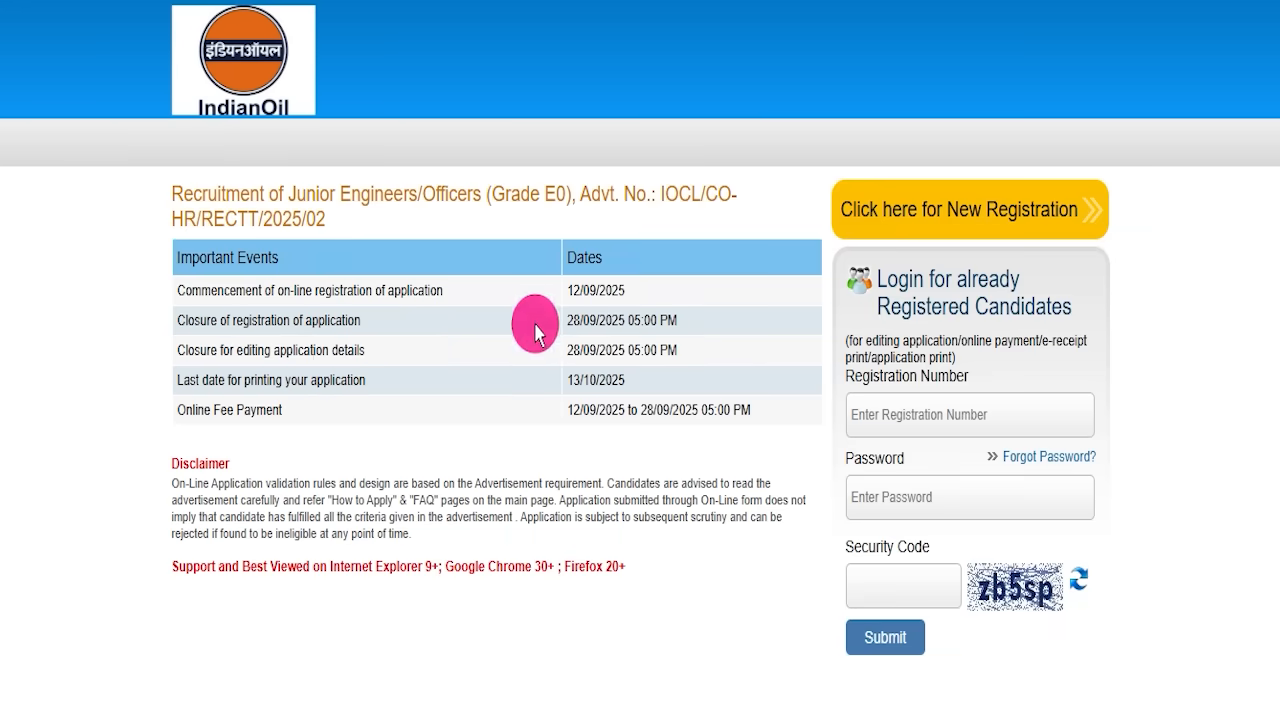
Step: Examine the closing date for application registration in the Important Events table of the Junior Engineers/Officers recruitment page
{"action": "left_click_drag", "start_coordinate": [557, 318], "coordinate": [689, 310]}
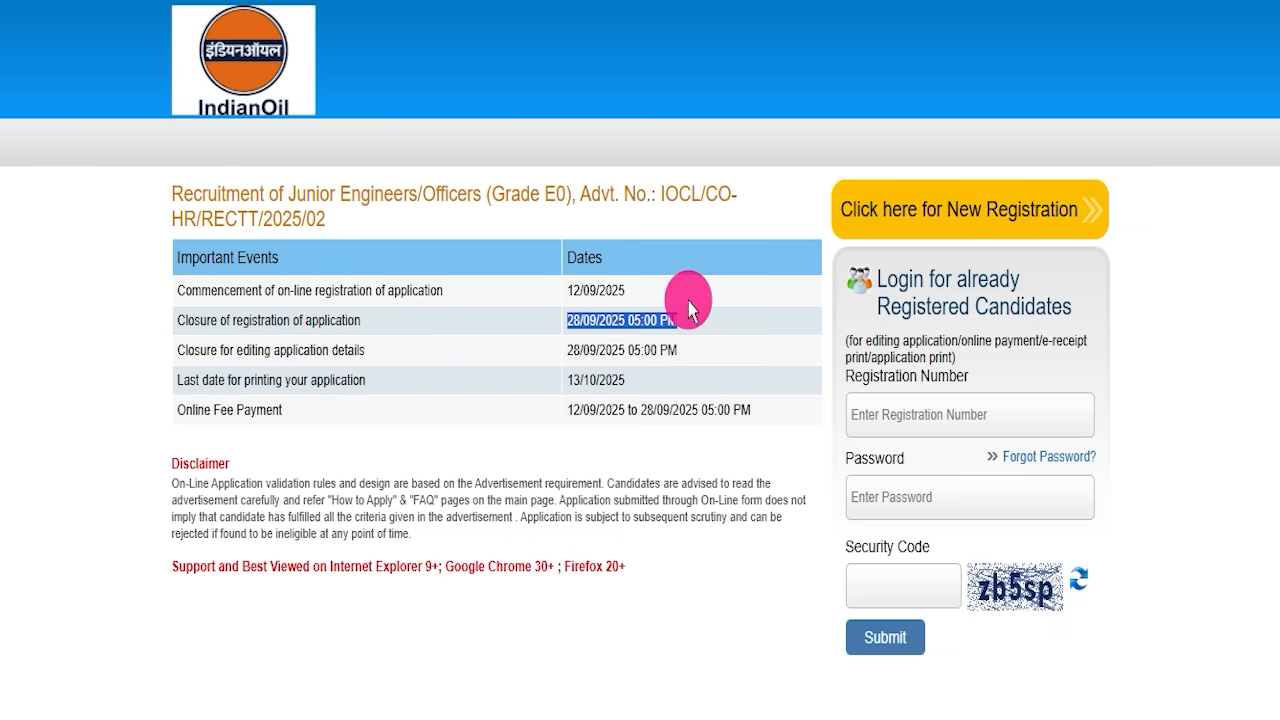
{"action": "left_click", "coordinate": [595, 315]}
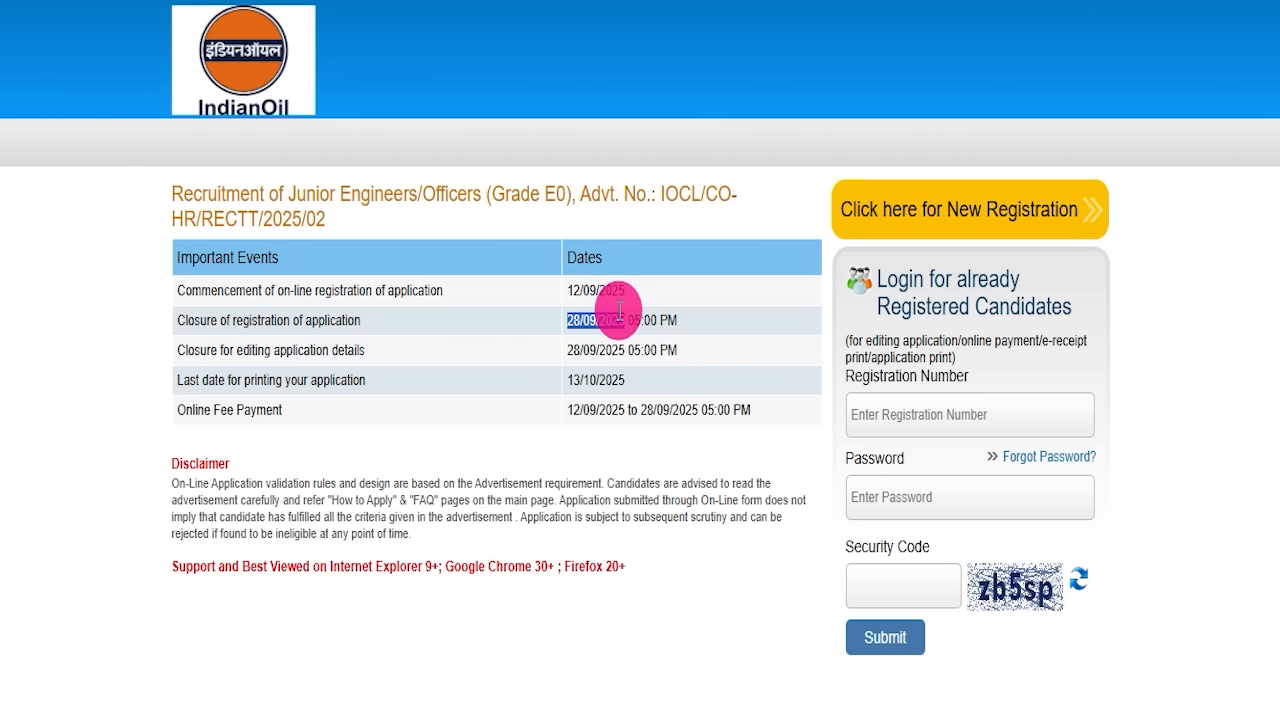
{"action": "left_click", "coordinate": [706, 314]}
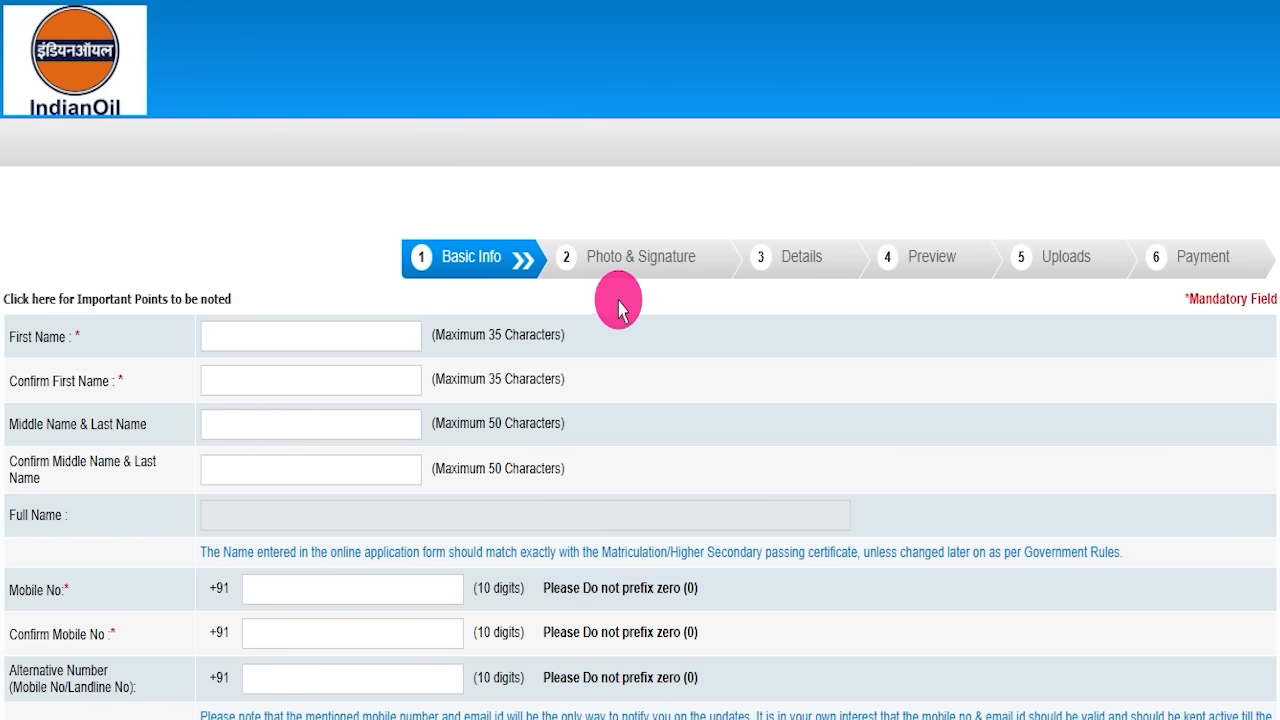
Step: Read the detailed Grade E0 advertisement, covering the introduction, the post and pay scale table and the qualifications section
{"action": "scroll", "coordinate": [622, 340], "scroll_direction": "down", "scroll_amount": 3}
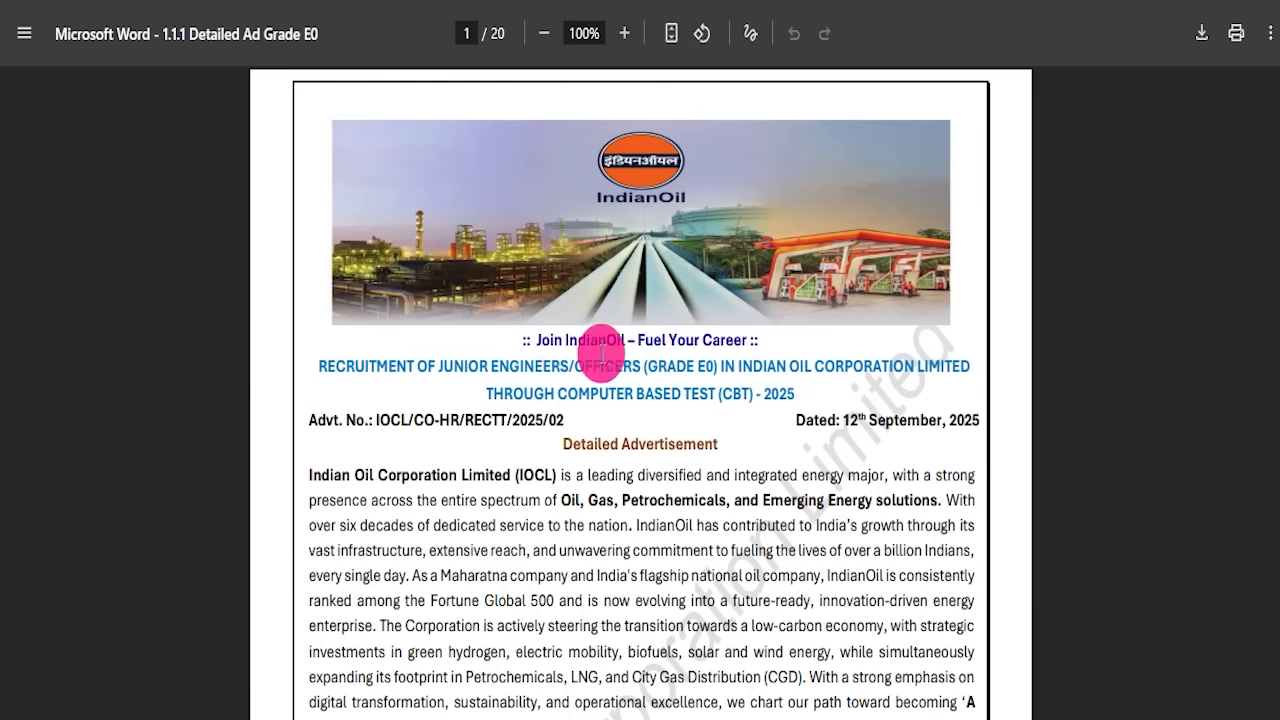
{"action": "scroll", "coordinate": [600, 400], "scroll_direction": "down", "scroll_amount": 5}
{"action": "scroll", "coordinate": [599, 467], "scroll_direction": "down", "scroll_amount": 3}
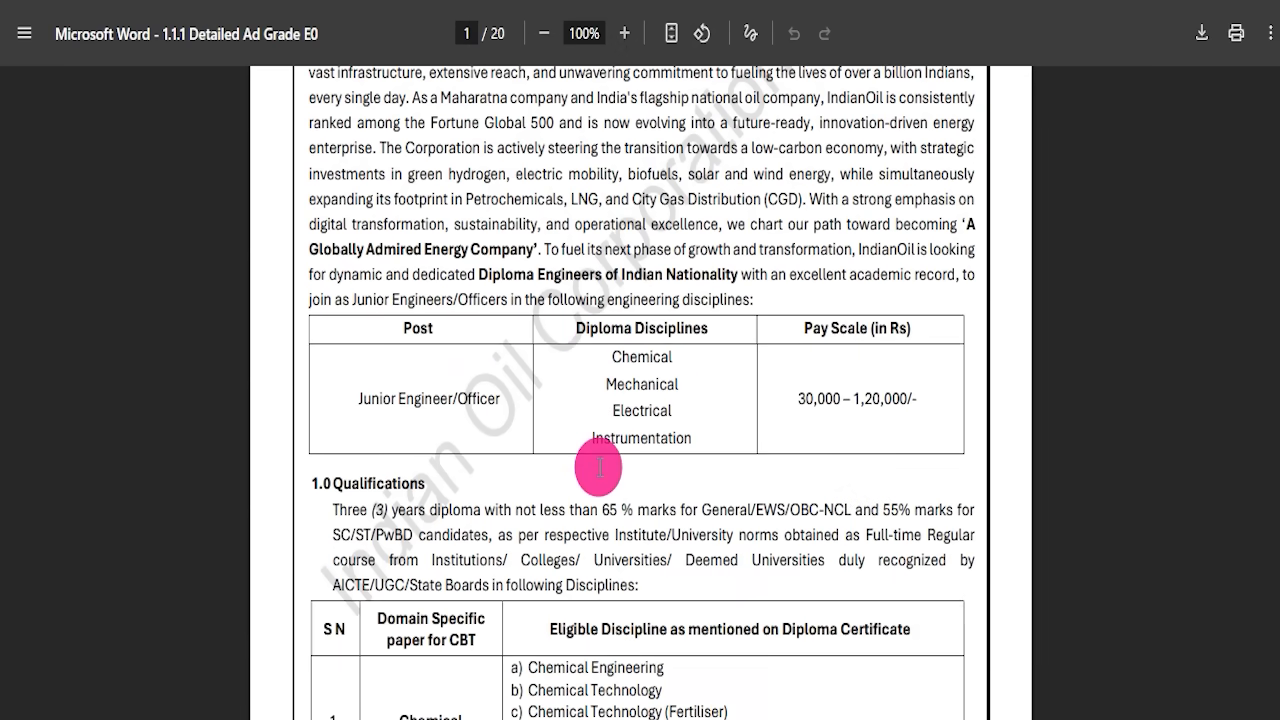
{"action": "scroll", "coordinate": [599, 467], "scroll_direction": "up", "scroll_amount": 10}
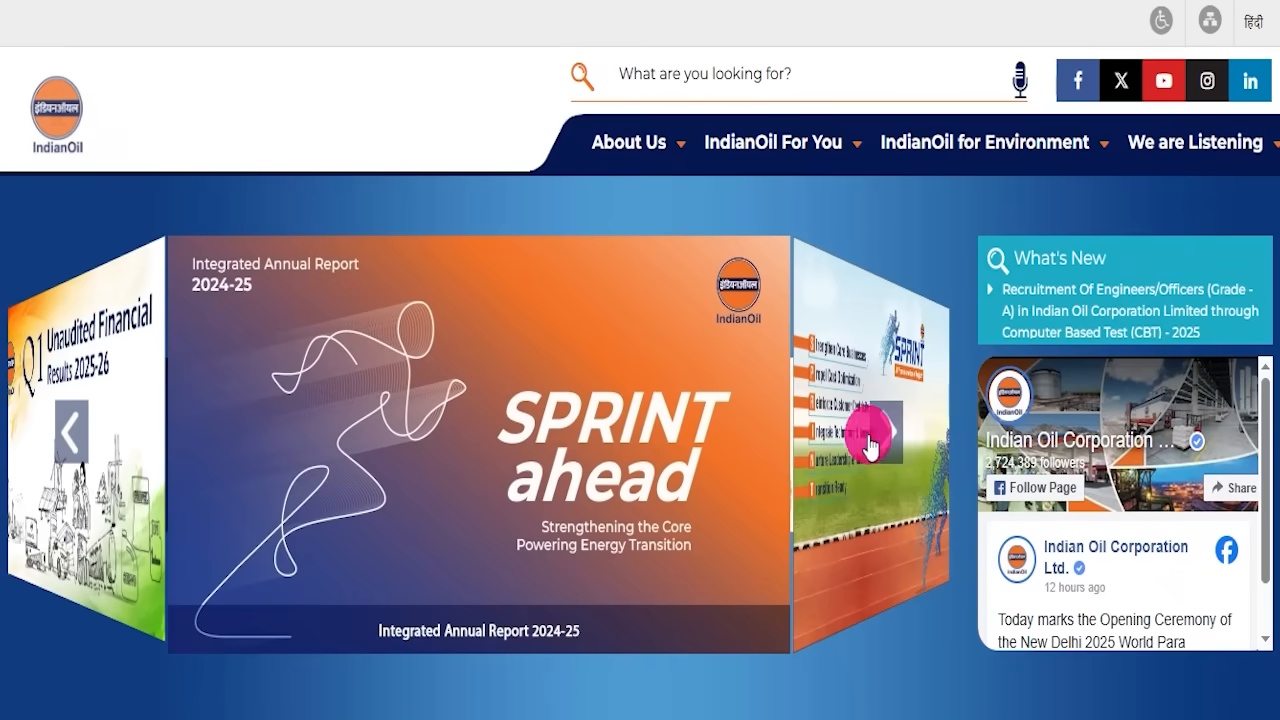
{"action": "left_click", "coordinate": [870, 440]}
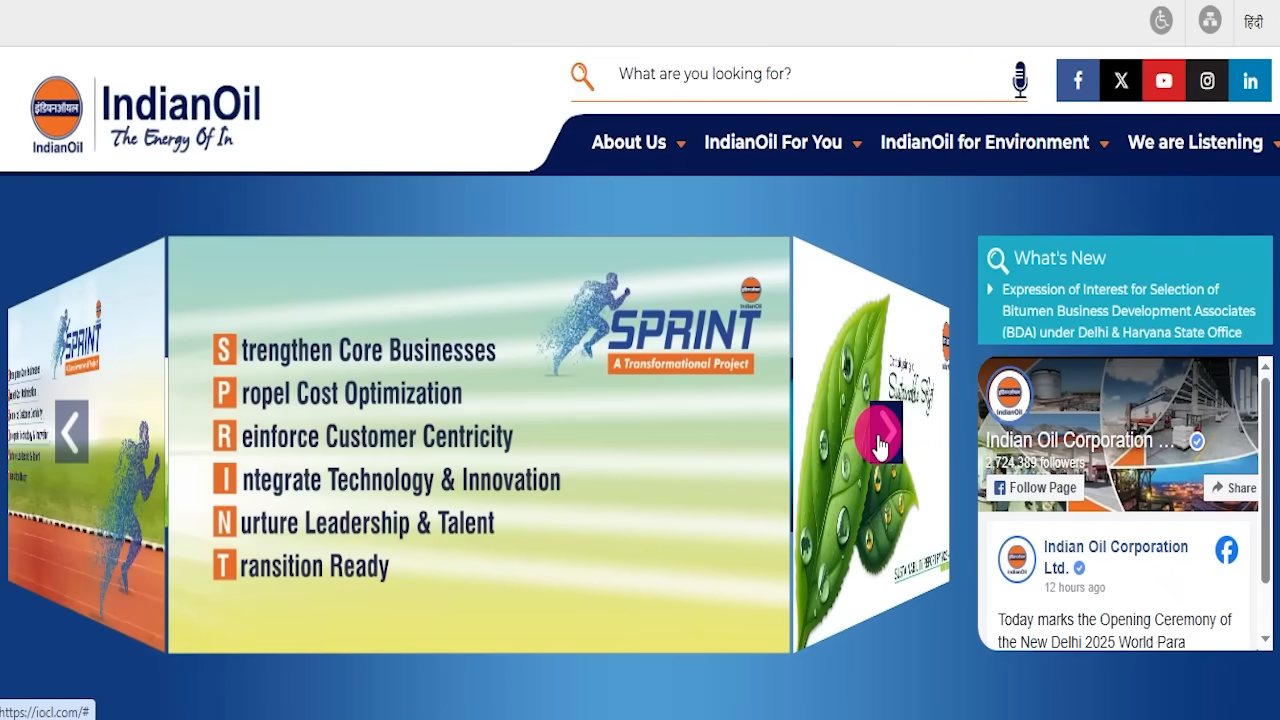
{"action": "left_click", "coordinate": [878, 440]}
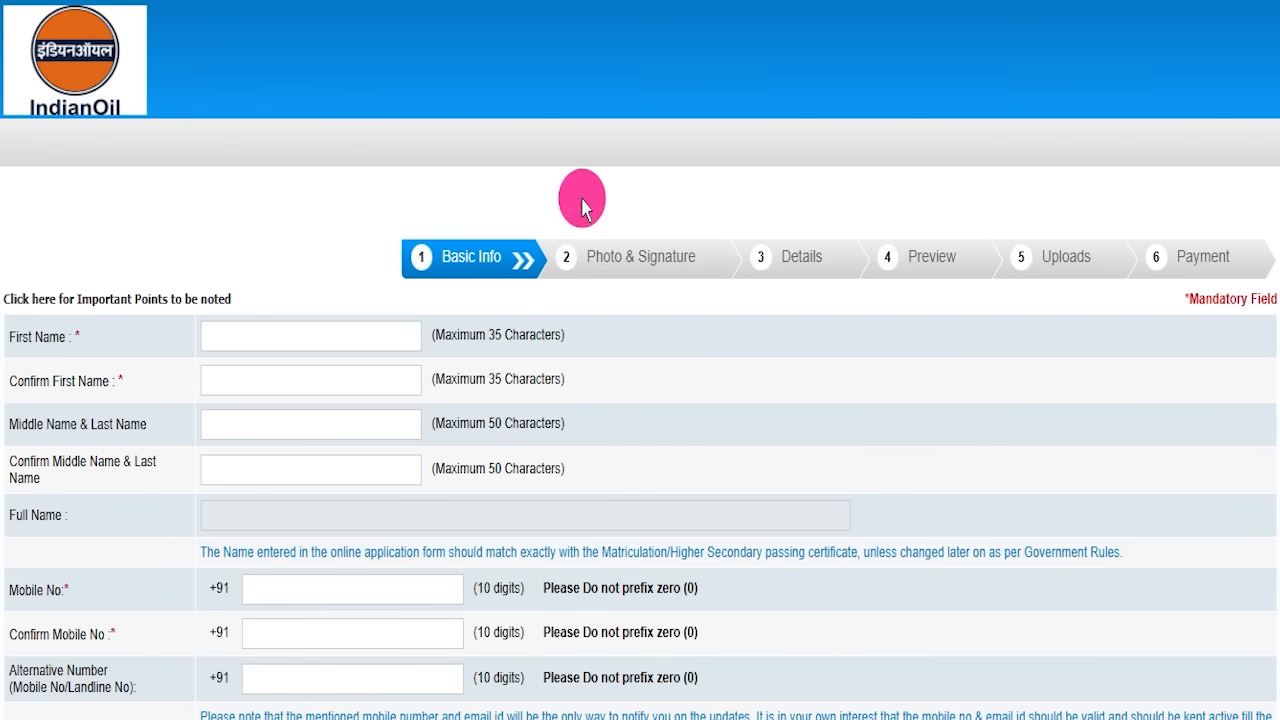
Step: Review the Basic Info registration fields and mark the Payment stage in the application's progress bar
{"action": "scroll", "coordinate": [714, 443], "scroll_direction": "down", "scroll_amount": 3}
{"action": "scroll", "coordinate": [724, 441], "scroll_direction": "down", "scroll_amount": 1}
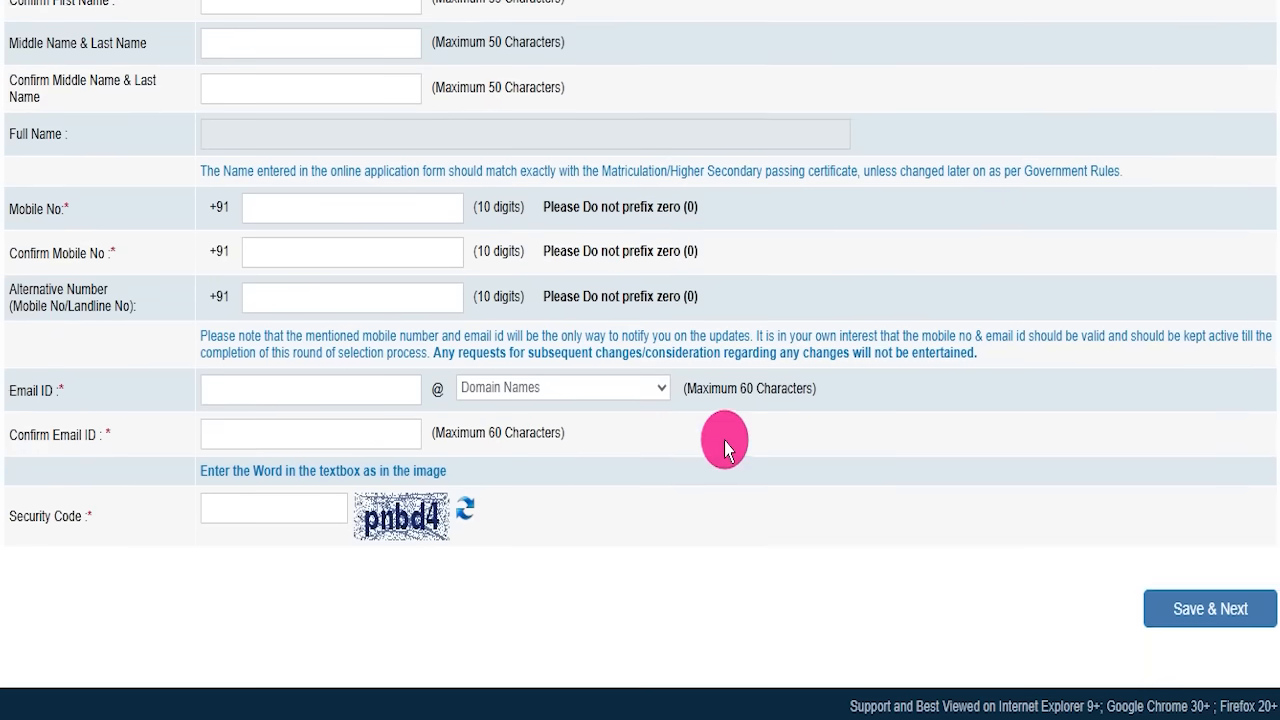
{"action": "scroll", "coordinate": [595, 464], "scroll_direction": "up", "scroll_amount": 5}
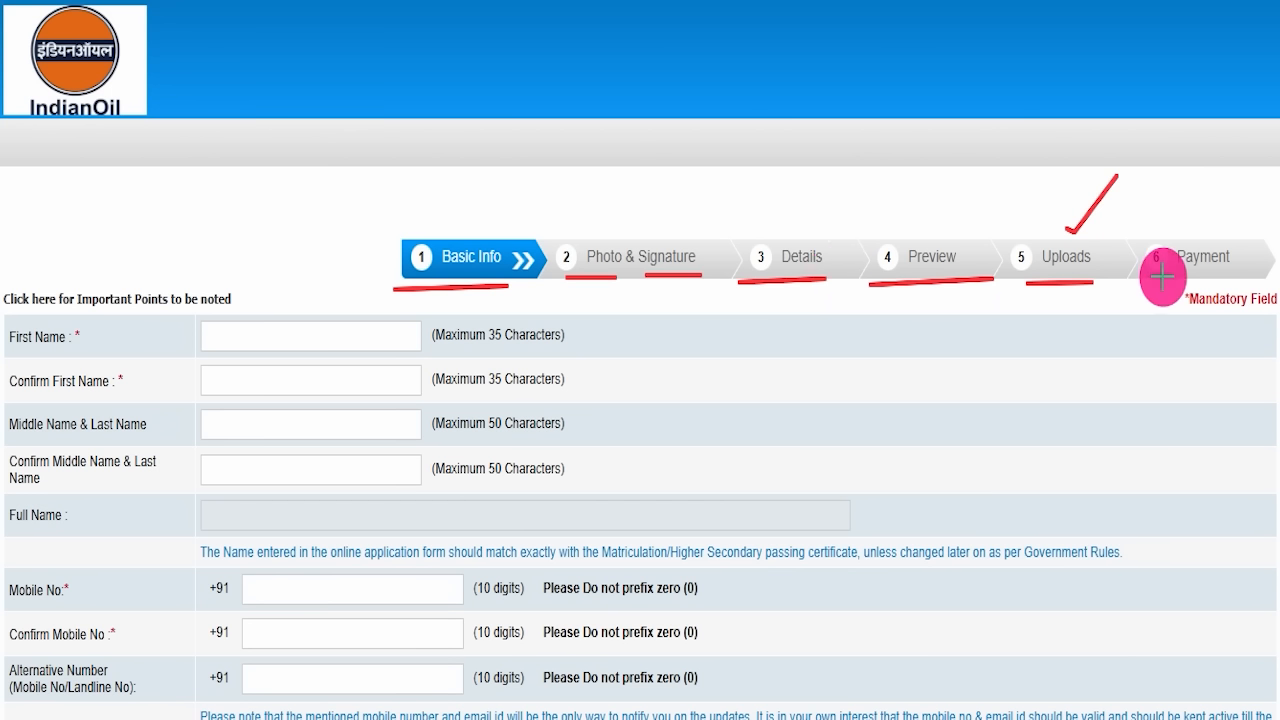
{"action": "mouse_move", "coordinate": [1137, 261]}
{"action": "left_mouse_down"}
{"action": "mouse_move", "coordinate": [1175, 258]}
{"action": "mouse_move", "coordinate": [1242, 182]}
{"action": "left_mouse_up"}
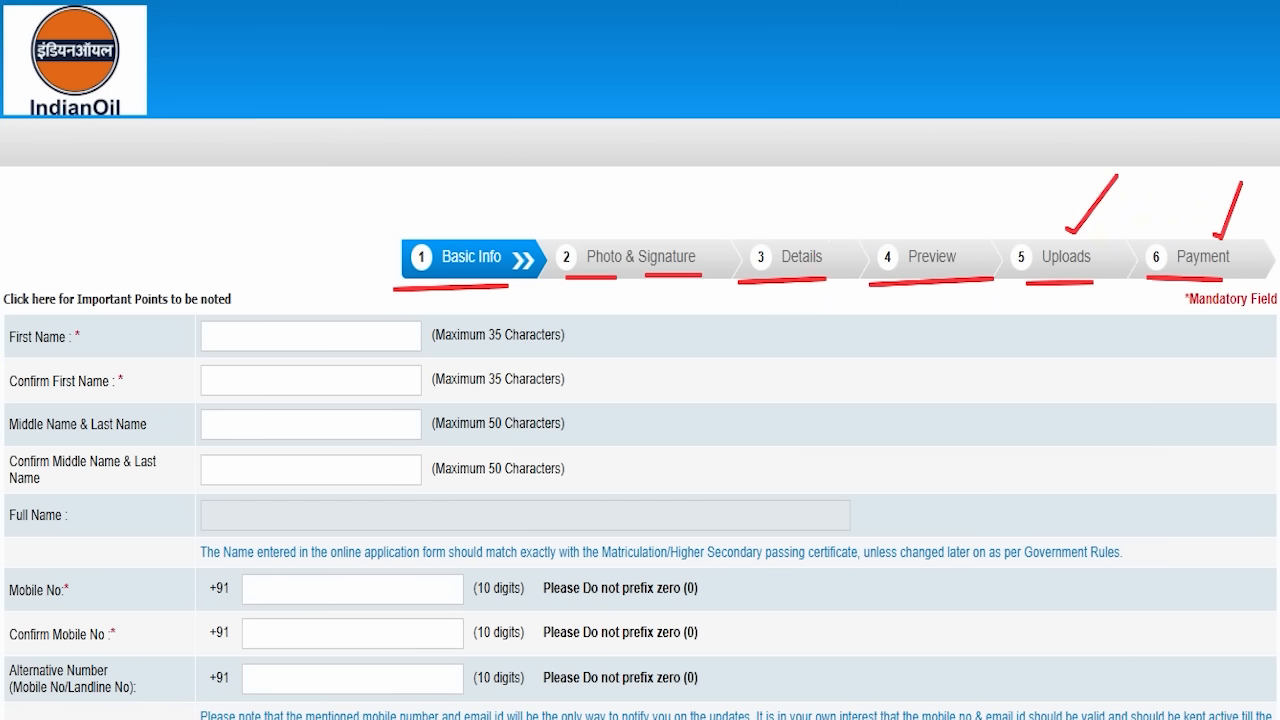
{"action": "key", "text": "Escape"}
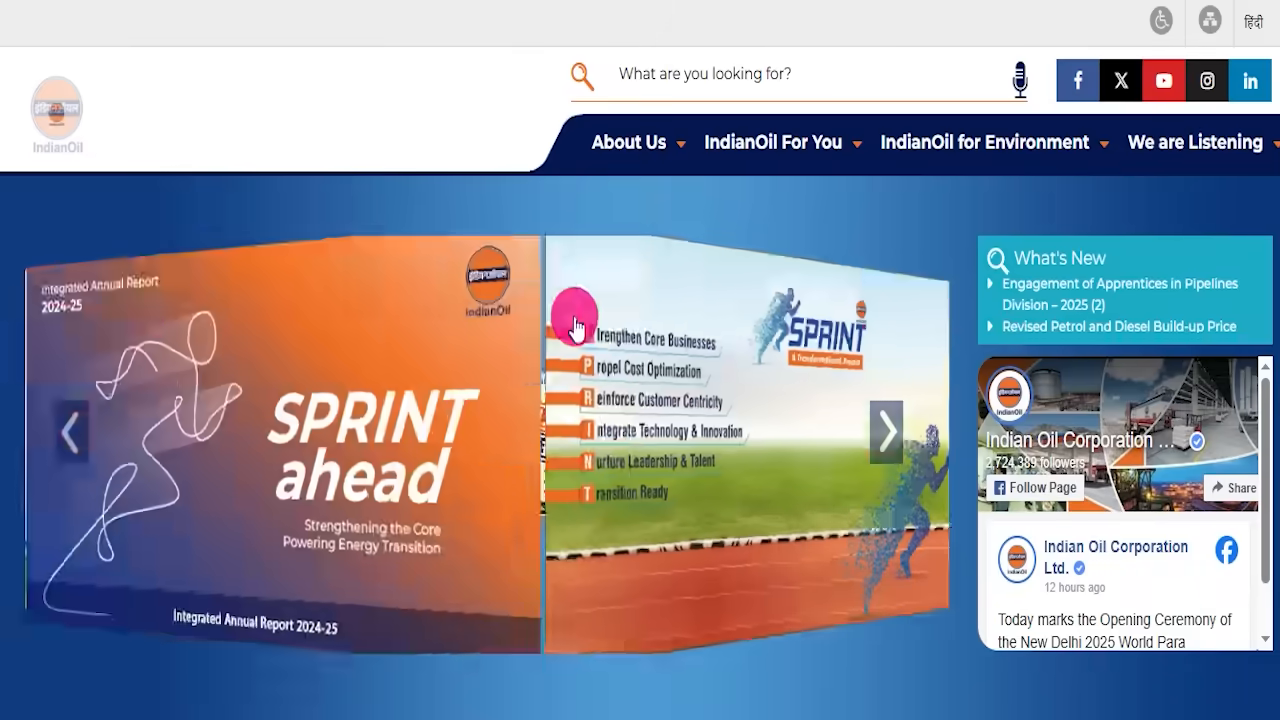
{"action": "left_click", "coordinate": [888, 440]}
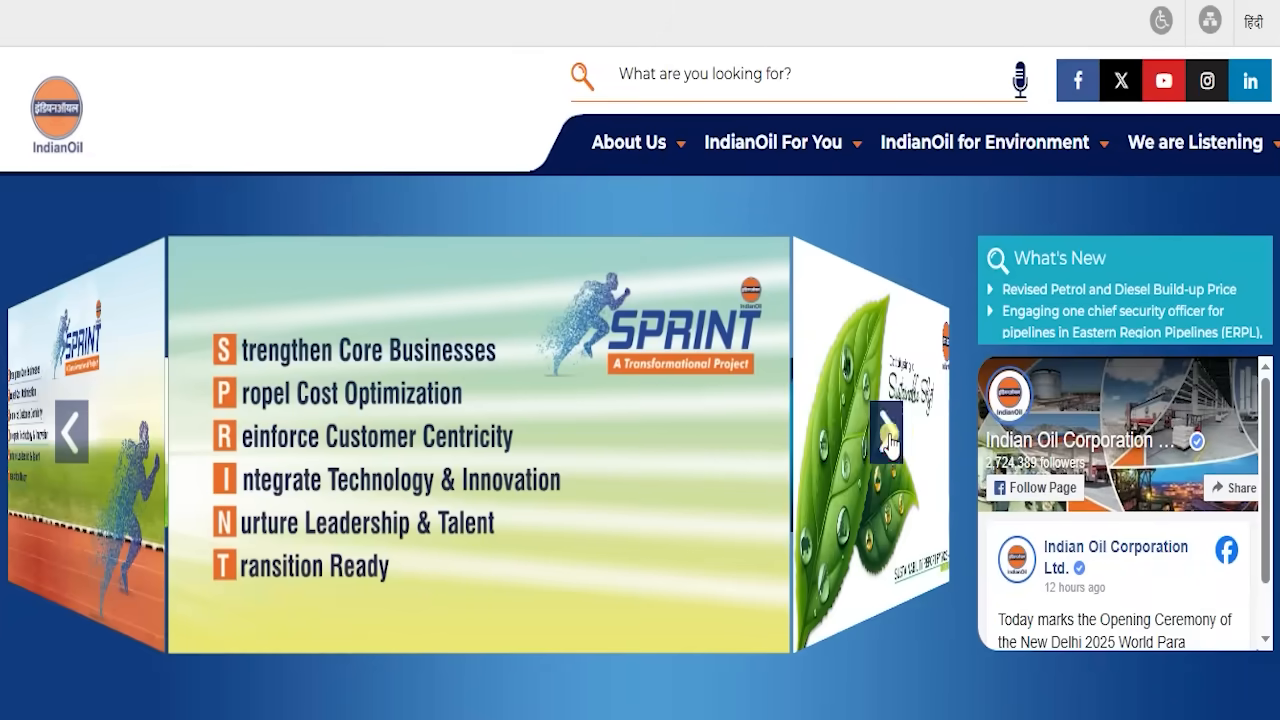
{"action": "left_click", "coordinate": [890, 440]}
{"action": "left_click", "coordinate": [890, 440]}
{"action": "left_click", "coordinate": [890, 440]}
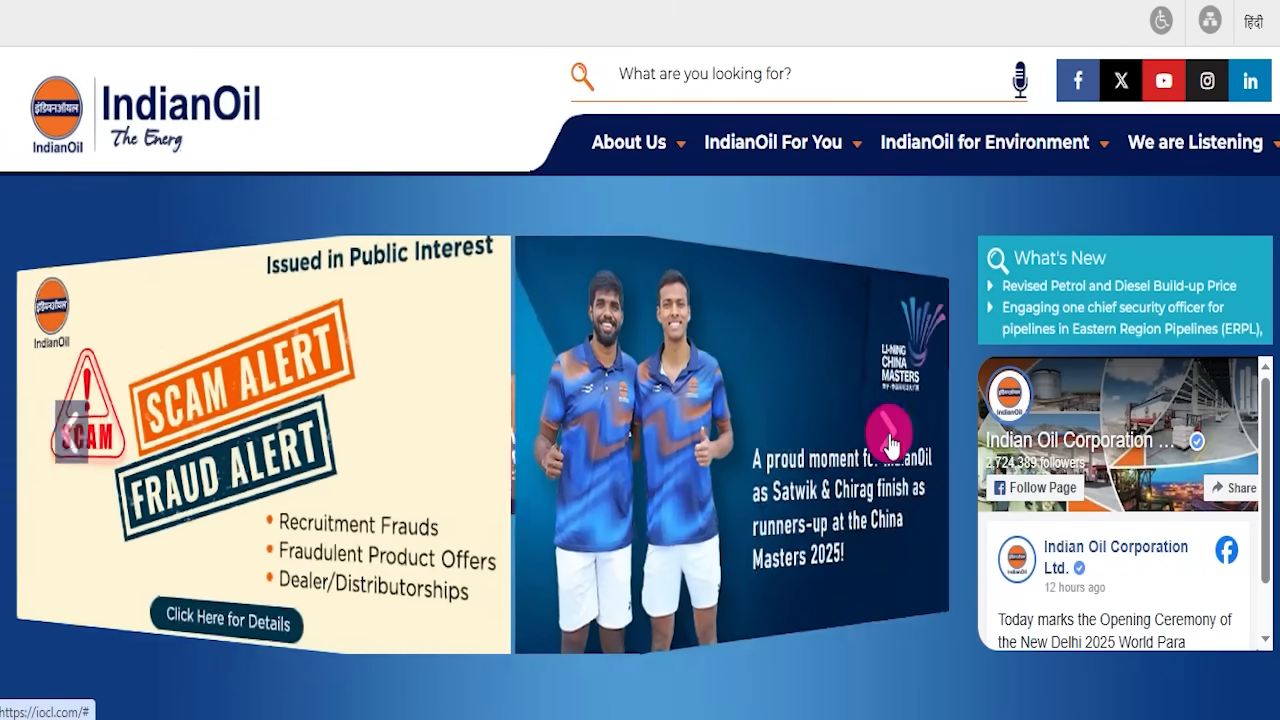
{"action": "scroll", "coordinate": [780, 530], "scroll_direction": "down", "scroll_amount": 7}
{"action": "scroll", "coordinate": [686, 526], "scroll_direction": "up", "scroll_amount": 5}
{"action": "scroll", "coordinate": [651, 557], "scroll_direction": "down", "scroll_amount": 2}
{"action": "scroll", "coordinate": [600, 523], "scroll_direction": "up", "scroll_amount": 4}
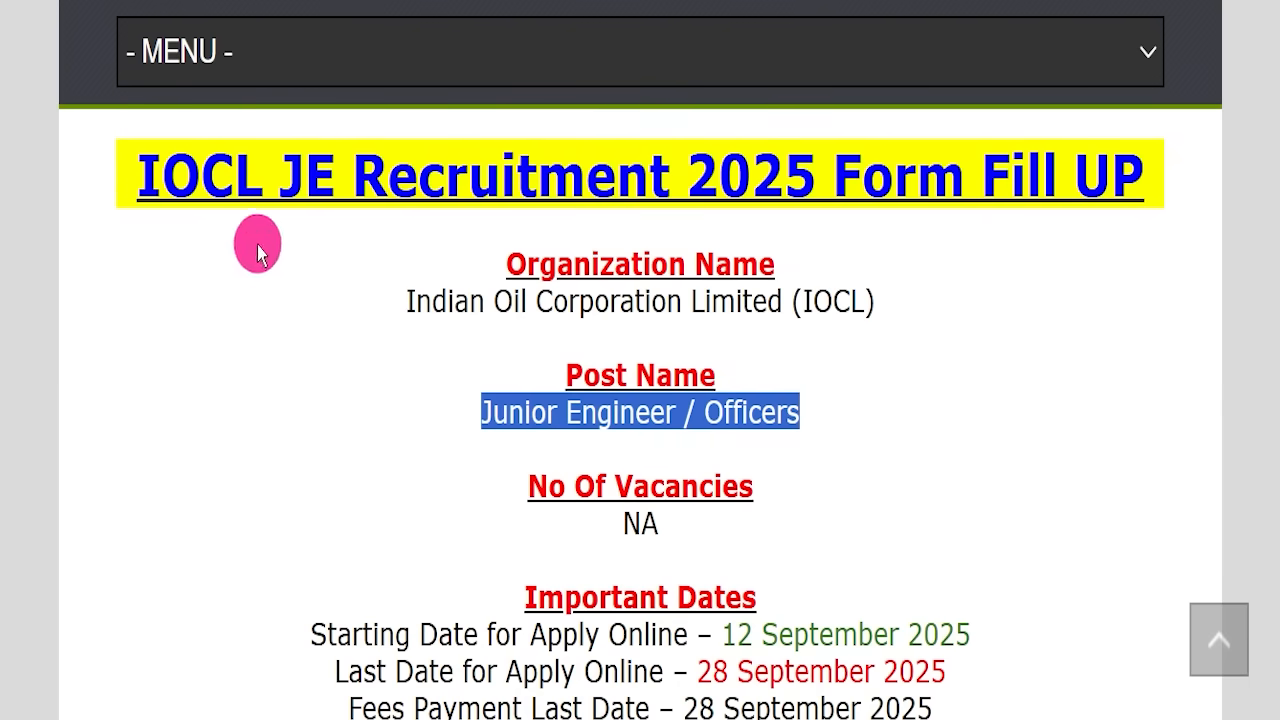
Step: Highlight the "IOCL JE Recruitment 2025 Form Fill UP" heading and view the IndSarkariNaukri site header
{"action": "left_click_drag", "start_coordinate": [134, 160], "coordinate": [1131, 145]}
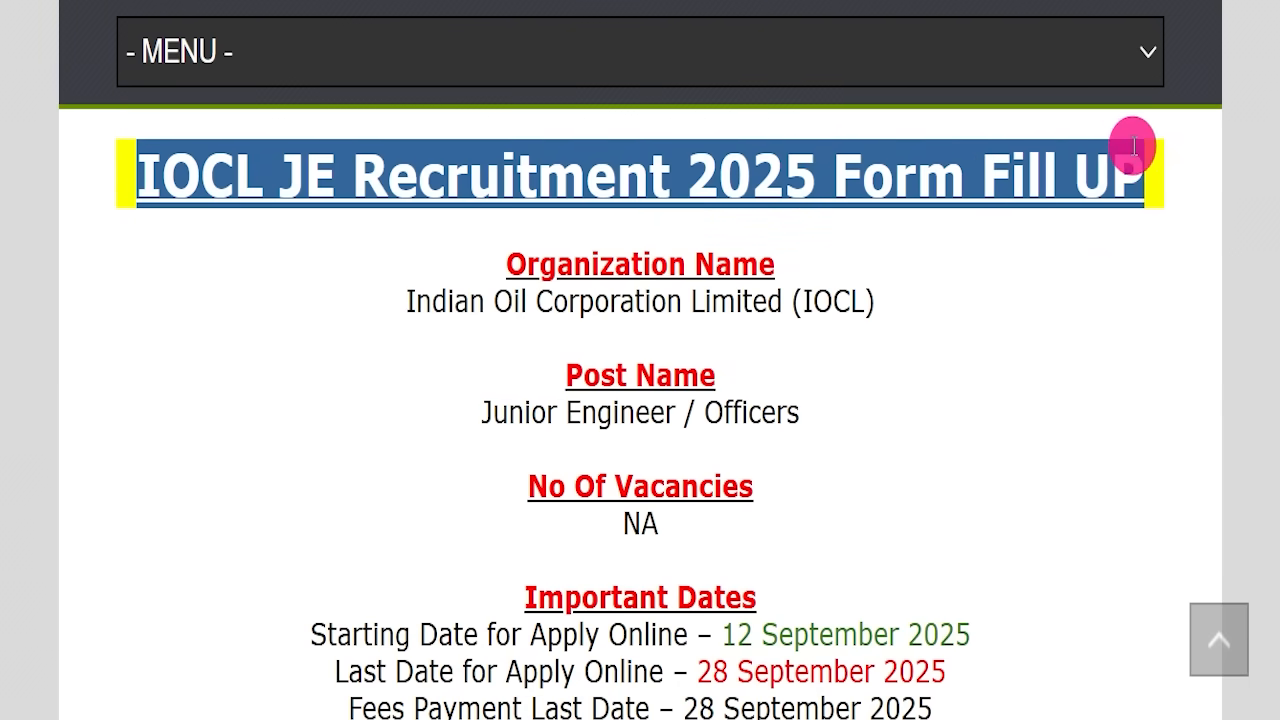
{"action": "left_click", "coordinate": [906, 329]}
{"action": "scroll", "coordinate": [534, 434], "scroll_direction": "up", "scroll_amount": 4}
{"action": "scroll", "coordinate": [540, 445], "scroll_direction": "up", "scroll_amount": 10}
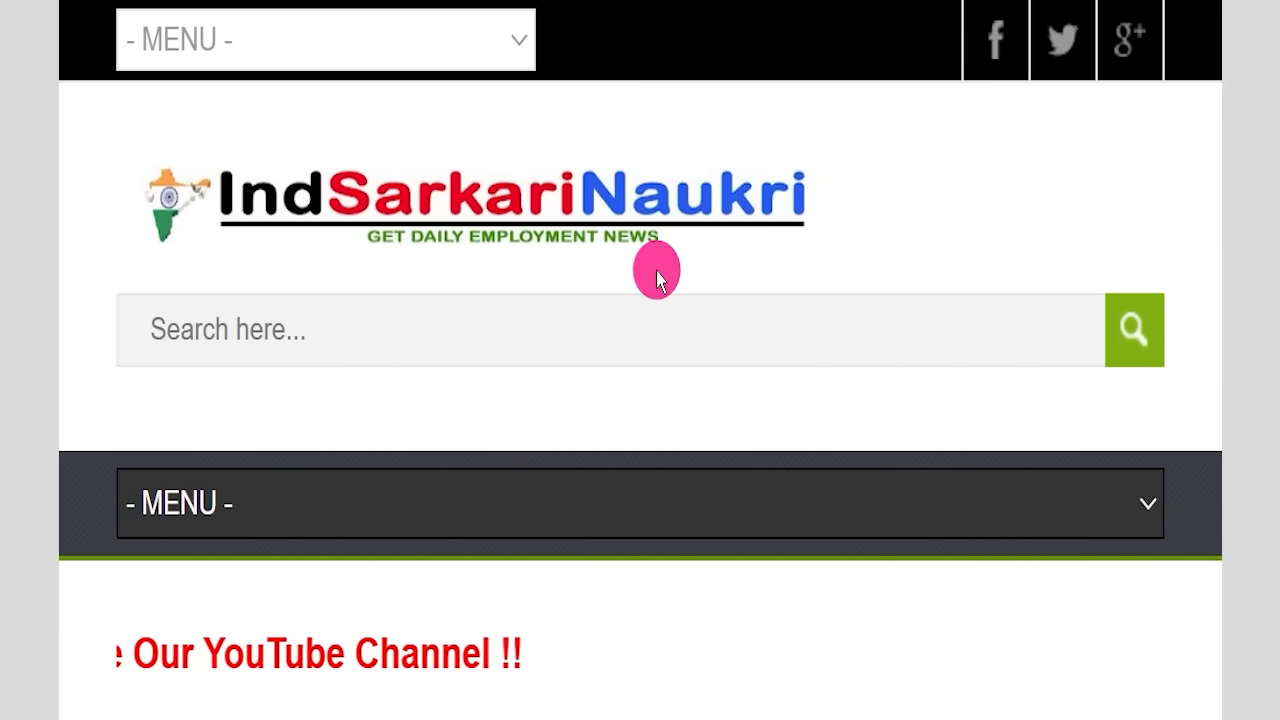
{"action": "scroll", "coordinate": [660, 290], "scroll_direction": "down", "scroll_amount": 7}
{"action": "scroll", "coordinate": [665, 310], "scroll_direction": "down", "scroll_amount": 5}
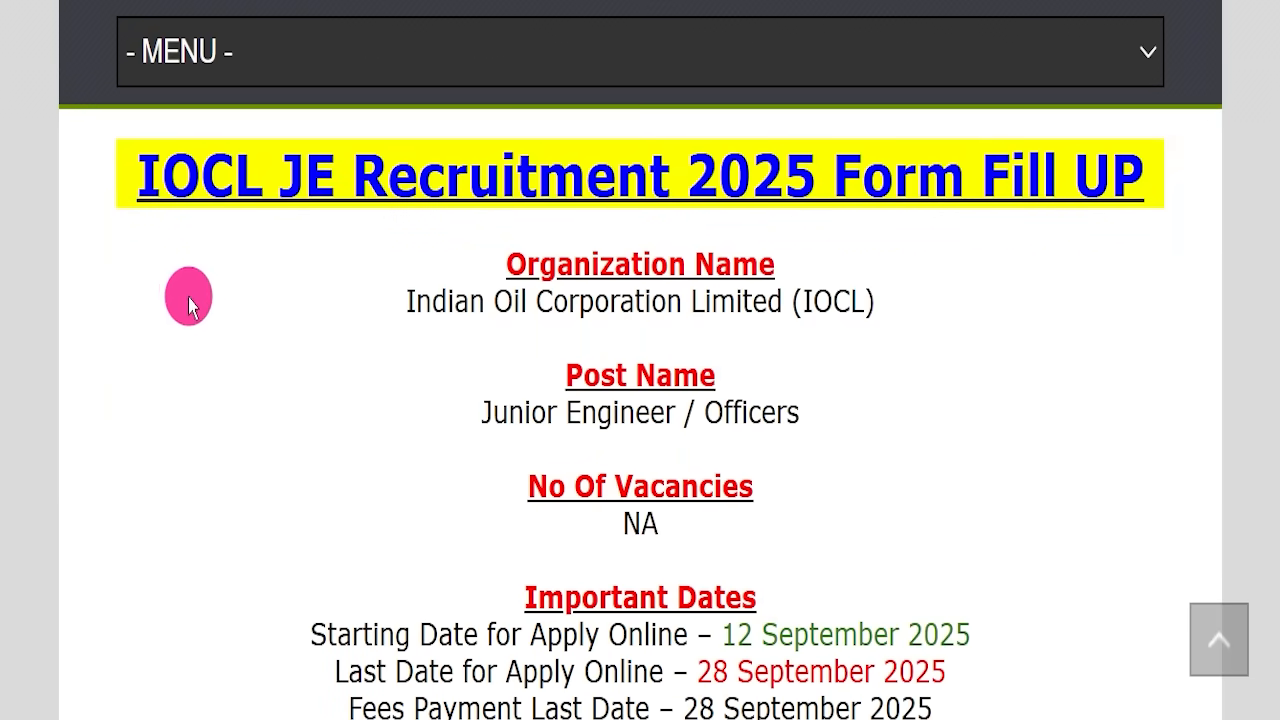
Step: Highlight the recruitment title, the organization name and the post name in the job summary
{"action": "left_click_drag", "start_coordinate": [128, 175], "coordinate": [1140, 180]}
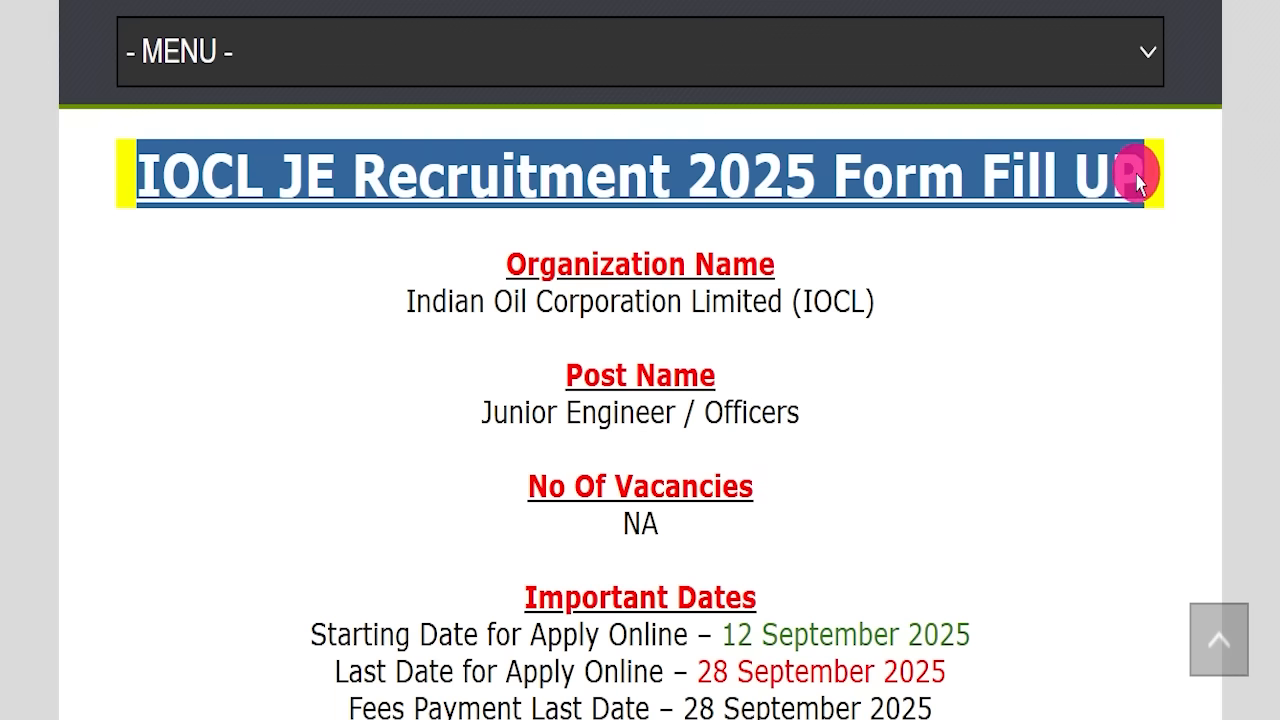
{"action": "left_click", "coordinate": [1007, 367]}
{"action": "left_click_drag", "start_coordinate": [406, 300], "coordinate": [929, 289]}
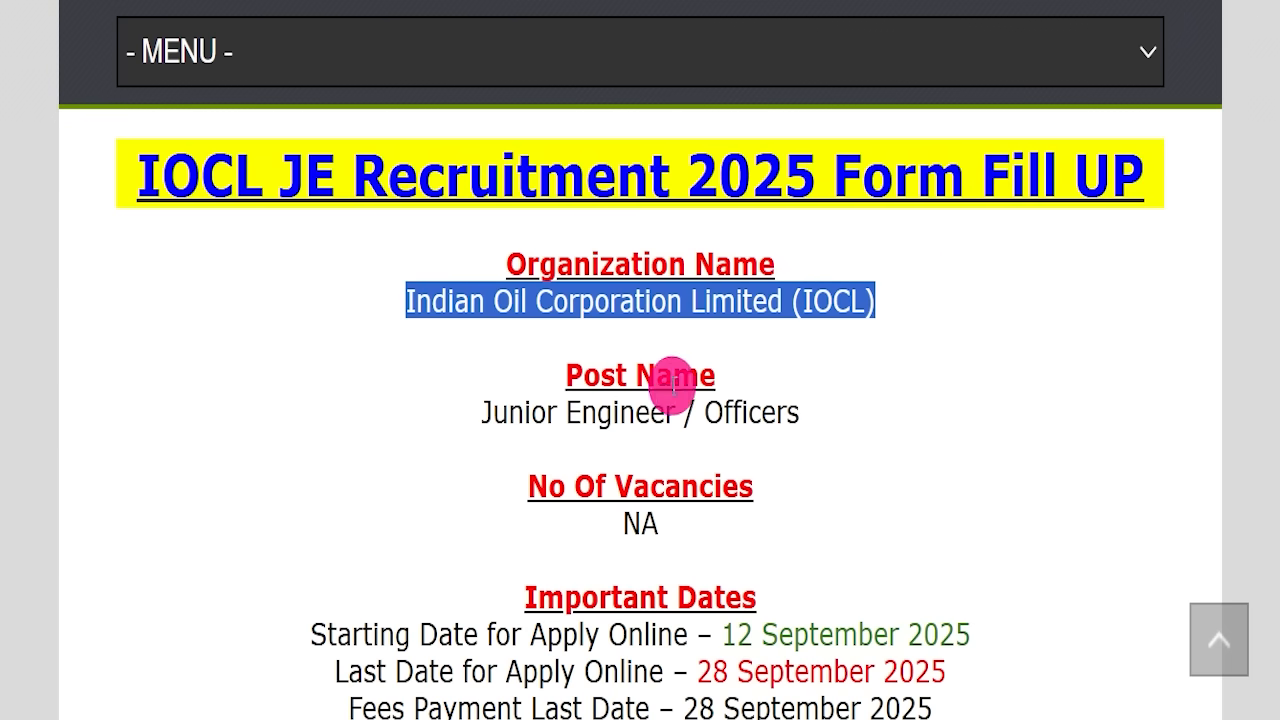
{"action": "left_click_drag", "start_coordinate": [478, 412], "coordinate": [828, 402]}
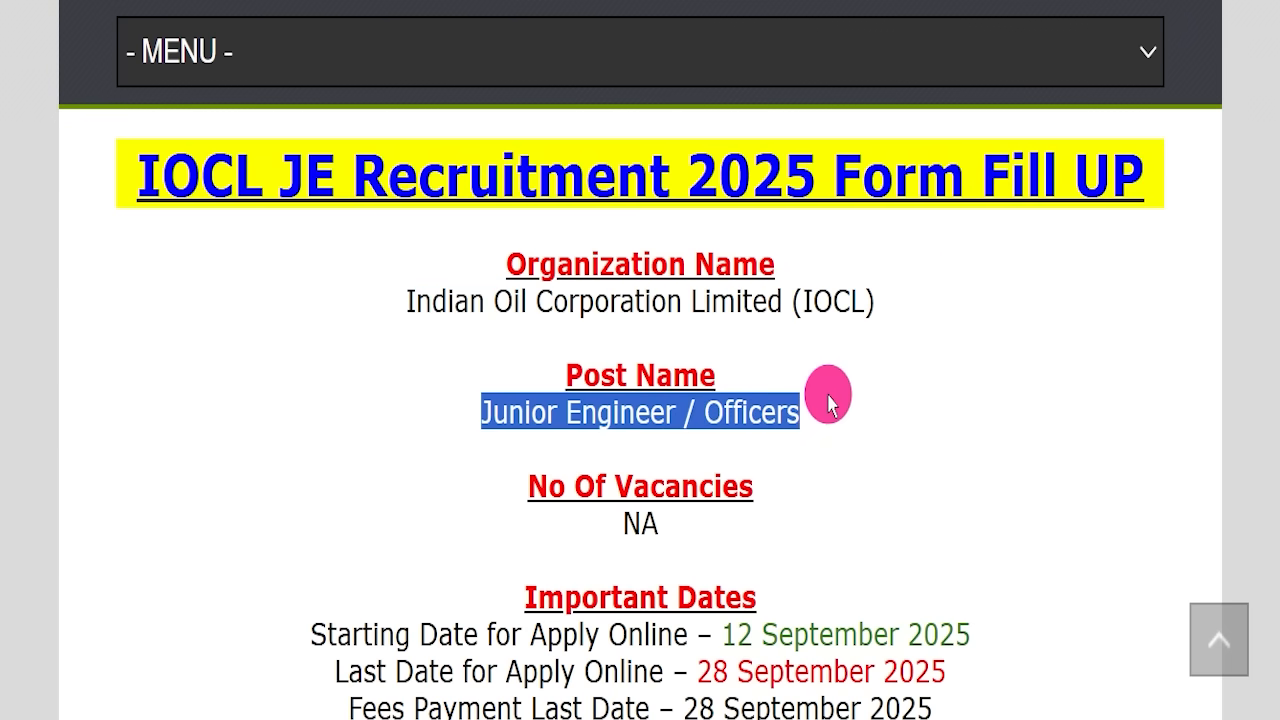
{"action": "scroll", "coordinate": [828, 402], "scroll_direction": "down", "scroll_amount": 4}
{"action": "left_click", "coordinate": [1046, 320]}
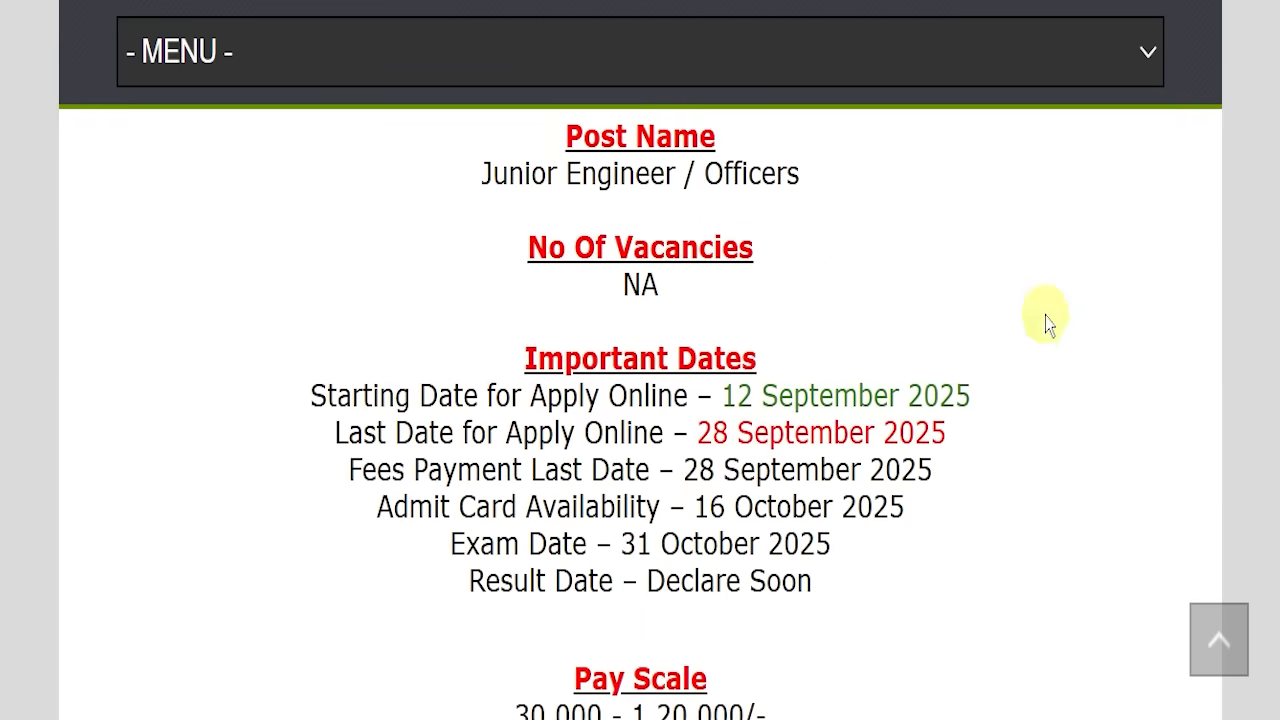
Step: Examine the Important Dates and Pay Scale sections, underlining and ticking the last date for applying online
{"action": "scroll", "coordinate": [1053, 345], "scroll_direction": "down", "scroll_amount": 1}
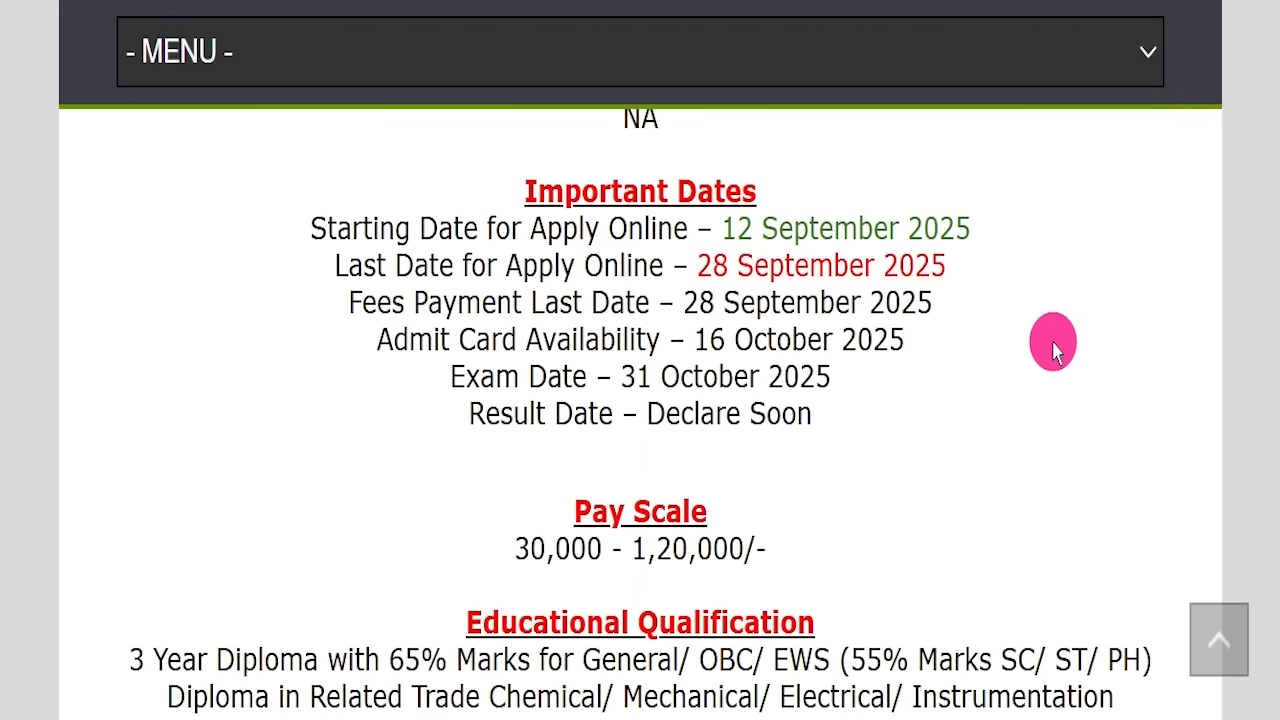
{"action": "left_click_drag", "start_coordinate": [667, 219], "coordinate": [979, 220]}
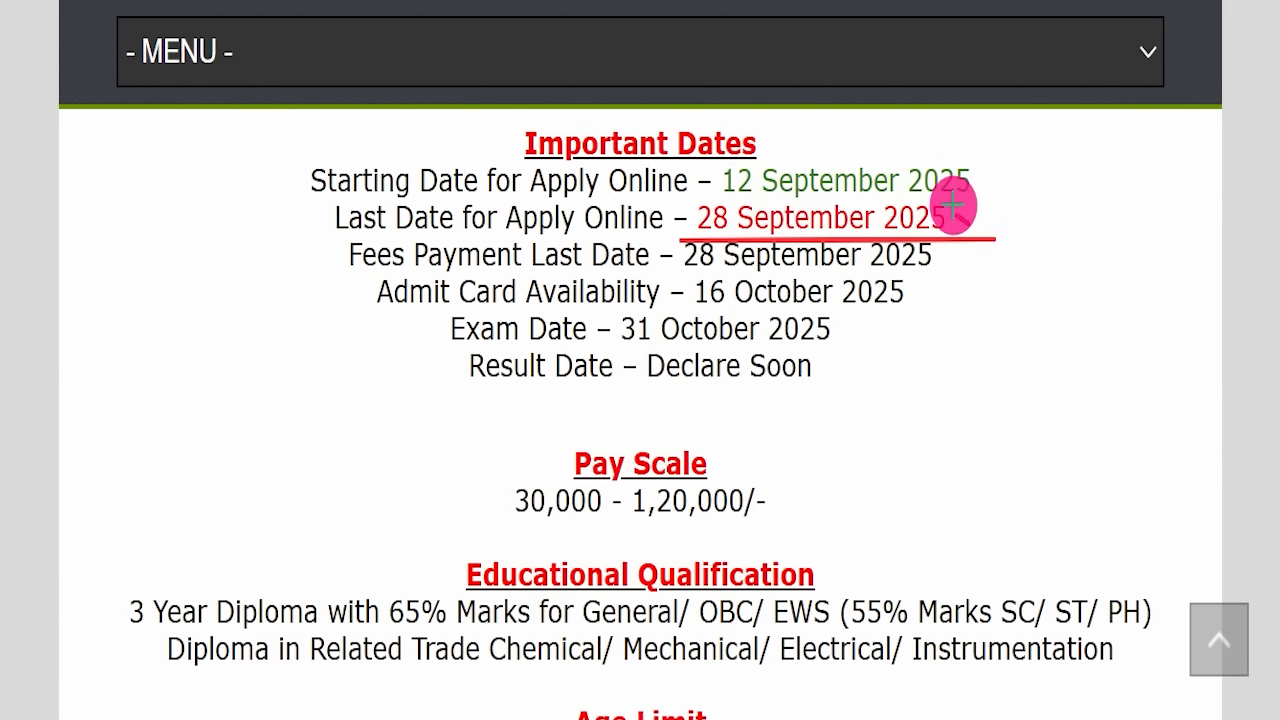
{"action": "left_click_drag", "start_coordinate": [1060, 144], "coordinate": [1076, 160]}
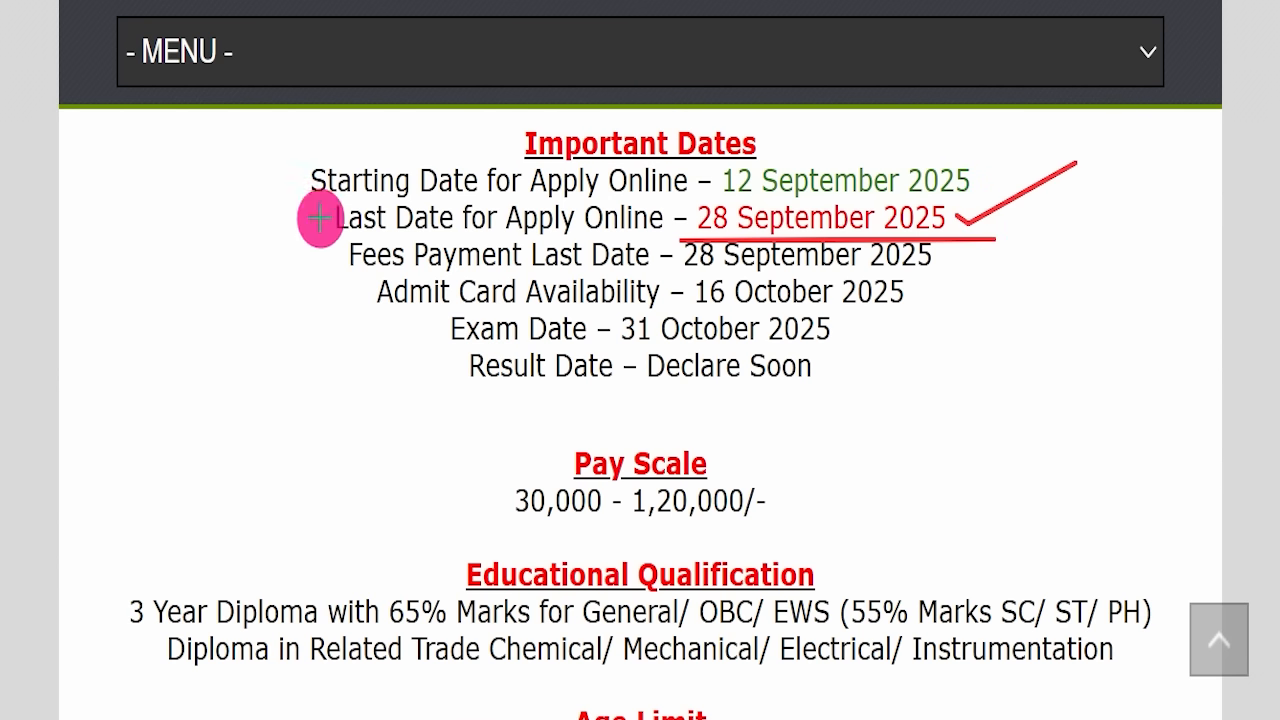
{"action": "left_click_drag", "start_coordinate": [308, 217], "coordinate": [693, 217]}
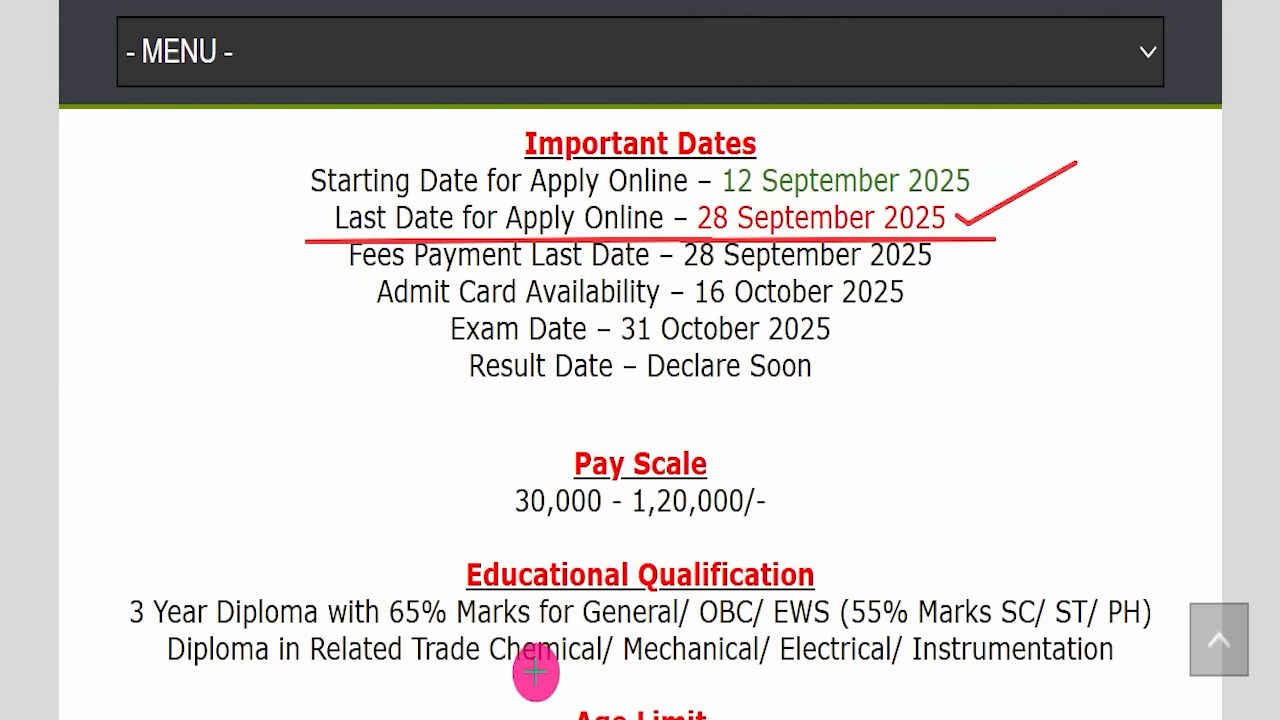
{"action": "left_click_drag", "start_coordinate": [480, 518], "coordinate": [792, 511]}
{"action": "key", "text": "Escape"}
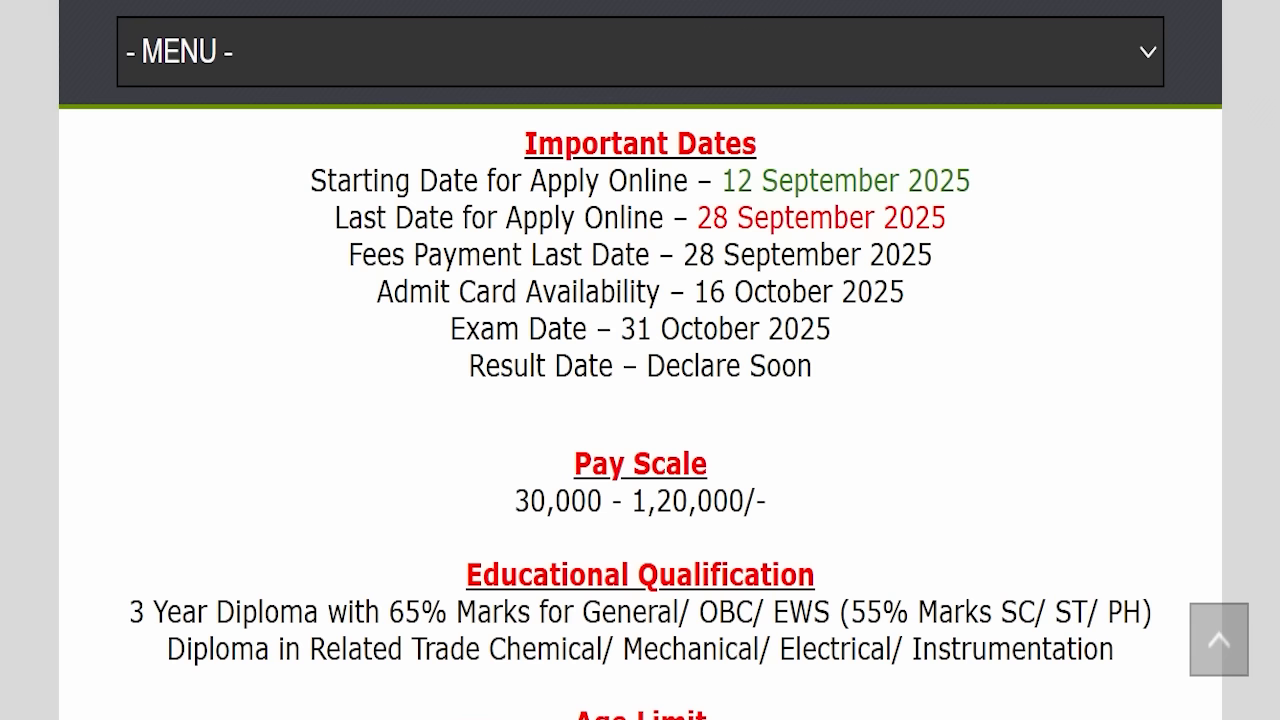
Step: Examine the educational qualification and age limit, highlighting the diploma, marks and trade requirements and the maximum age
{"action": "scroll", "coordinate": [590, 230], "scroll_direction": "down", "scroll_amount": 3}
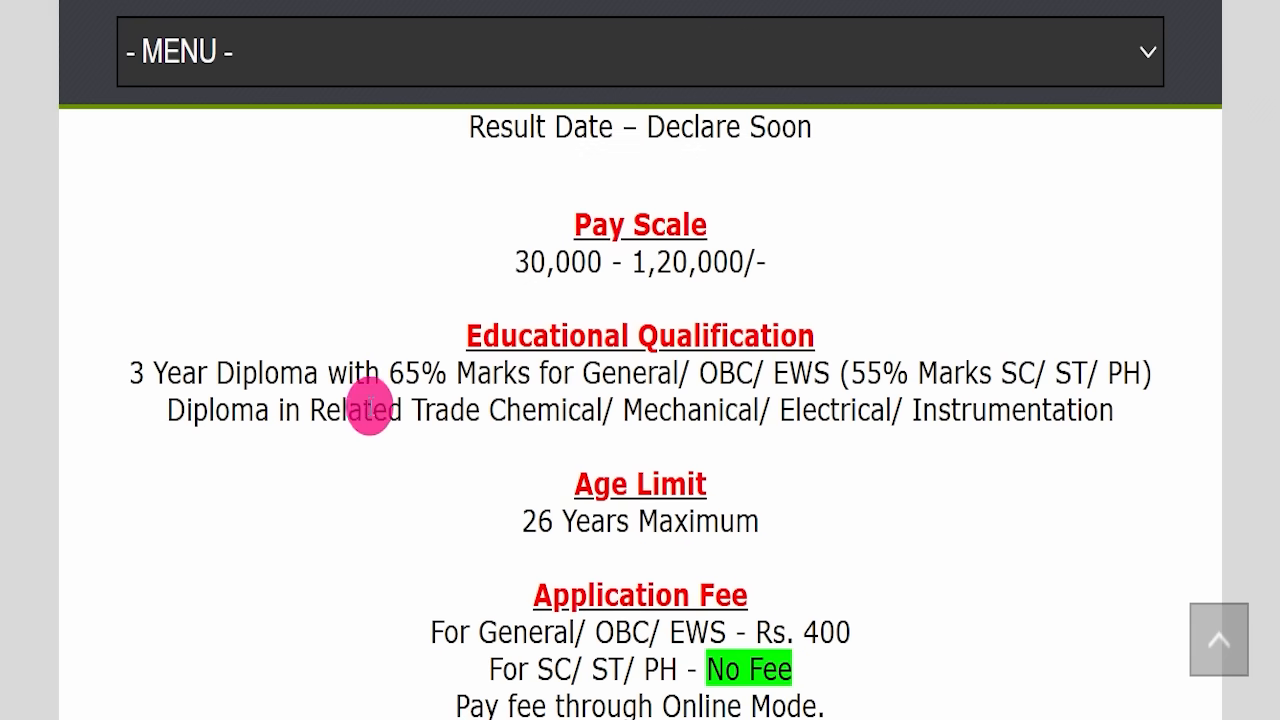
{"action": "left_click_drag", "start_coordinate": [216, 372], "coordinate": [251, 374]}
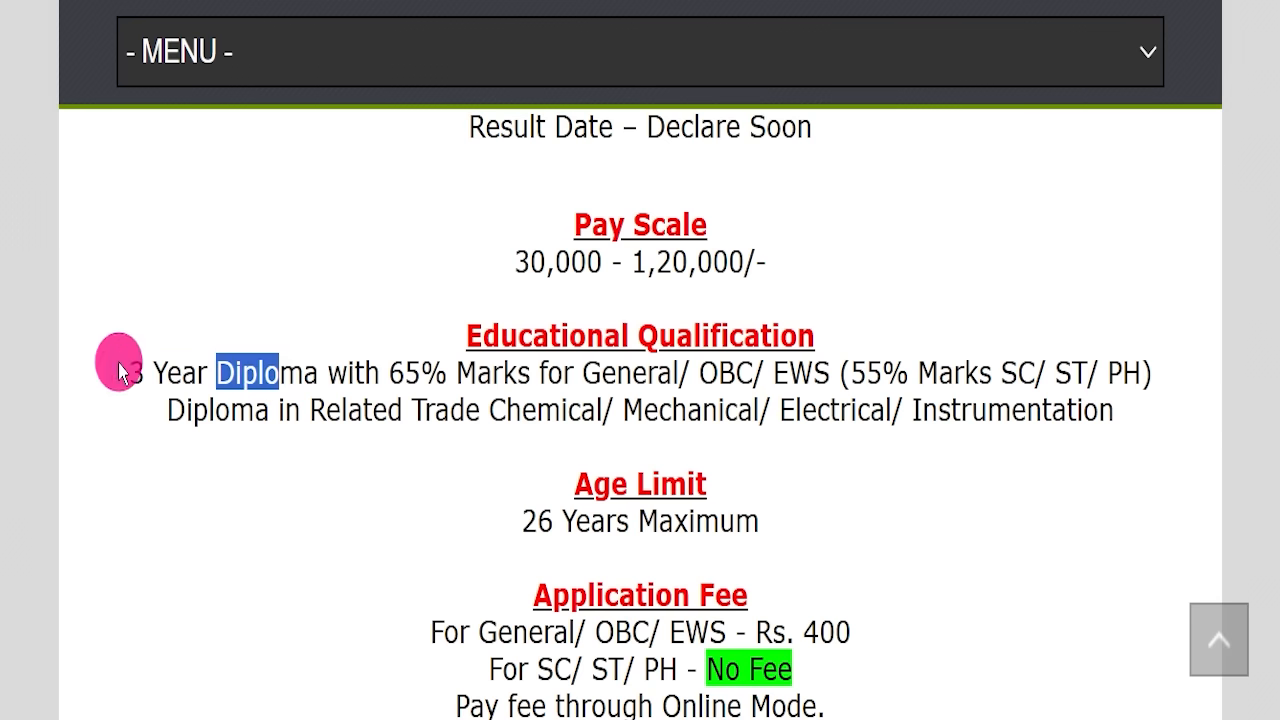
{"action": "left_click_drag", "start_coordinate": [125, 372], "coordinate": [317, 372]}
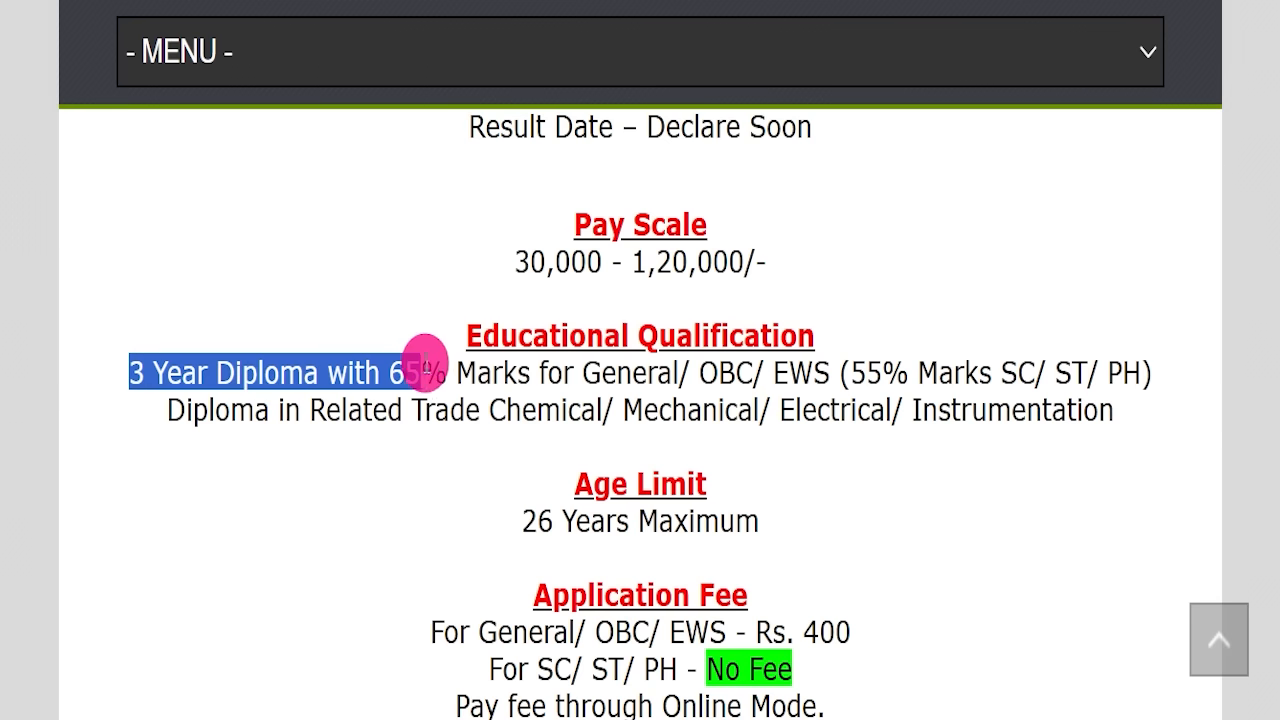
{"action": "left_click_drag", "start_coordinate": [580, 372], "coordinate": [1122, 372]}
{"action": "left_click", "coordinate": [770, 372]}
{"action": "left_click_drag", "start_coordinate": [166, 411], "coordinate": [1006, 460]}
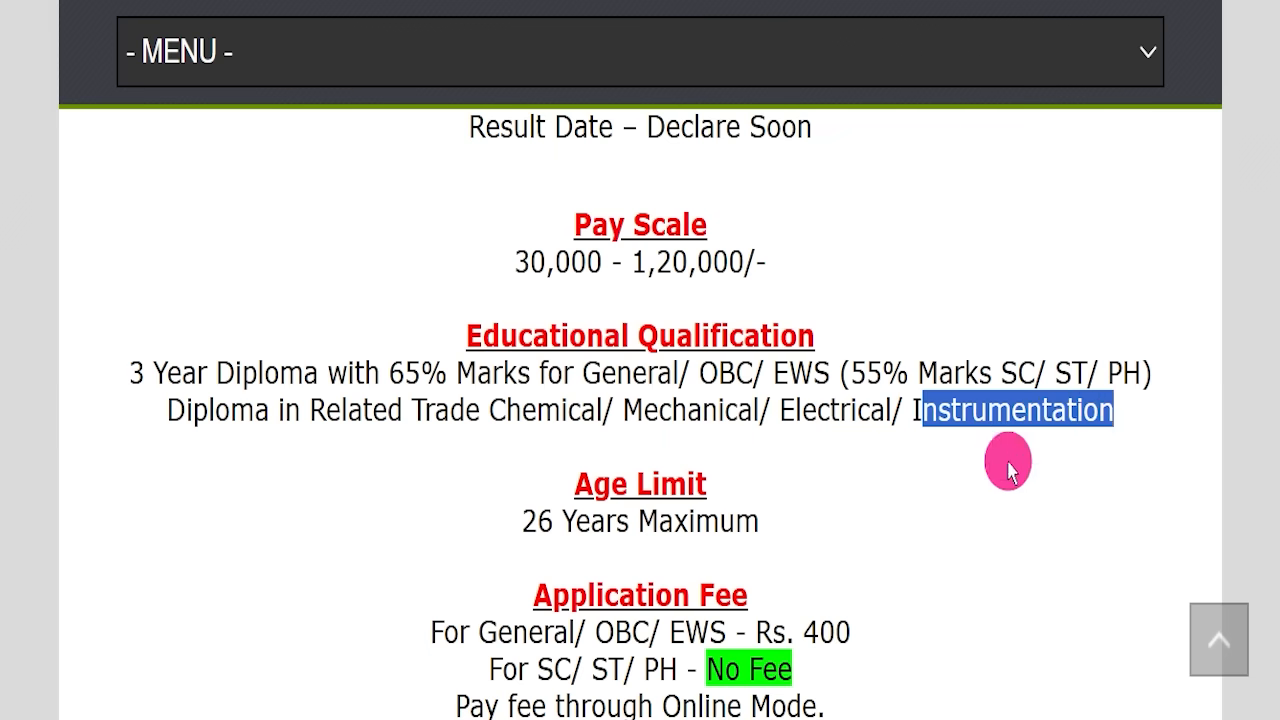
{"action": "left_click", "coordinate": [809, 477]}
{"action": "left_click_drag", "start_coordinate": [521, 521], "coordinate": [757, 527]}
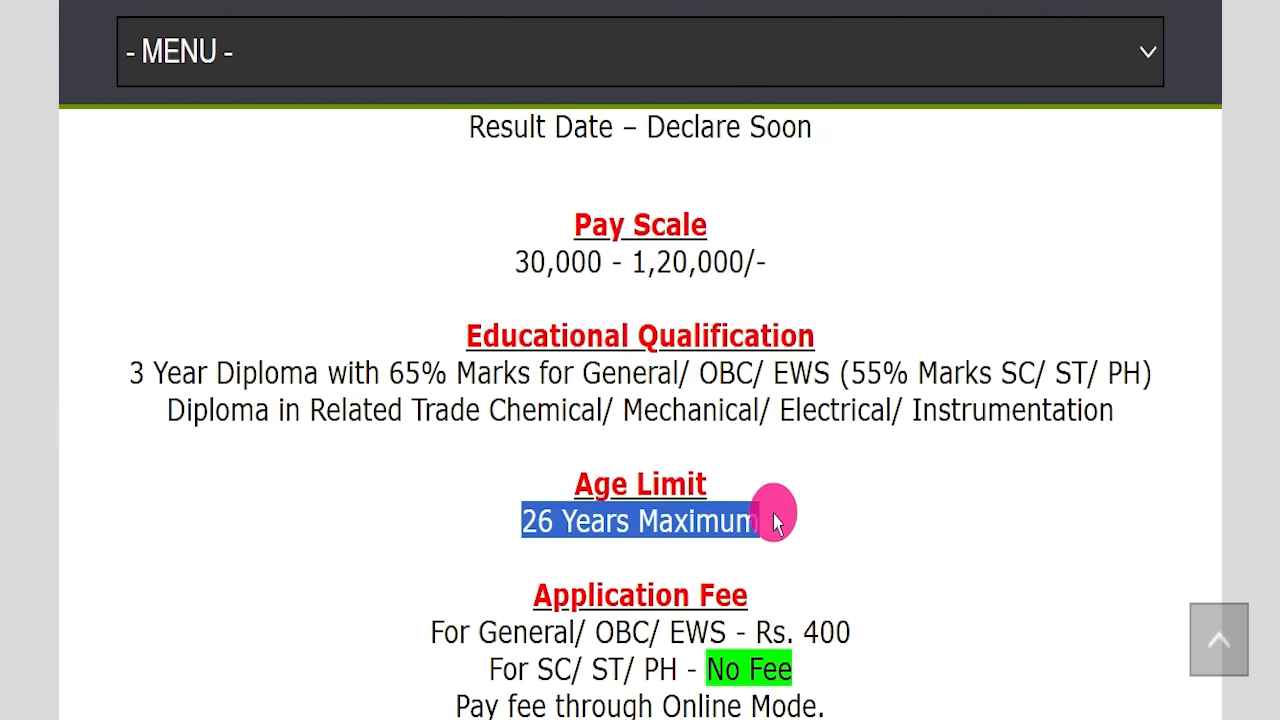
Step: Examine the Application Fee section, highlighting the fee for each category and the payment mode
{"action": "scroll", "coordinate": [943, 429], "scroll_direction": "down", "scroll_amount": 4}
{"action": "left_click", "coordinate": [943, 409]}
{"action": "scroll", "coordinate": [943, 405], "scroll_direction": "up", "scroll_amount": 1}
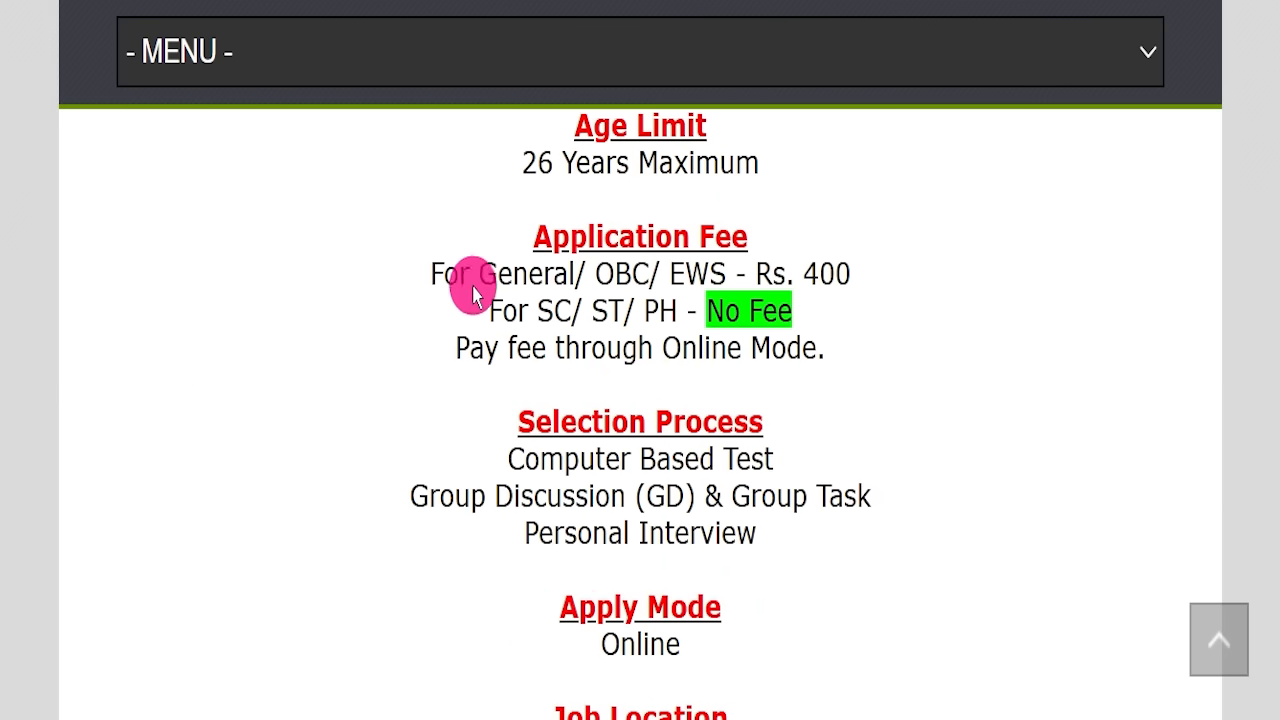
{"action": "left_click_drag", "start_coordinate": [395, 278], "coordinate": [880, 263]}
{"action": "left_click_drag", "start_coordinate": [406, 310], "coordinate": [765, 311]}
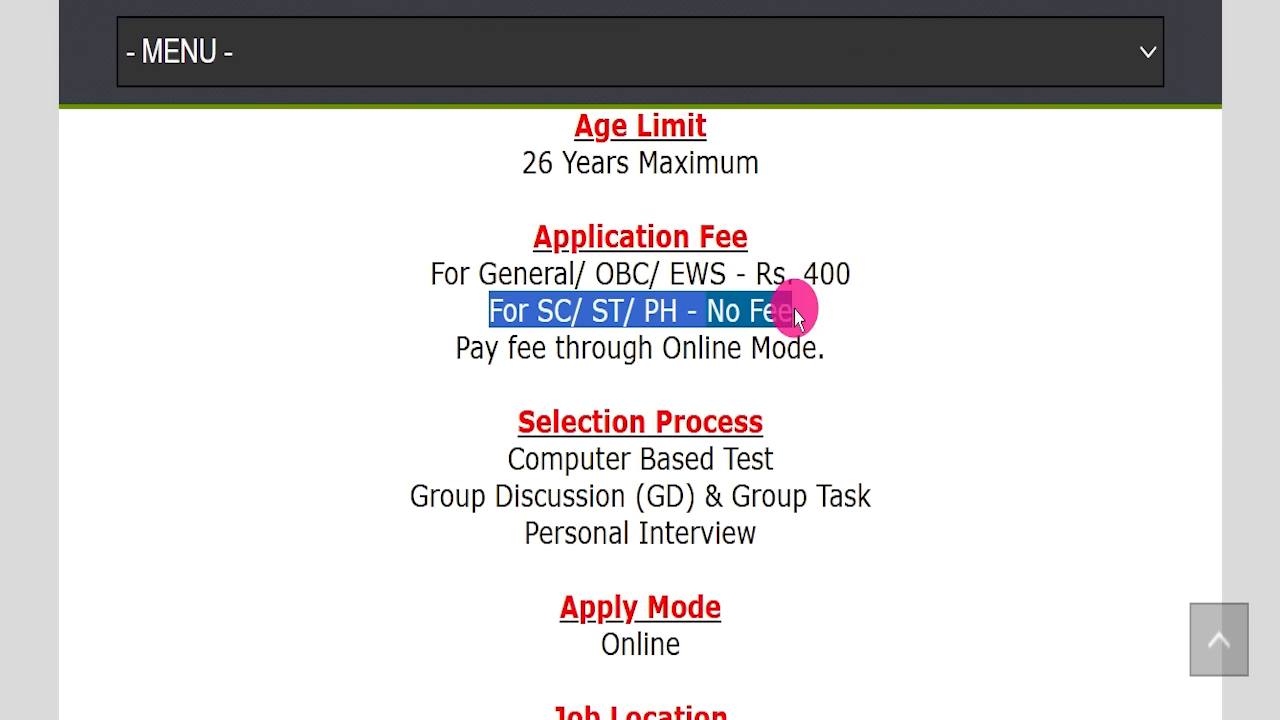
{"action": "left_click_drag", "start_coordinate": [660, 348], "coordinate": [788, 353]}
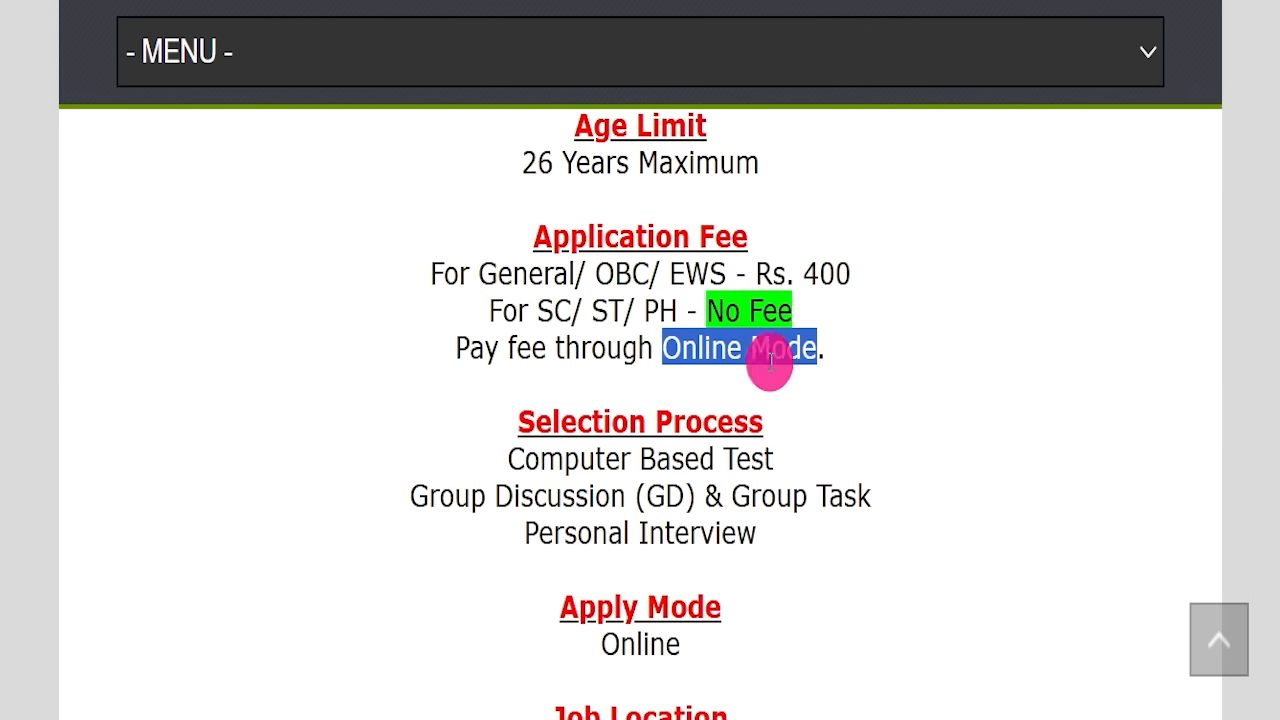
Step: Highlight each of the three stages listed under Selection Process, from the computer based test to the personal interview
{"action": "left_click_drag", "start_coordinate": [505, 458], "coordinate": [785, 447]}
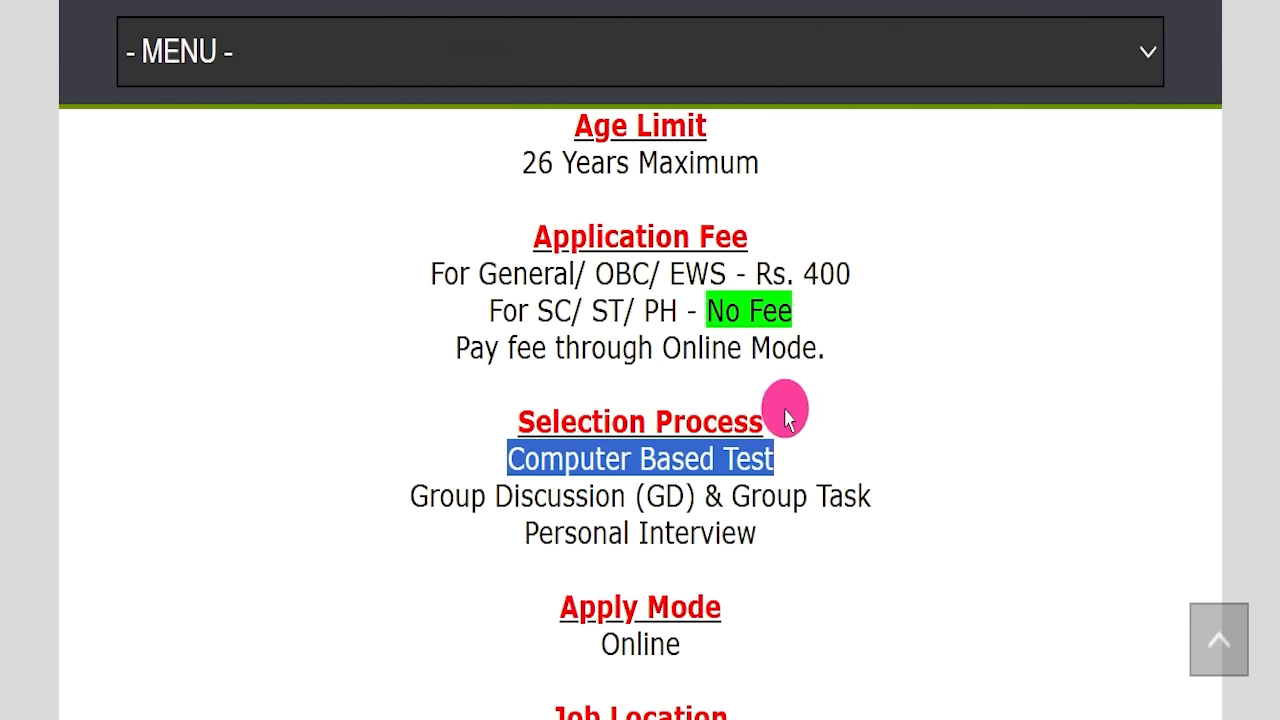
{"action": "left_click_drag", "start_coordinate": [410, 492], "coordinate": [905, 495]}
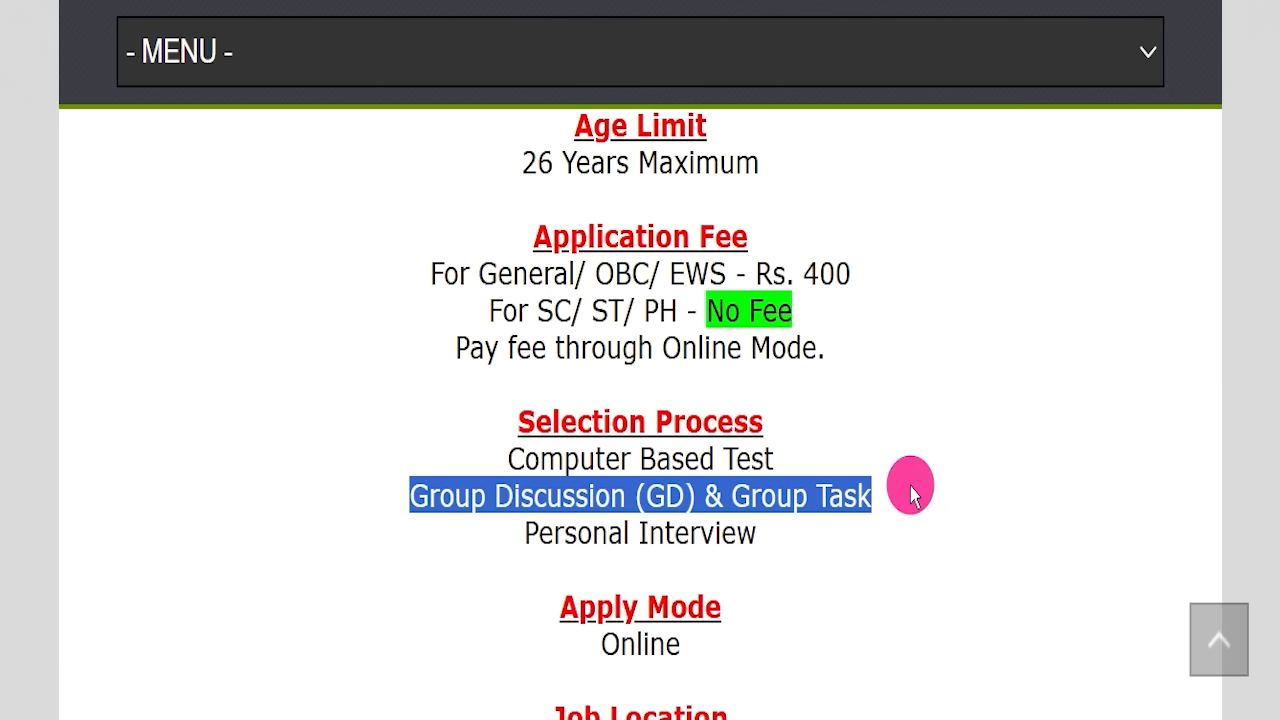
{"action": "left_click_drag", "start_coordinate": [452, 530], "coordinate": [748, 517]}
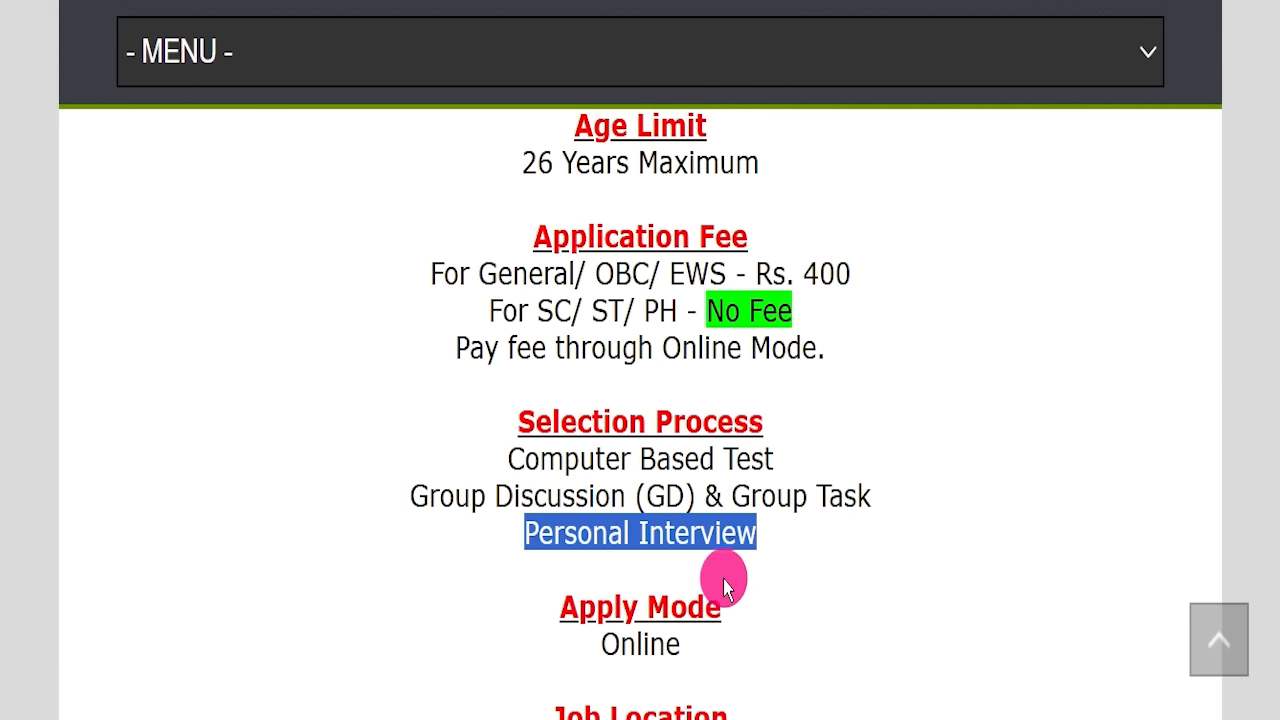
Step: Highlight the apply mode, the job location and the official website address in the job summary
{"action": "left_click_drag", "start_coordinate": [517, 629], "coordinate": [729, 640]}
{"action": "scroll", "coordinate": [826, 477], "scroll_direction": "down", "scroll_amount": 4}
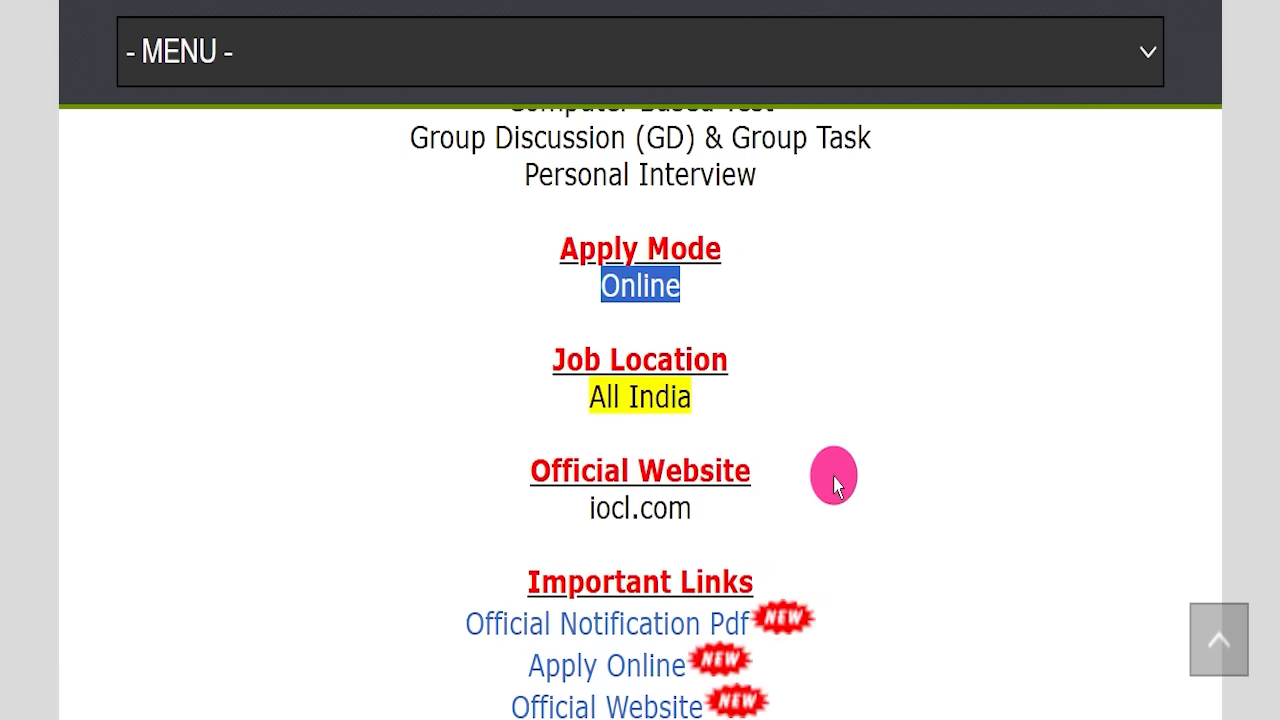
{"action": "left_click_drag", "start_coordinate": [426, 390], "coordinate": [694, 378]}
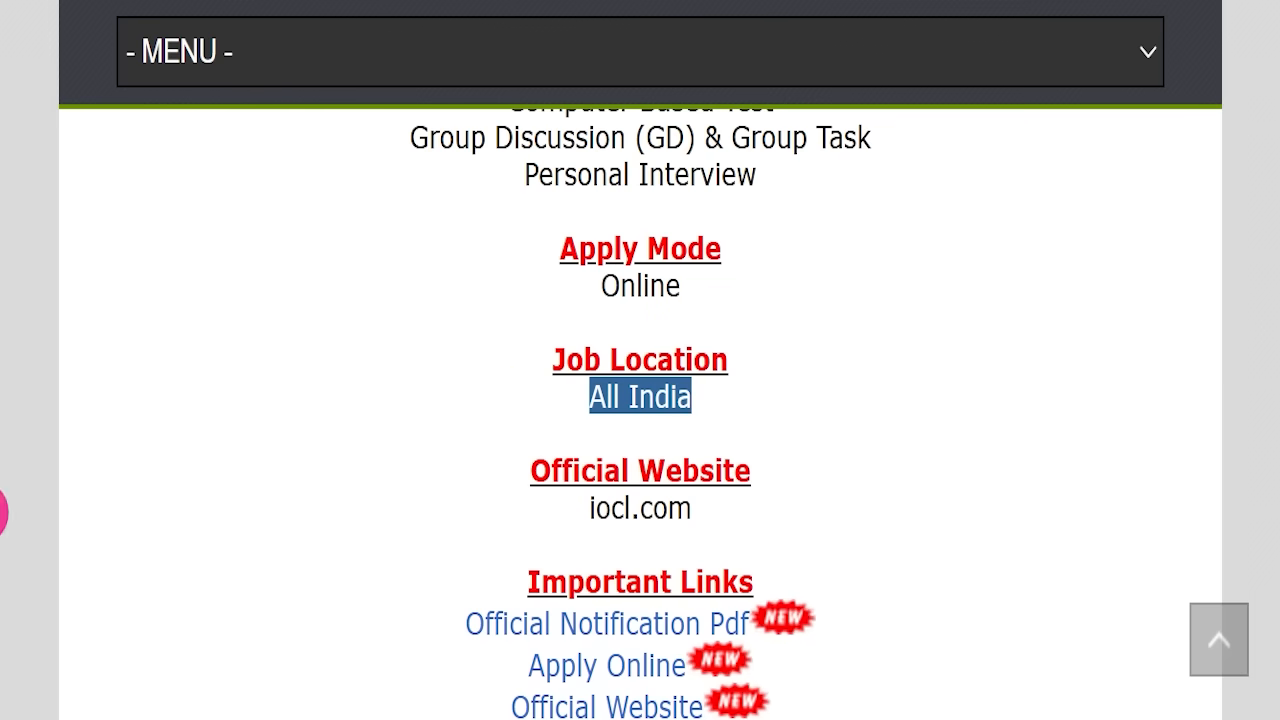
{"action": "left_click_drag", "start_coordinate": [451, 491], "coordinate": [749, 491]}
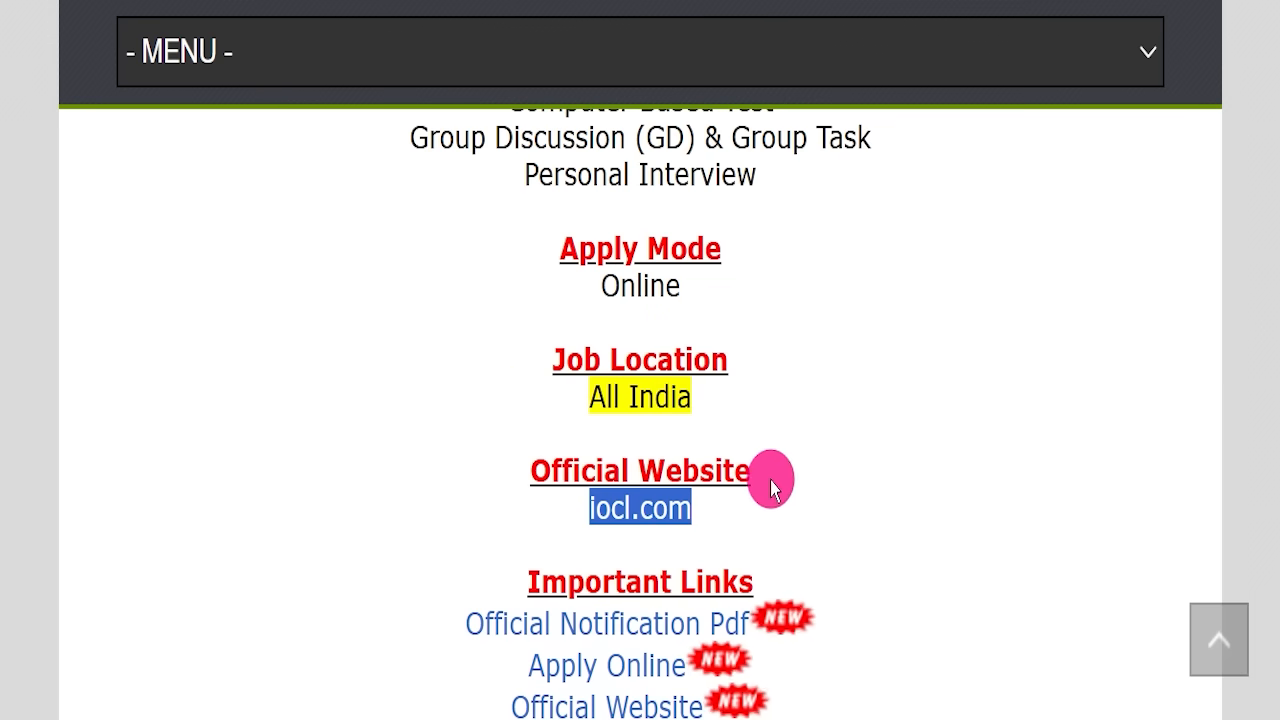
Step: Highlight the Important Links section and open the Official Notification Pdf
{"action": "scroll", "coordinate": [791, 466], "scroll_direction": "down", "scroll_amount": 2}
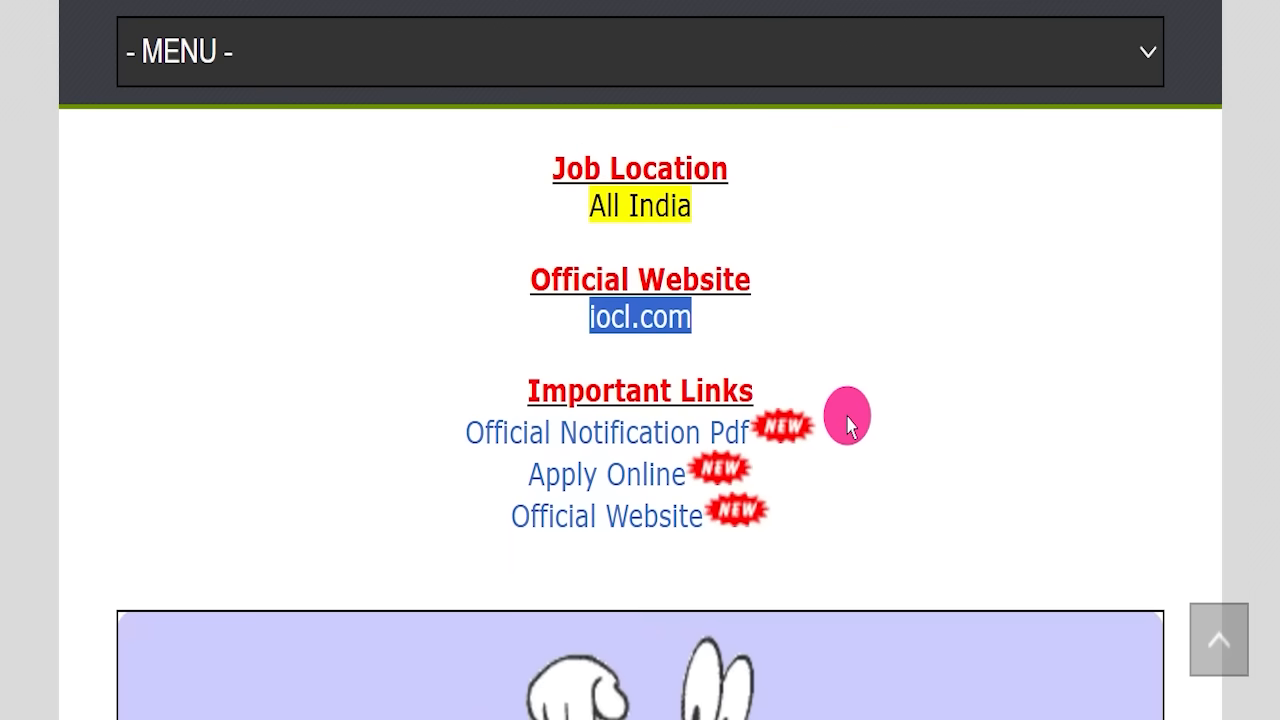
{"action": "scroll", "coordinate": [845, 420], "scroll_direction": "down", "scroll_amount": 1}
{"action": "left_click", "coordinate": [877, 371]}
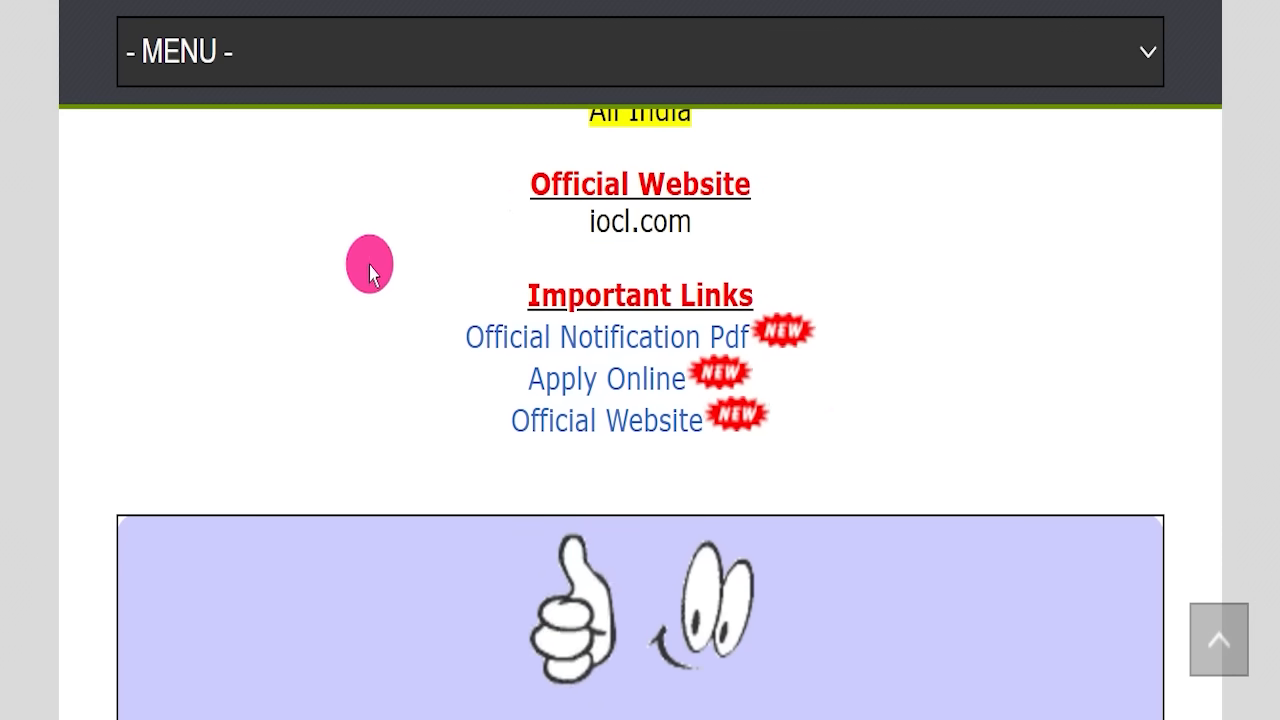
{"action": "left_click_drag", "start_coordinate": [423, 274], "coordinate": [820, 405]}
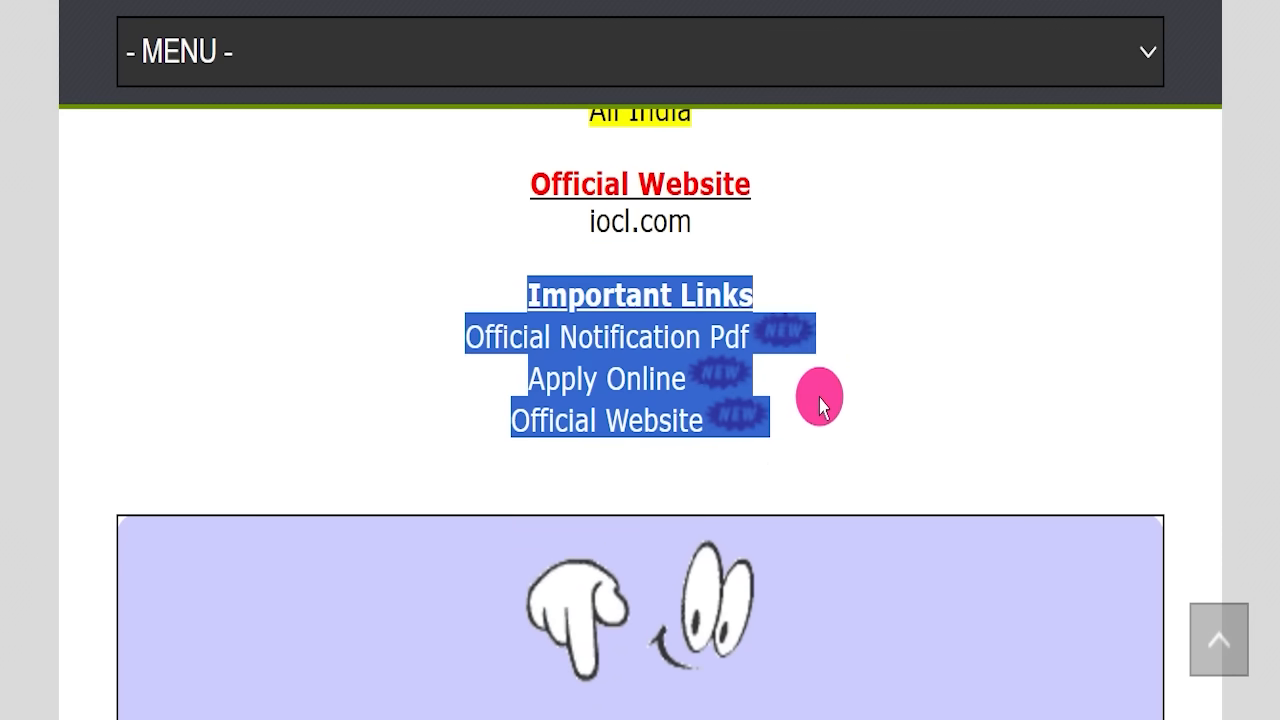
{"action": "left_click", "coordinate": [822, 401]}
{"action": "left_click_drag", "start_coordinate": [413, 335], "coordinate": [737, 331]}
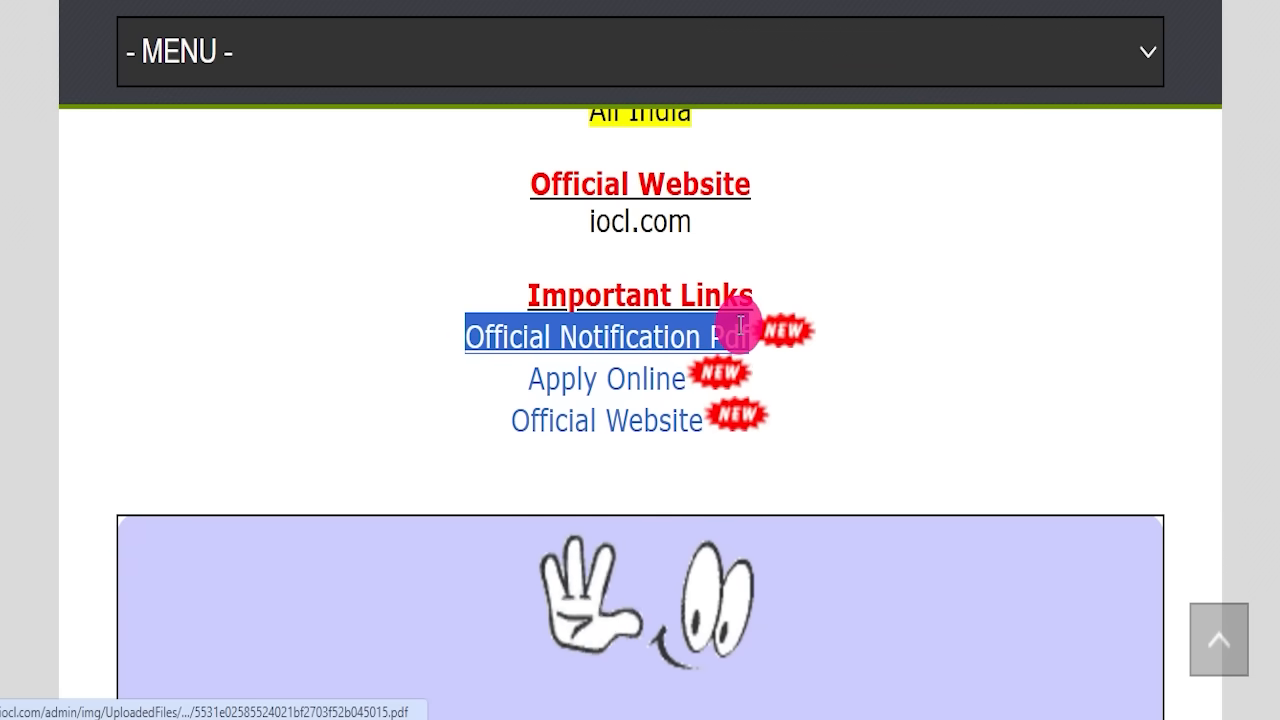
{"action": "left_click", "coordinate": [443, 337]}
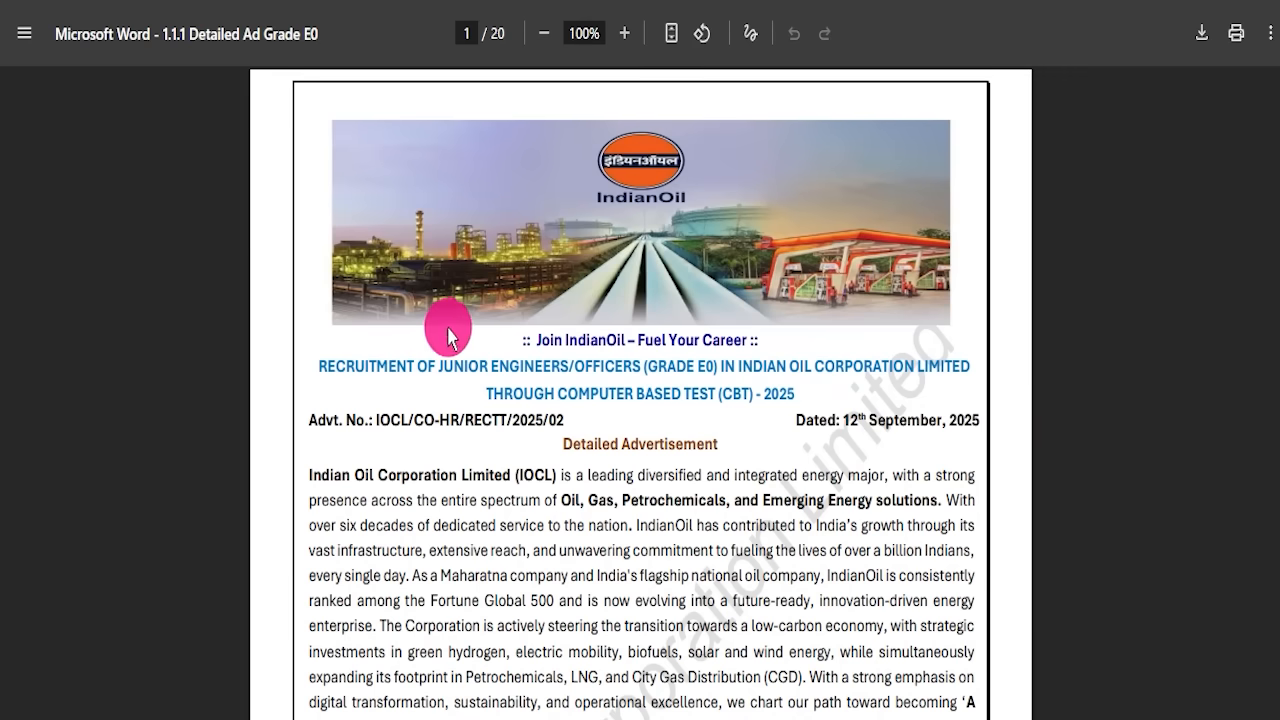
Step: Examine the notification's posts, qualifications, upper age limit and important dates, highlighting the end date of online application
{"action": "scroll", "coordinate": [563, 400], "scroll_direction": "down", "scroll_amount": 3}
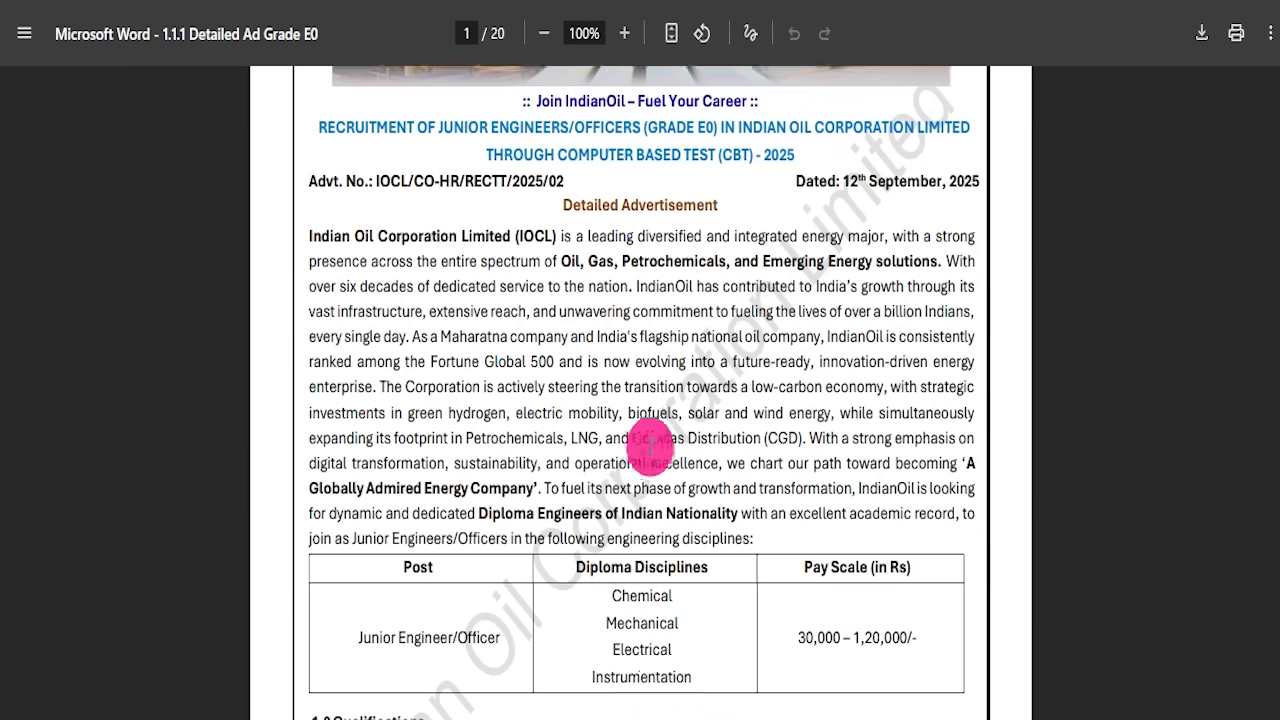
{"action": "scroll", "coordinate": [652, 455], "scroll_direction": "down", "scroll_amount": 3}
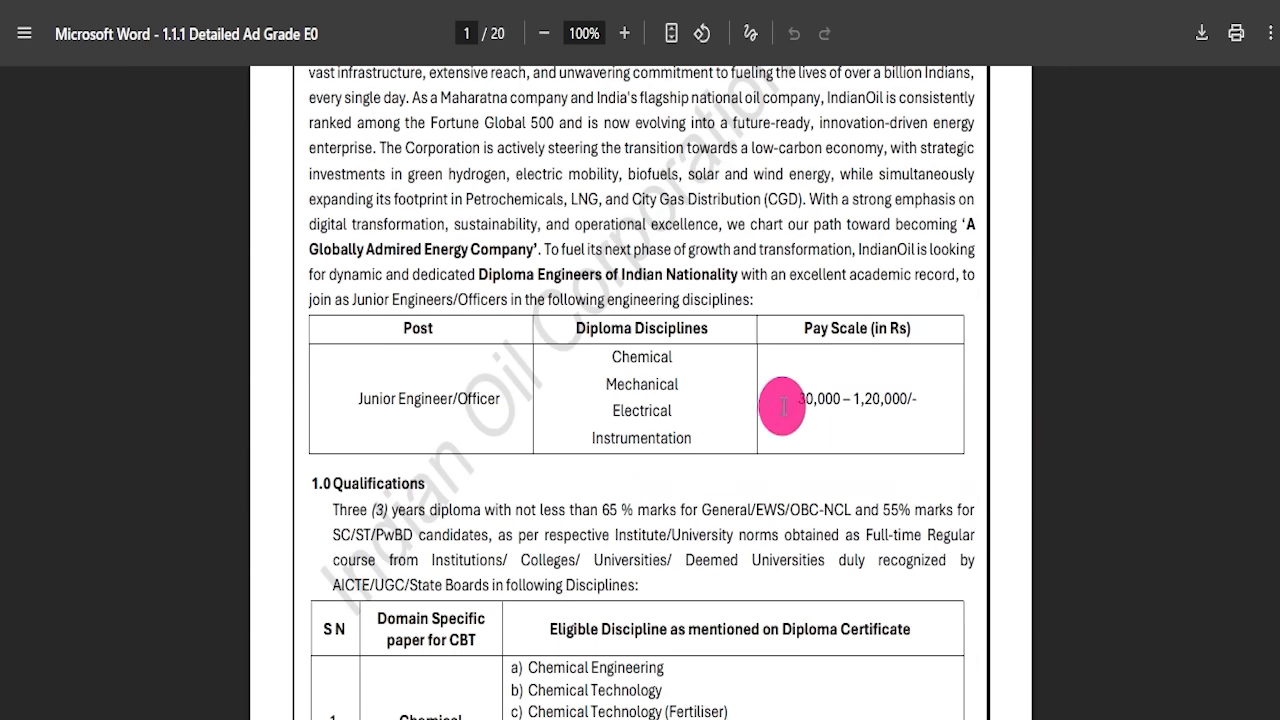
{"action": "scroll", "coordinate": [877, 402], "scroll_direction": "down", "scroll_amount": 15}
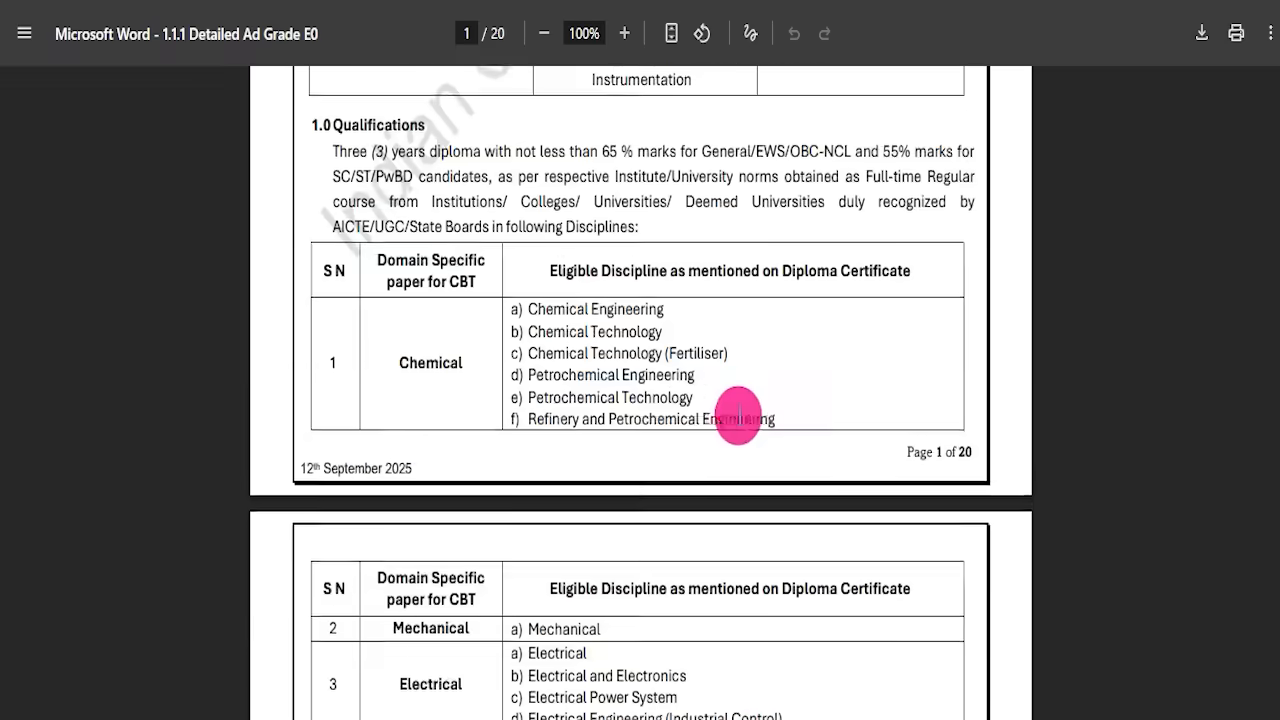
{"action": "scroll", "coordinate": [670, 435], "scroll_direction": "down", "scroll_amount": 18}
{"action": "scroll", "coordinate": [664, 434], "scroll_direction": "up", "scroll_amount": 5}
{"action": "scroll", "coordinate": [770, 375], "scroll_direction": "down", "scroll_amount": 1}
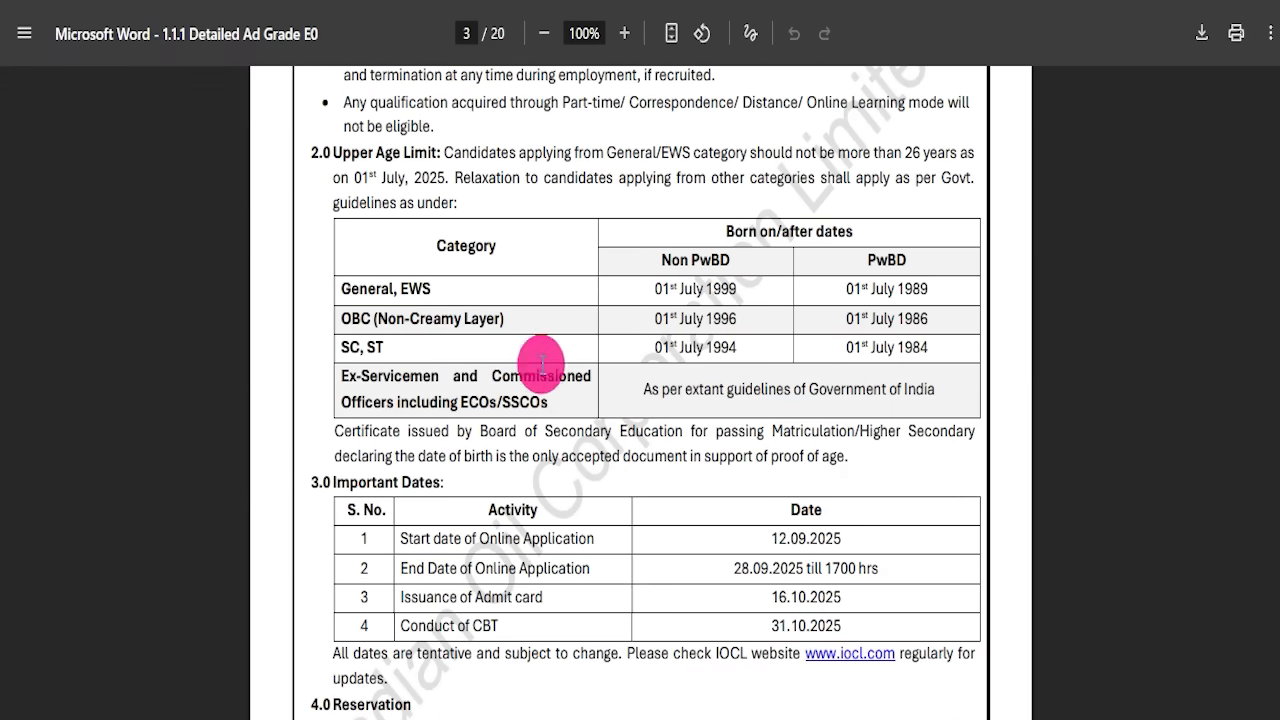
{"action": "scroll", "coordinate": [591, 463], "scroll_direction": "down", "scroll_amount": 2}
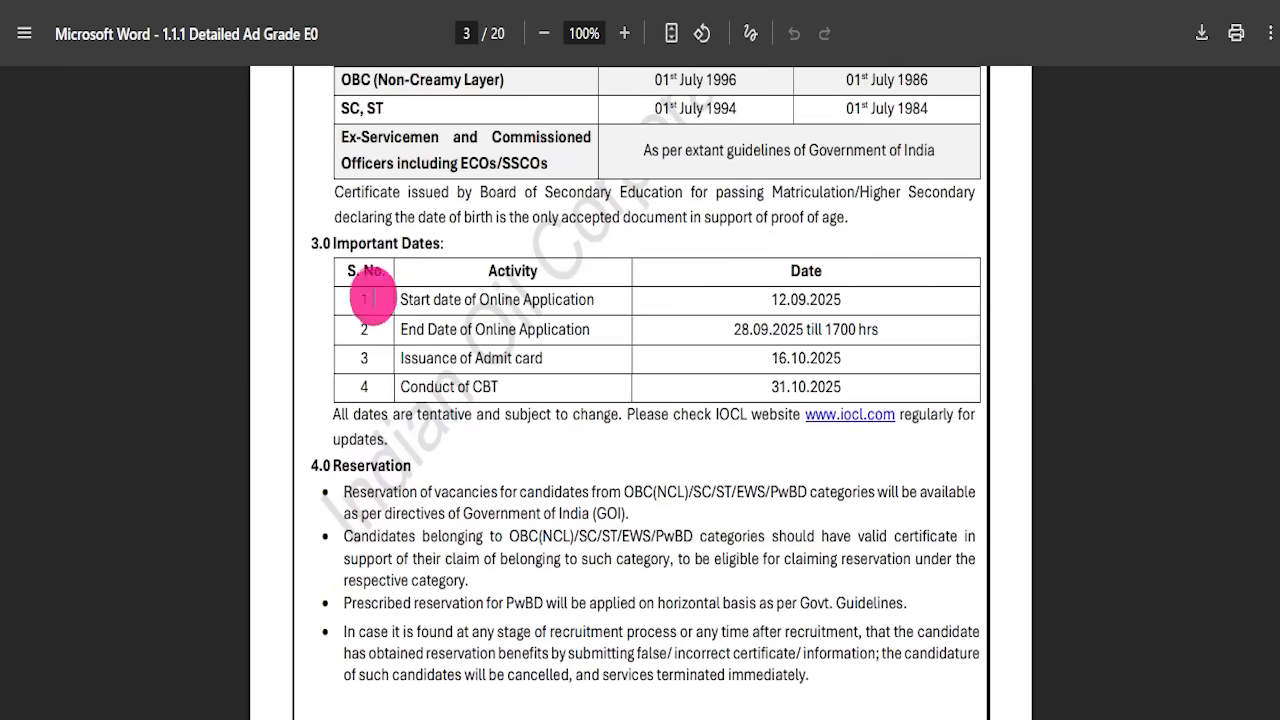
{"action": "left_click_drag", "start_coordinate": [386, 325], "coordinate": [944, 320]}
Step: Examine the notification's selection process, highlighting the computer based test sections and the list of test centre cities
{"action": "scroll", "coordinate": [745, 375], "scroll_direction": "down", "scroll_amount": 14}
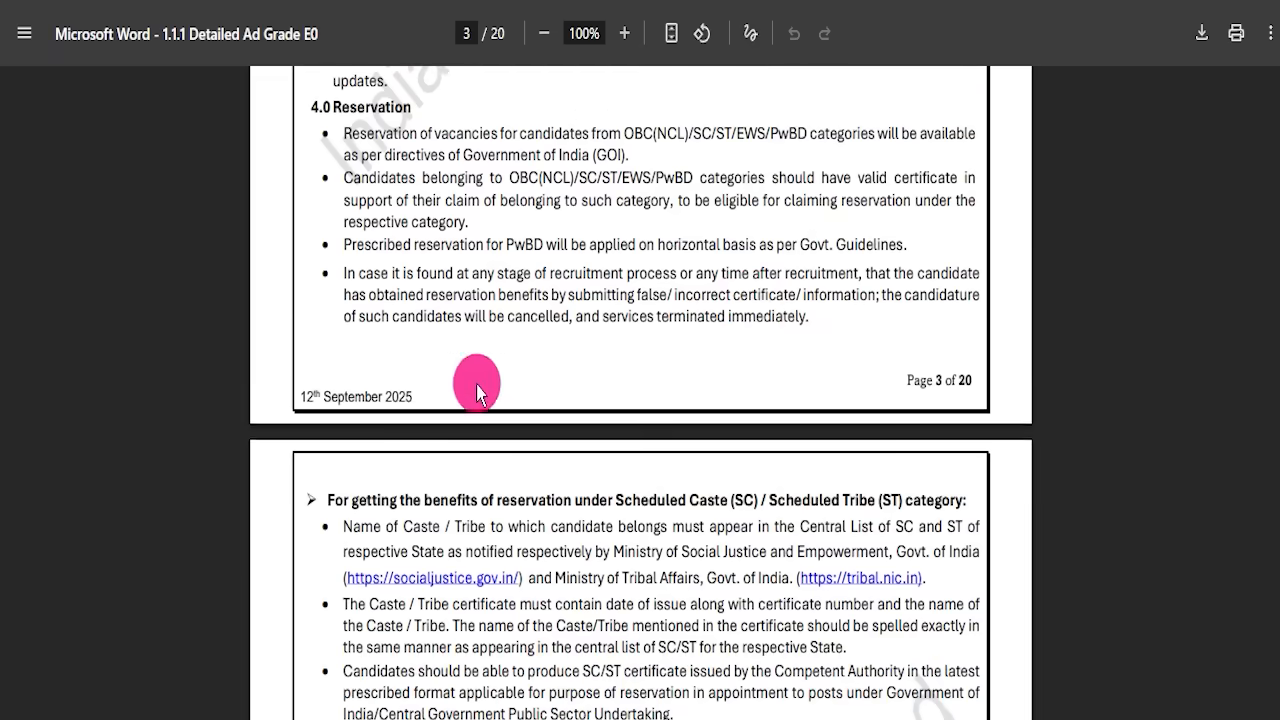
{"action": "scroll", "coordinate": [612, 378], "scroll_direction": "down", "scroll_amount": 7}
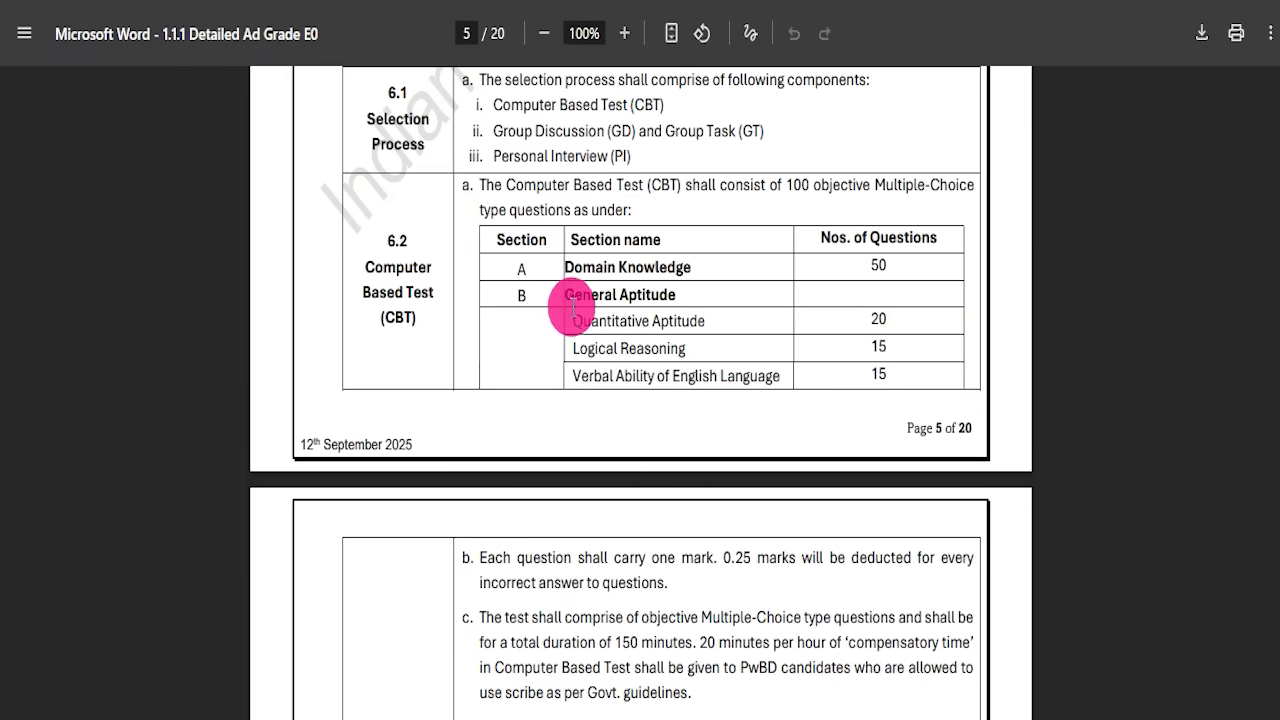
{"action": "left_click_drag", "start_coordinate": [650, 270], "coordinate": [650, 362]}
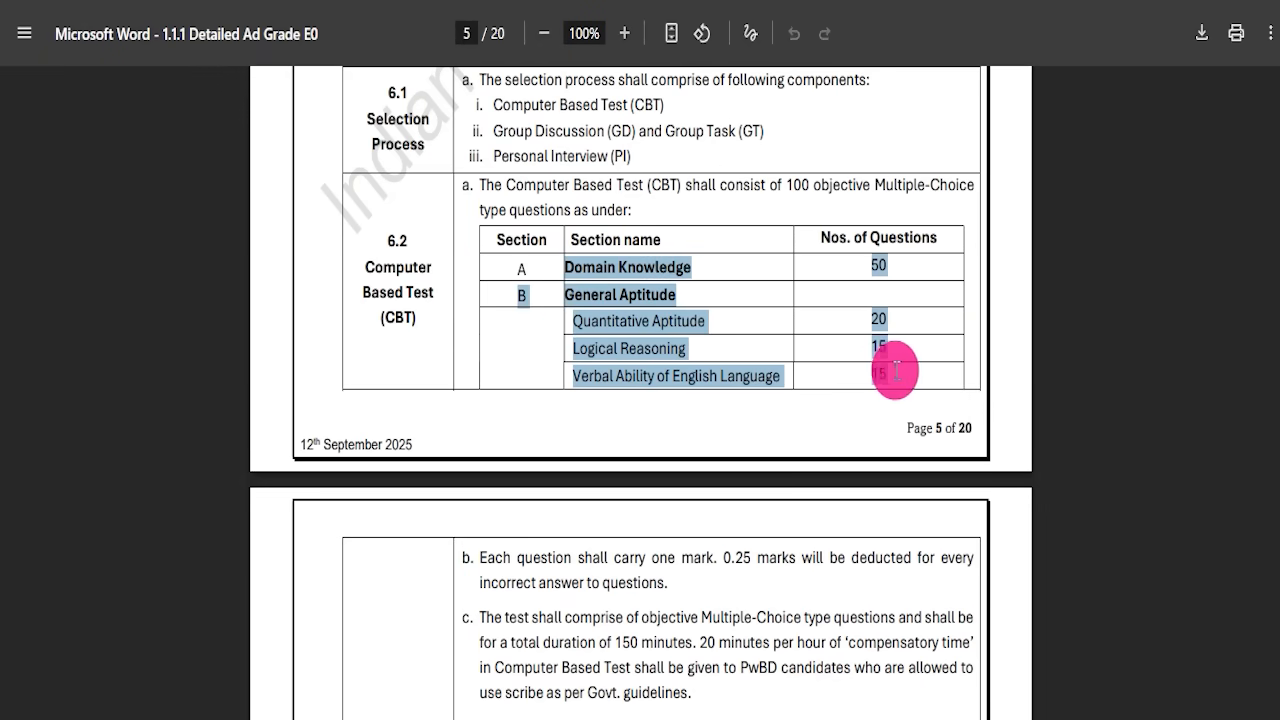
{"action": "scroll", "coordinate": [556, 313], "scroll_direction": "down", "scroll_amount": 10}
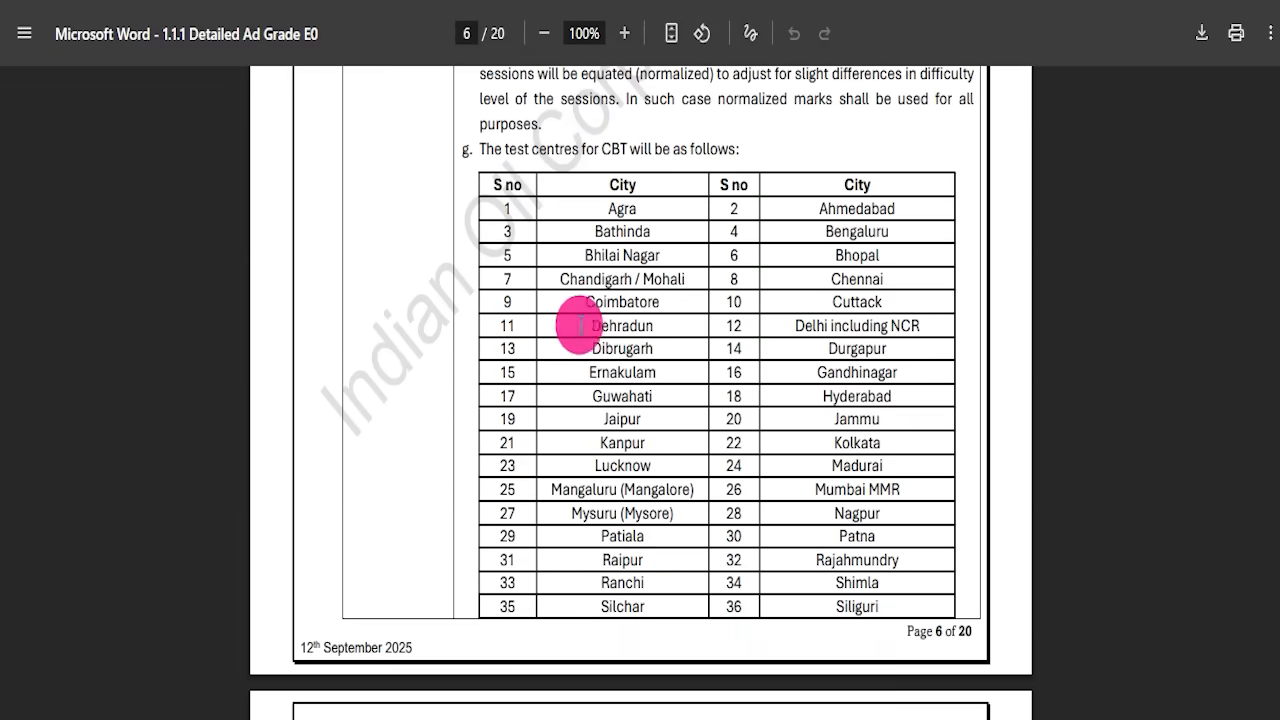
{"action": "left_click_drag", "start_coordinate": [620, 190], "coordinate": [860, 585]}
{"action": "scroll", "coordinate": [620, 425], "scroll_direction": "down", "scroll_amount": 5}
{"action": "scroll", "coordinate": [620, 425], "scroll_direction": "down", "scroll_amount": 15}
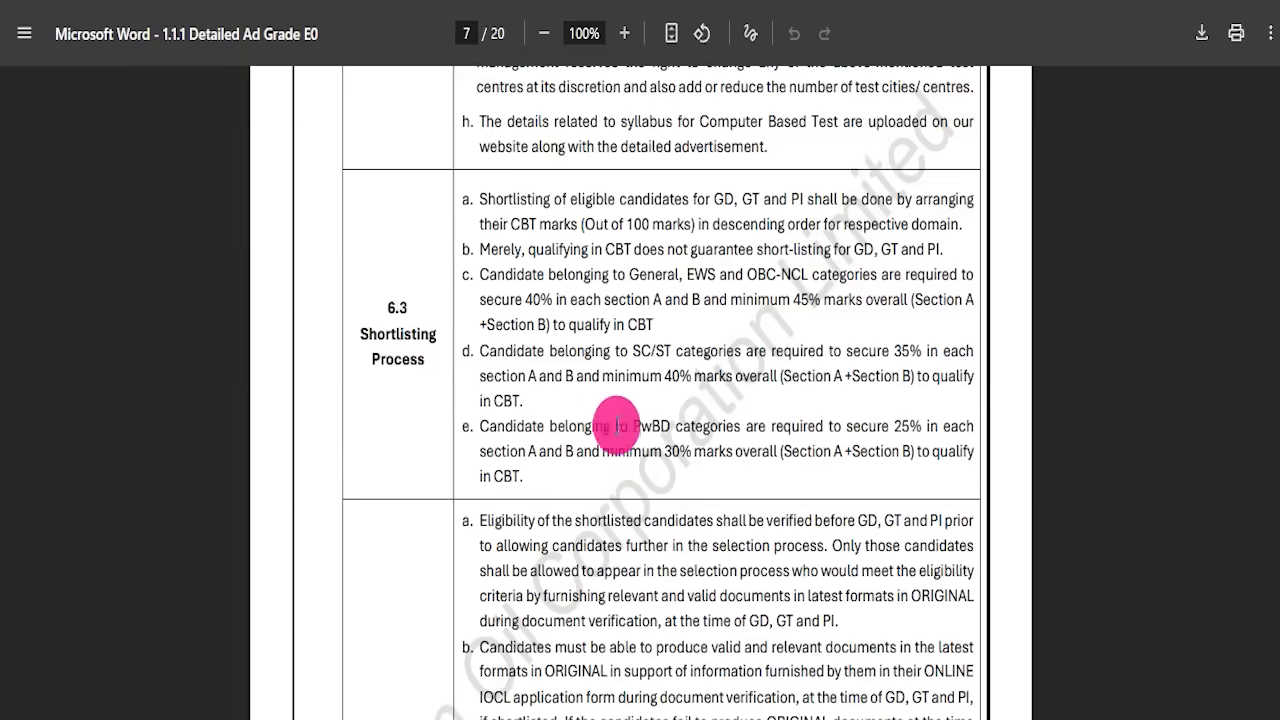
Step: Examine the Application Process section, highlighting the photograph, signature and left thumb impression that candidates must scan
{"action": "scroll", "coordinate": [596, 448], "scroll_direction": "down", "scroll_amount": 5}
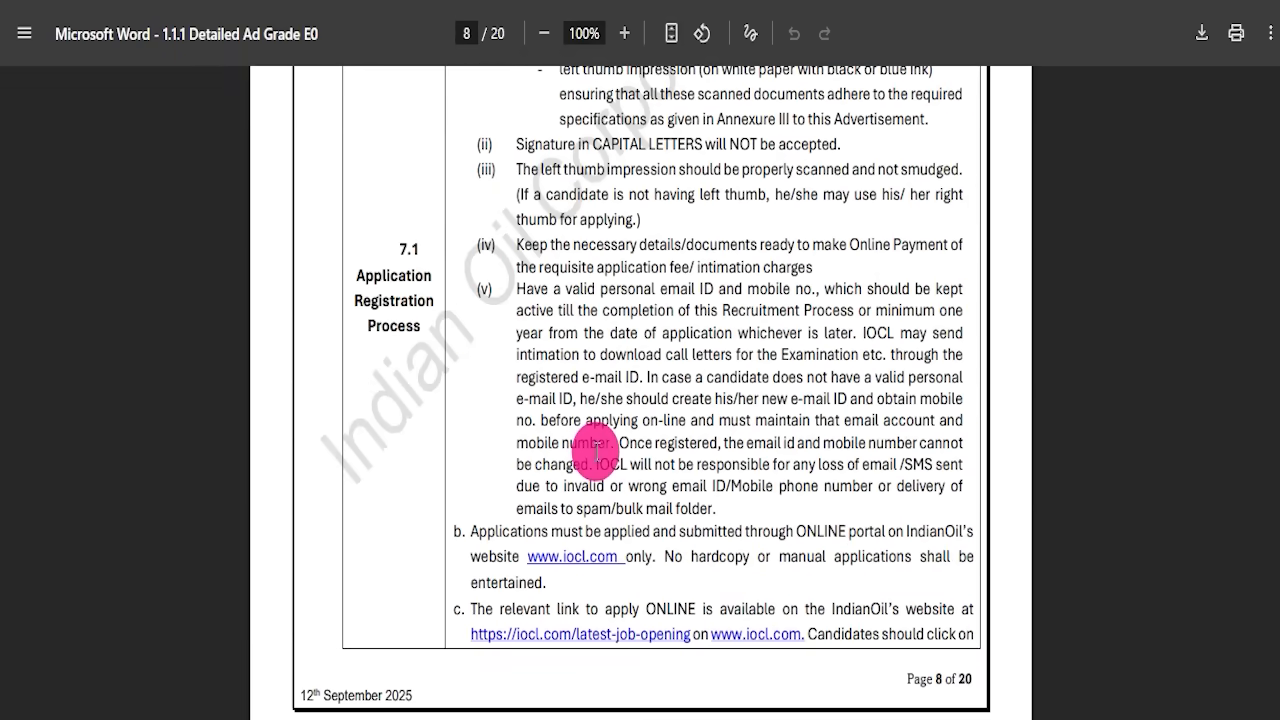
{"action": "scroll", "coordinate": [596, 450], "scroll_direction": "up", "scroll_amount": 5}
{"action": "scroll", "coordinate": [578, 452], "scroll_direction": "down", "scroll_amount": 1}
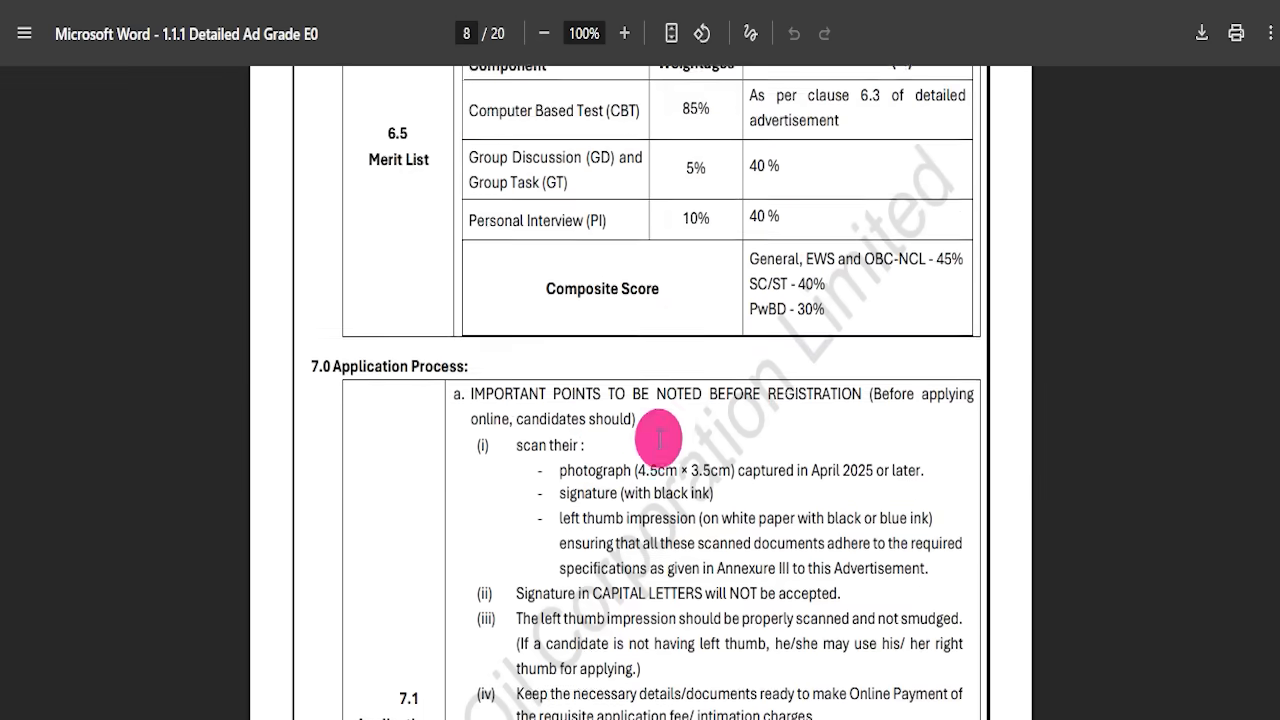
{"action": "left_click_drag", "start_coordinate": [558, 380], "coordinate": [678, 380]}
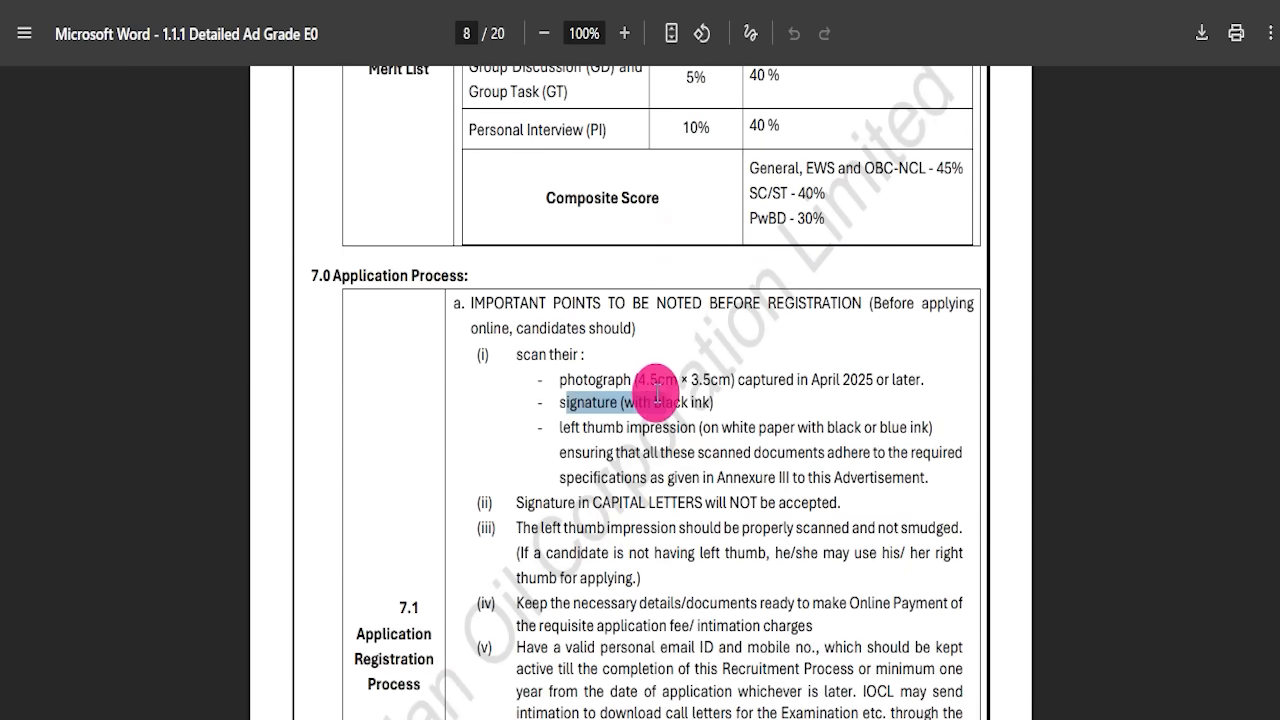
{"action": "left_click_drag", "start_coordinate": [560, 427], "coordinate": [690, 427]}
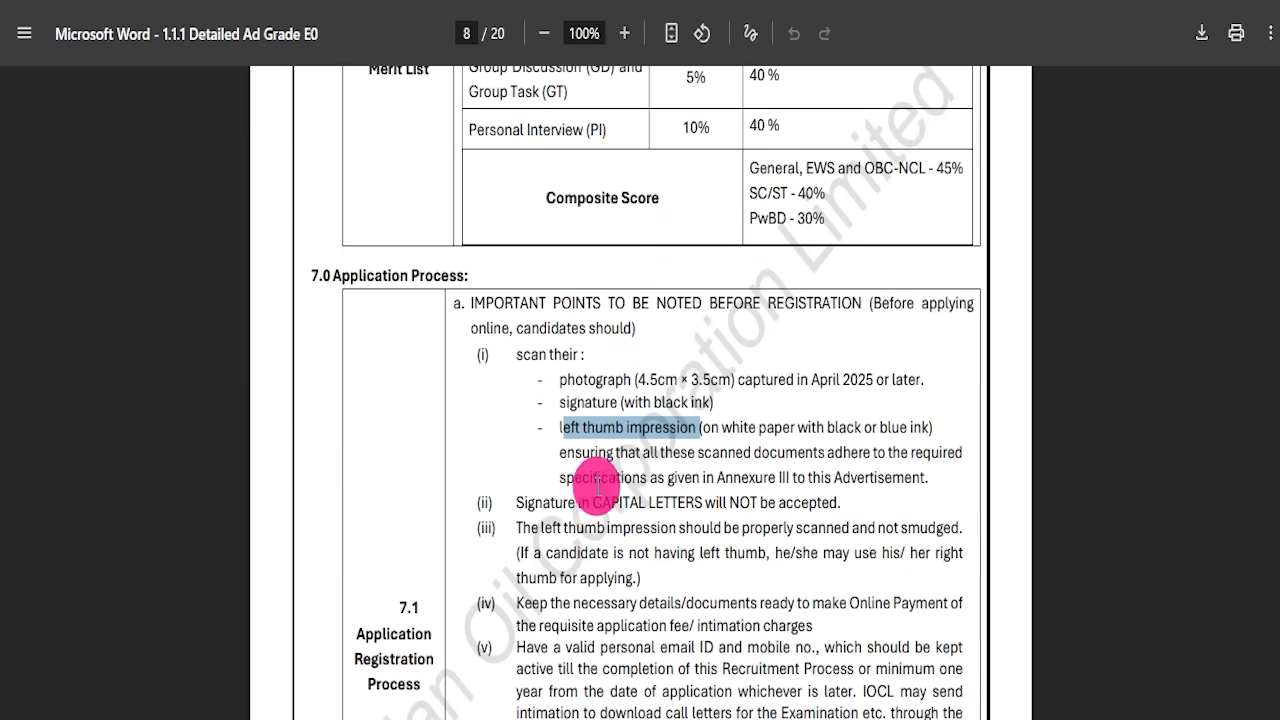
Step: Examine the Document Scan and Upload rules, highlighting the photo capture do's and don'ts and the signature specifications
{"action": "scroll", "coordinate": [683, 510], "scroll_direction": "down", "scroll_amount": 10}
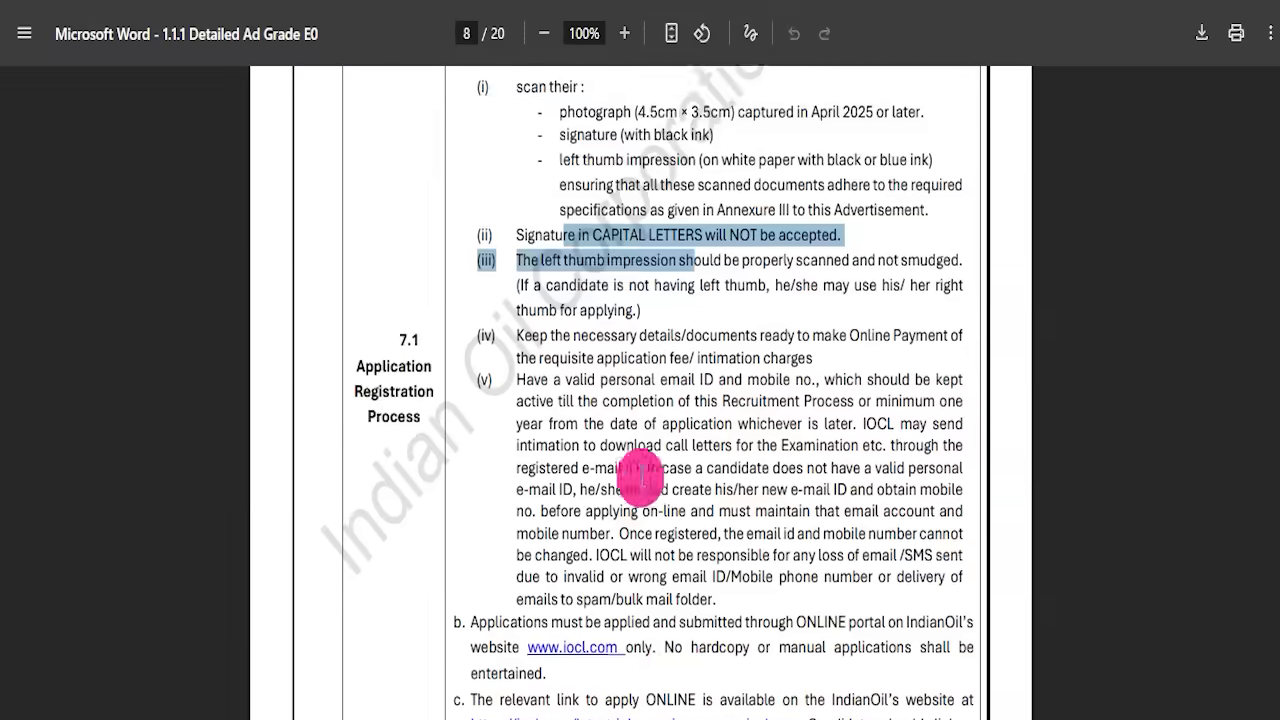
{"action": "scroll", "coordinate": [697, 447], "scroll_direction": "down", "scroll_amount": 15}
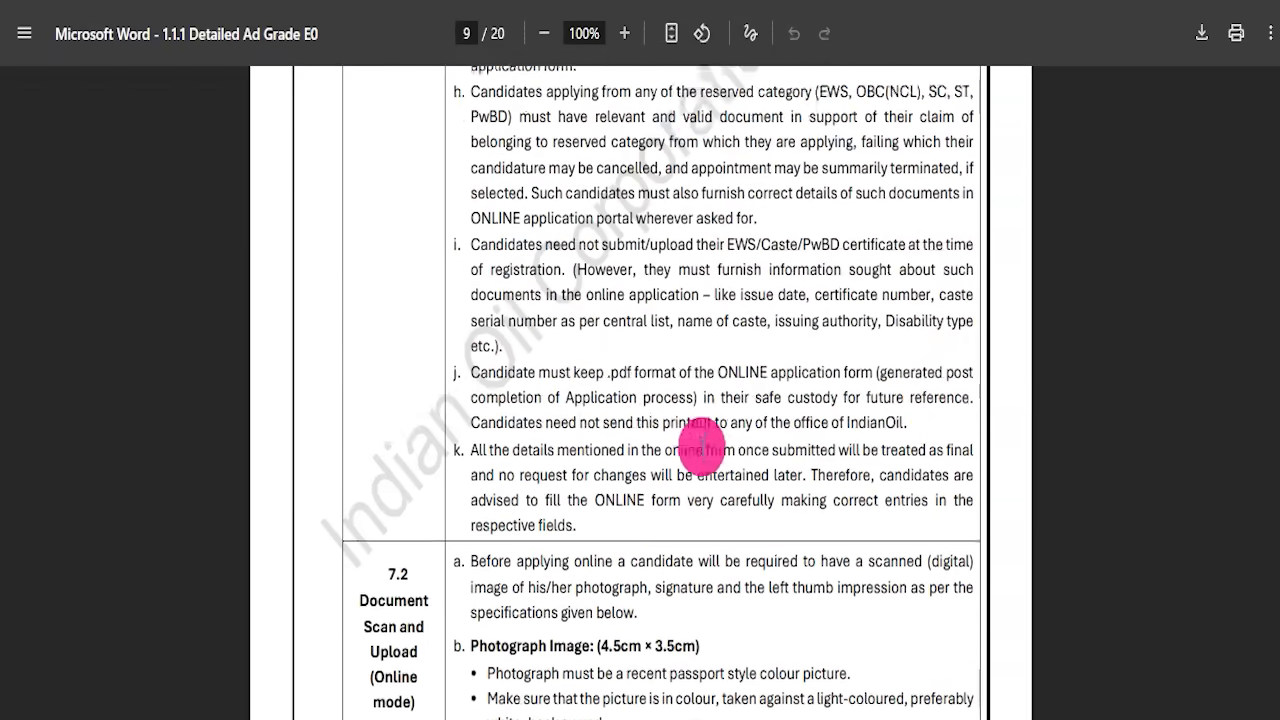
{"action": "scroll", "coordinate": [670, 468], "scroll_direction": "down", "scroll_amount": 8}
{"action": "scroll", "coordinate": [666, 463], "scroll_direction": "up", "scroll_amount": 6}
{"action": "left_click_drag", "start_coordinate": [578, 238], "coordinate": [648, 566]}
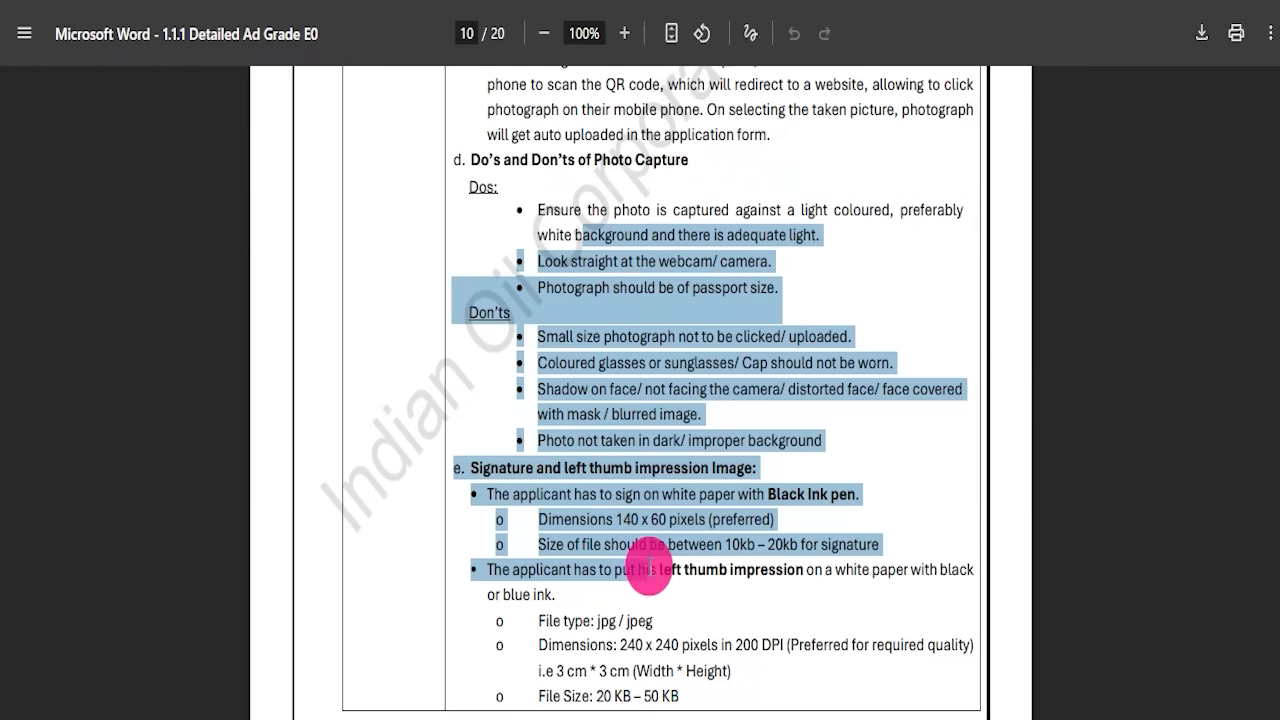
Step: Skim the remaining notification pages, return to the job summary page and highlight the Apply Online link
{"action": "scroll", "coordinate": [649, 572], "scroll_direction": "down", "scroll_amount": 20}
{"action": "scroll", "coordinate": [640, 507], "scroll_direction": "down", "scroll_amount": 20}
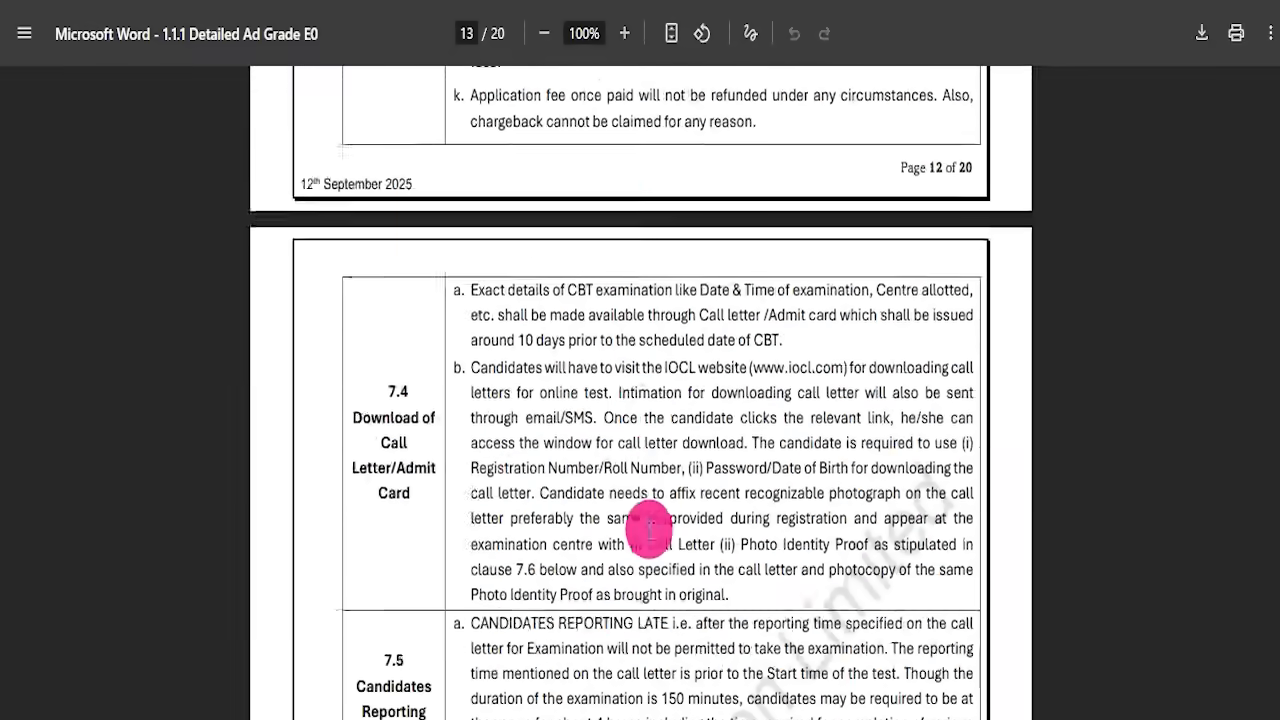
{"action": "scroll", "coordinate": [640, 540], "scroll_direction": "down", "scroll_amount": 20}
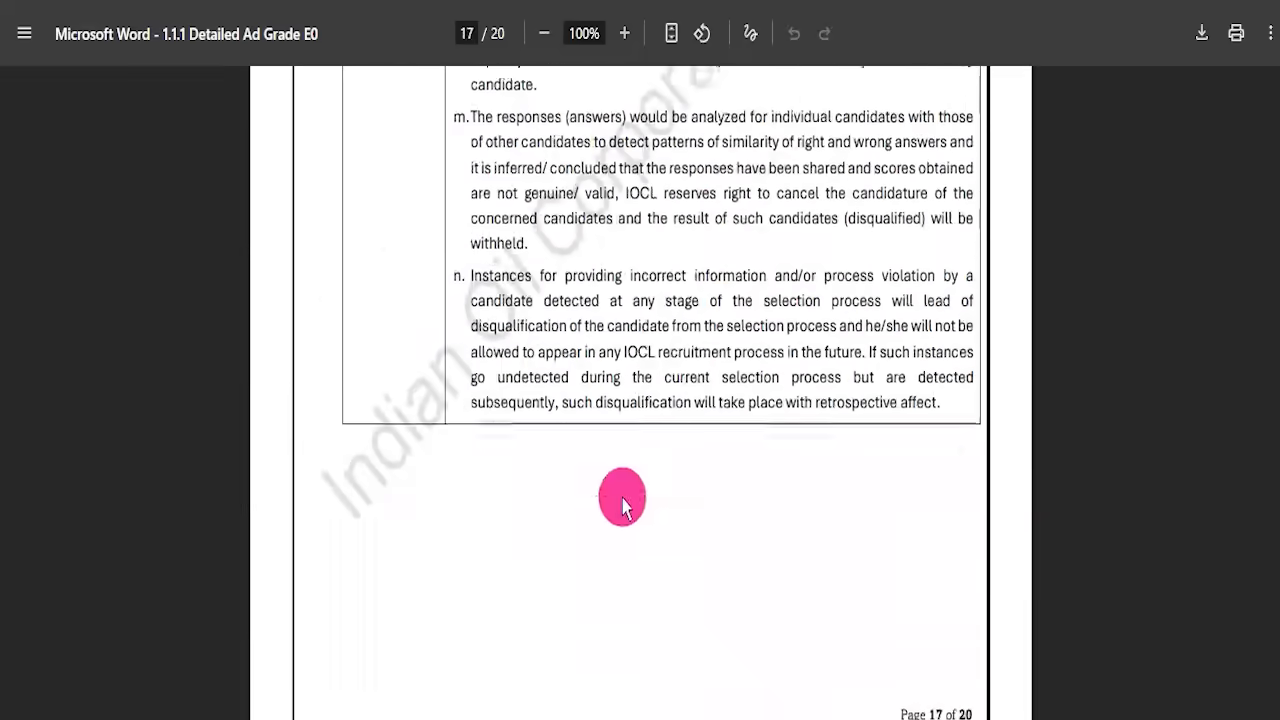
{"action": "scroll", "coordinate": [650, 432], "scroll_direction": "down", "scroll_amount": 5}
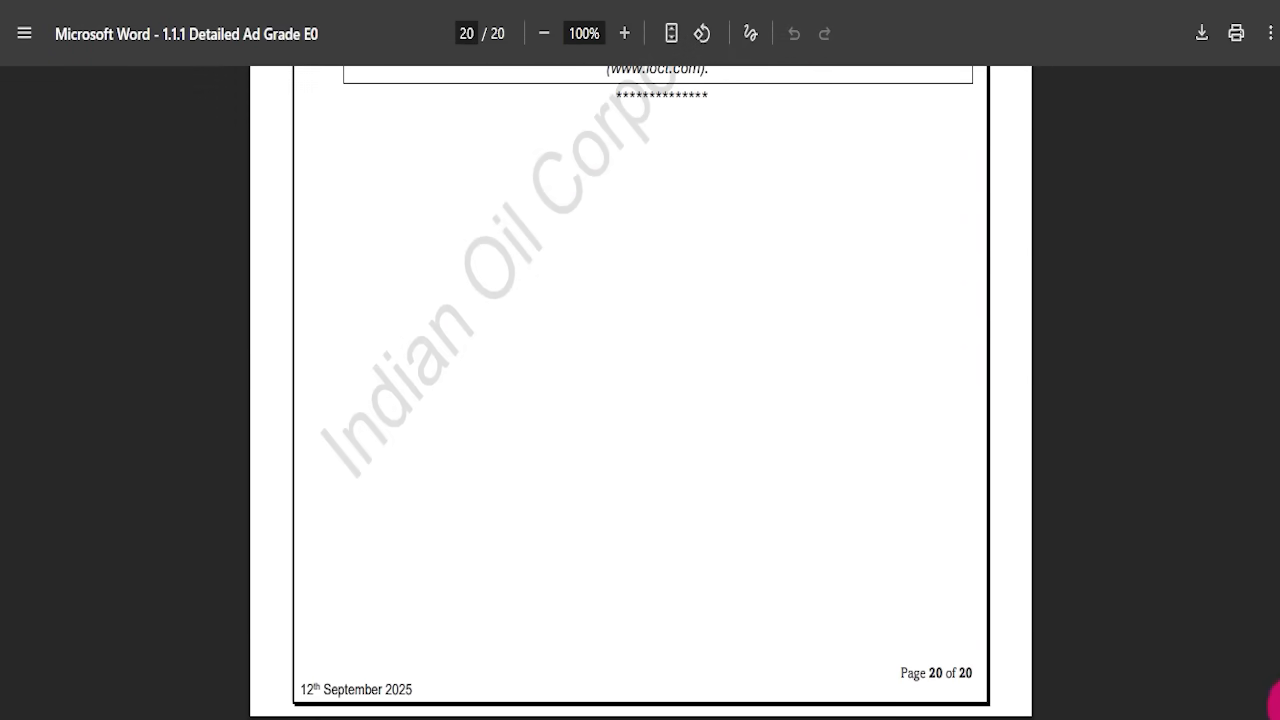
{"action": "left_click_drag", "start_coordinate": [1275, 665], "coordinate": [1275, 40]}
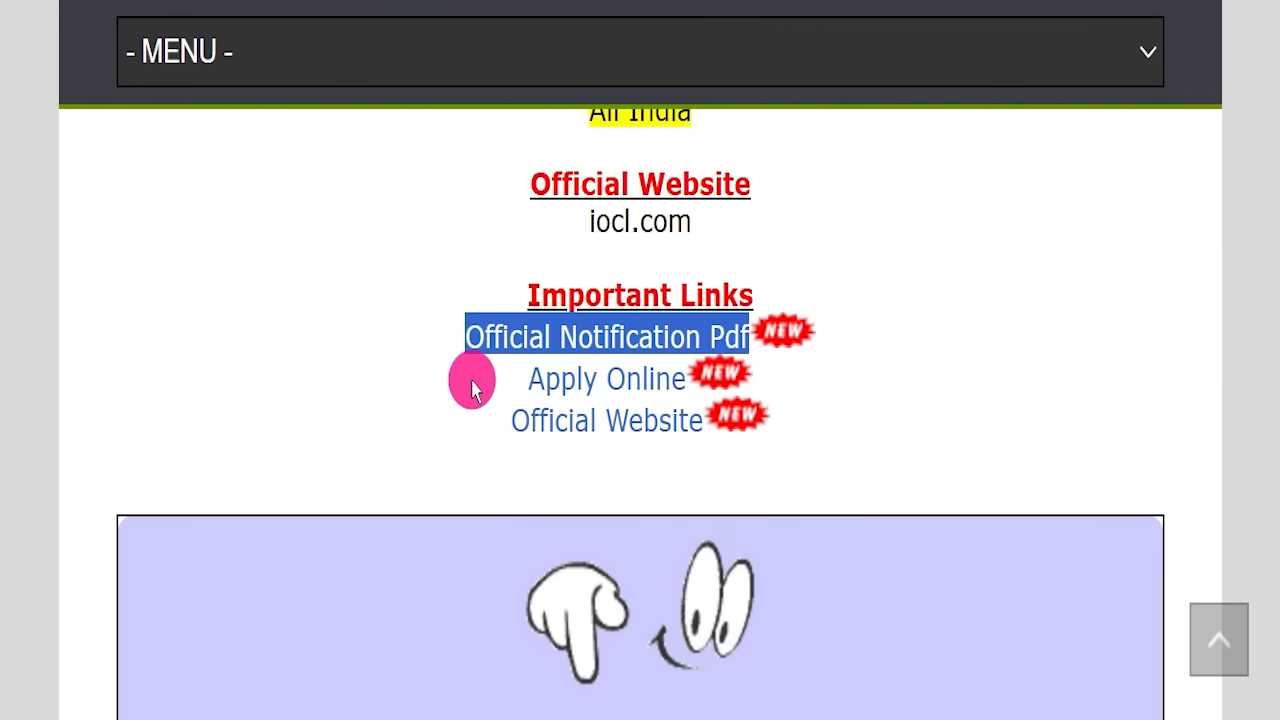
{"action": "left_click_drag", "start_coordinate": [477, 386], "coordinate": [685, 372]}
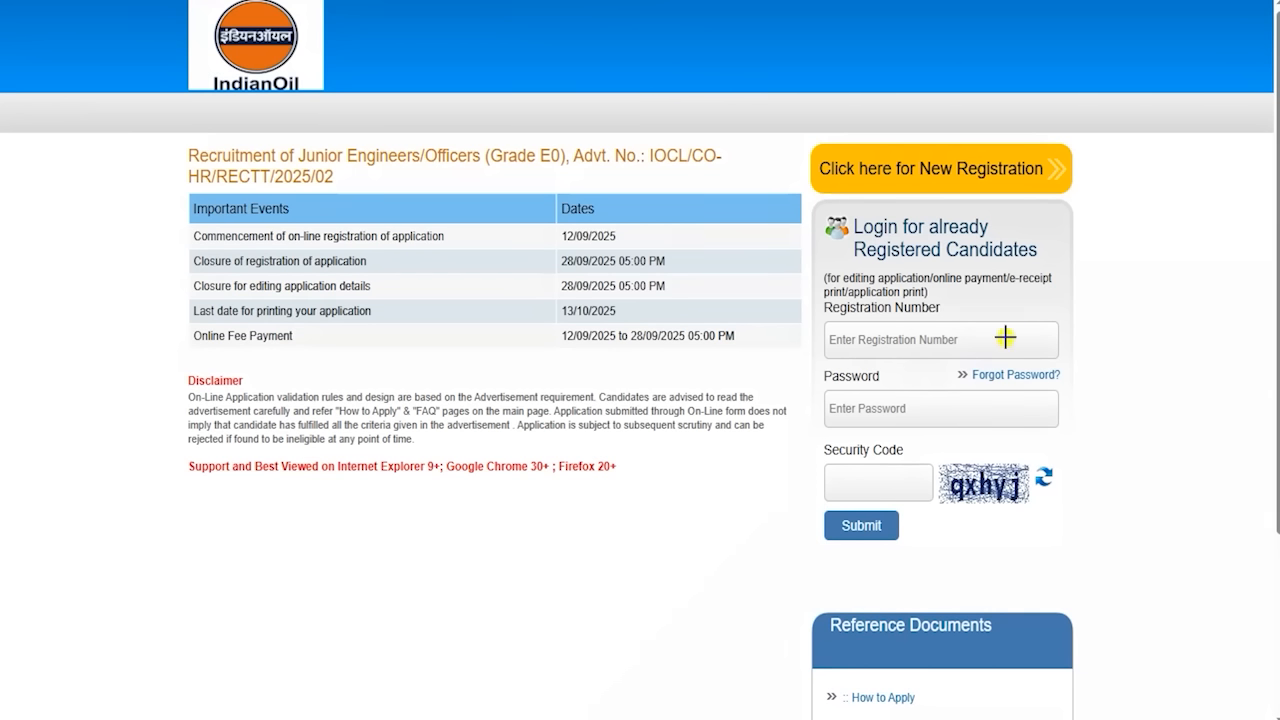
Step: Mark the password field, the security code image and its entry box in the registered candidates' login form with red ticks
{"action": "left_click_drag", "start_coordinate": [982, 406], "coordinate": [1043, 366]}
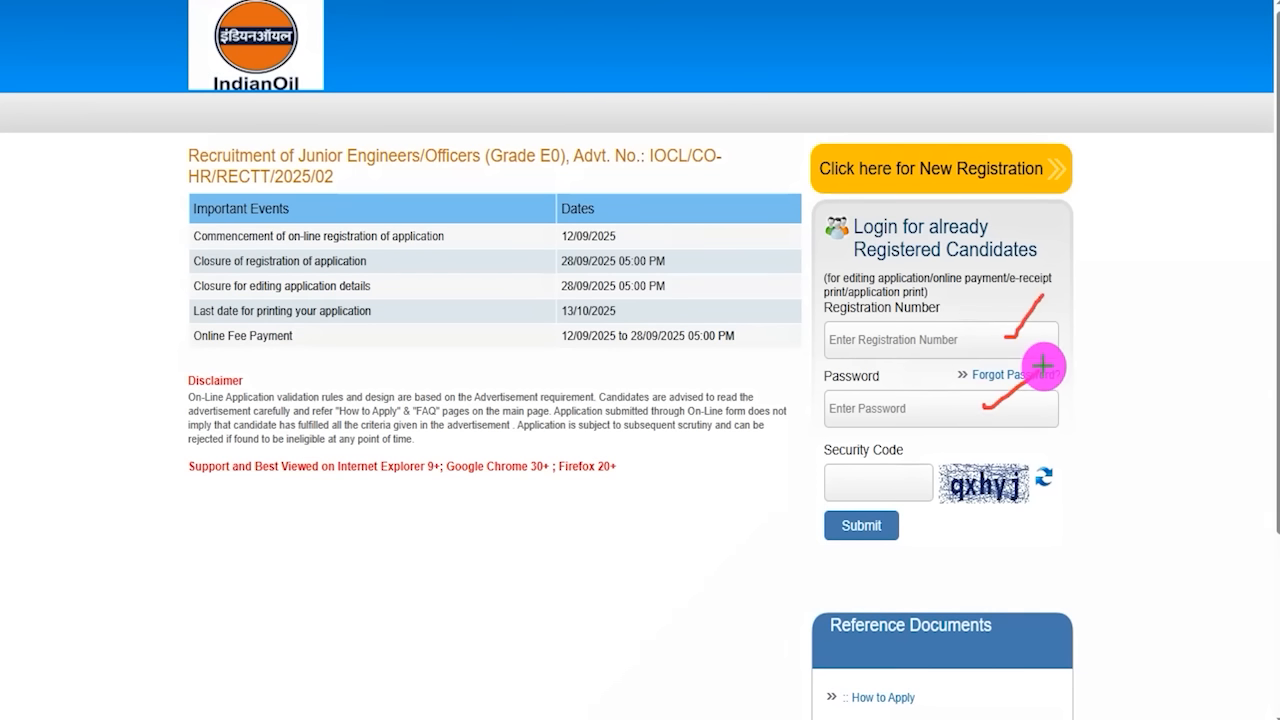
{"action": "left_click_drag", "start_coordinate": [954, 474], "coordinate": [1016, 437]}
{"action": "left_click_drag", "start_coordinate": [906, 472], "coordinate": [964, 439]}
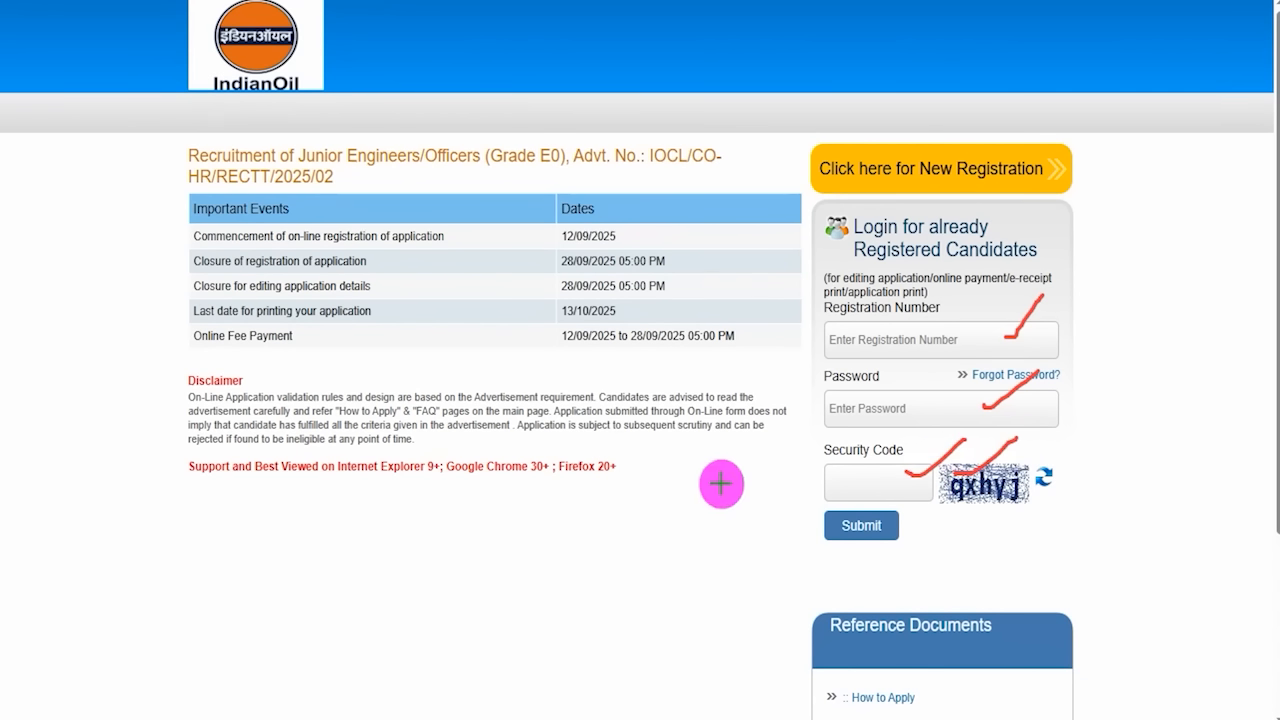
Step: Point a red arrow at the login form's Submit option, clear the marks and open the New Registration form
{"action": "left_click_drag", "start_coordinate": [500, 533], "coordinate": [809, 530]}
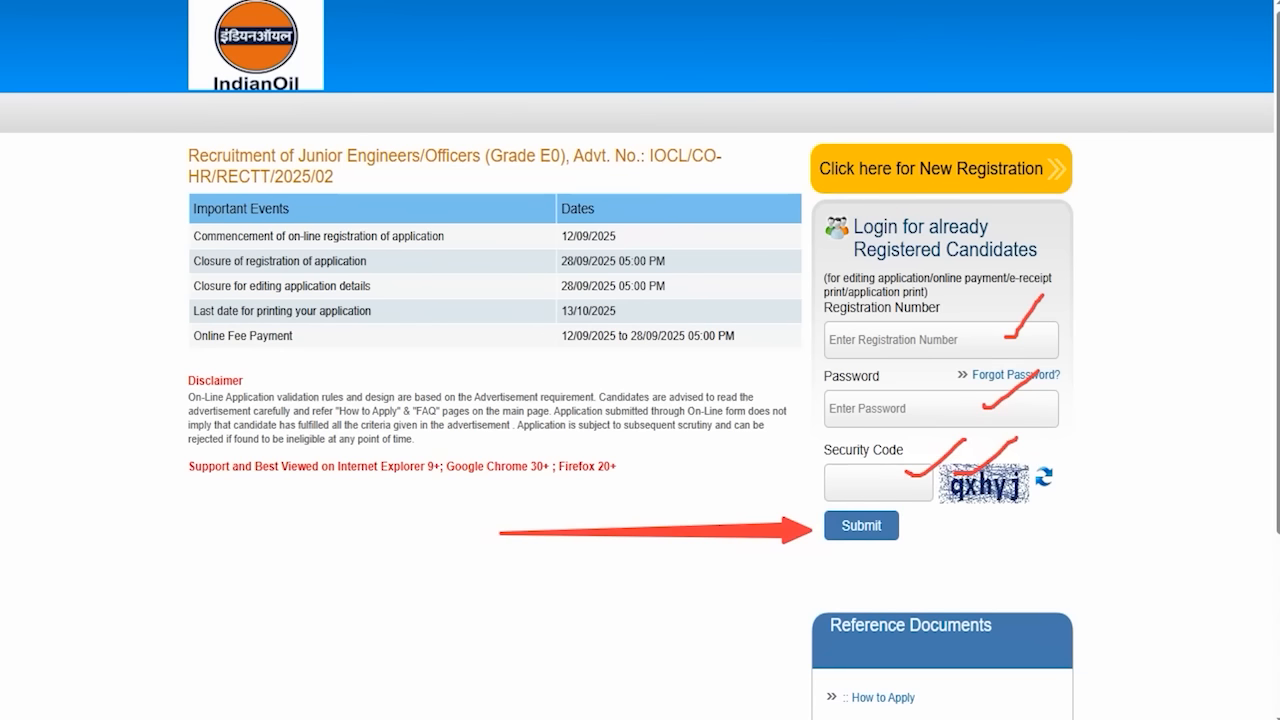
{"action": "key", "text": "Escape"}
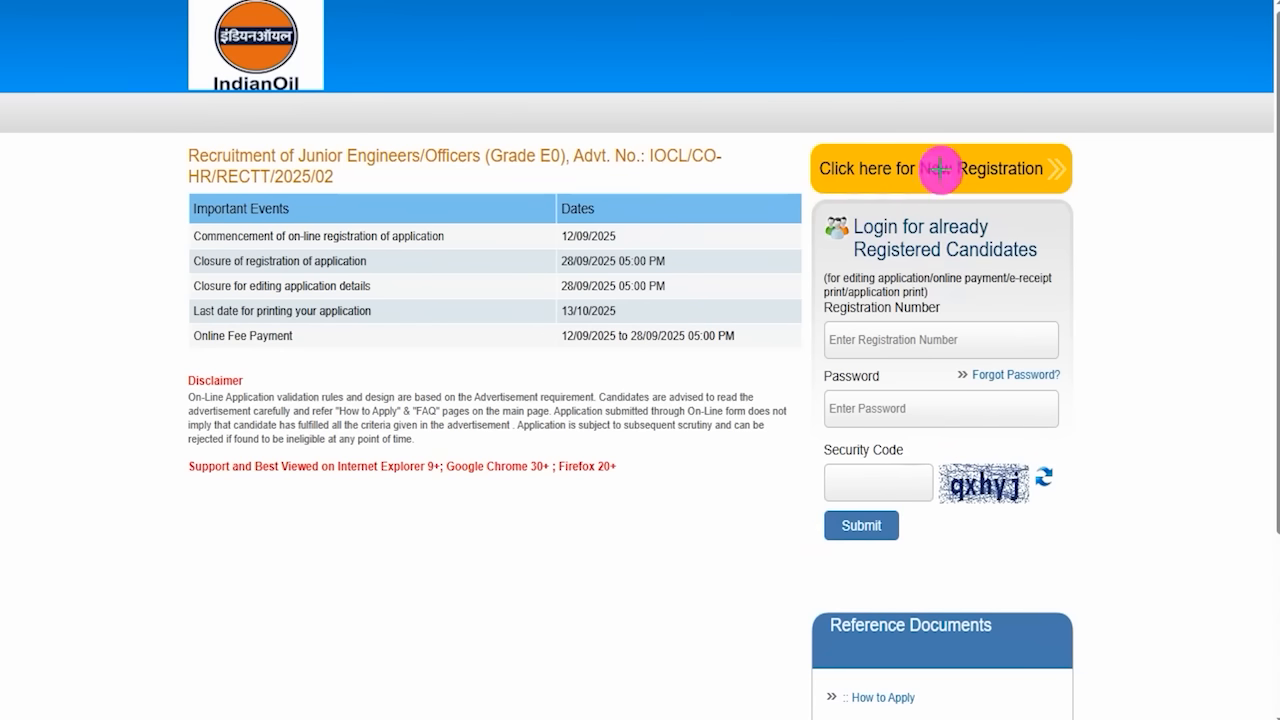
{"action": "mouse_move", "coordinate": [775, 127]}
{"action": "left_mouse_down"}
{"action": "mouse_move", "coordinate": [983, 167]}
{"action": "mouse_move", "coordinate": [1111, 215]}
{"action": "left_mouse_up"}
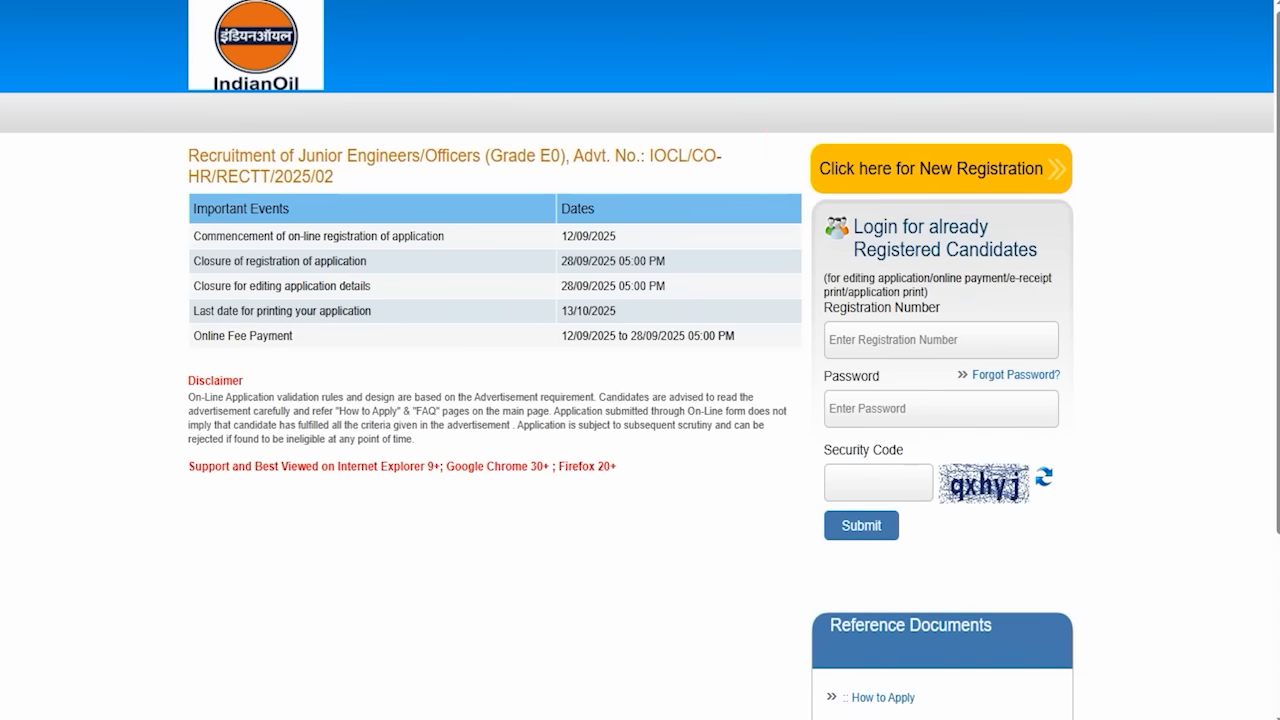
{"action": "left_click", "coordinate": [863, 172]}
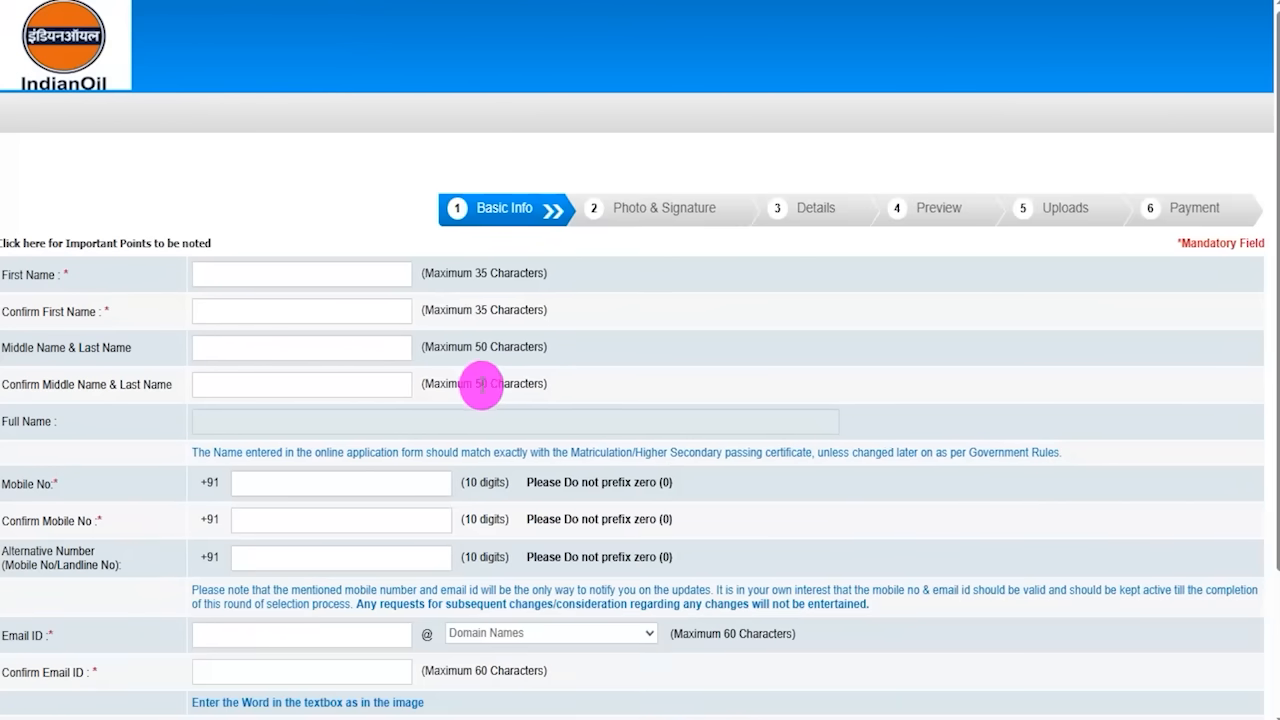
Step: Tick the First Name, Middle Name & Last Name, their confirmation fields and the Full Name field on the Basic Info form
{"action": "scroll", "coordinate": [433, 360], "scroll_direction": "down", "scroll_amount": 3}
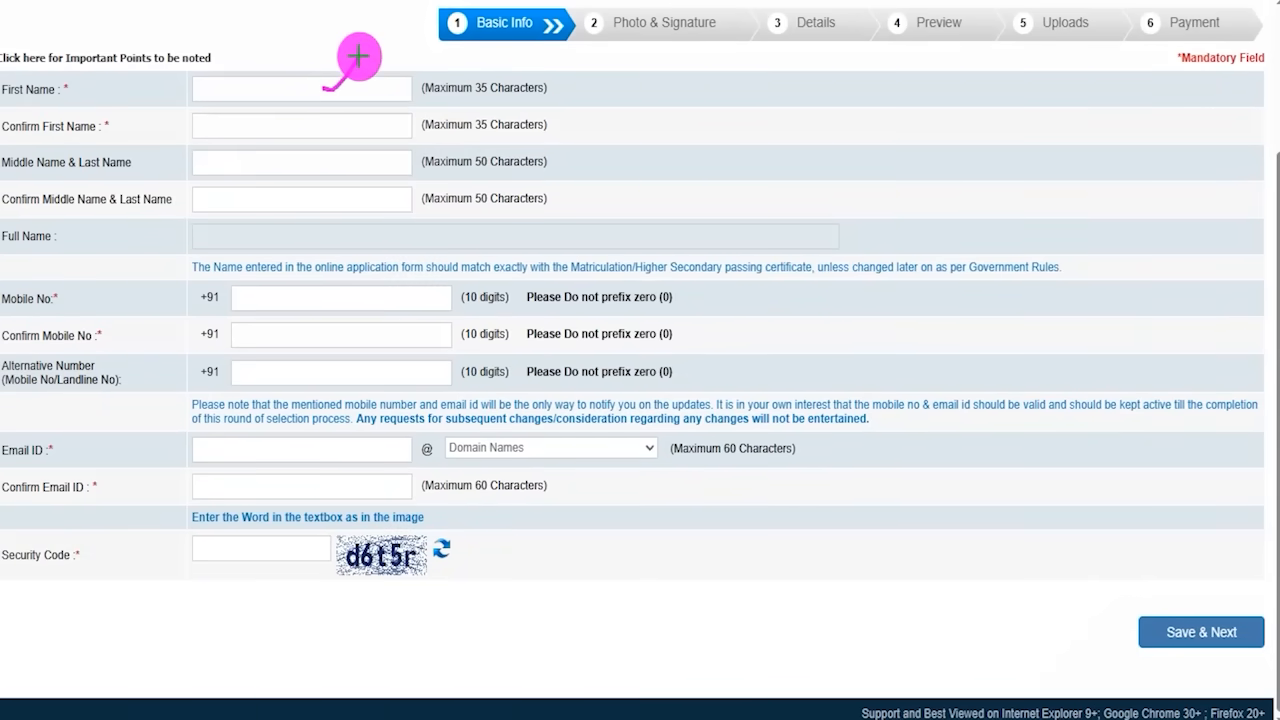
{"action": "left_click_drag", "start_coordinate": [354, 123], "coordinate": [384, 93]}
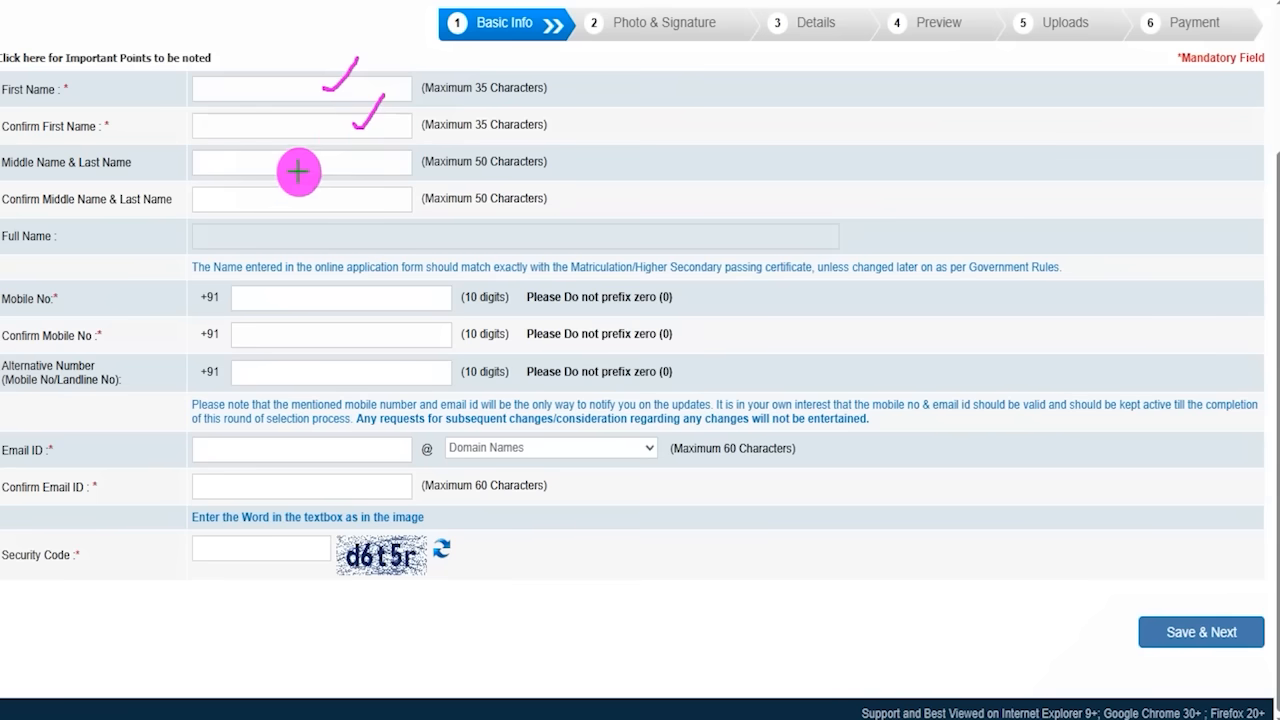
{"action": "mouse_move", "coordinate": [275, 165]}
{"action": "left_mouse_down"}
{"action": "mouse_move", "coordinate": [300, 157]}
{"action": "mouse_move", "coordinate": [321, 172]}
{"action": "left_mouse_up"}
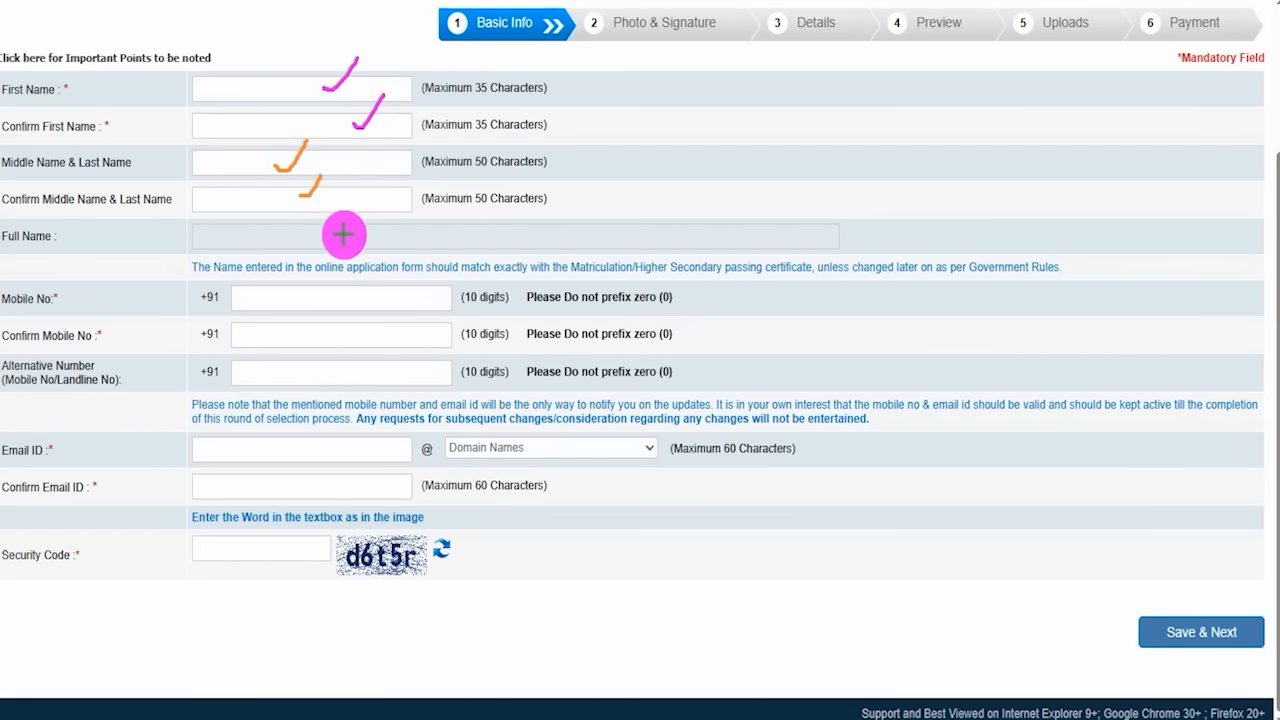
{"action": "left_click_drag", "start_coordinate": [369, 238], "coordinate": [396, 218]}
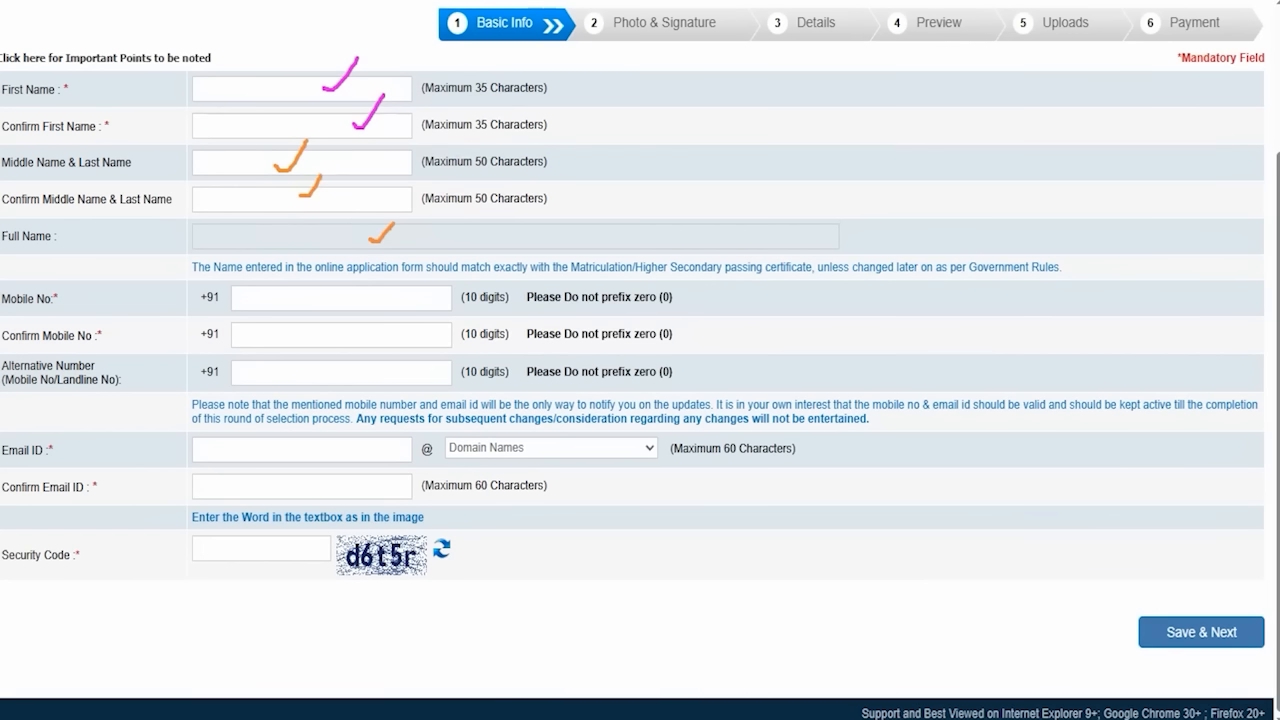
Step: Tick the Mobile No, Confirm Mobile No, Alternative Number and Email ID fields, underline the alternative number entry, and clear all marks
{"action": "left_click_drag", "start_coordinate": [360, 294], "coordinate": [392, 281]}
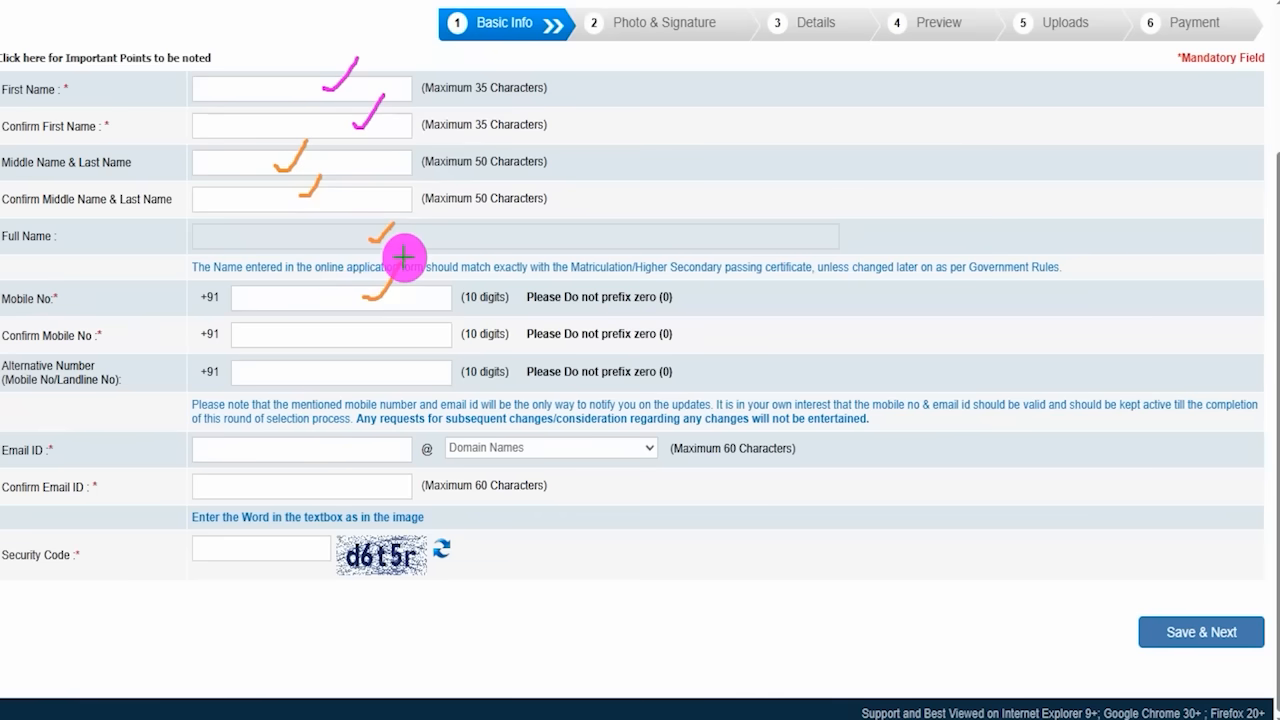
{"action": "left_click_drag", "start_coordinate": [368, 338], "coordinate": [402, 314]}
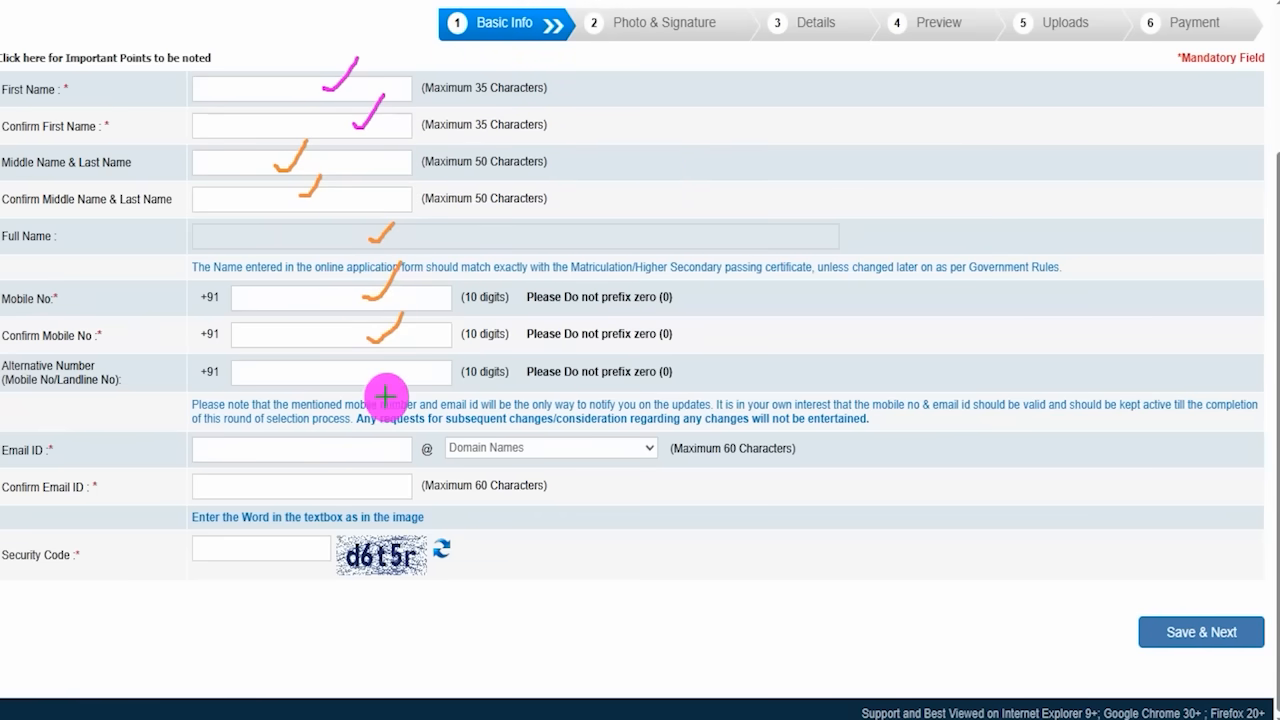
{"action": "left_click_drag", "start_coordinate": [392, 371], "coordinate": [426, 341]}
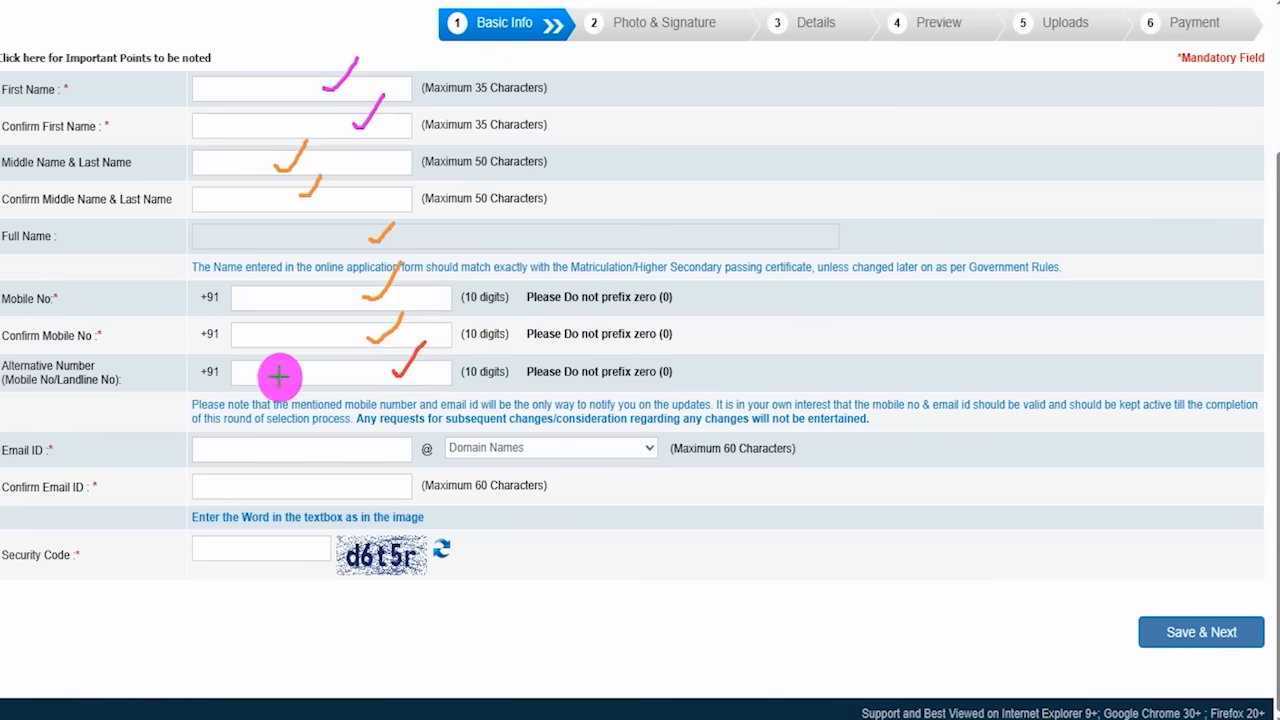
{"action": "left_click_drag", "start_coordinate": [275, 377], "coordinate": [325, 376]}
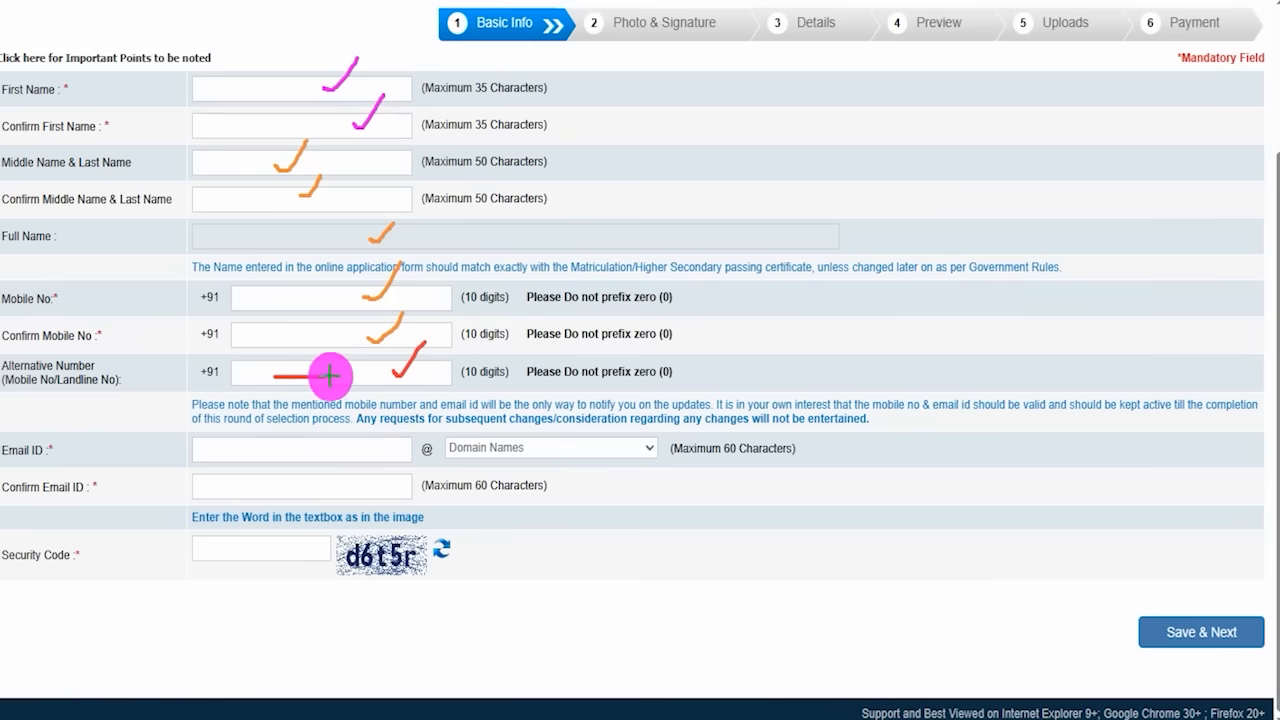
{"action": "left_click_drag", "start_coordinate": [329, 449], "coordinate": [365, 418]}
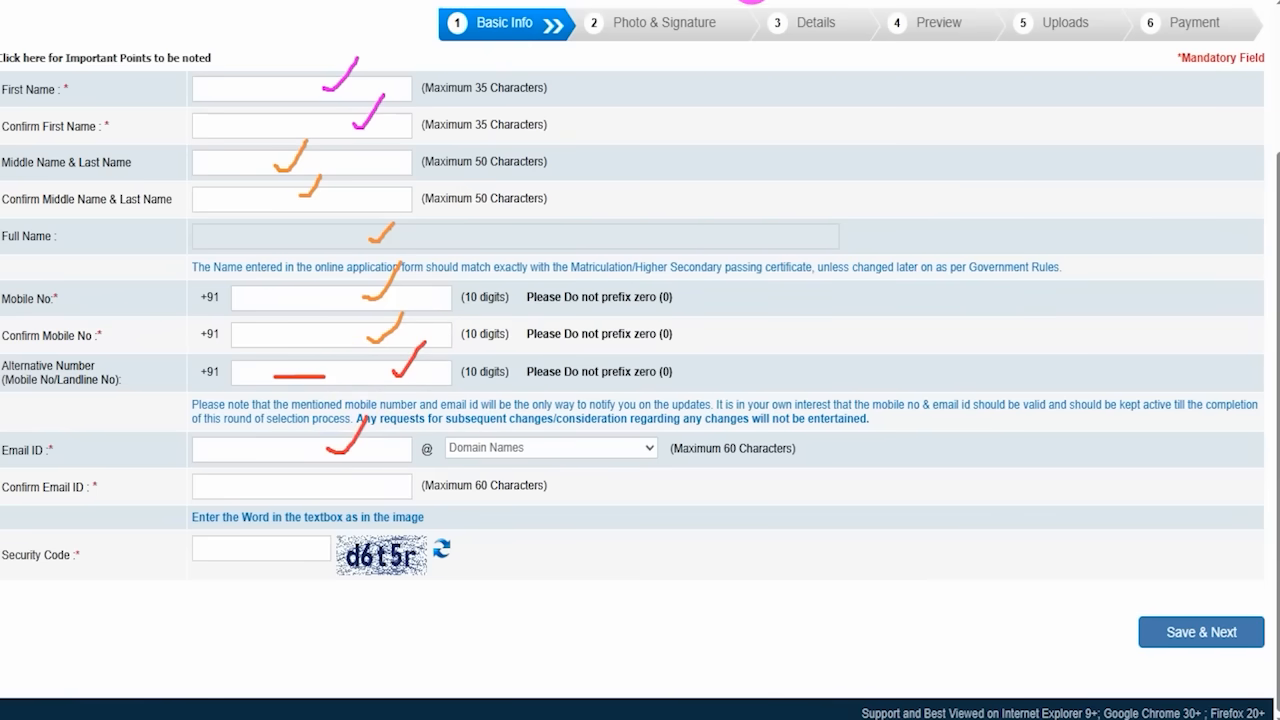
{"action": "key", "text": "Escape"}
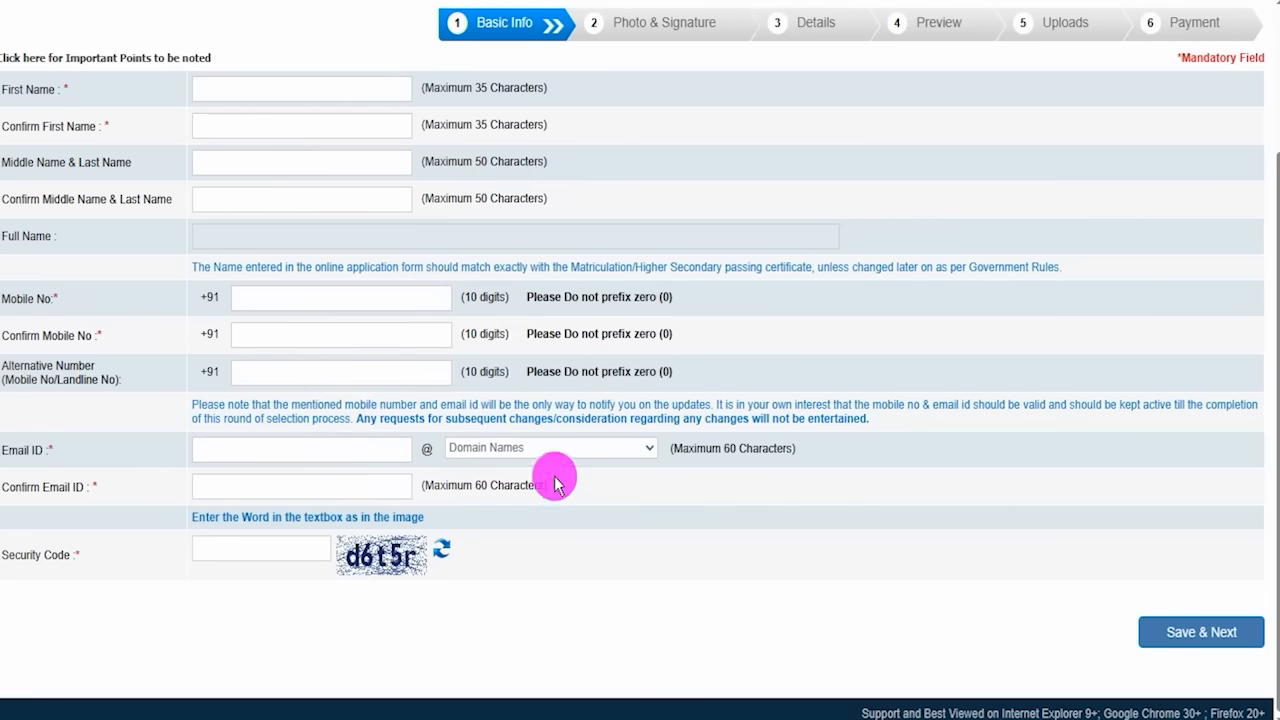
Step: Choose gmail.com as the email domain and mark the Confirm Email ID, security code and Save & Next in red
{"action": "left_click", "coordinate": [572, 450]}
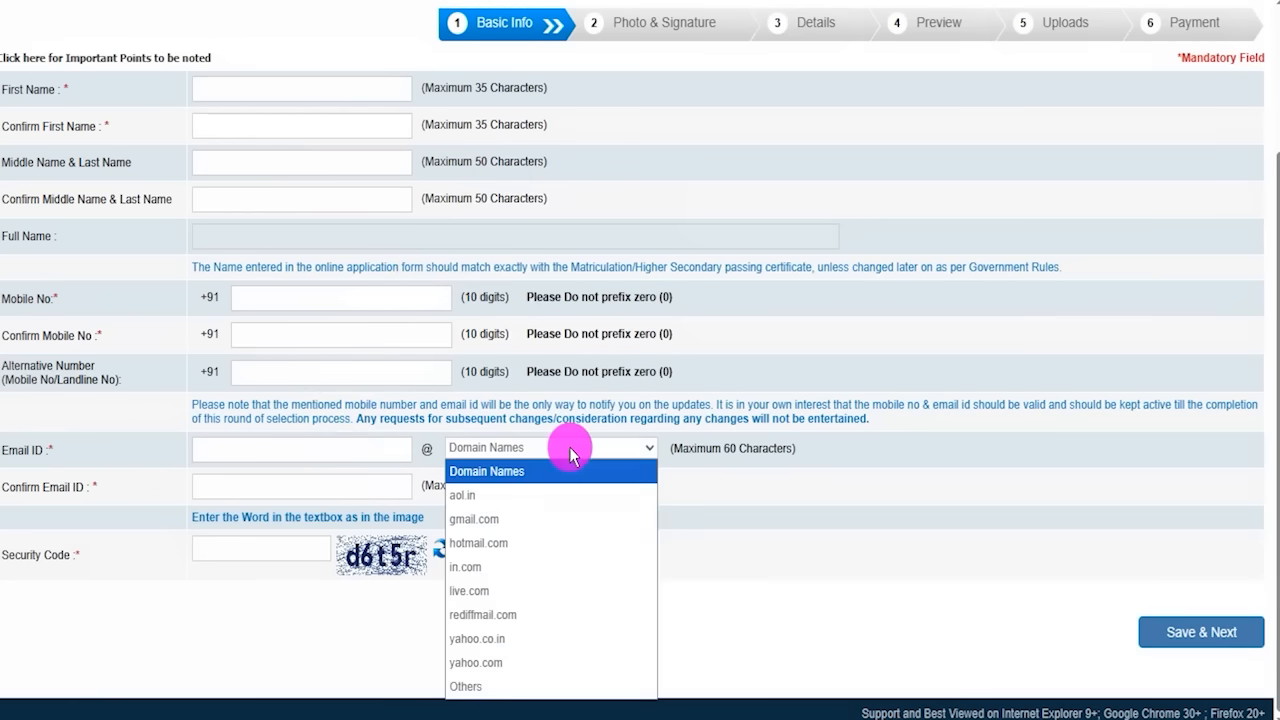
{"action": "left_click", "coordinate": [490, 520]}
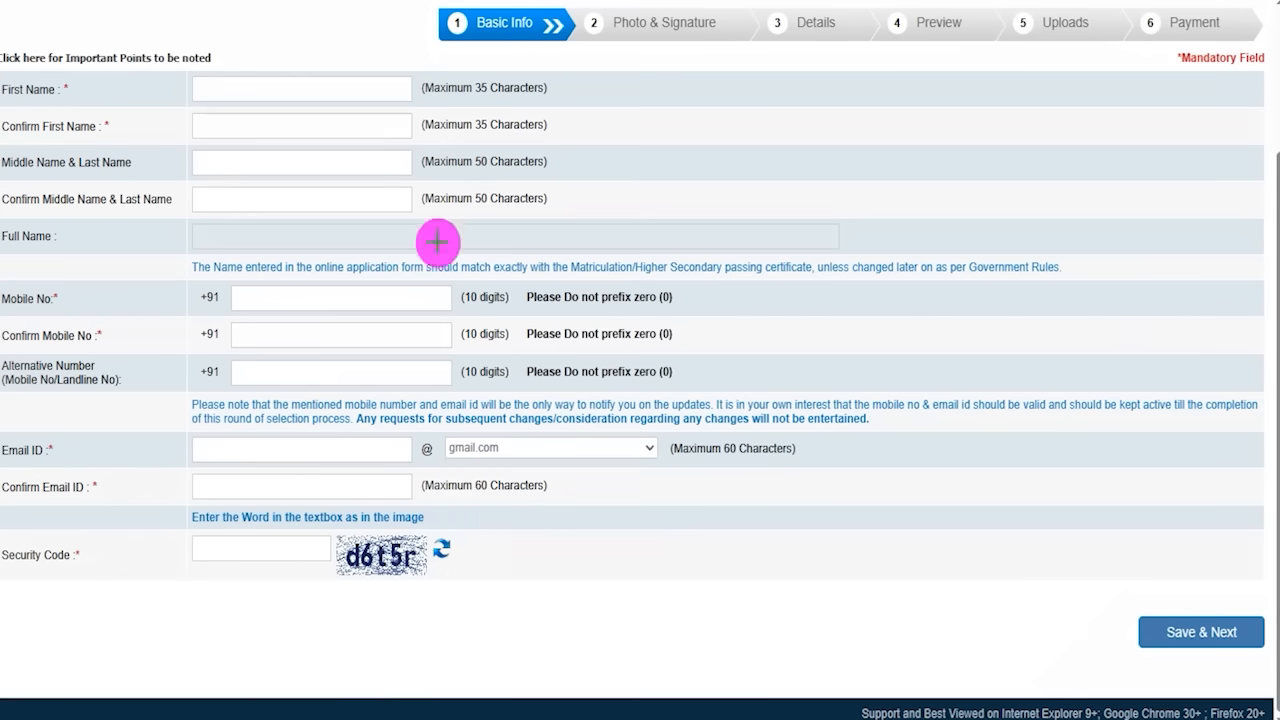
{"action": "left_click_drag", "start_coordinate": [338, 491], "coordinate": [369, 456]}
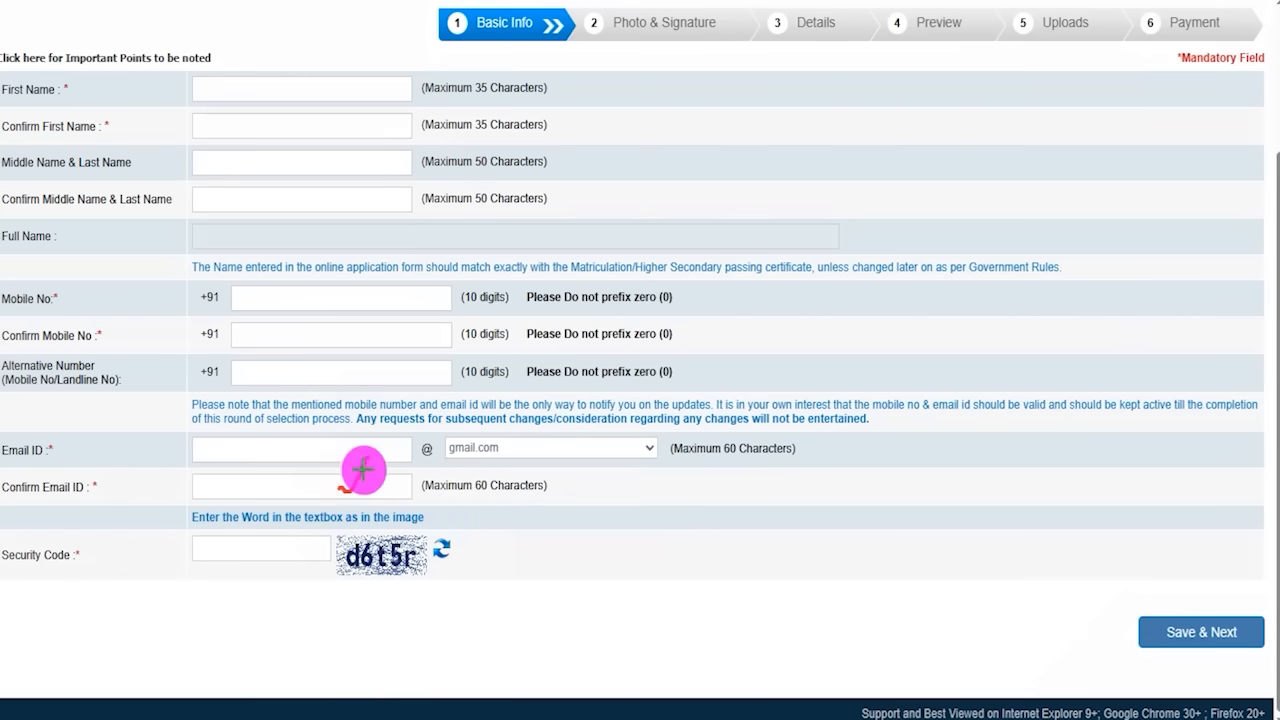
{"action": "left_click_drag", "start_coordinate": [427, 562], "coordinate": [479, 505]}
{"action": "left_click_drag", "start_coordinate": [294, 543], "coordinate": [334, 509]}
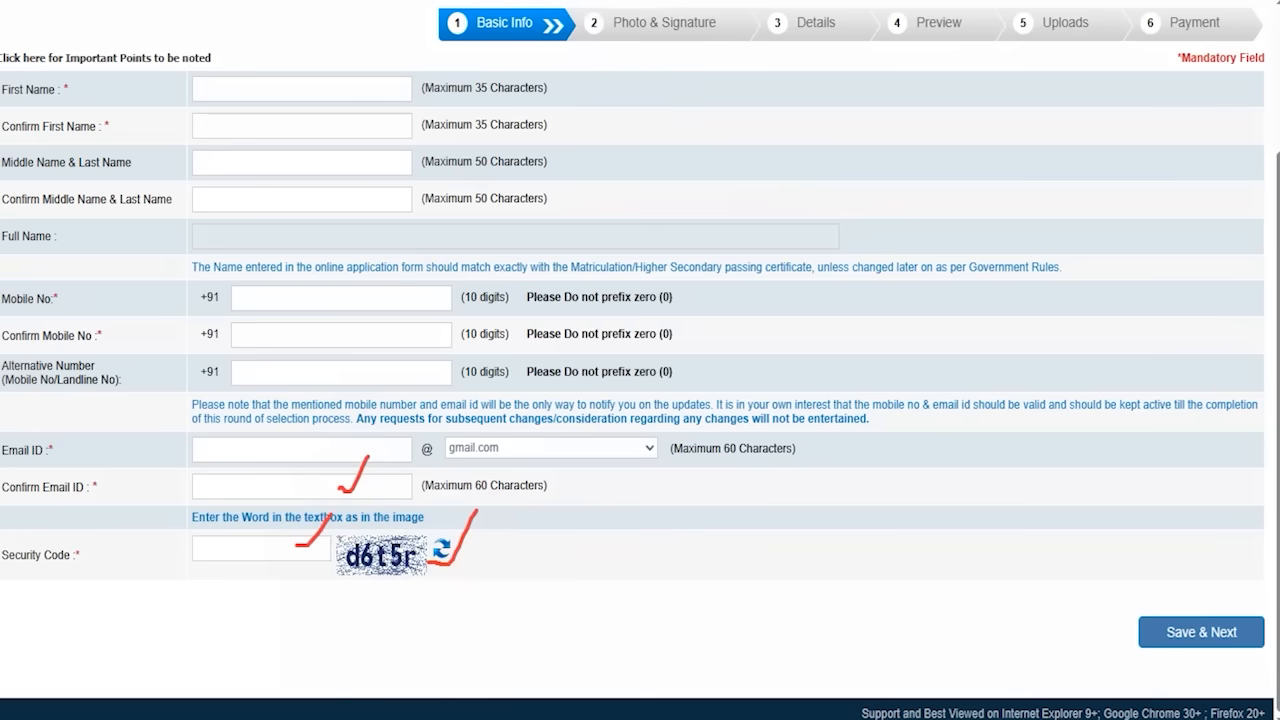
{"action": "left_click_drag", "start_coordinate": [730, 617], "coordinate": [1107, 627]}
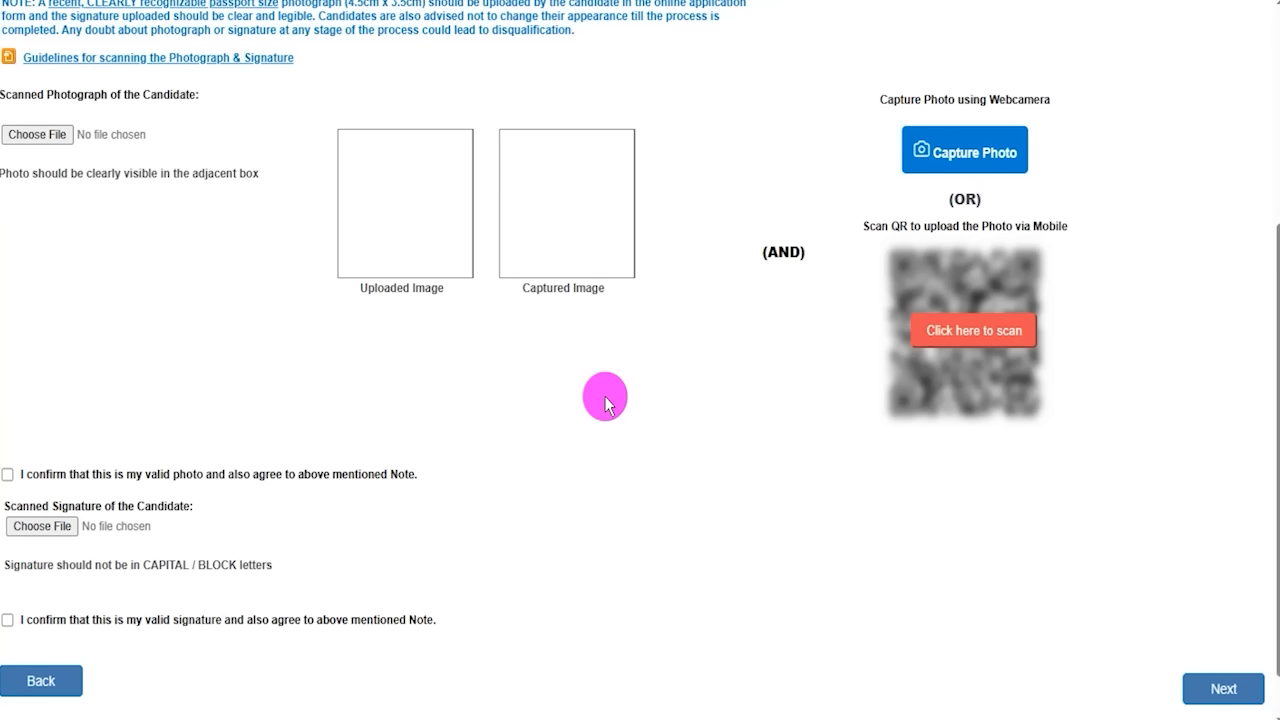
Step: Tick the photo note, both image boxes and the scanned signature heading in red, and outline the photograph and signature scanning guidelines link in orange
{"action": "left_click_drag", "start_coordinate": [764, 68], "coordinate": [821, 32]}
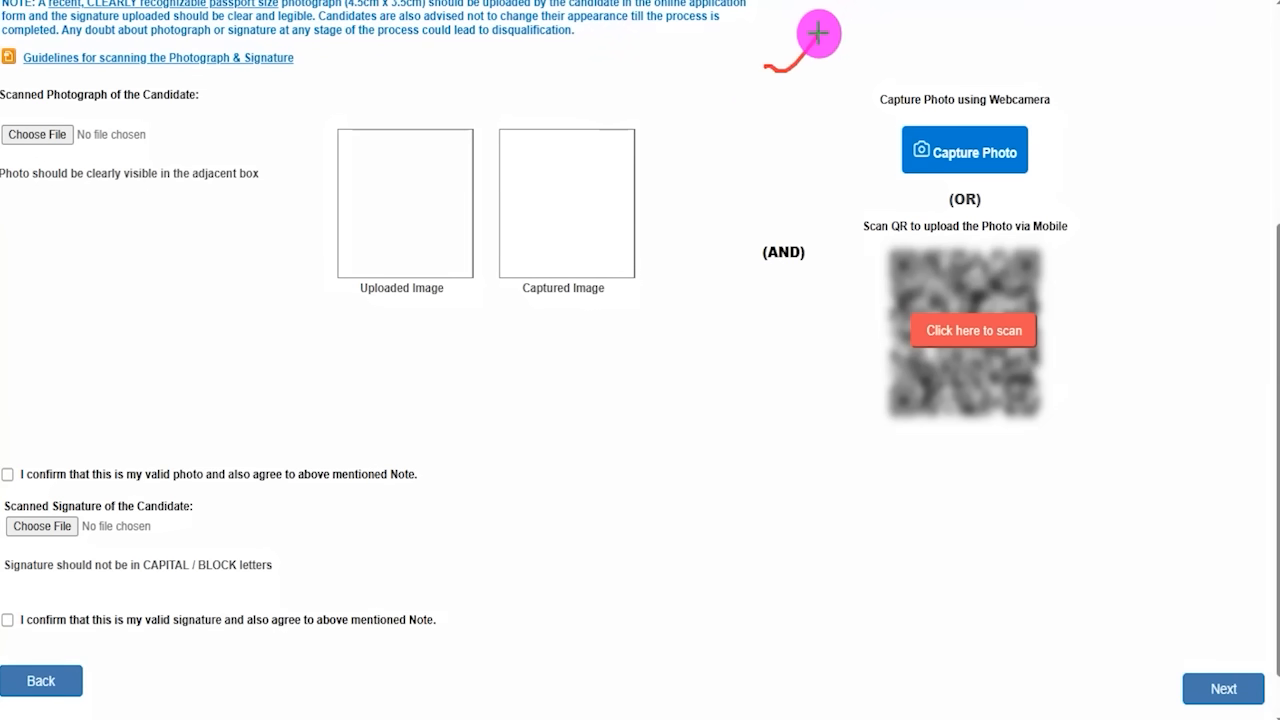
{"action": "left_click_drag", "start_coordinate": [743, 26], "coordinate": [777, 5]}
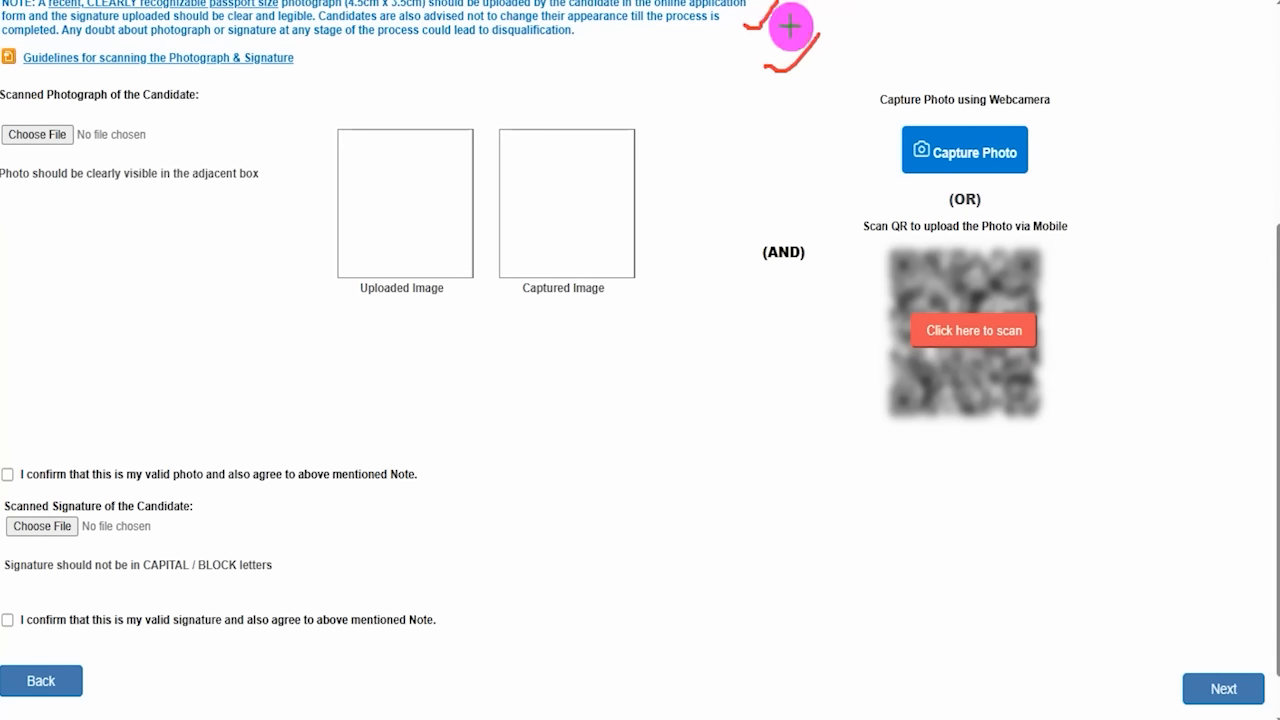
{"action": "left_click_drag", "start_coordinate": [790, 32], "coordinate": [829, 8]}
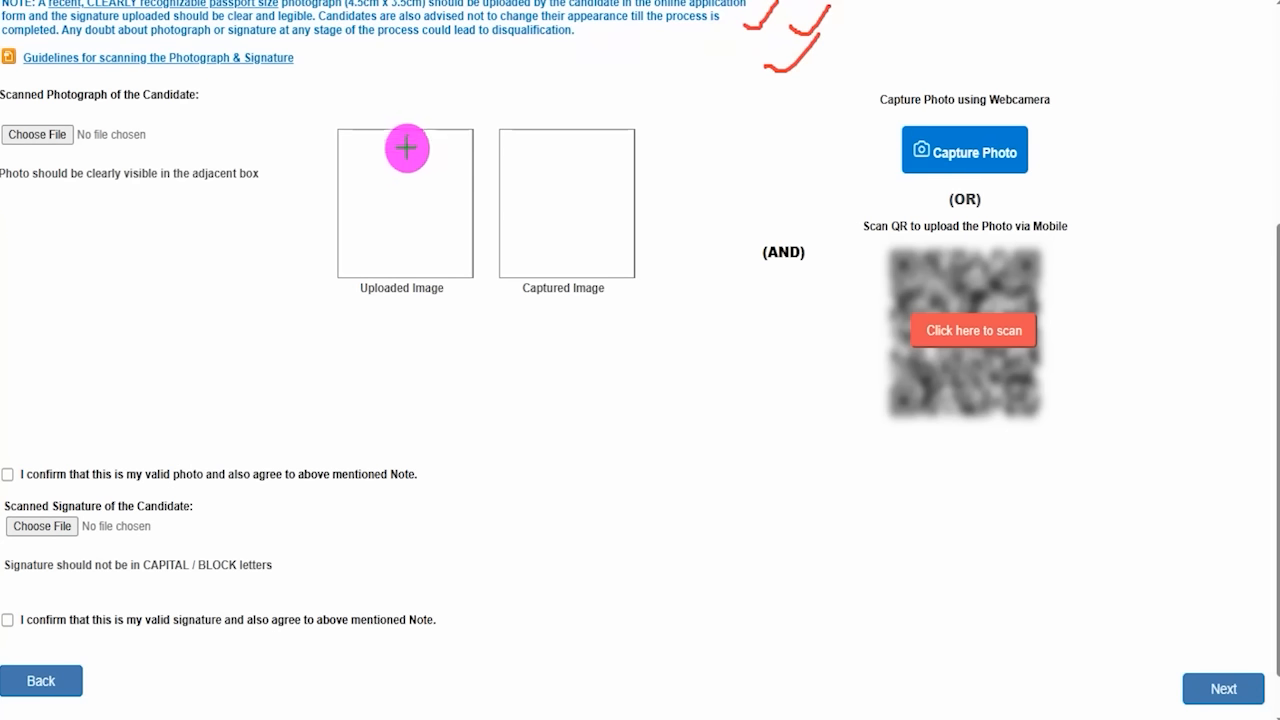
{"action": "left_click_drag", "start_coordinate": [406, 148], "coordinate": [449, 103]}
{"action": "left_click_drag", "start_coordinate": [597, 172], "coordinate": [649, 132]}
{"action": "left_click_drag", "start_coordinate": [208, 512], "coordinate": [274, 464]}
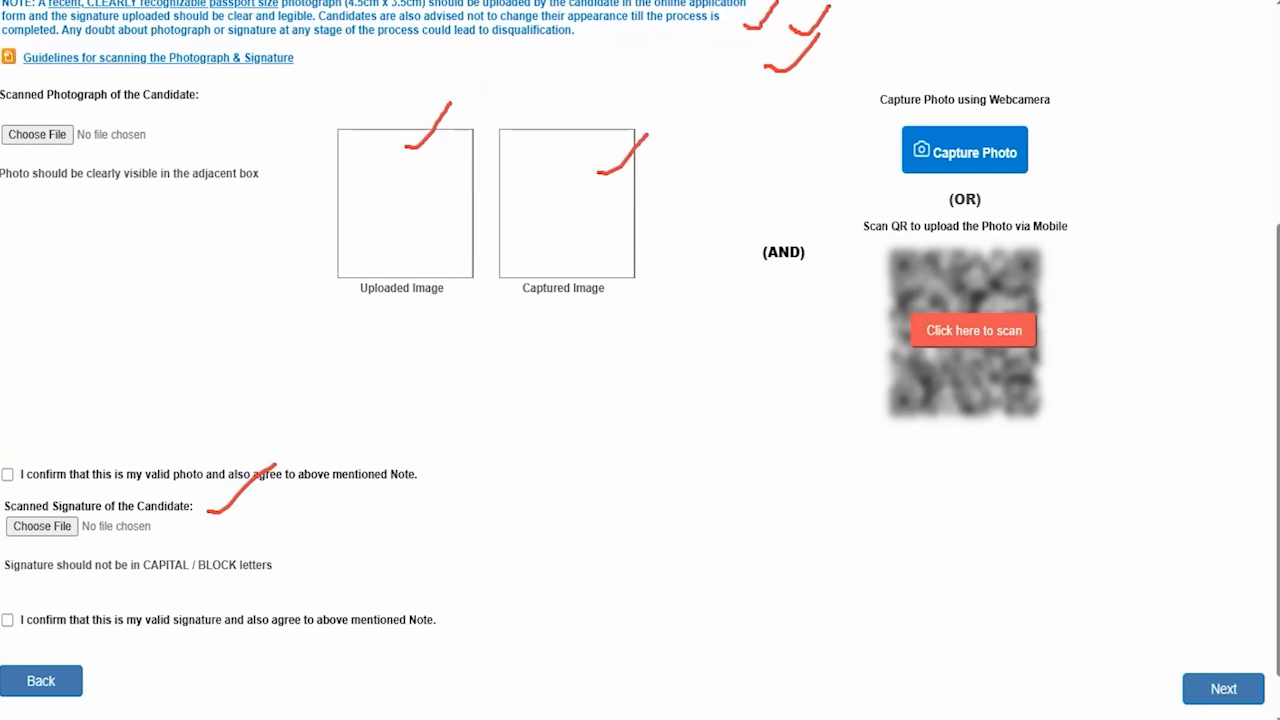
{"action": "left_click_drag", "start_coordinate": [6, 42], "coordinate": [310, 74]}
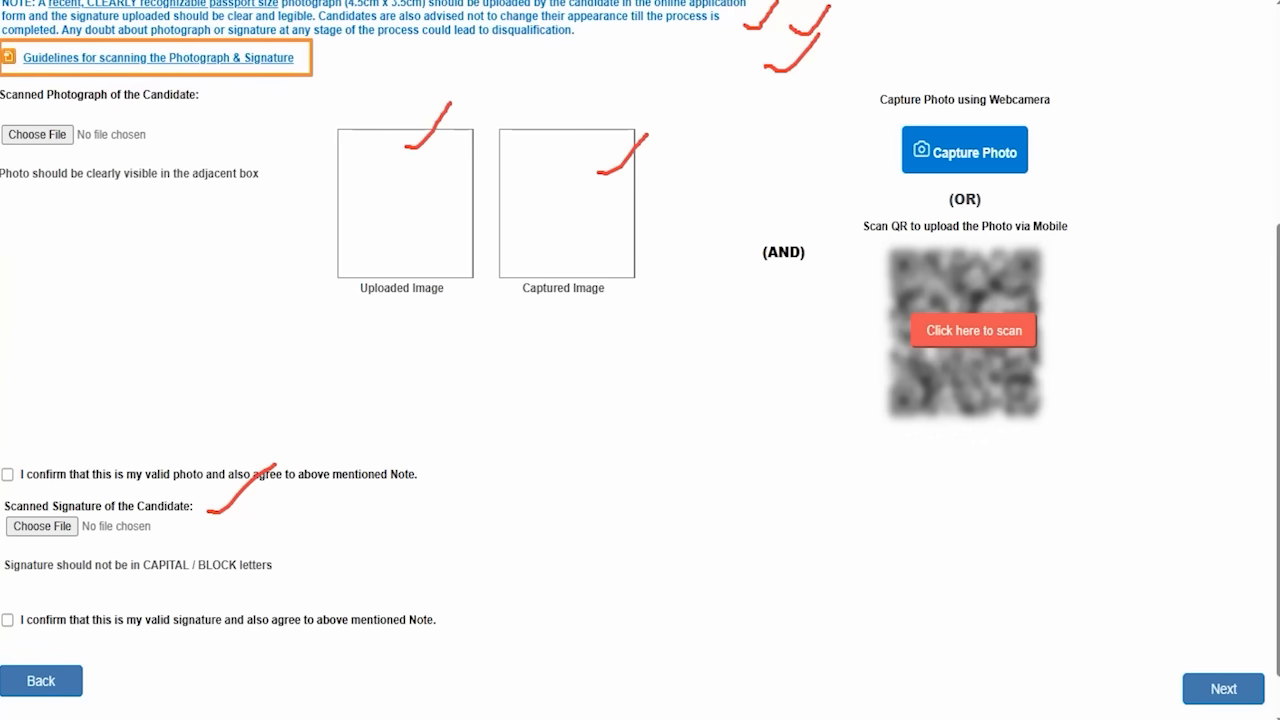
{"action": "key", "text": "Escape"}
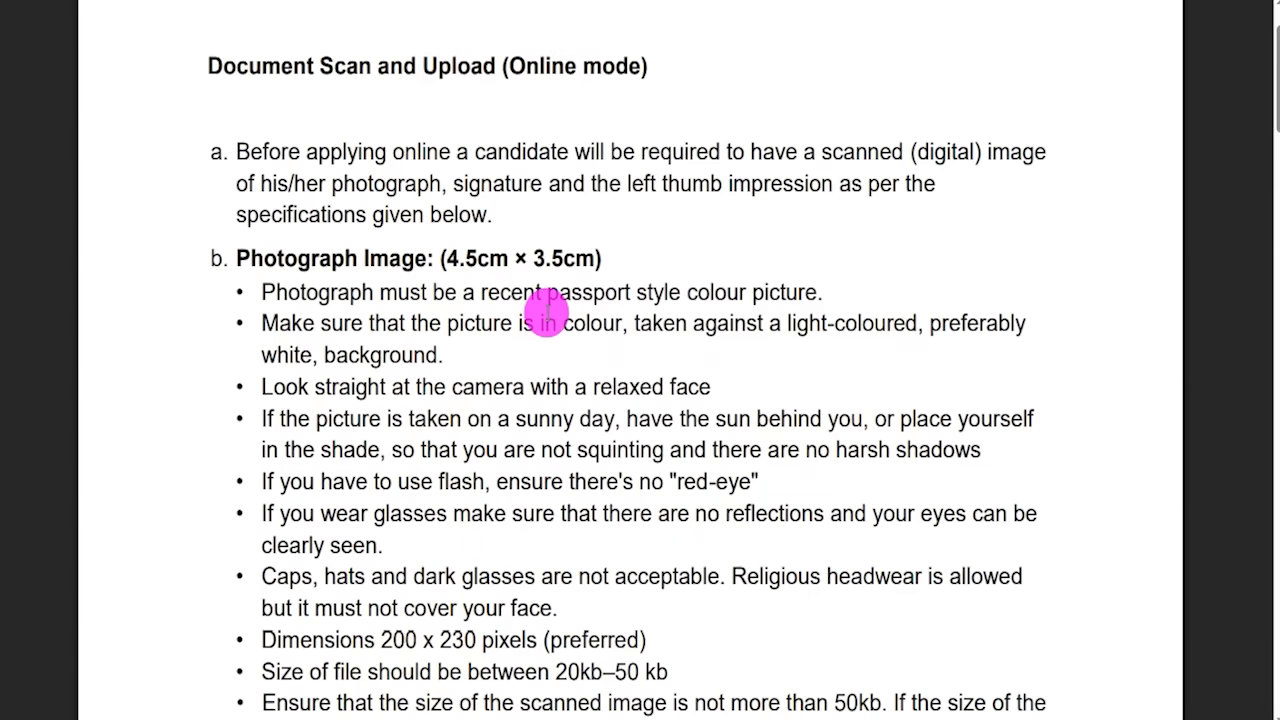
Step: Examine the guidelines' Photograph Image rules, highlighting the 4.5cm × 3.5cm size, the 20kb–50 kb file size and the 200 x 230 pixel dimensions
{"action": "left_click_drag", "start_coordinate": [449, 258], "coordinate": [578, 257]}
{"action": "scroll", "coordinate": [505, 460], "scroll_direction": "down", "scroll_amount": 4}
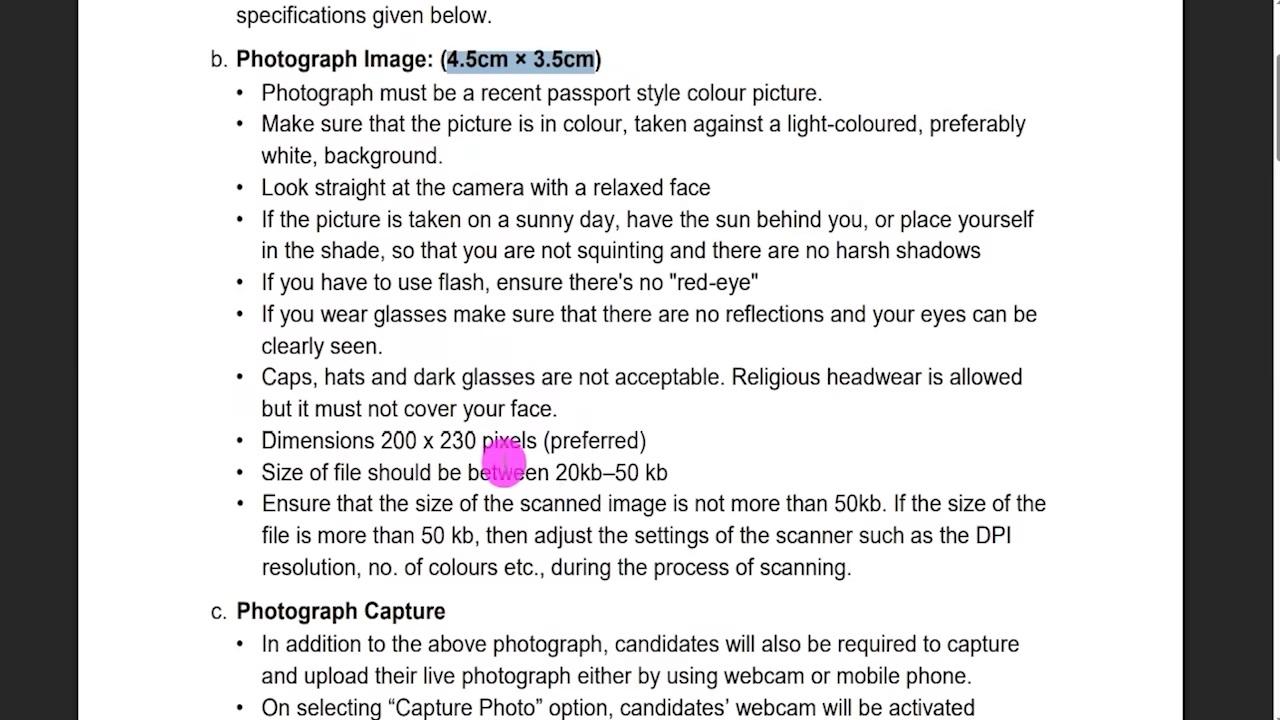
{"action": "left_click", "coordinate": [560, 472]}
{"action": "left_click_drag", "start_coordinate": [560, 472], "coordinate": [660, 468]}
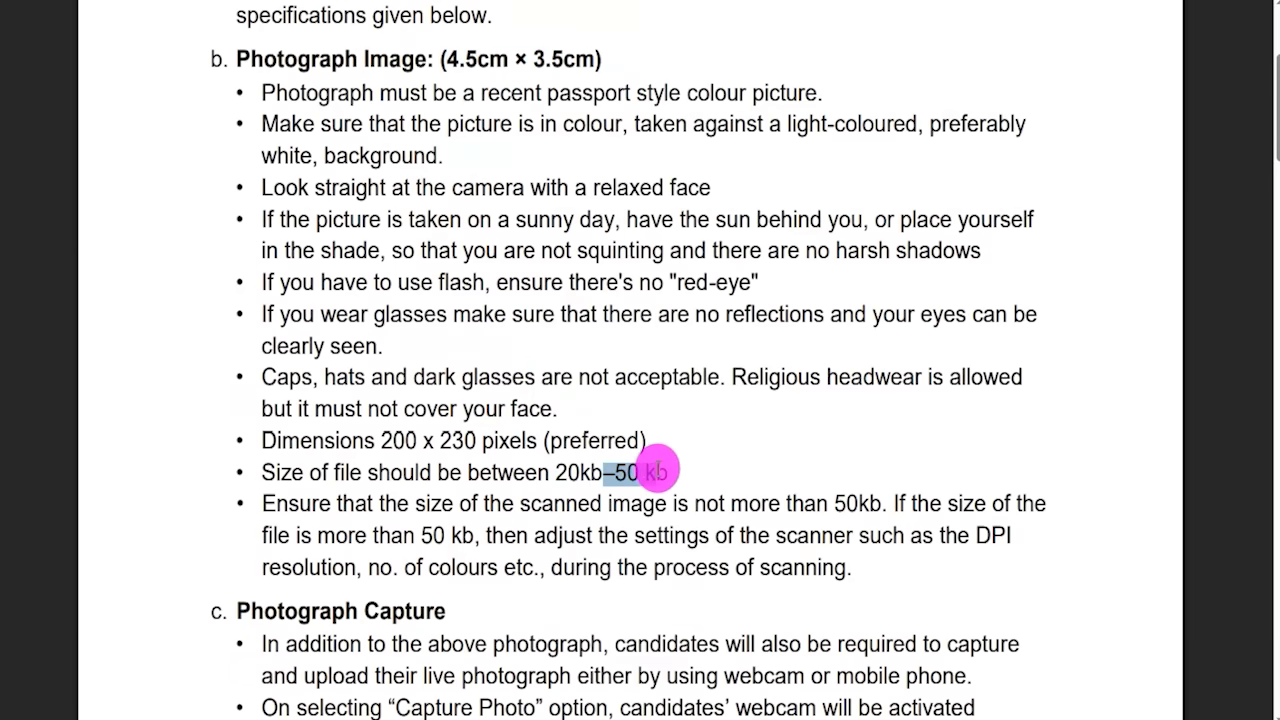
{"action": "left_click_drag", "start_coordinate": [441, 441], "coordinate": [508, 440]}
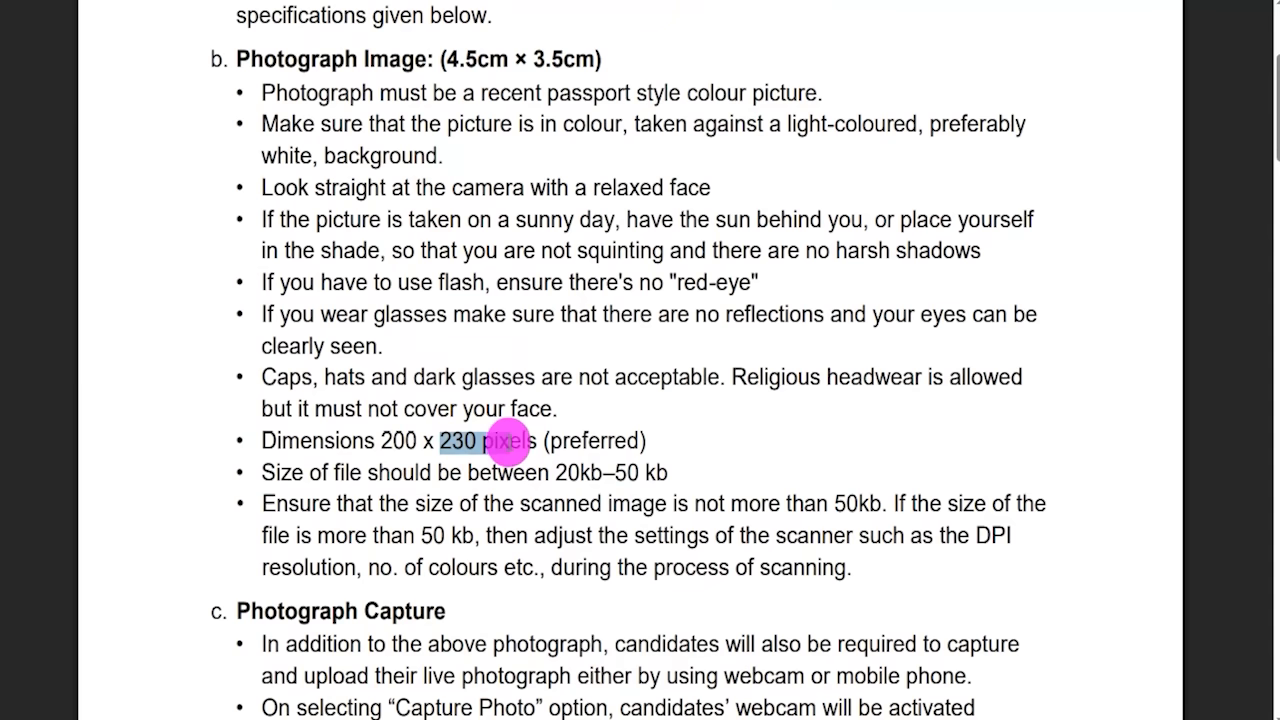
Step: Examine the Photograph Capture rules, the do's and don'ts and the signature requirements, highlighting the Black Ink pen, pixel dimensions and file size
{"action": "scroll", "coordinate": [457, 505], "scroll_direction": "down", "scroll_amount": 5}
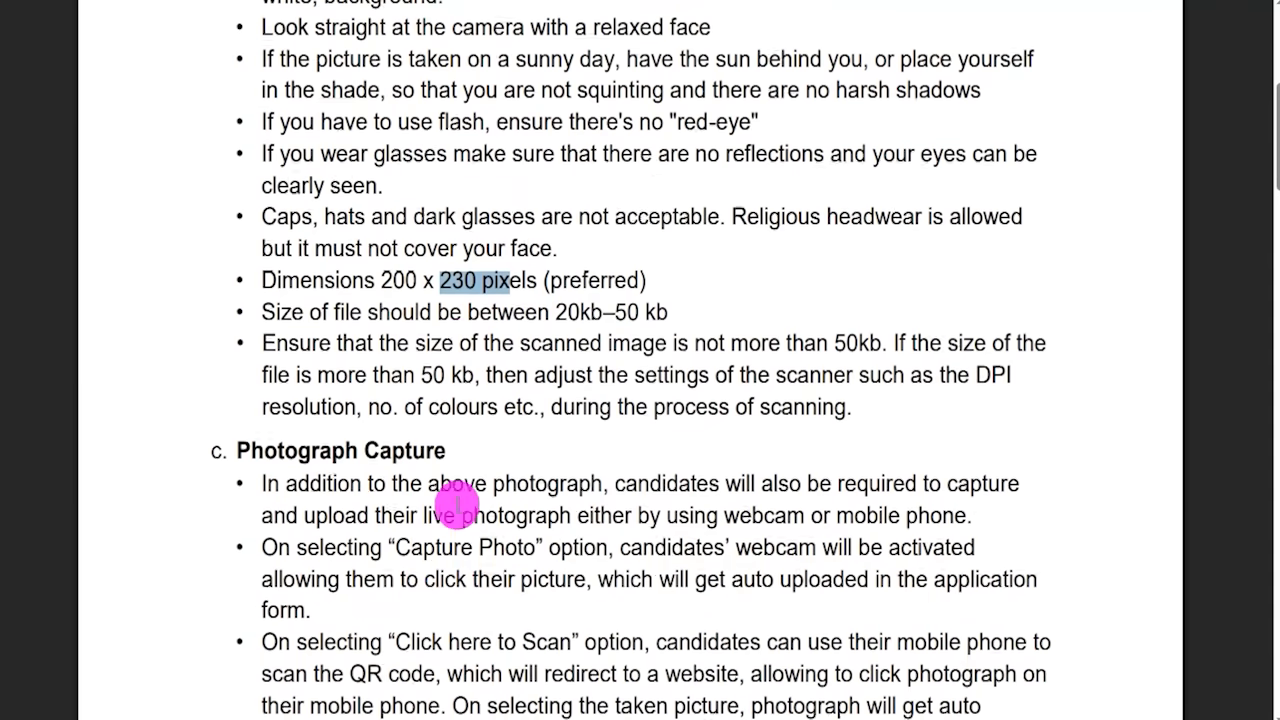
{"action": "left_click_drag", "start_coordinate": [320, 313], "coordinate": [393, 314]}
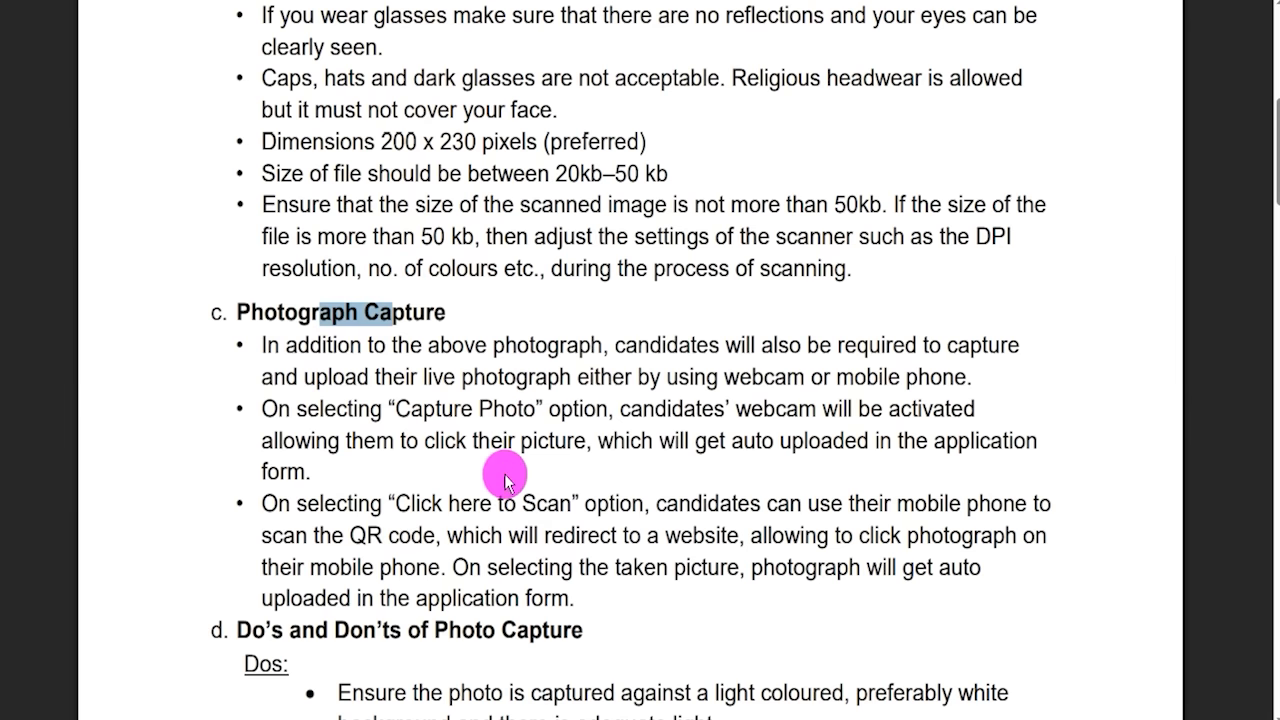
{"action": "left_click_drag", "start_coordinate": [522, 442], "coordinate": [552, 440]}
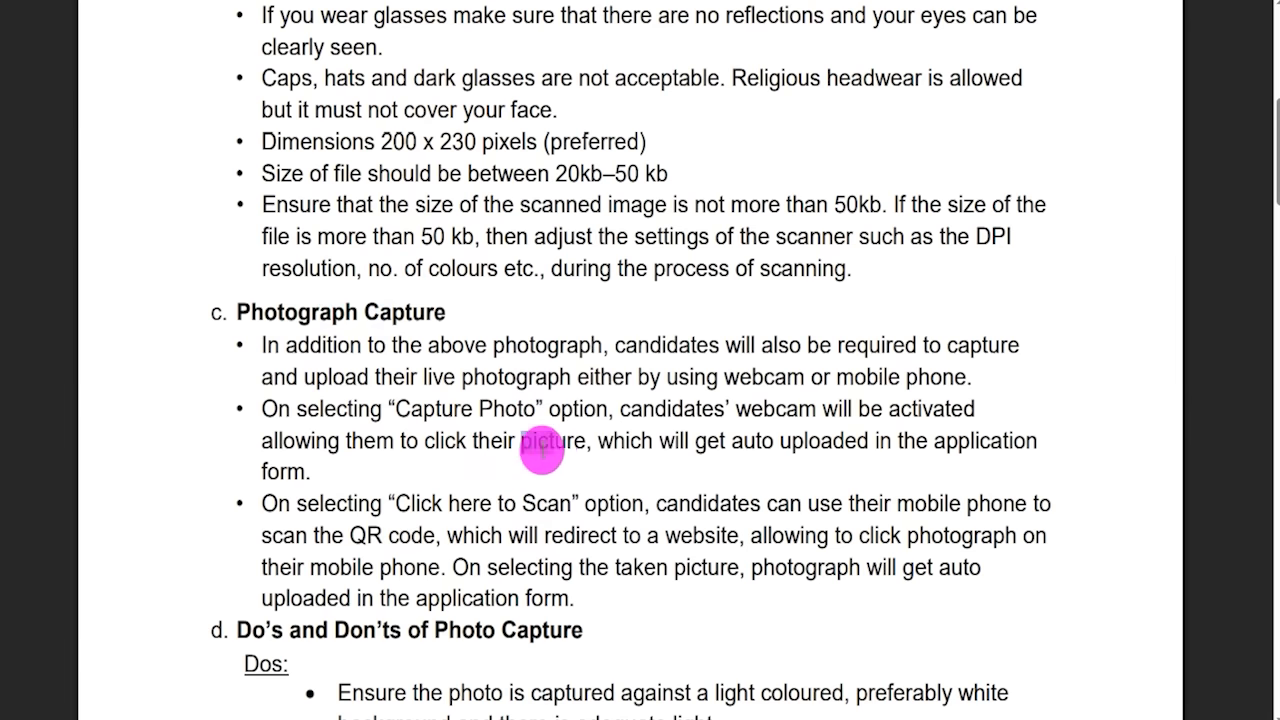
{"action": "scroll", "coordinate": [540, 450], "scroll_direction": "down", "scroll_amount": 2}
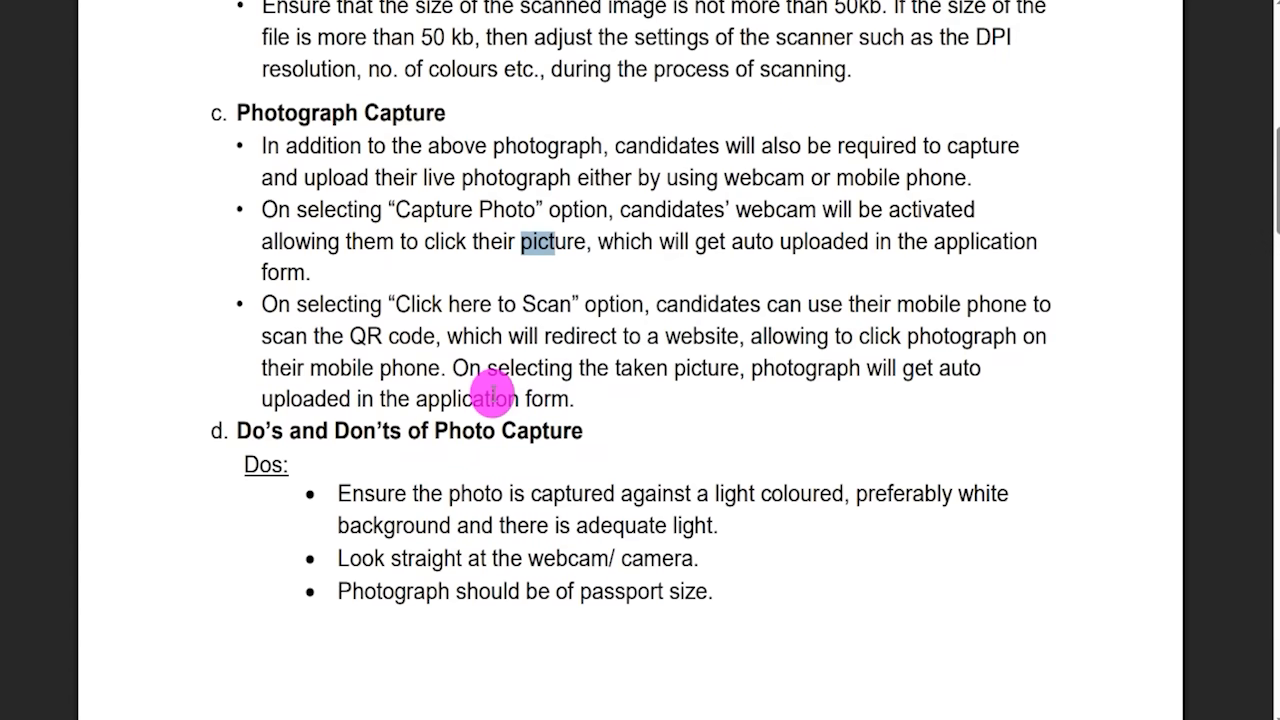
{"action": "scroll", "coordinate": [445, 412], "scroll_direction": "down", "scroll_amount": 6}
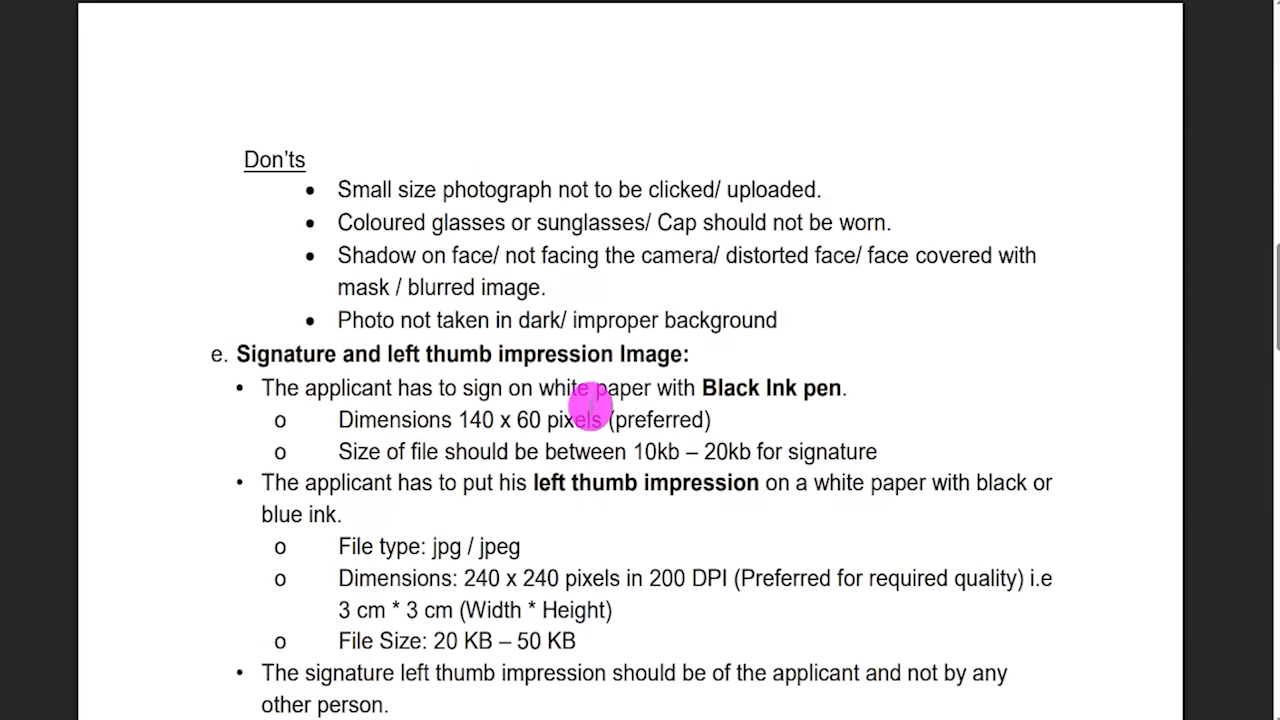
{"action": "left_click_drag", "start_coordinate": [553, 388], "coordinate": [797, 388]}
{"action": "mouse_move", "coordinate": [459, 420]}
{"action": "left_mouse_down"}
{"action": "mouse_move", "coordinate": [646, 420]}
{"action": "mouse_move", "coordinate": [645, 452]}
{"action": "mouse_move", "coordinate": [745, 451]}
{"action": "left_mouse_up"}
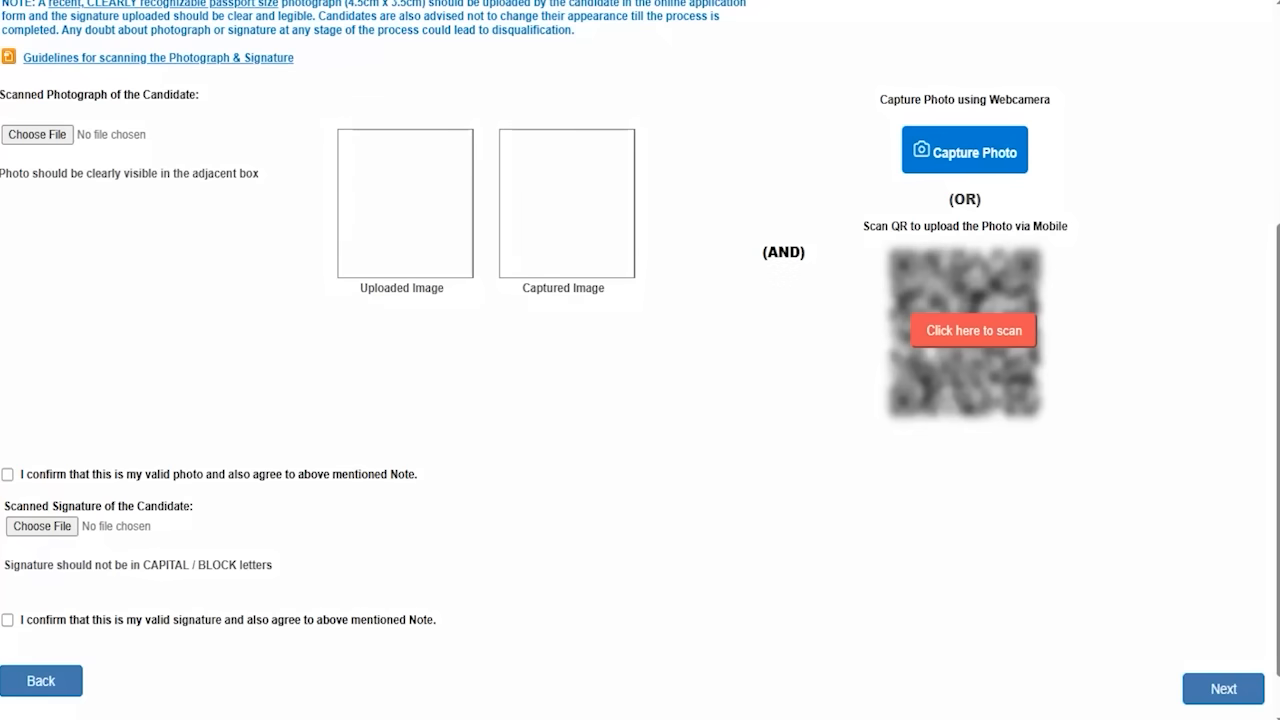
Step: Tick the photograph's Choose File in orange, and the Uploaded Image box, Capture Photo and the scannable QR code in red
{"action": "left_click", "coordinate": [80, 136]}
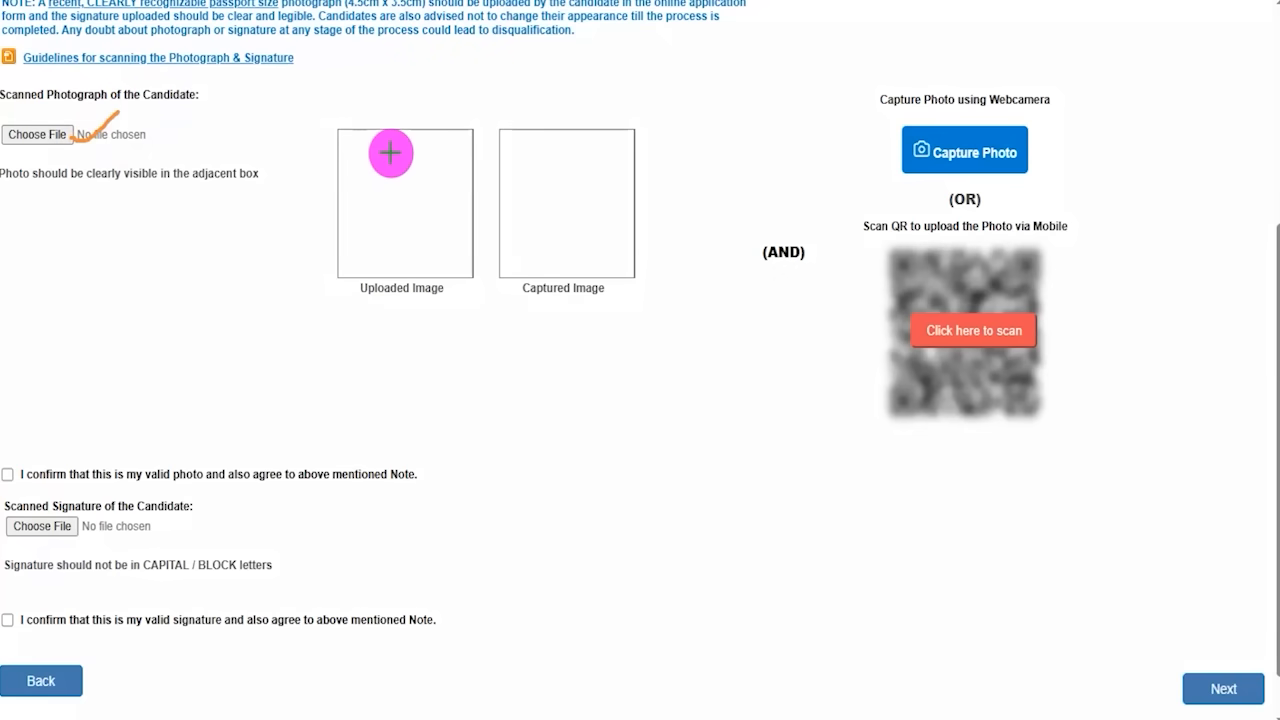
{"action": "left_click_drag", "start_coordinate": [391, 153], "coordinate": [437, 120]}
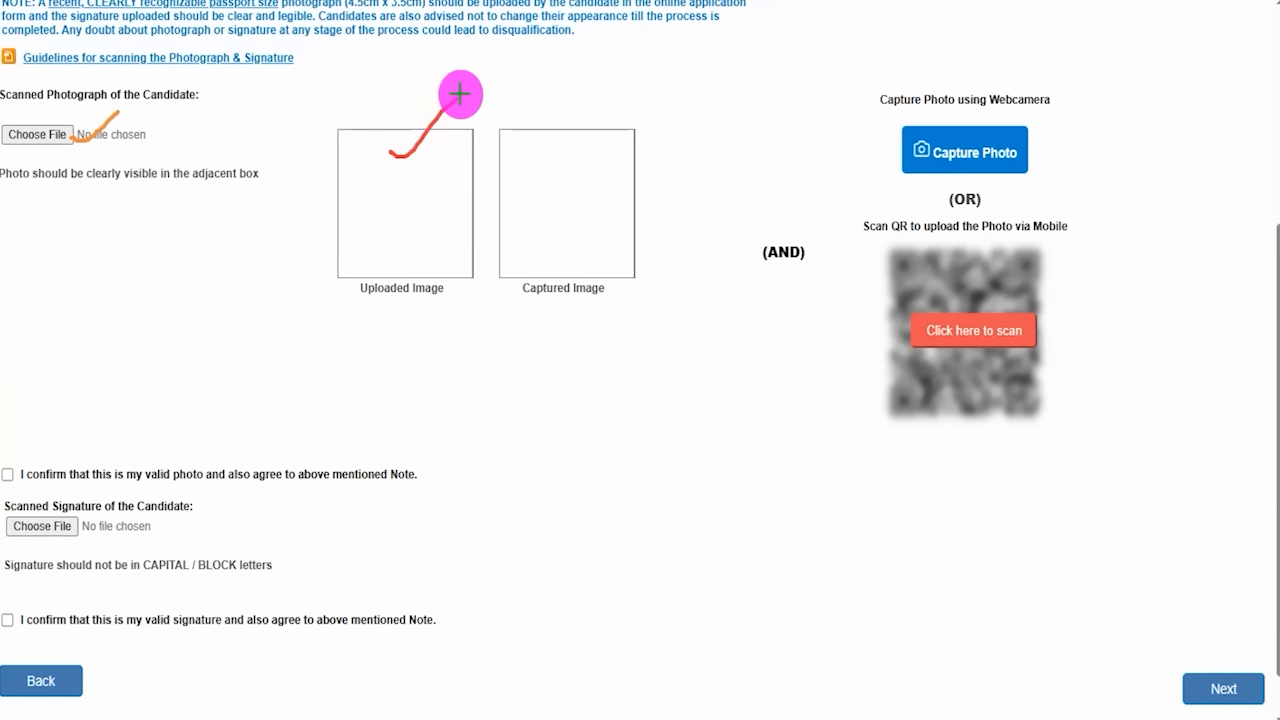
{"action": "left_click_drag", "start_coordinate": [1026, 160], "coordinate": [1097, 109]}
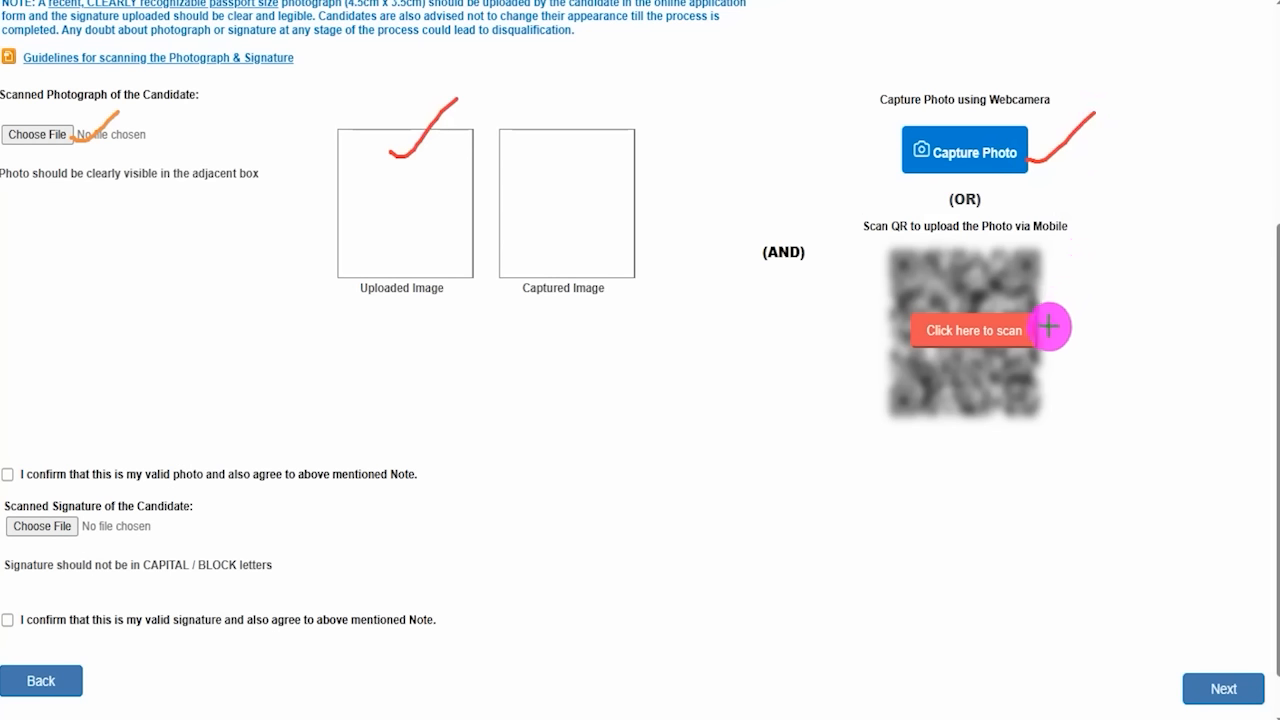
{"action": "left_click_drag", "start_coordinate": [1087, 302], "coordinate": [1047, 329]}
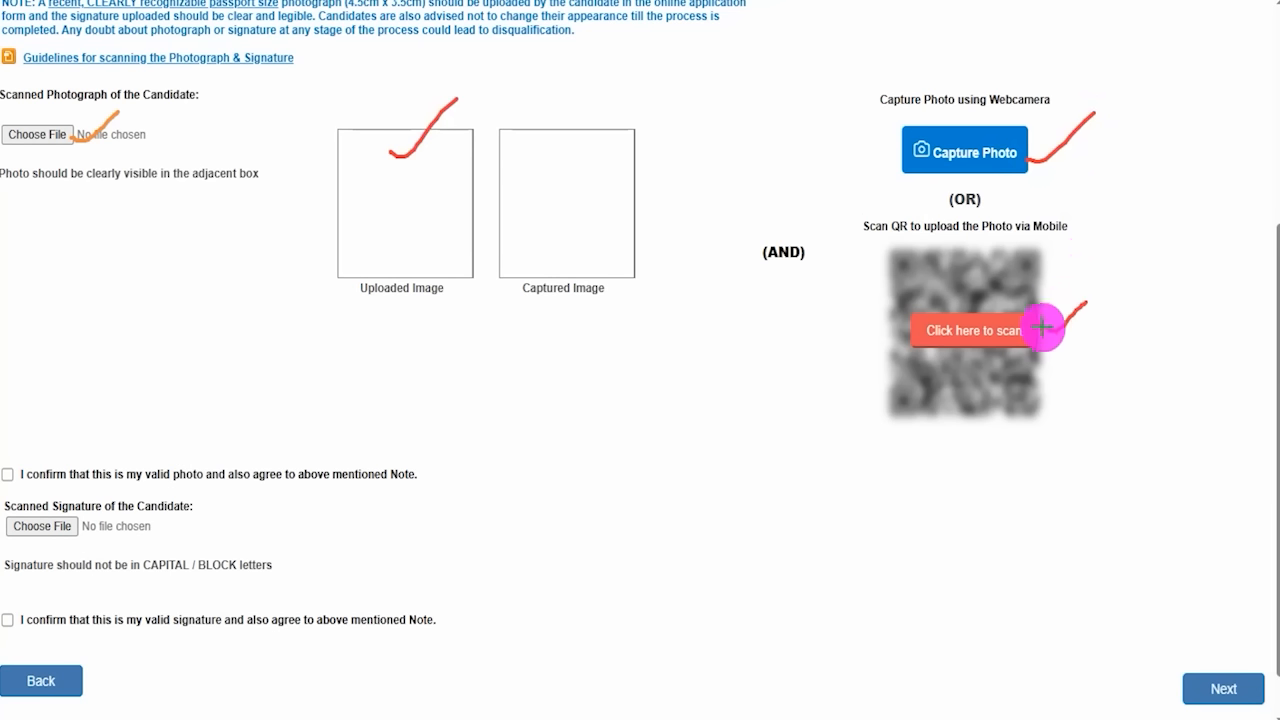
{"action": "left_click_drag", "start_coordinate": [1028, 282], "coordinate": [1089, 236]}
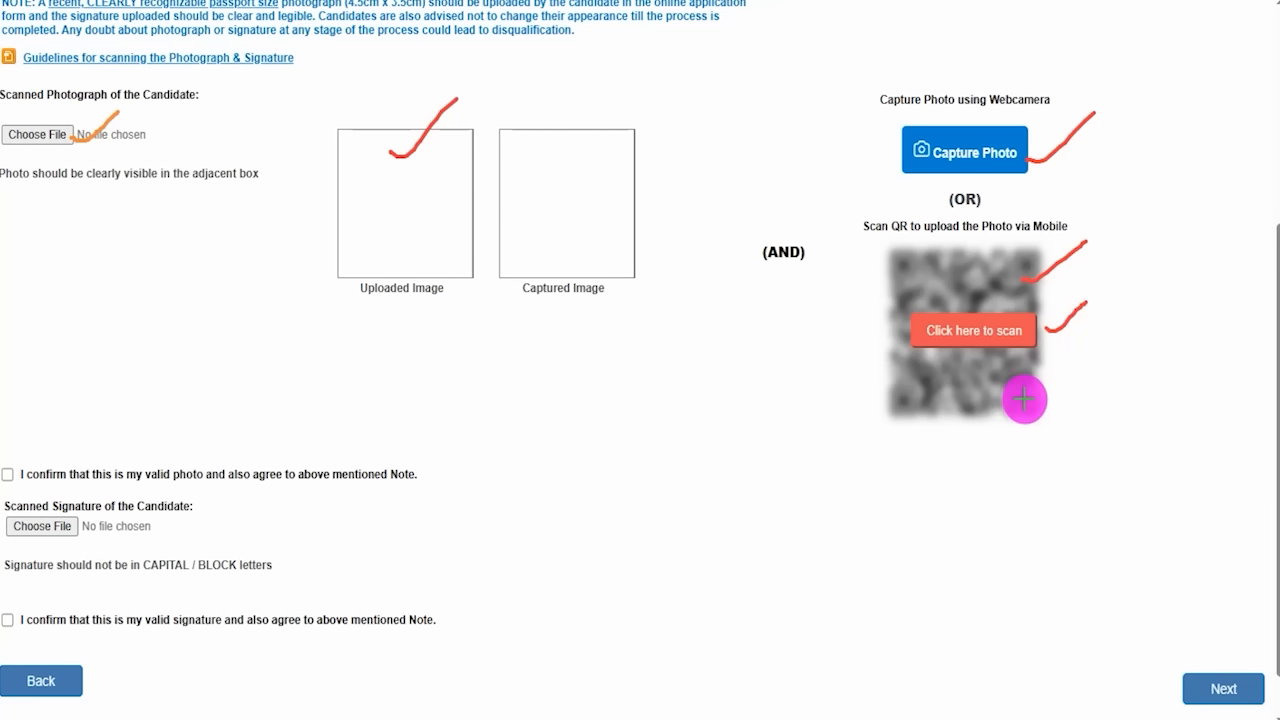
{"action": "left_click_drag", "start_coordinate": [1024, 400], "coordinate": [1101, 354]}
Step: Tick both confirmation checkboxes and the signature upload area in red, and mark Next with a magenta arrow
{"action": "left_click_drag", "start_coordinate": [8, 476], "coordinate": [53, 432]}
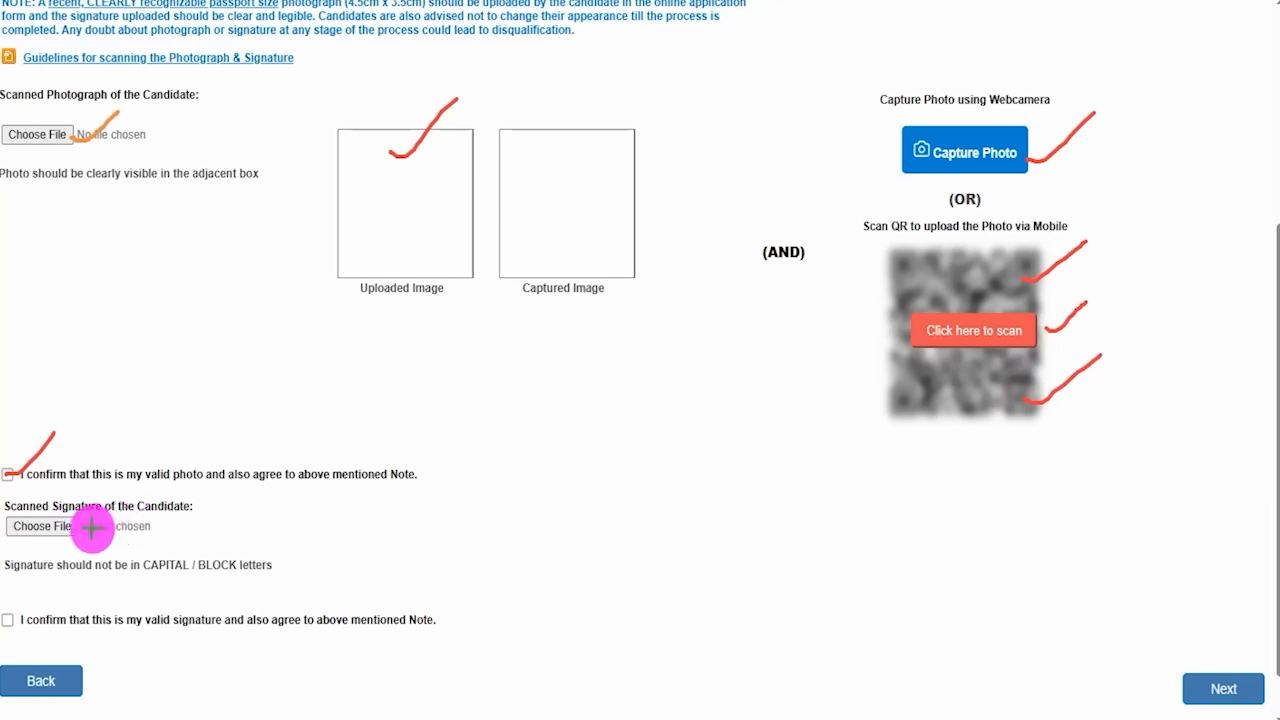
{"action": "left_click_drag", "start_coordinate": [78, 527], "coordinate": [151, 470]}
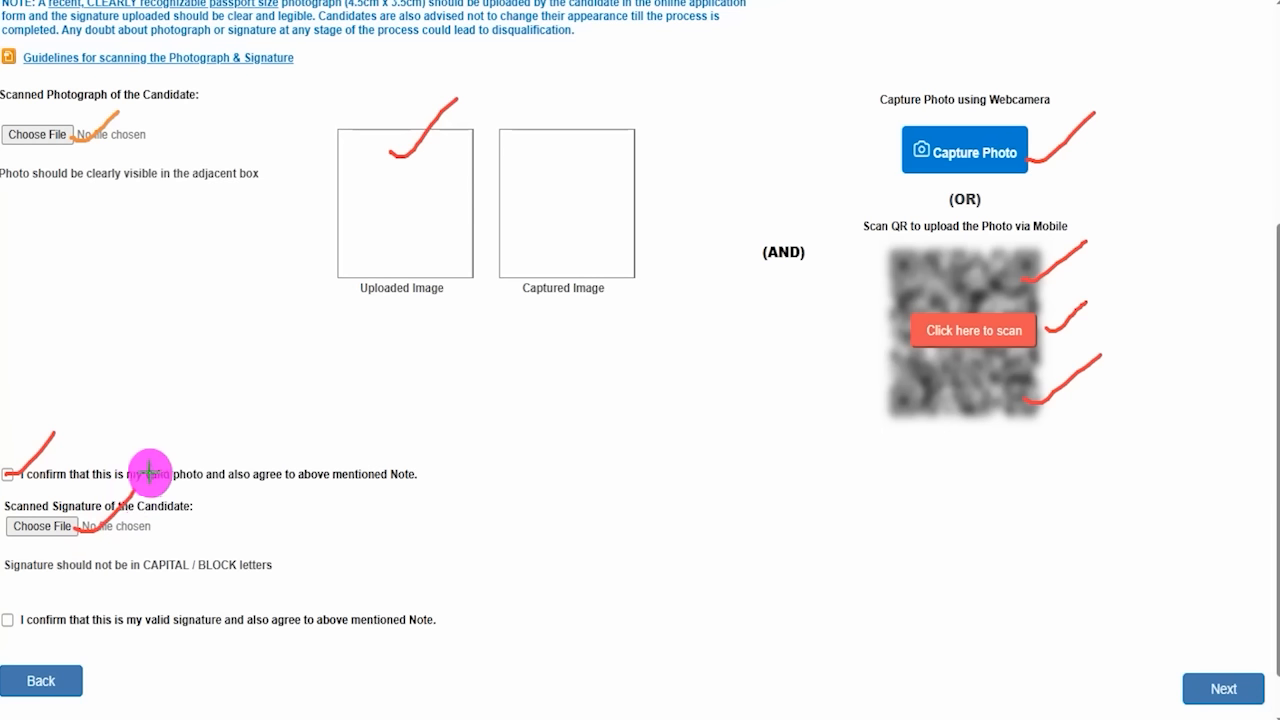
{"action": "left_click_drag", "start_coordinate": [378, 521], "coordinate": [447, 486]}
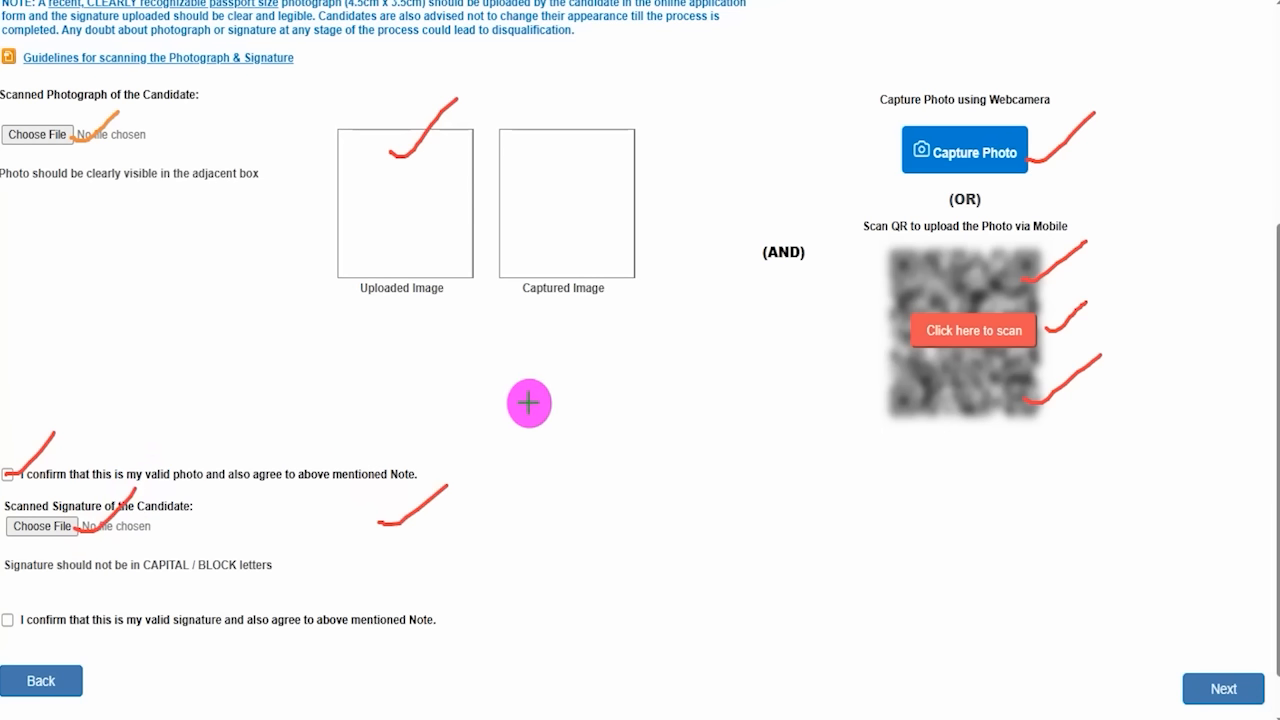
{"action": "left_click_drag", "start_coordinate": [10, 620], "coordinate": [95, 575]}
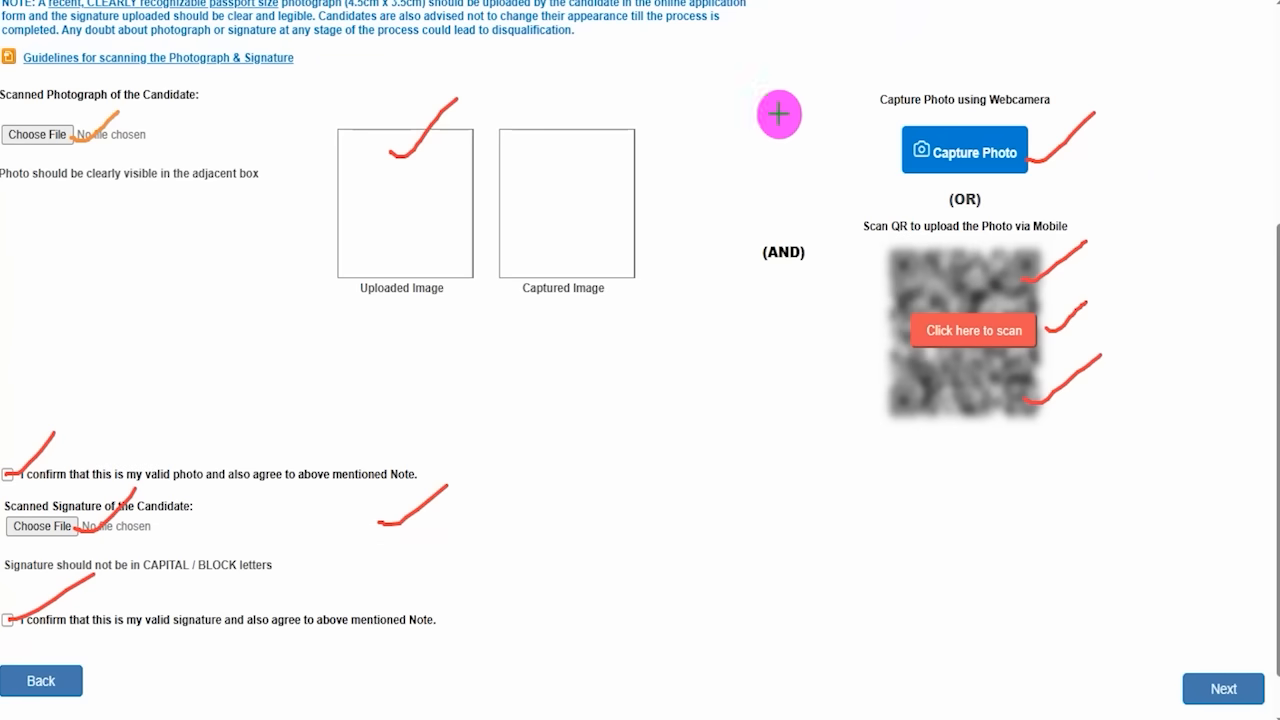
{"action": "mouse_move", "coordinate": [820, 615]}
{"action": "left_mouse_down"}
{"action": "mouse_move", "coordinate": [1109, 663]}
{"action": "mouse_move", "coordinate": [1165, 685]}
{"action": "left_mouse_up"}
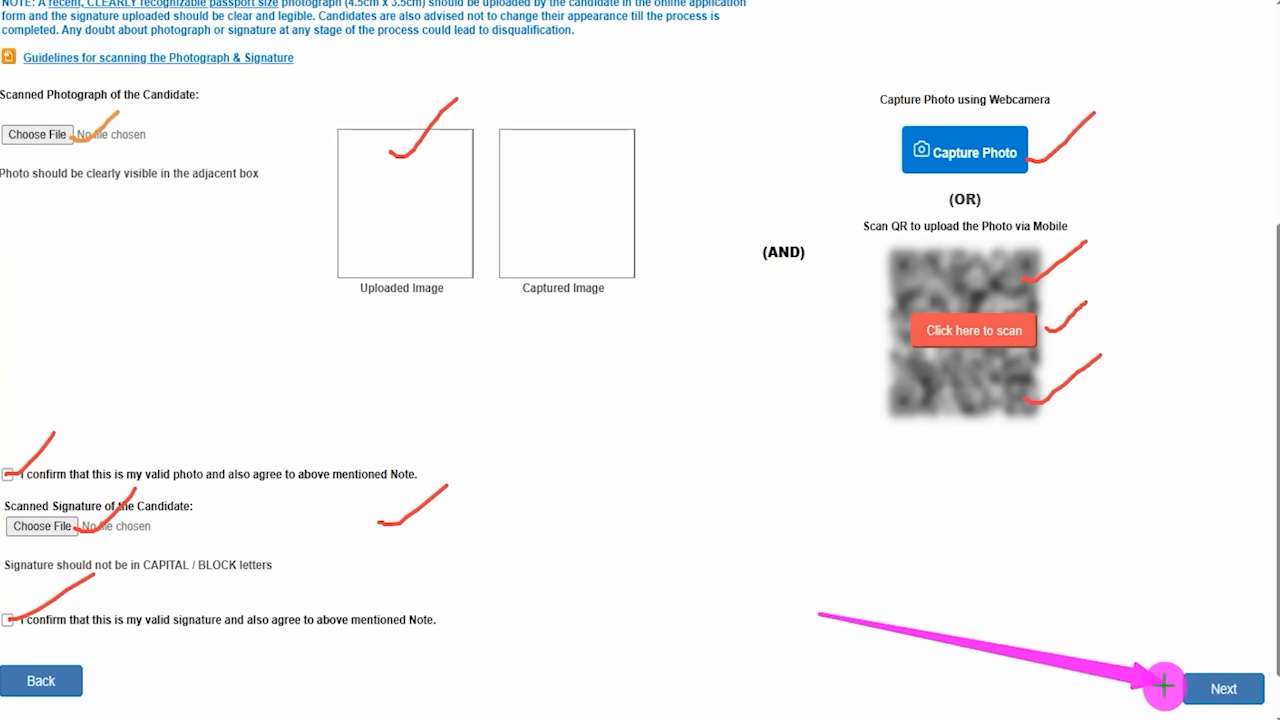
{"action": "left_click", "coordinate": [1172, 687]}
Step: Tick the Basic section in magenta, set the discipline to Chemical and the category to ST, and dismiss the alert
{"action": "left_click_drag", "start_coordinate": [31, 135], "coordinate": [73, 92]}
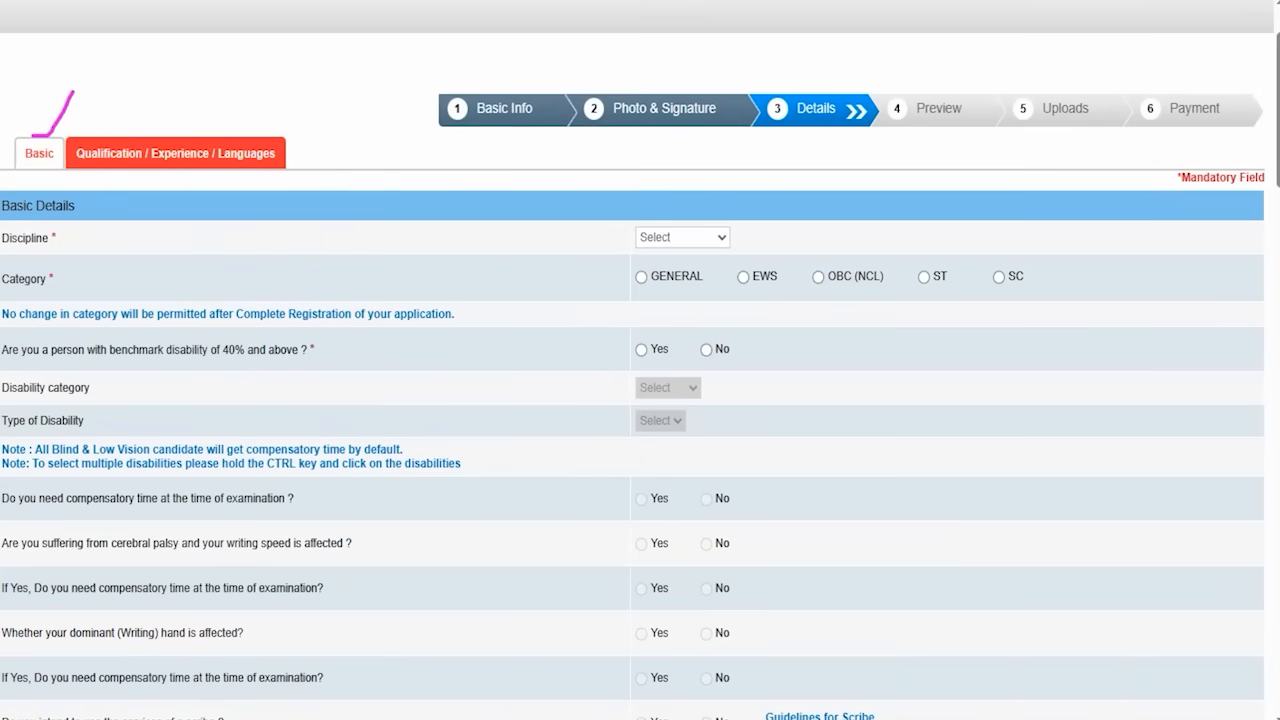
{"action": "left_click", "coordinate": [681, 238]}
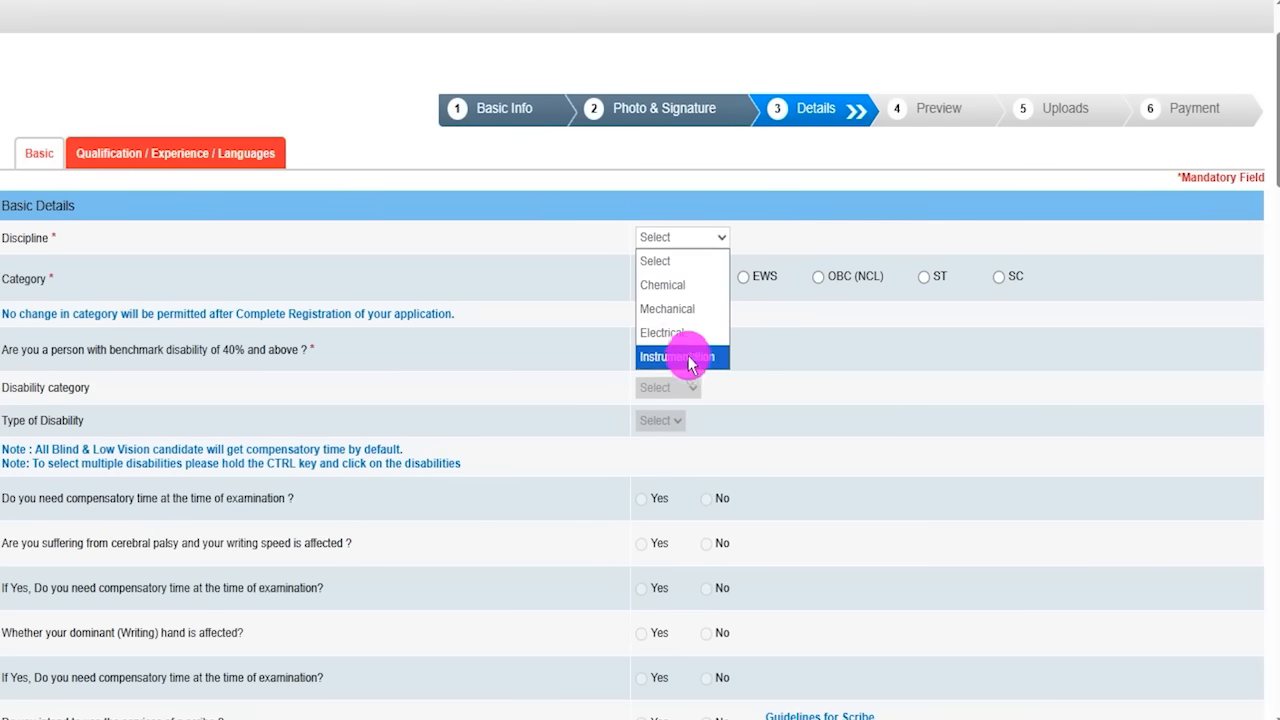
{"action": "left_click", "coordinate": [668, 284]}
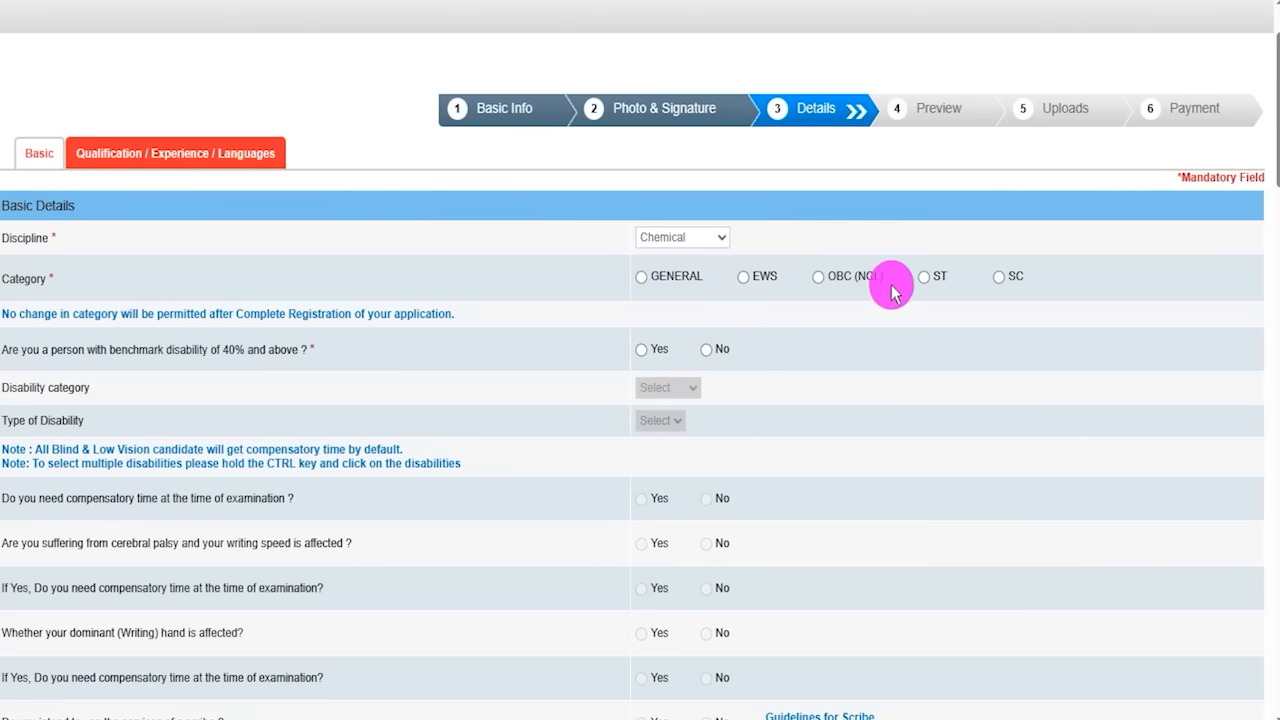
{"action": "left_click", "coordinate": [923, 277]}
{"action": "left_click", "coordinate": [792, 83]}
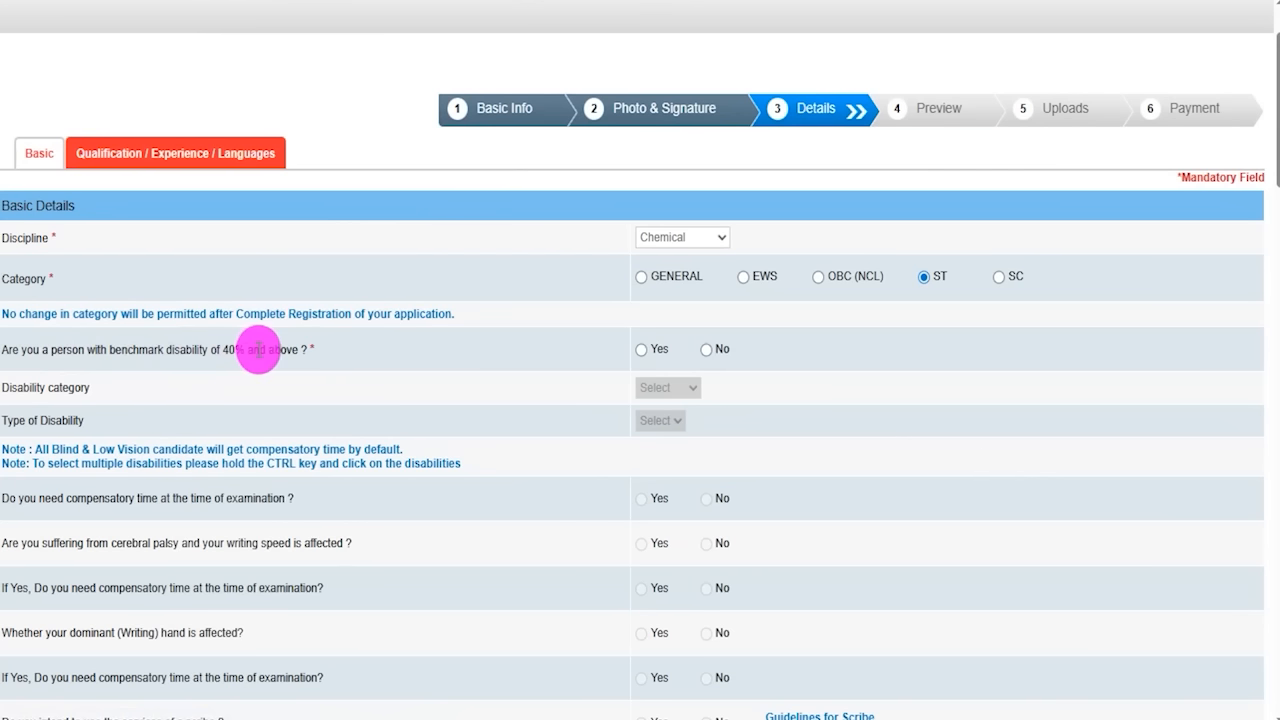
Step: Answer Yes to the 40% benchmark disability question with category VI and type Blindness, and dismiss the scribe notice
{"action": "left_click", "coordinate": [640, 350]}
{"action": "left_click", "coordinate": [658, 386]}
{"action": "left_click", "coordinate": [660, 425]}
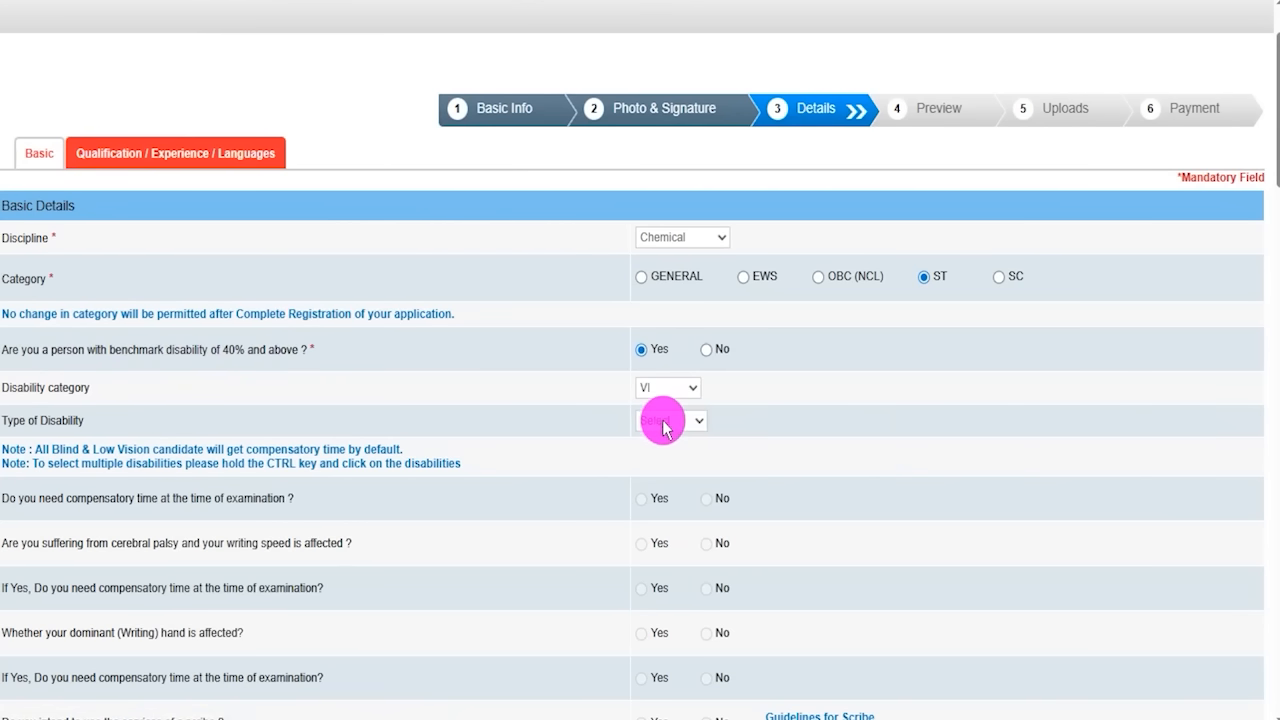
{"action": "left_click", "coordinate": [662, 425]}
{"action": "left_click", "coordinate": [663, 460]}
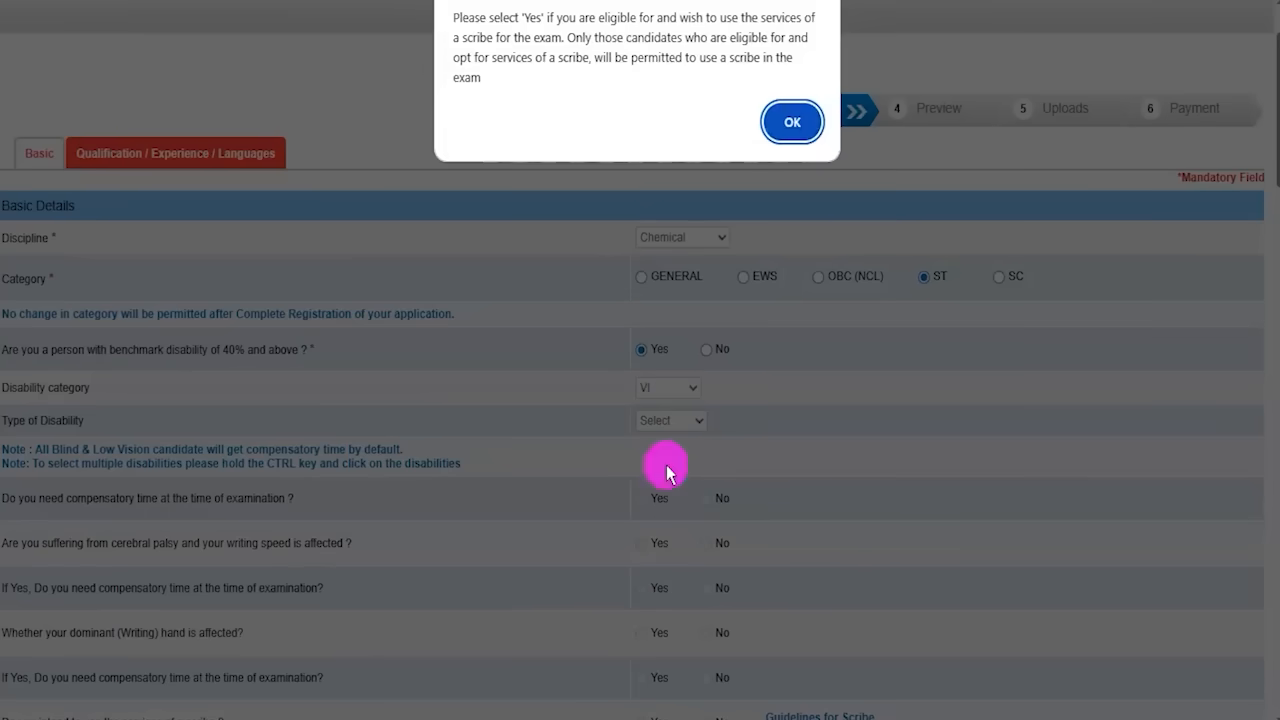
{"action": "left_click", "coordinate": [782, 121]}
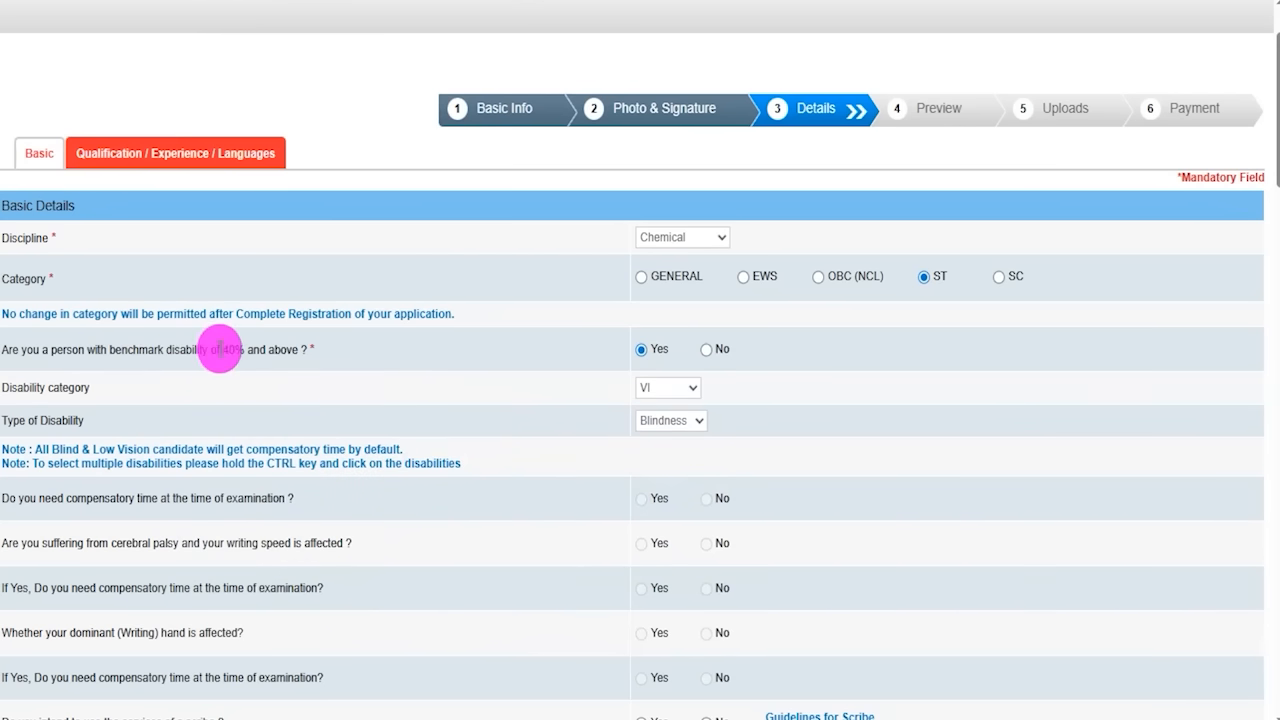
Step: Answer No to the 40% benchmark disability question and to the sec 2(s) specified disability with difficulty in writing question
{"action": "left_click", "coordinate": [707, 350]}
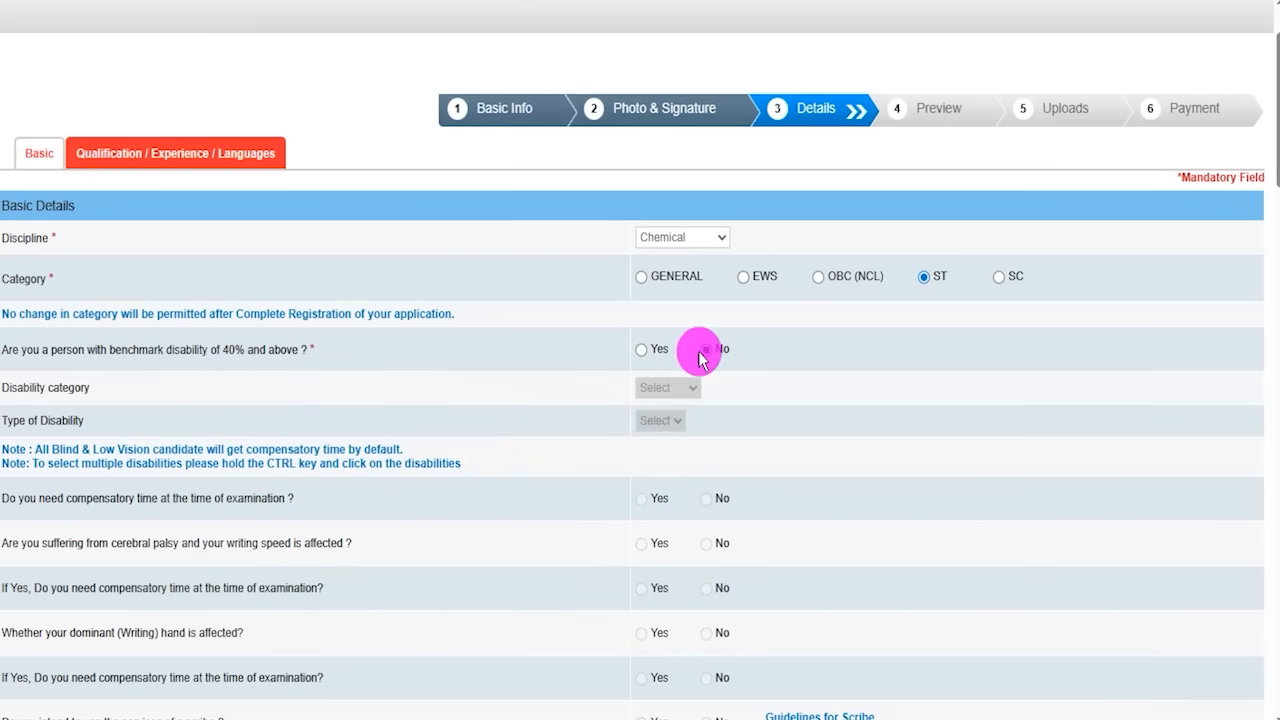
{"action": "scroll", "coordinate": [720, 570], "scroll_direction": "down", "scroll_amount": 2}
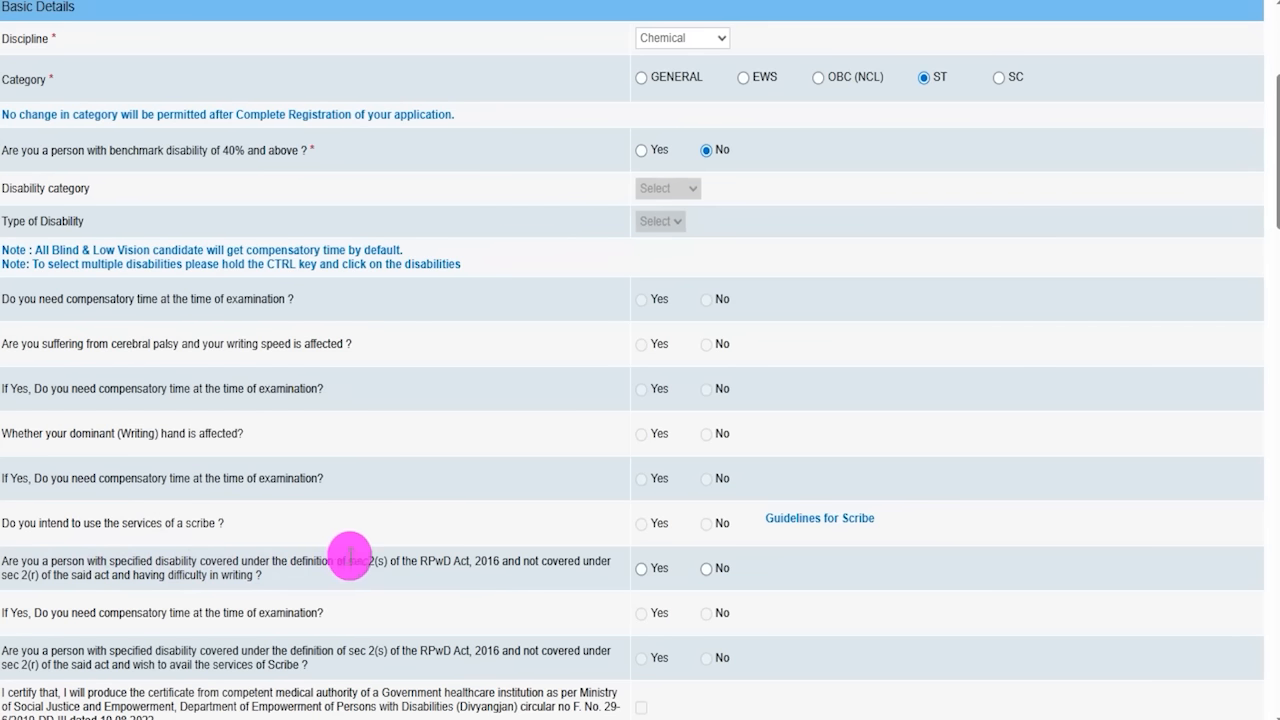
{"action": "left_click", "coordinate": [643, 571]}
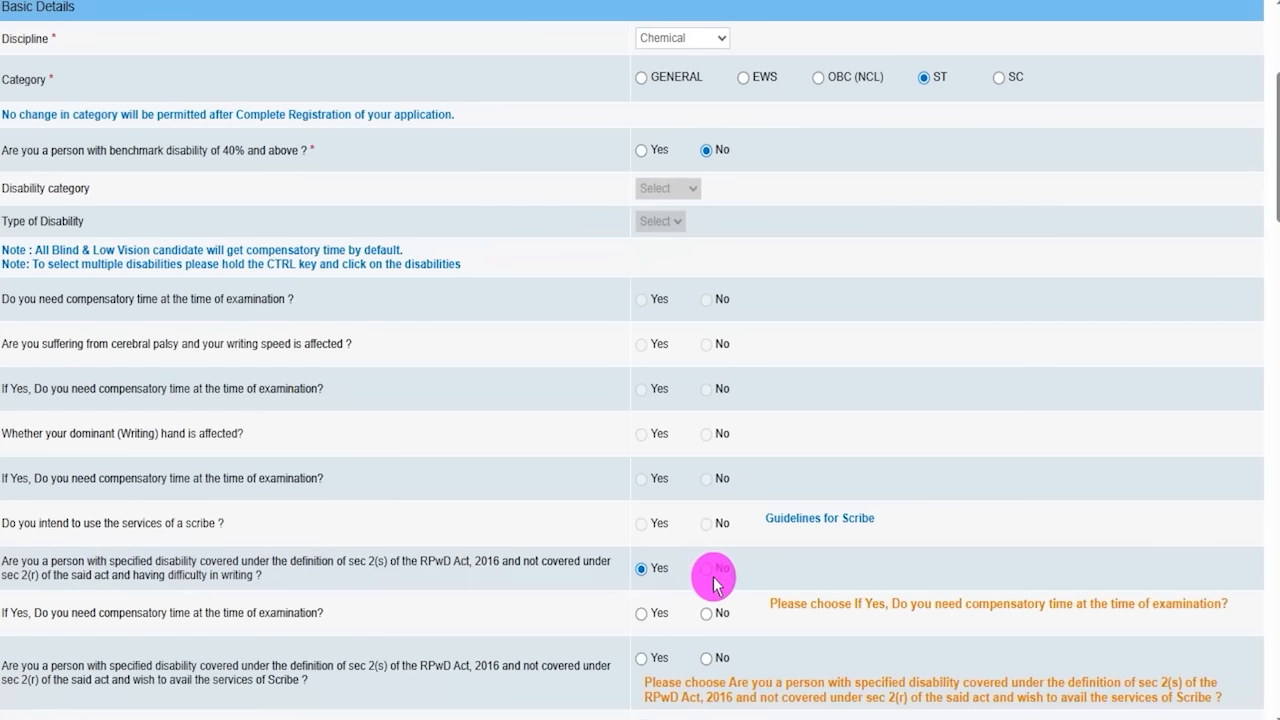
{"action": "scroll", "coordinate": [745, 600], "scroll_direction": "down", "scroll_amount": 3}
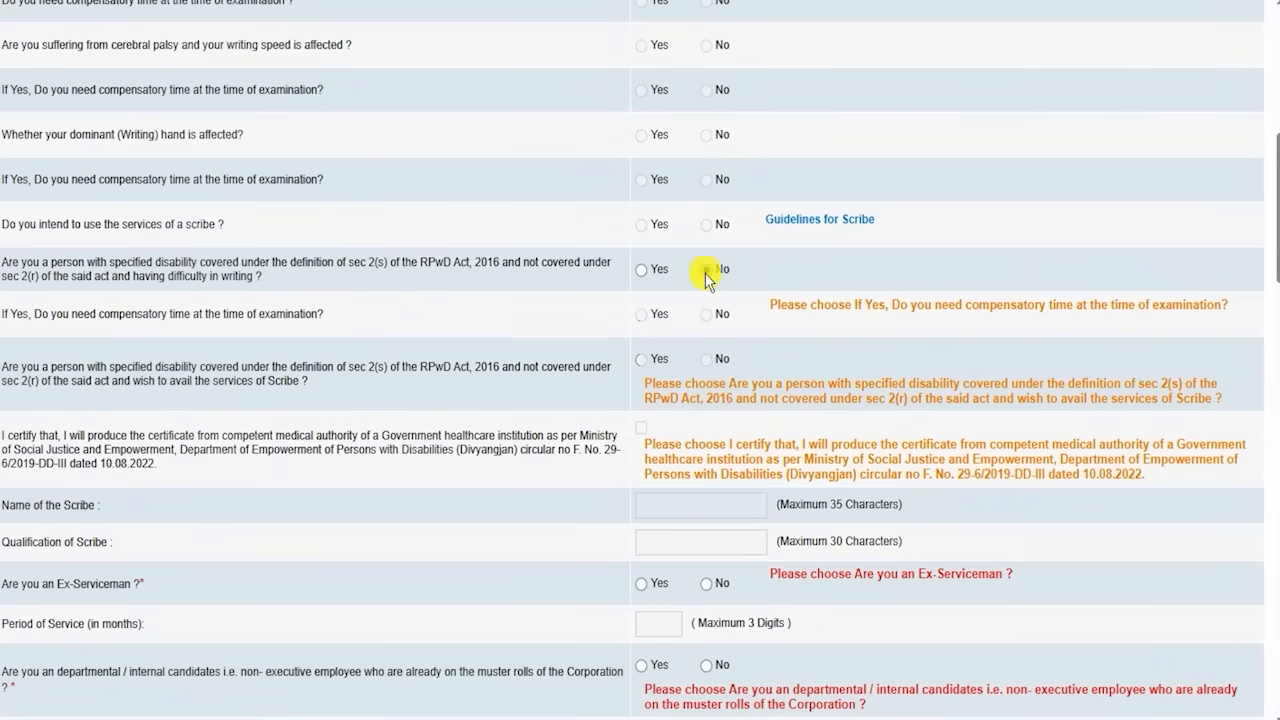
{"action": "left_click", "coordinate": [706, 270]}
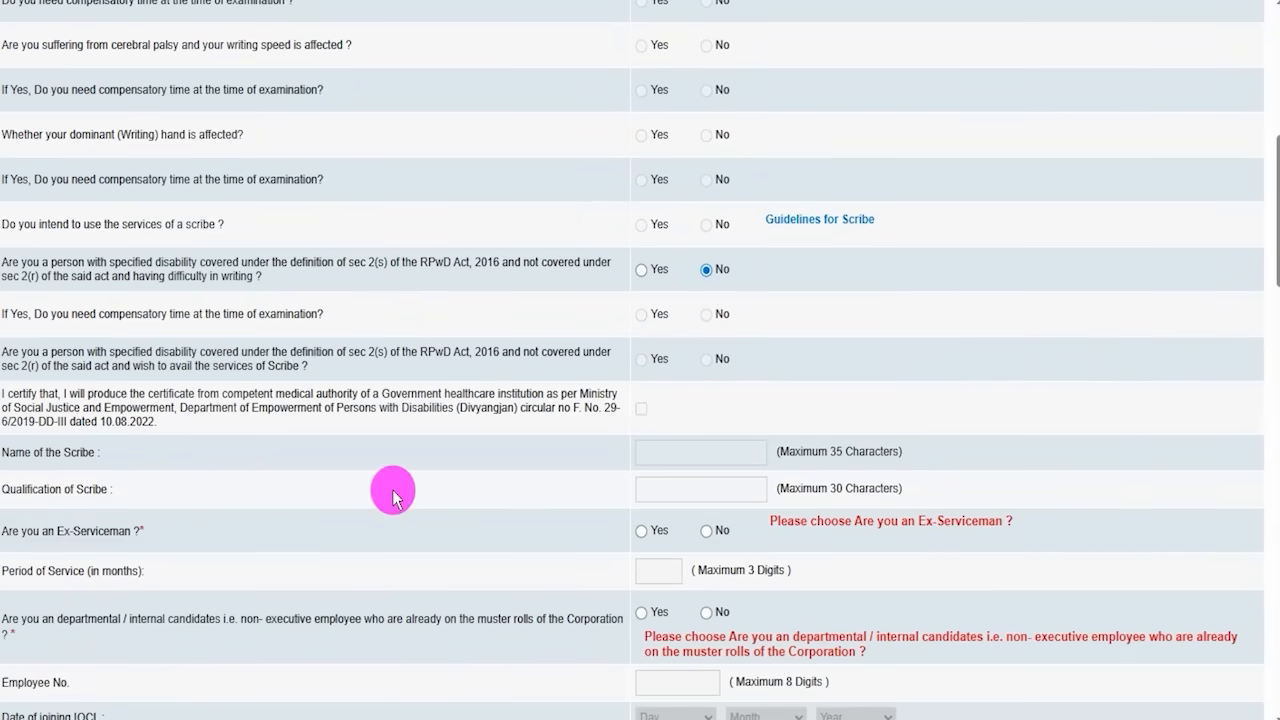
Step: Try Yes for Ex-Serviceman to reach the Period of Service field, and set the answer to No
{"action": "scroll", "coordinate": [500, 400], "scroll_direction": "down", "scroll_amount": 3}
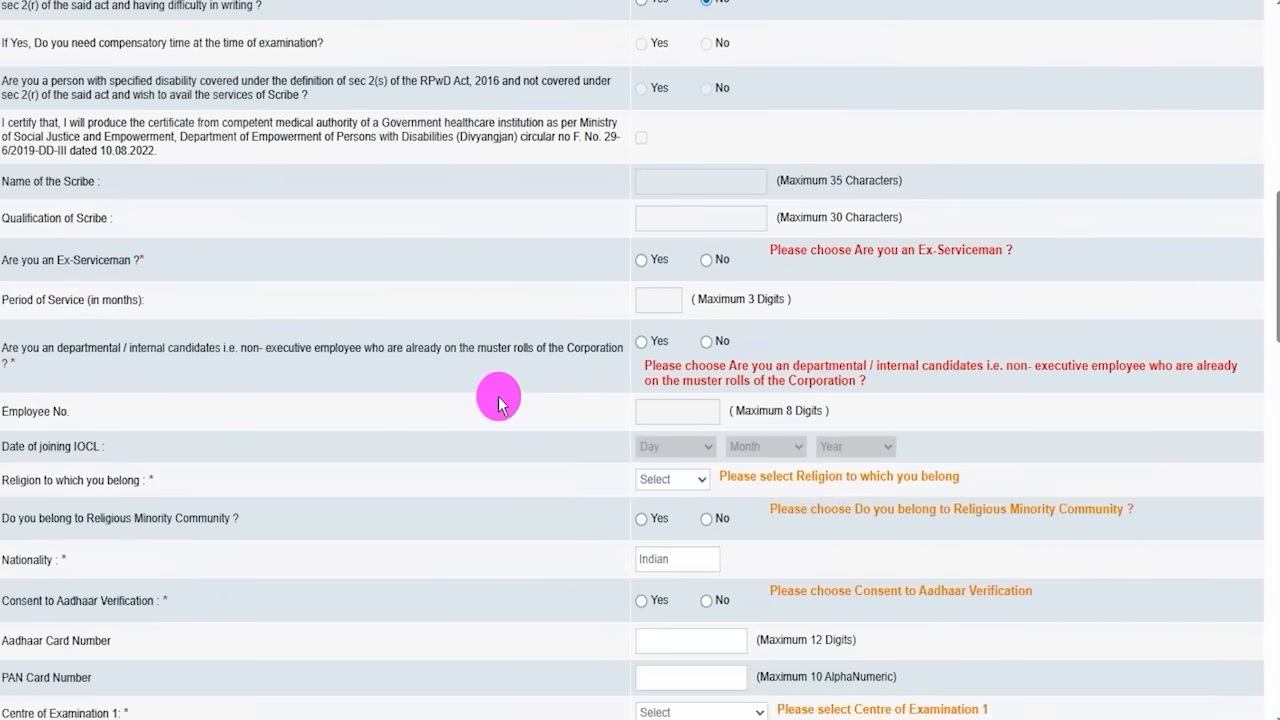
{"action": "left_click", "coordinate": [643, 231]}
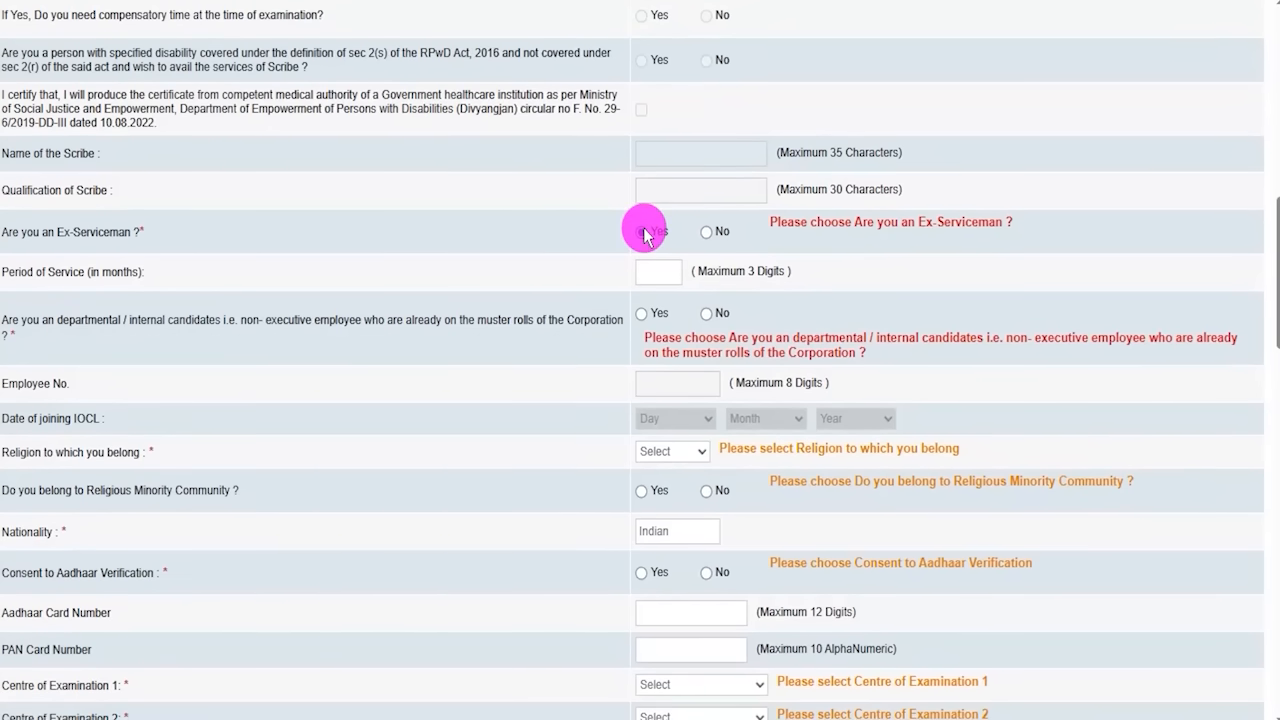
{"action": "left_click", "coordinate": [660, 270]}
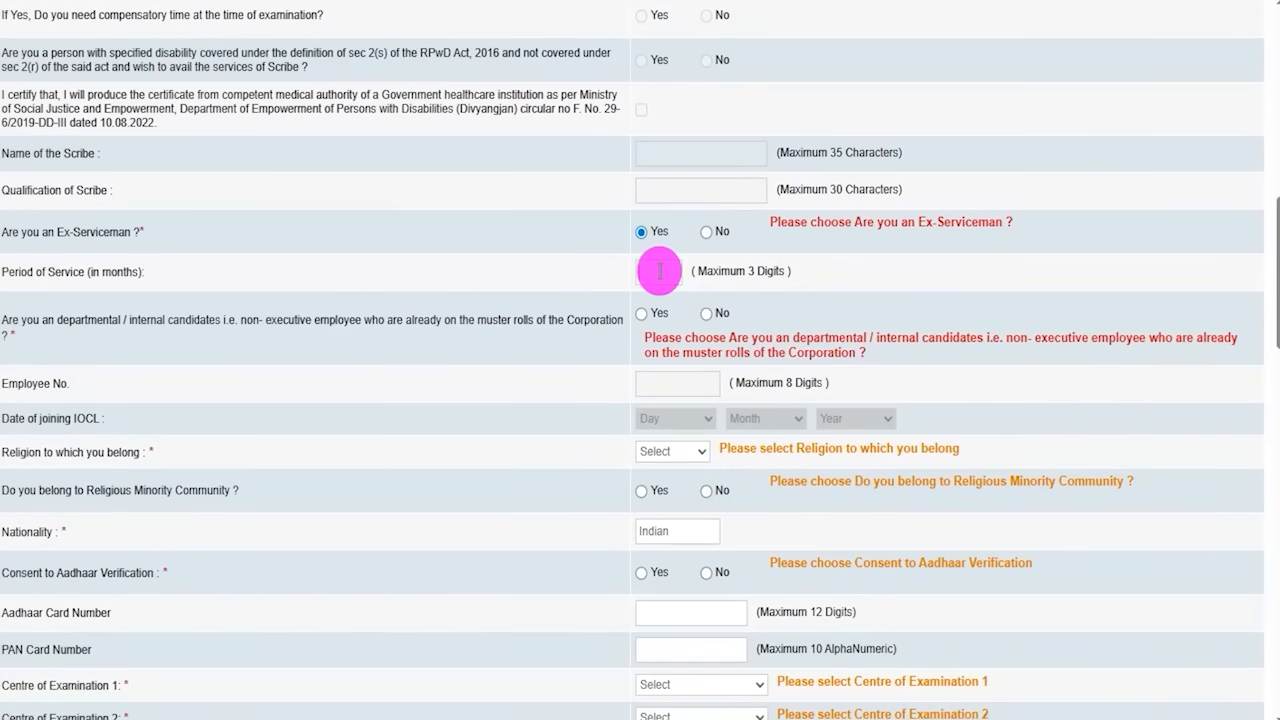
{"action": "left_click", "coordinate": [705, 231]}
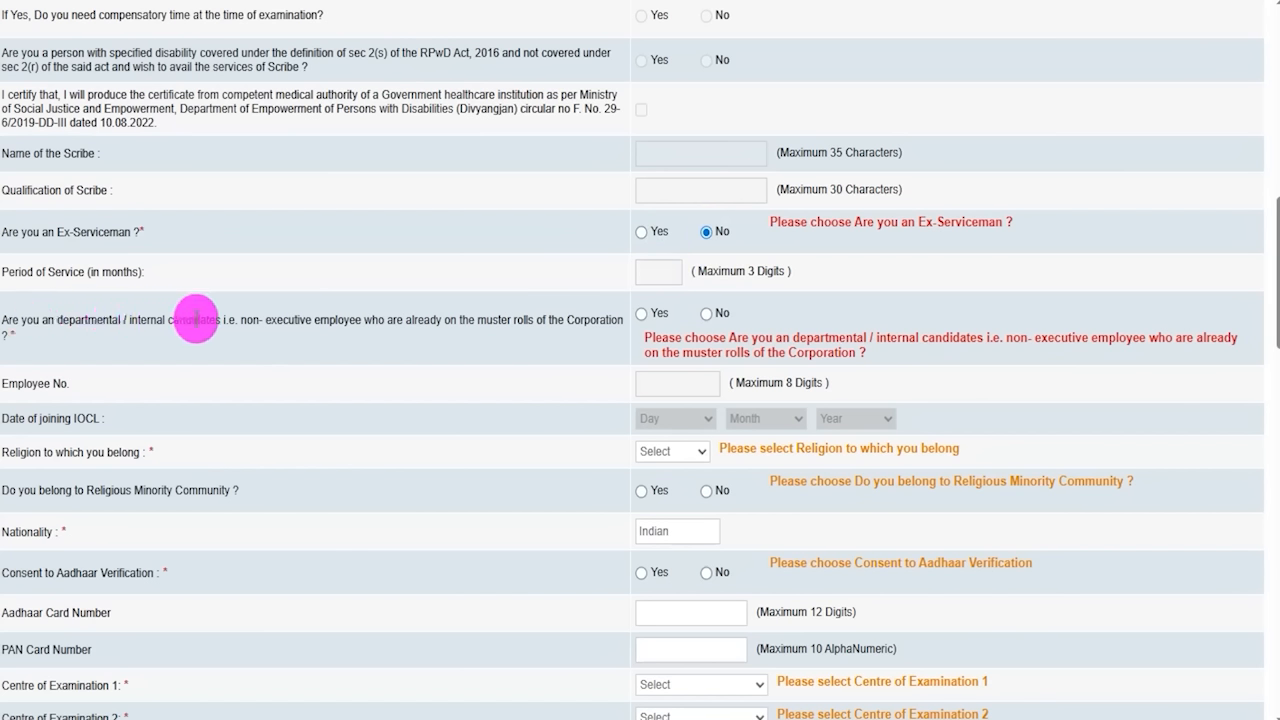
Step: Answer Yes to the departmental/internal candidate question and inspect the Employee No. field and the date of joining IOCL choices
{"action": "left_click", "coordinate": [641, 315]}
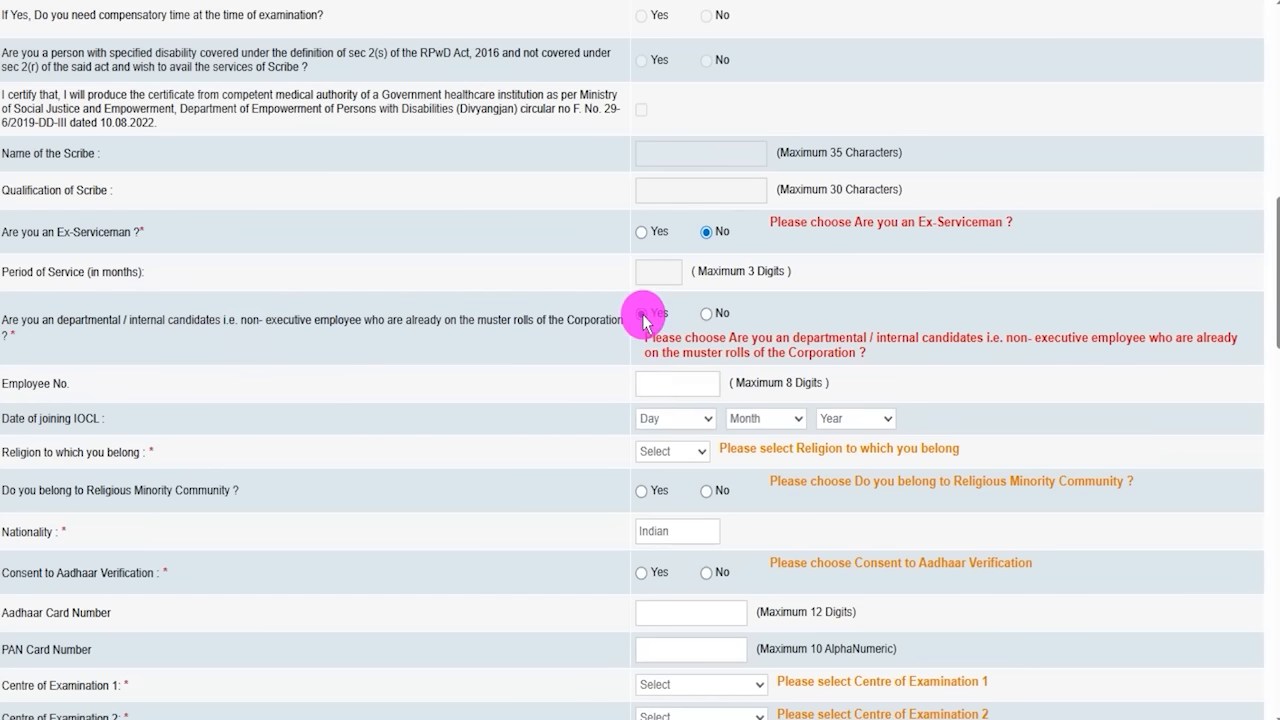
{"action": "left_click", "coordinate": [666, 381]}
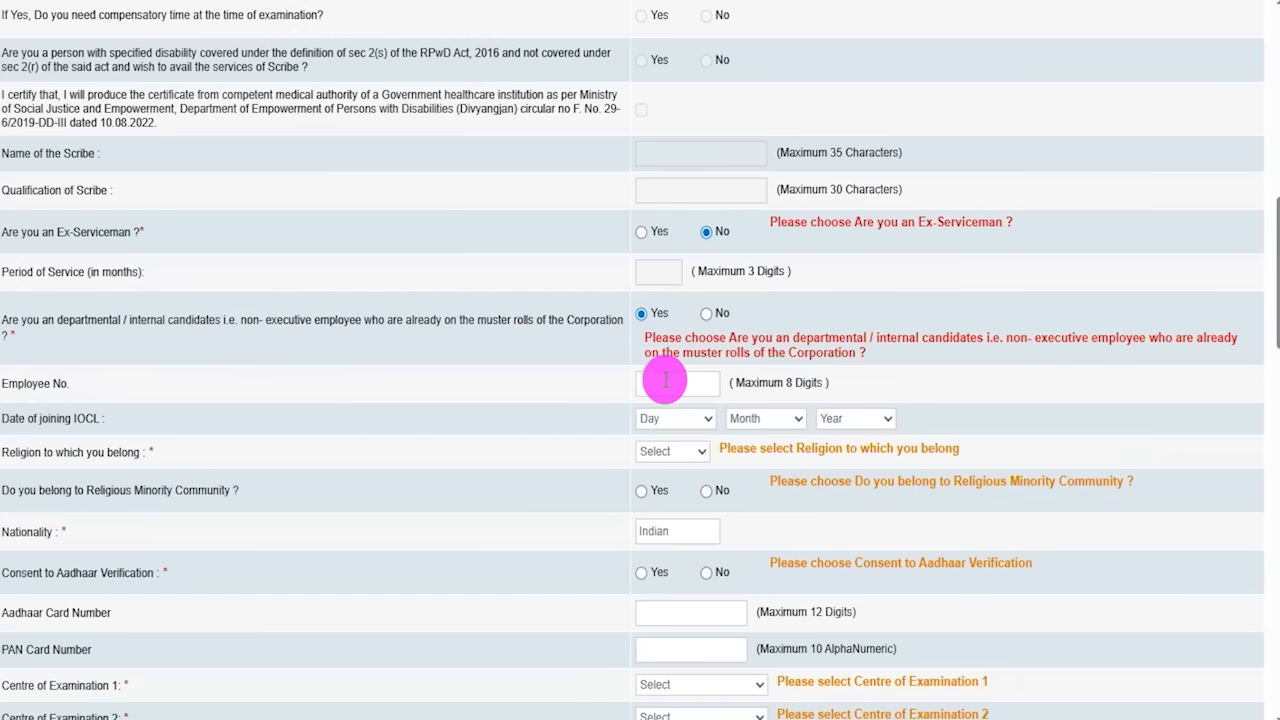
{"action": "left_click", "coordinate": [645, 418]}
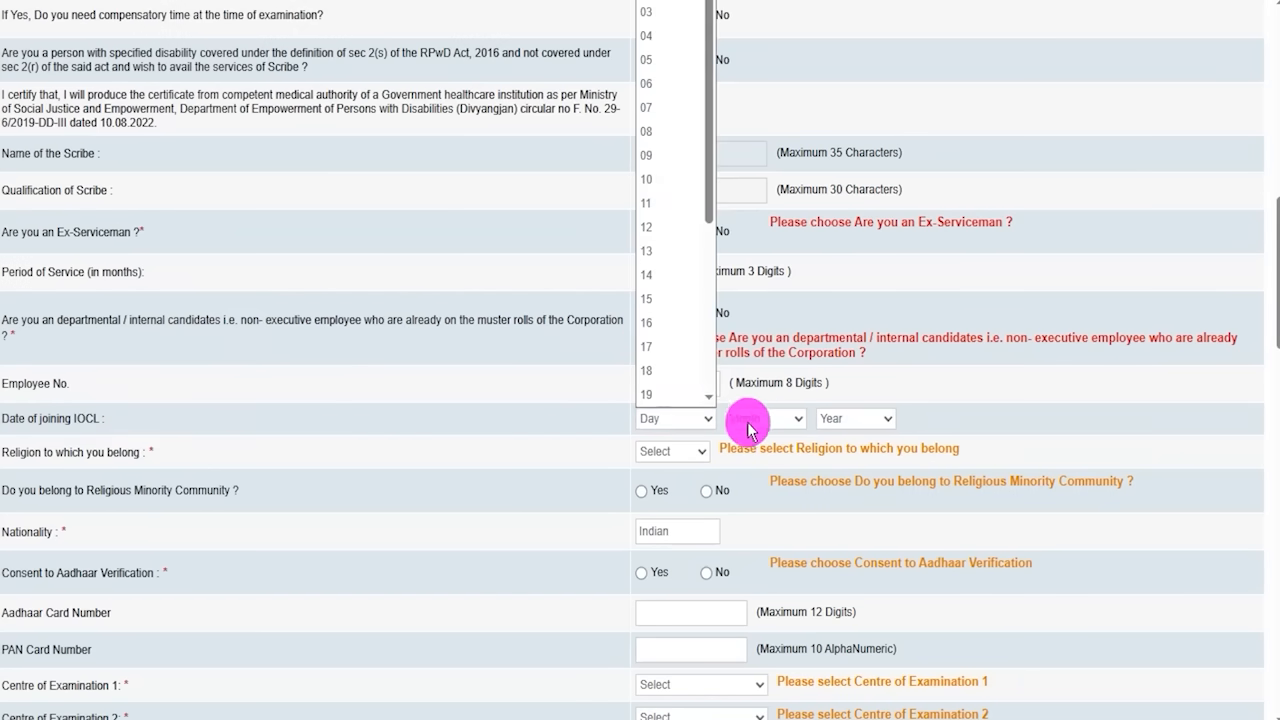
{"action": "left_click", "coordinate": [757, 421]}
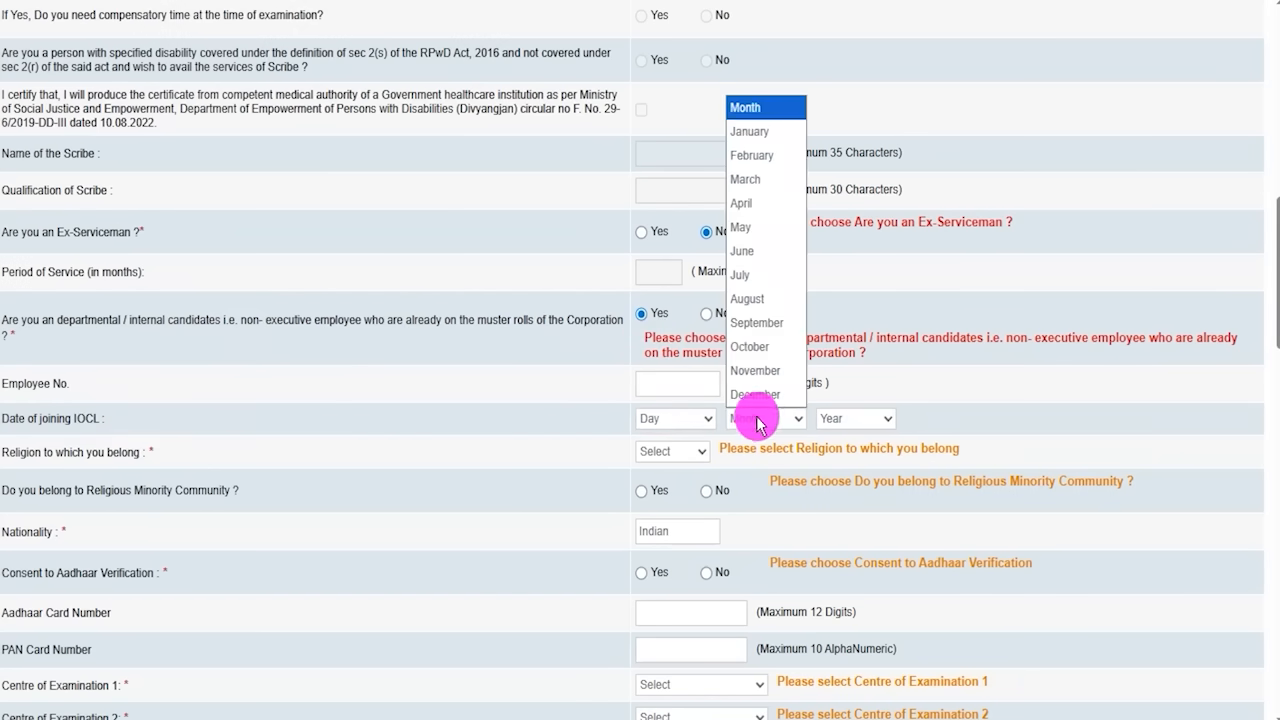
{"action": "left_click", "coordinate": [412, 394]}
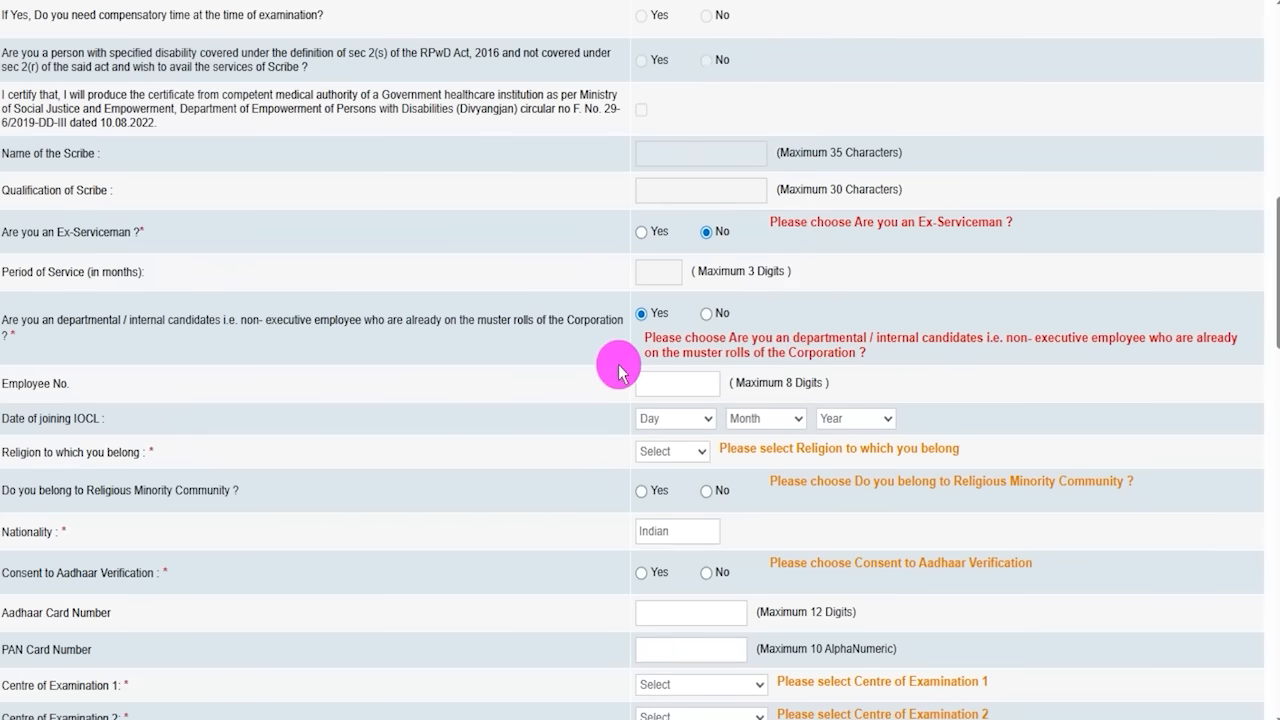
Step: Answer No to the departmental/internal candidate question and choose Hindu as the religion
{"action": "left_click", "coordinate": [707, 316]}
{"action": "scroll", "coordinate": [286, 291], "scroll_direction": "down", "scroll_amount": 2}
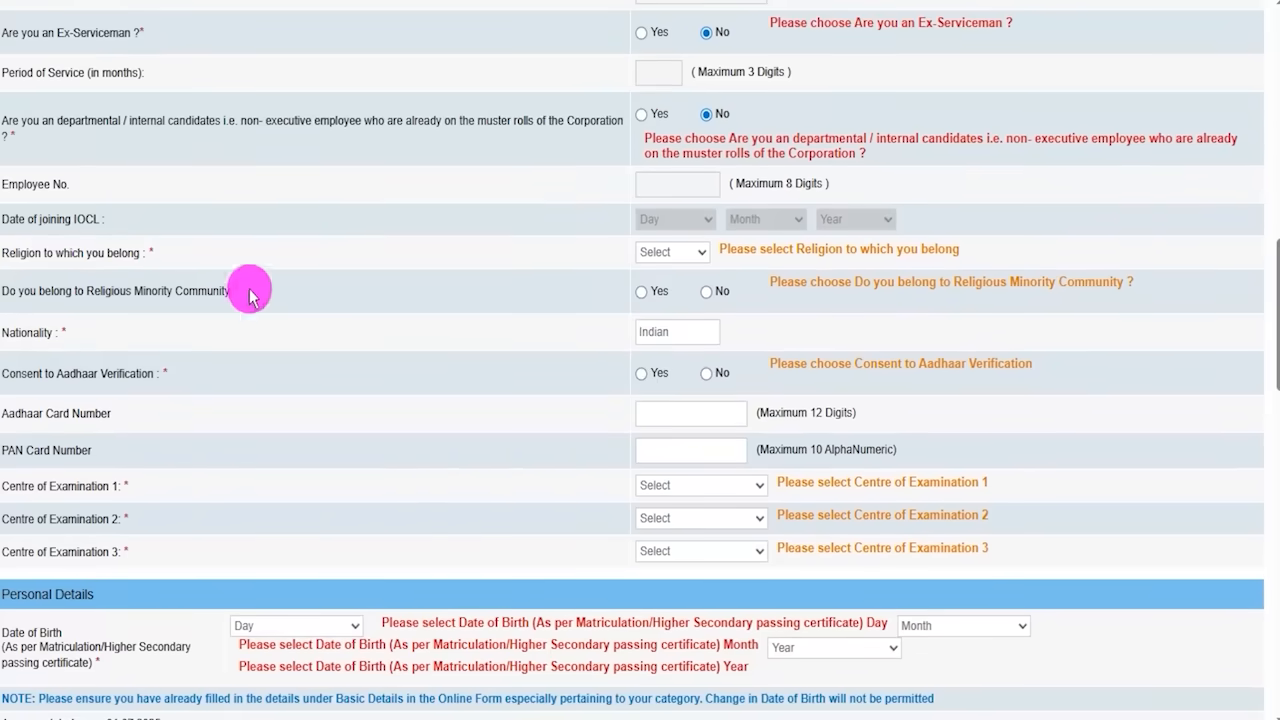
{"action": "left_click", "coordinate": [684, 252]}
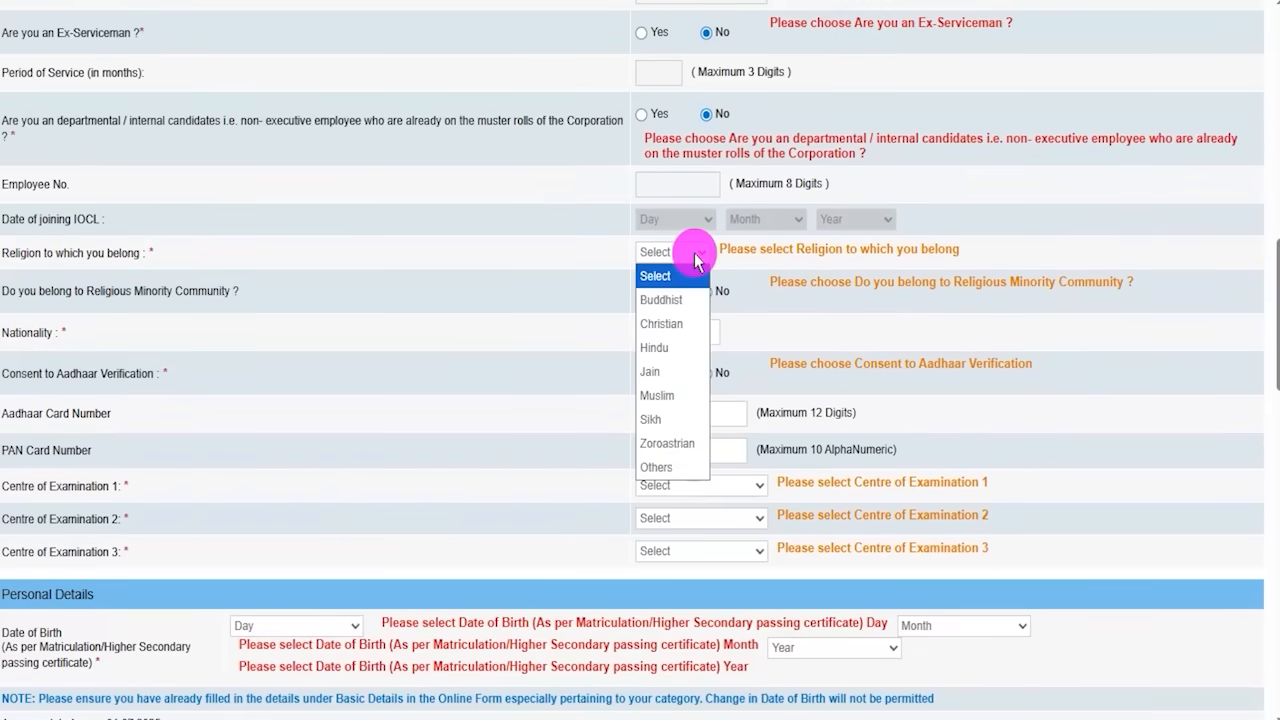
{"action": "left_click", "coordinate": [668, 340]}
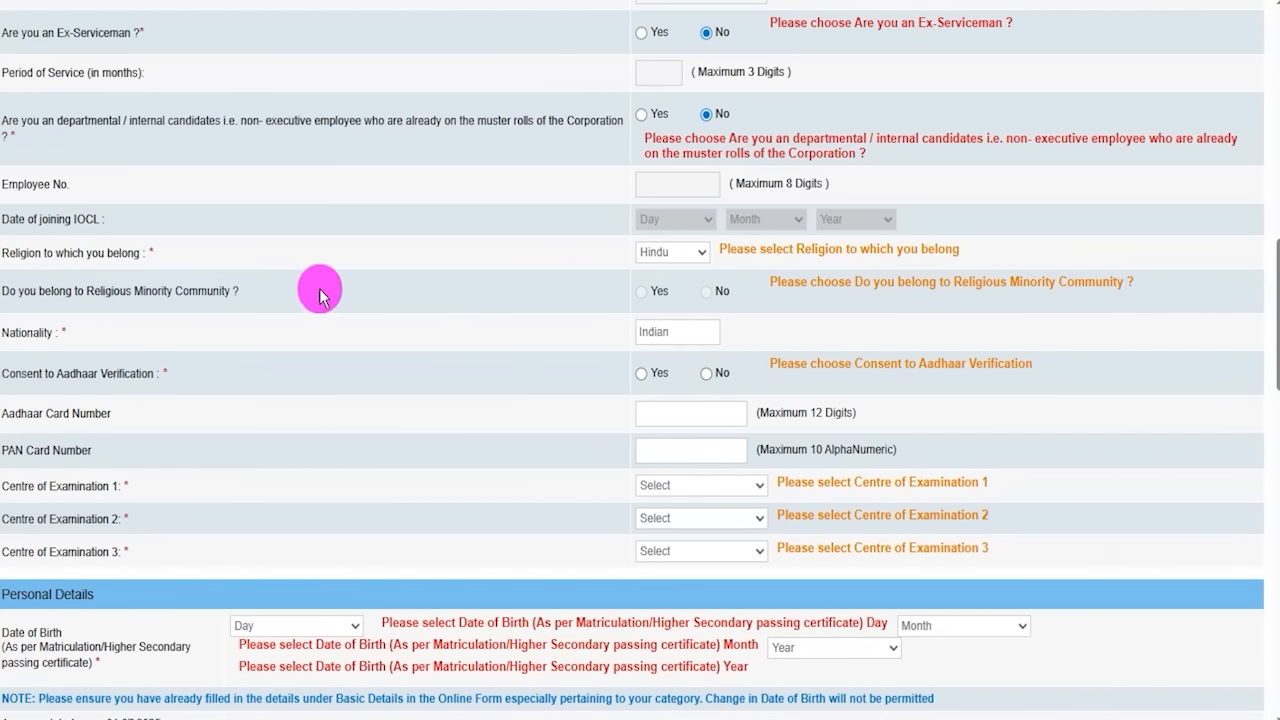
{"action": "left_click", "coordinate": [706, 297]}
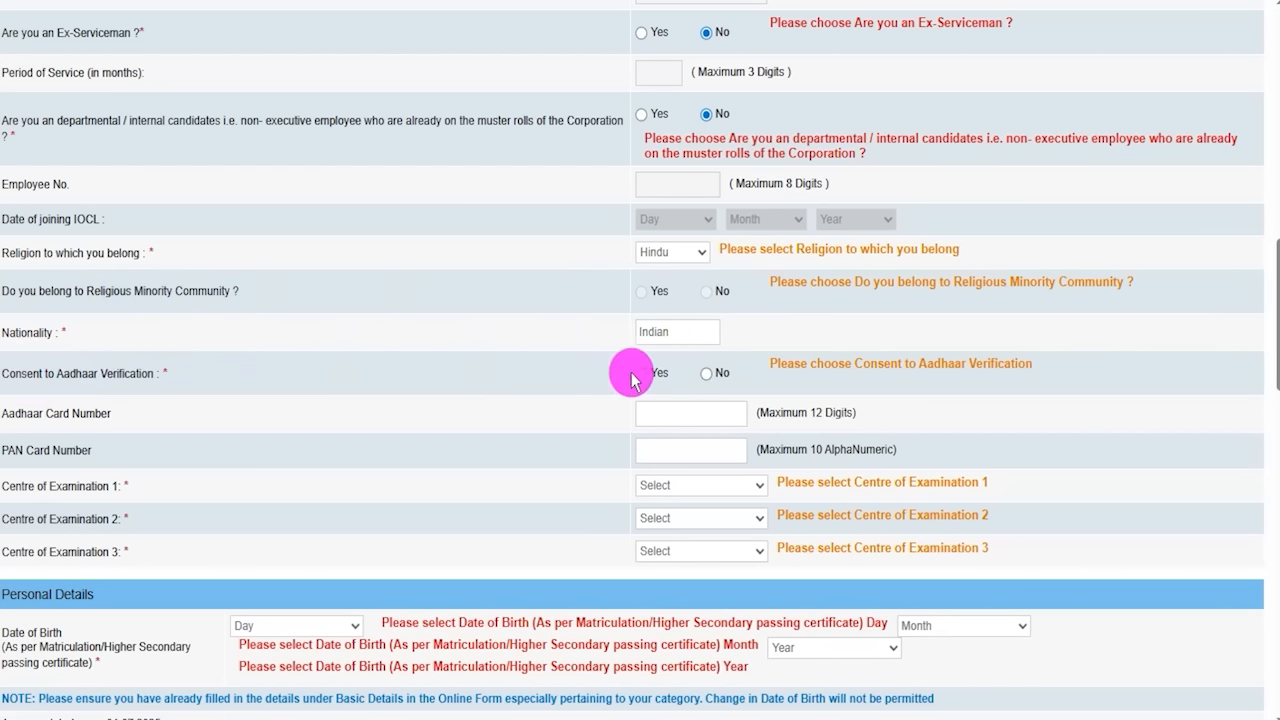
Step: Answer Yes to Consent to Aadhaar Verification and activate the PAN Card Number field
{"action": "left_click", "coordinate": [706, 376]}
{"action": "left_click", "coordinate": [636, 376]}
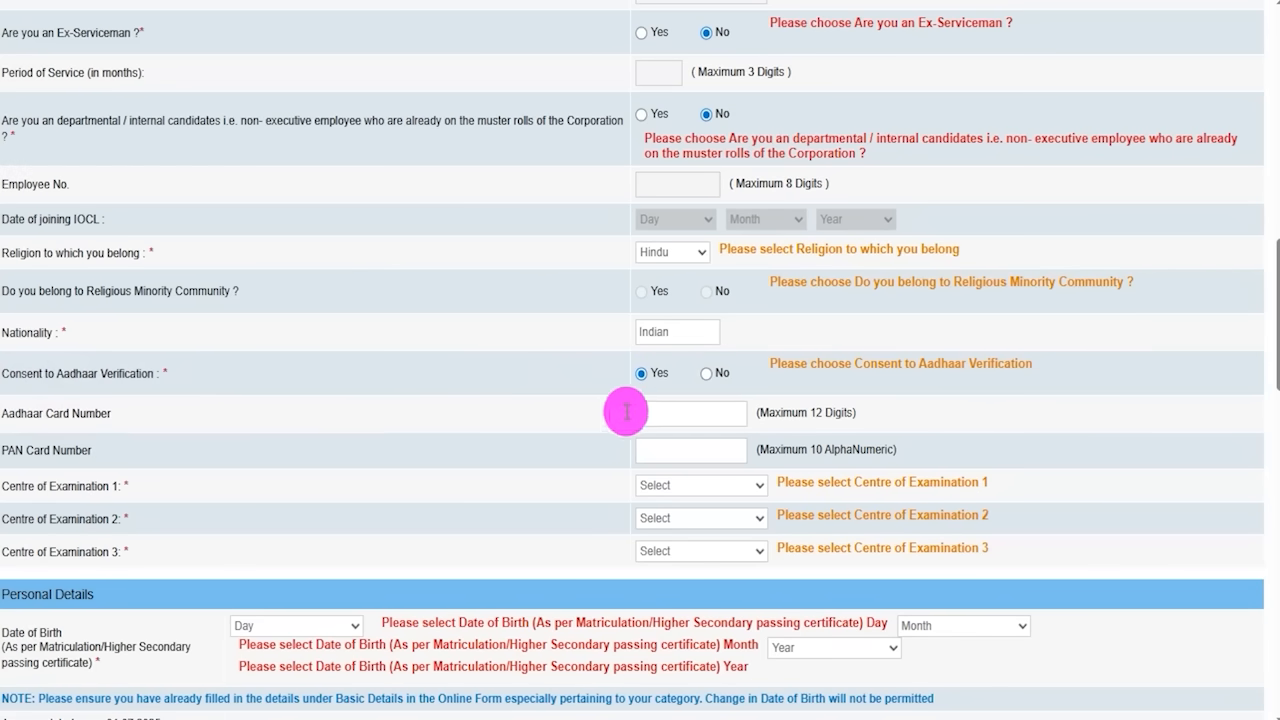
{"action": "left_click", "coordinate": [742, 450]}
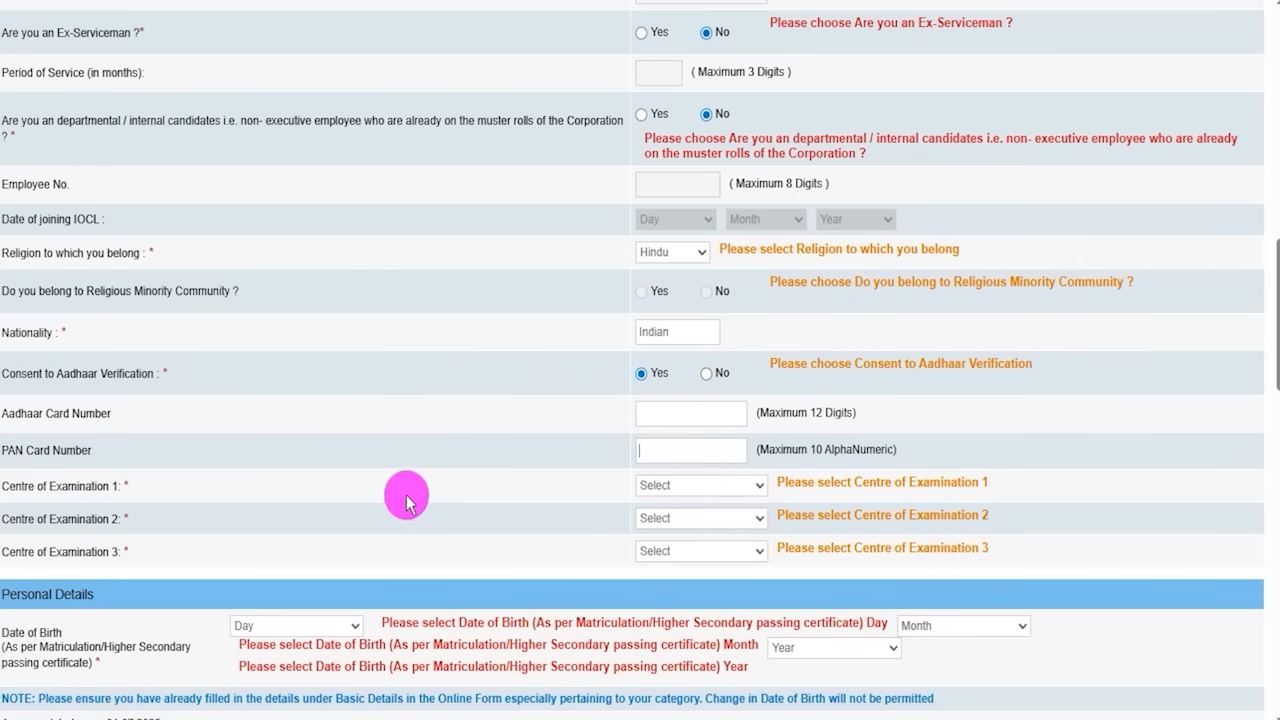
Step: Set the examination centres to Ahmedabad as Centre 1, Bathinda as Centre 2 and Dehradun as Centre 3
{"action": "scroll", "coordinate": [409, 494], "scroll_direction": "down", "scroll_amount": 3}
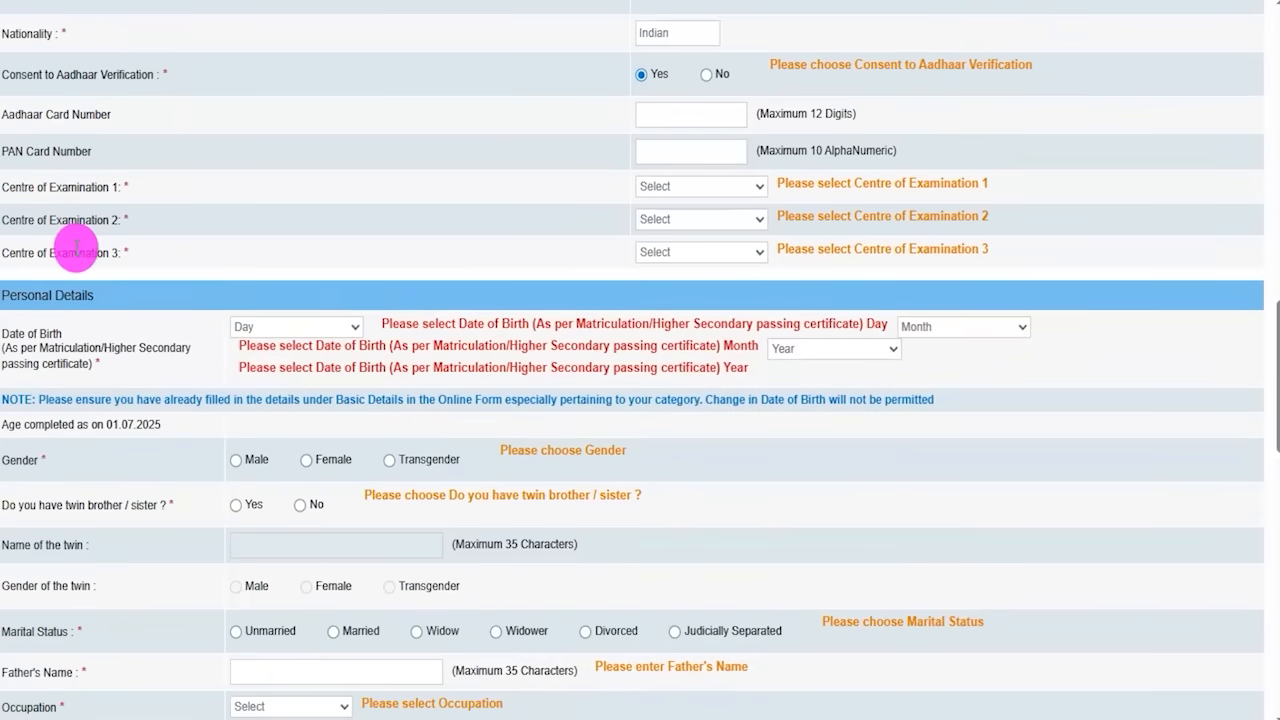
{"action": "left_click", "coordinate": [752, 187]}
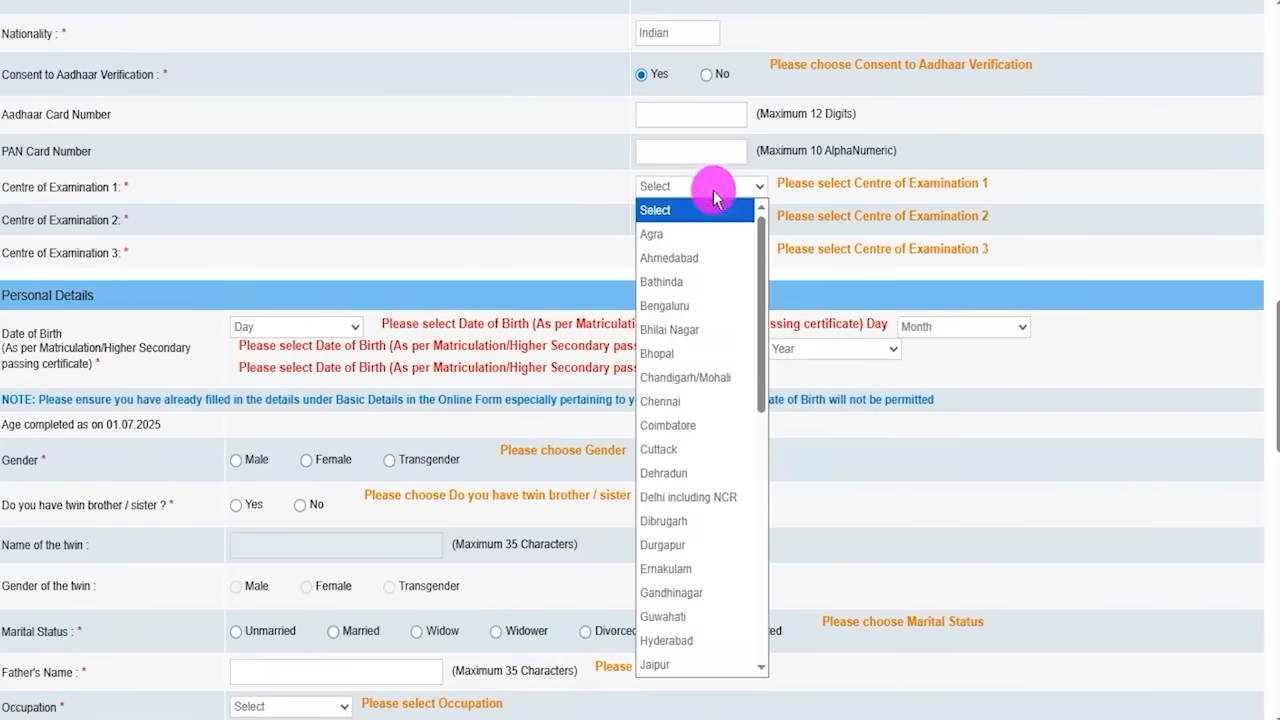
{"action": "left_click", "coordinate": [676, 258]}
{"action": "left_click", "coordinate": [674, 218]}
{"action": "left_click", "coordinate": [666, 312]}
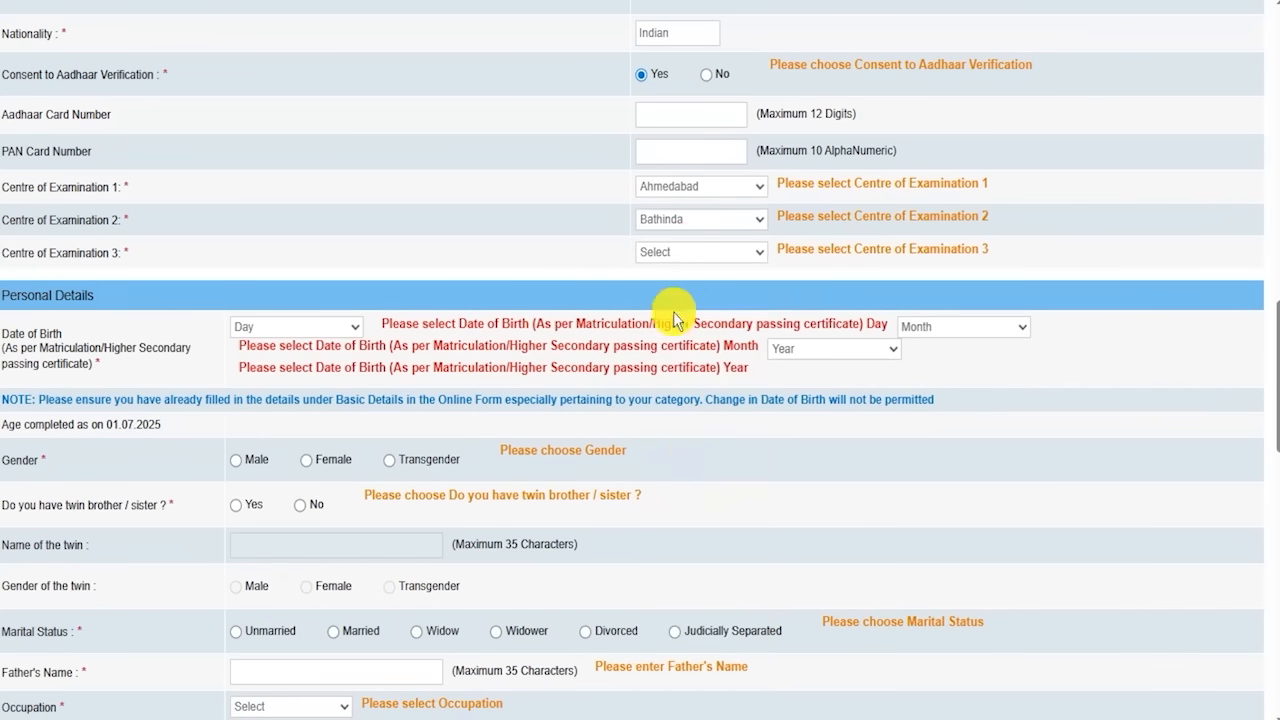
{"action": "left_click", "coordinate": [686, 253]}
{"action": "left_click", "coordinate": [664, 516]}
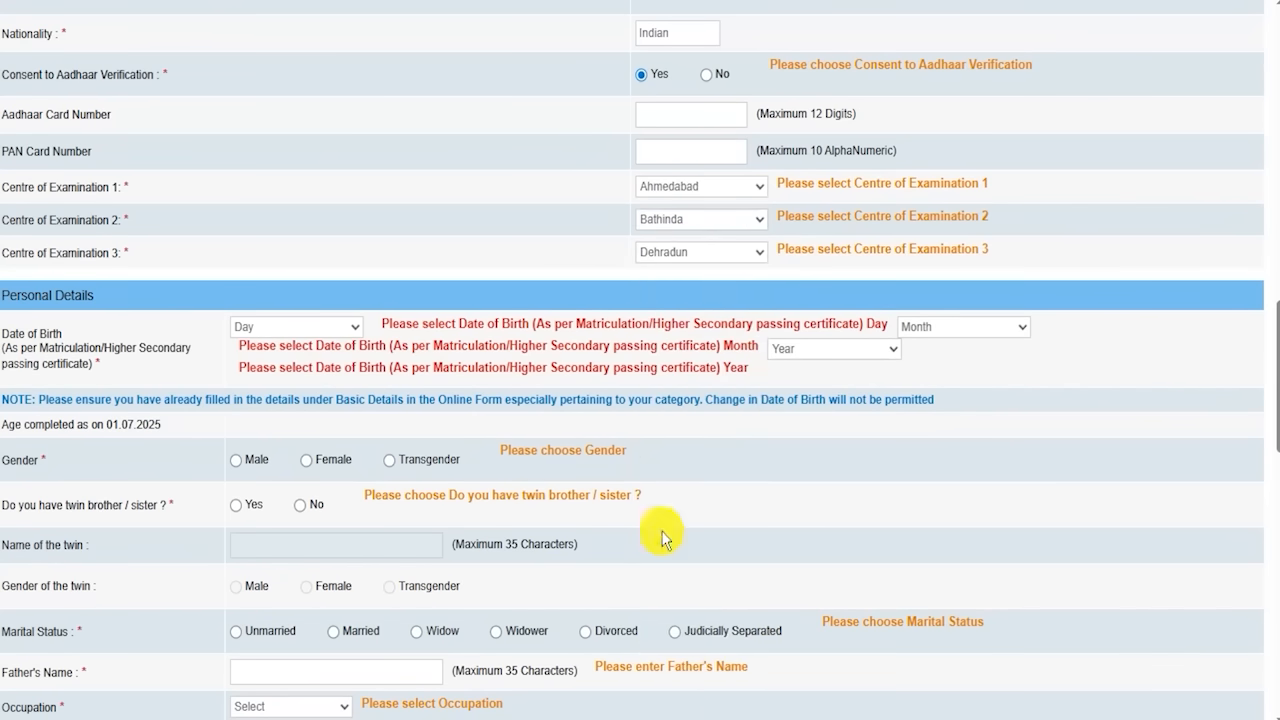
Step: Inspect the day, month and year choices for Date of Birth, and choose Male as the gender
{"action": "left_click", "coordinate": [277, 330]}
{"action": "left_click", "coordinate": [920, 327]}
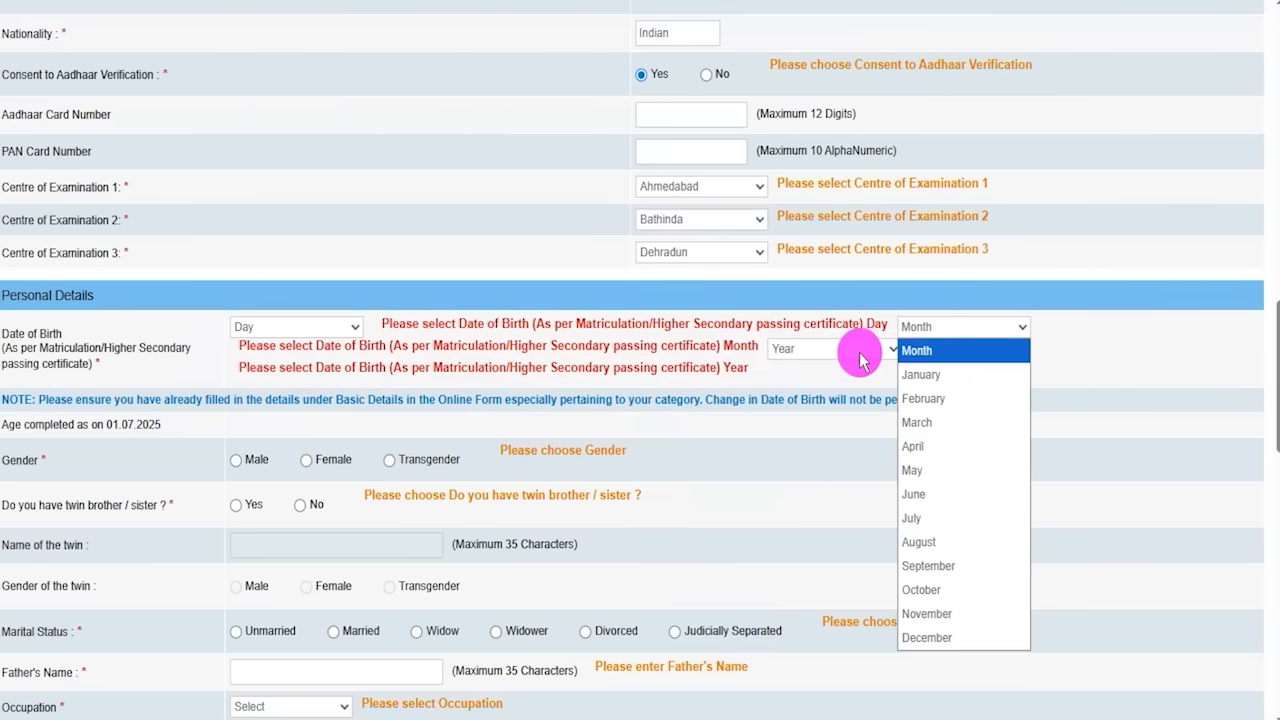
{"action": "left_click", "coordinate": [842, 354]}
{"action": "left_click", "coordinate": [147, 458]}
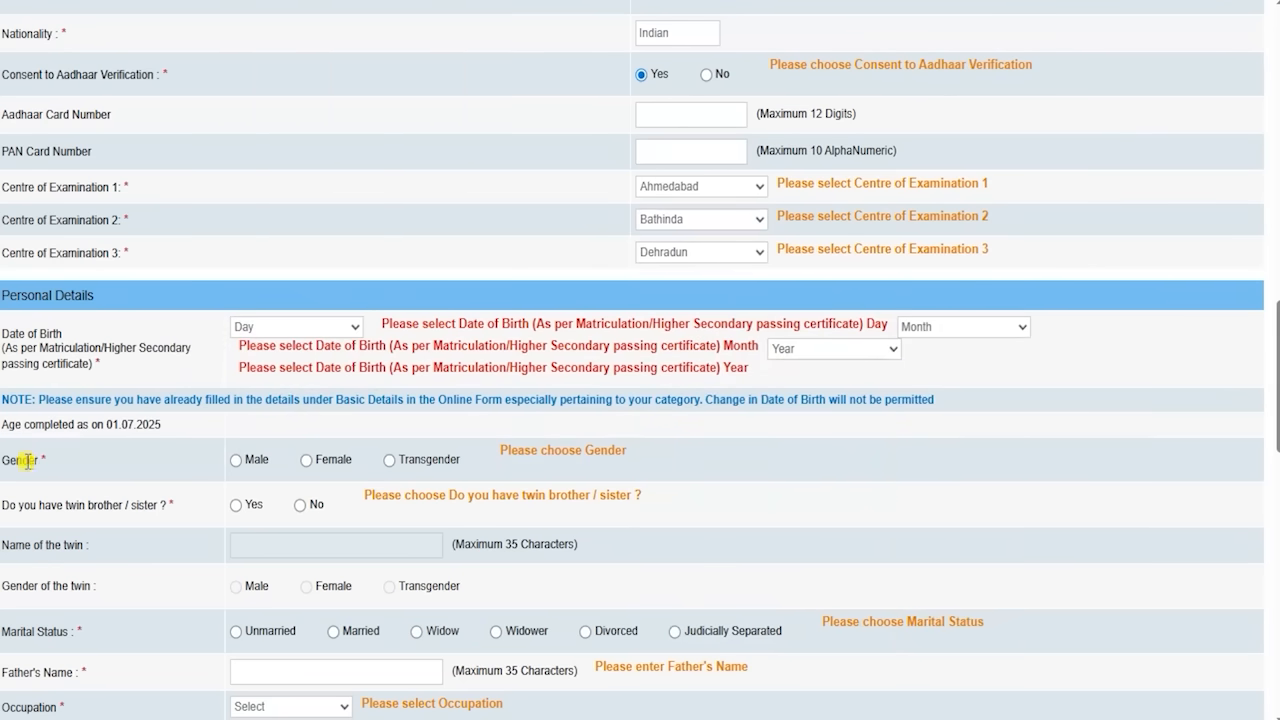
{"action": "left_click", "coordinate": [235, 460]}
Step: Try Yes for the twin brother/sister question, set it to No, and choose Unmarried as the marital status
{"action": "scroll", "coordinate": [210, 350], "scroll_direction": "down", "scroll_amount": 3}
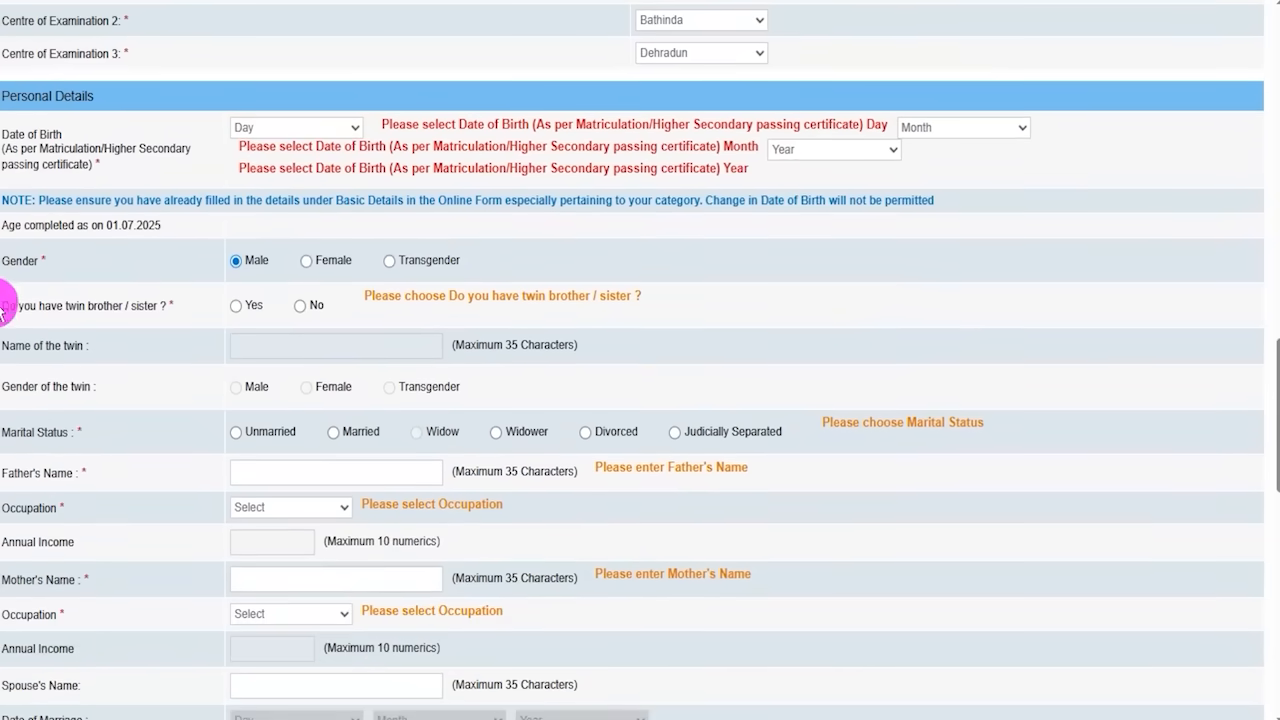
{"action": "left_click", "coordinate": [236, 308]}
{"action": "left_click", "coordinate": [240, 391]}
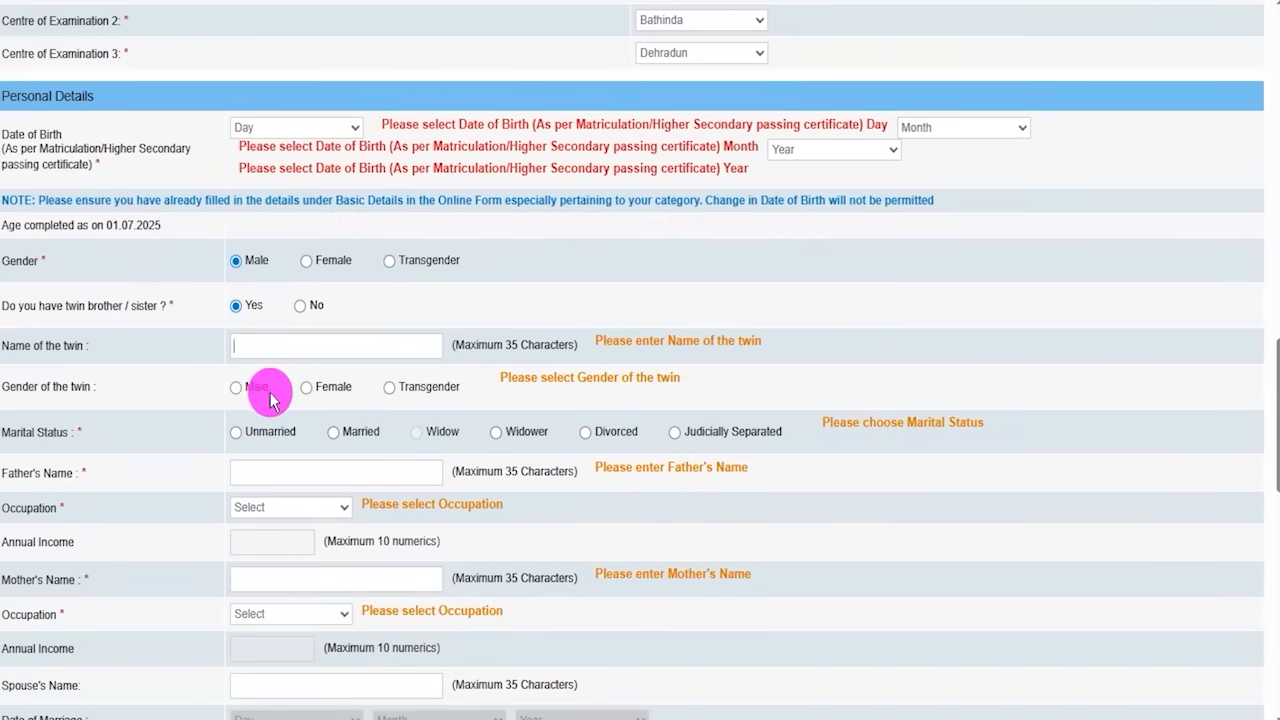
{"action": "left_click", "coordinate": [300, 305]}
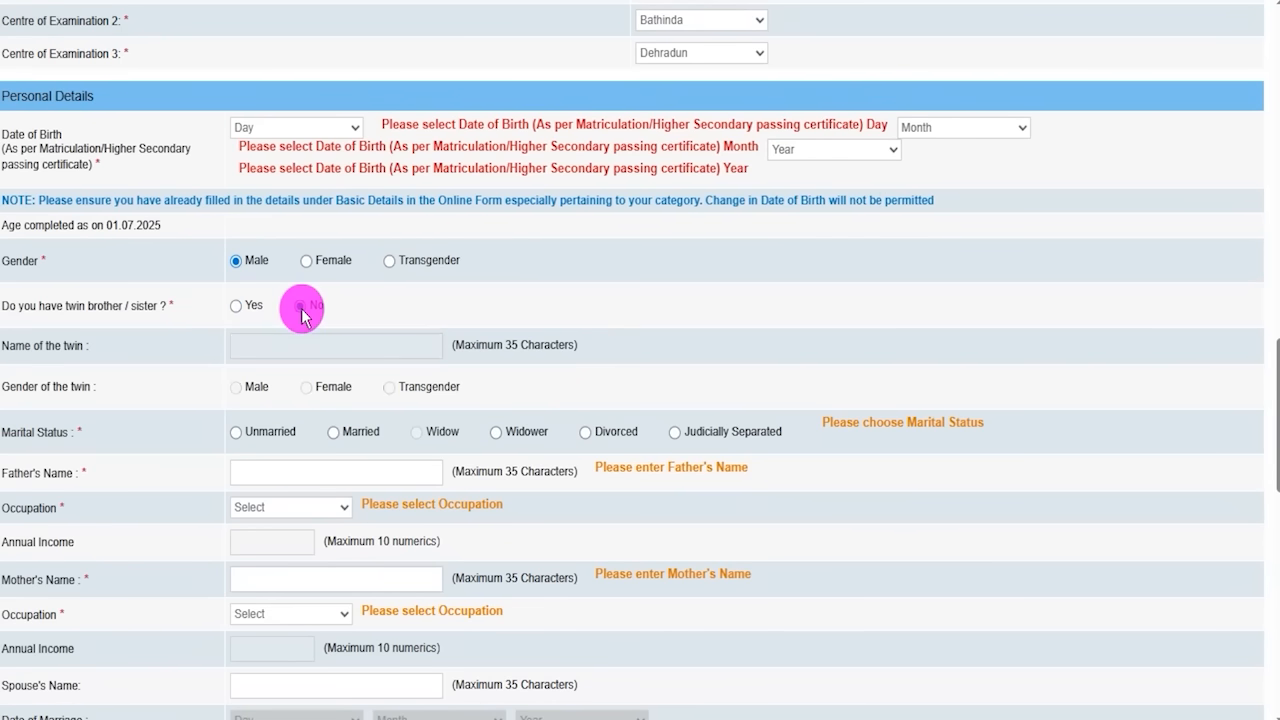
{"action": "left_click", "coordinate": [236, 432]}
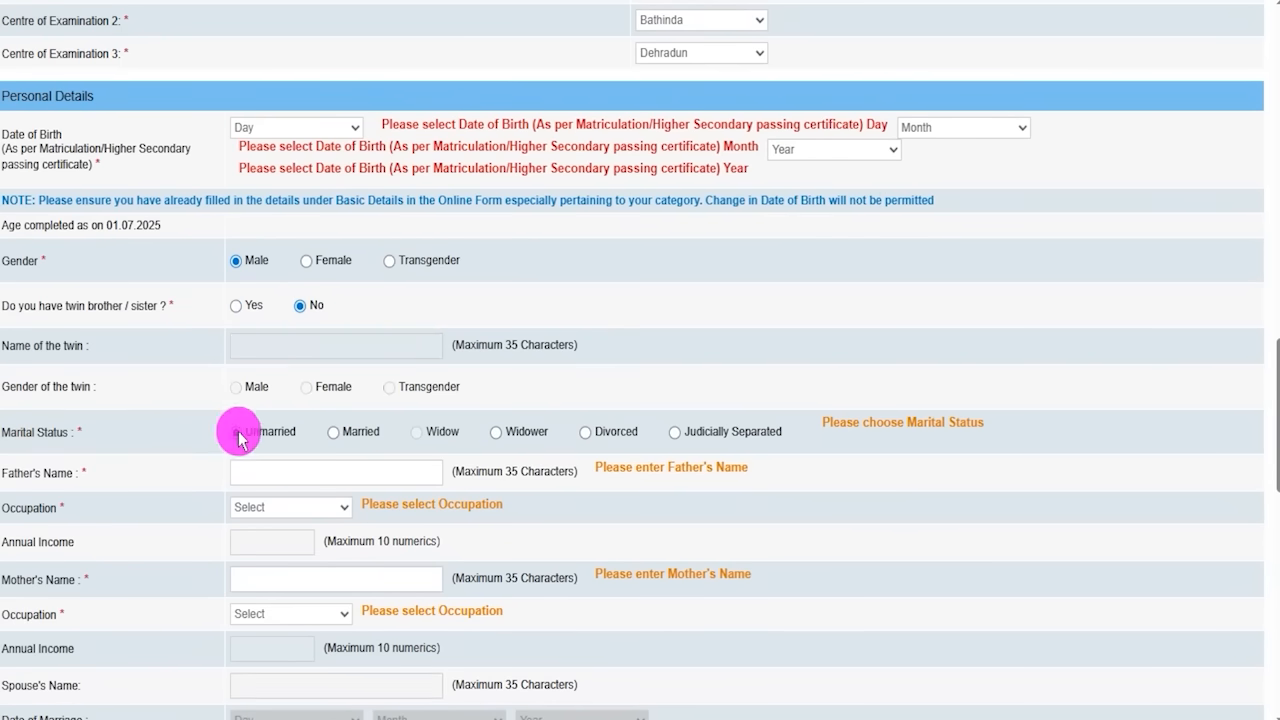
Step: Review the name, occupation and annual income fields for the father and mother under Personal Details
{"action": "scroll", "coordinate": [413, 342], "scroll_direction": "down", "scroll_amount": 2}
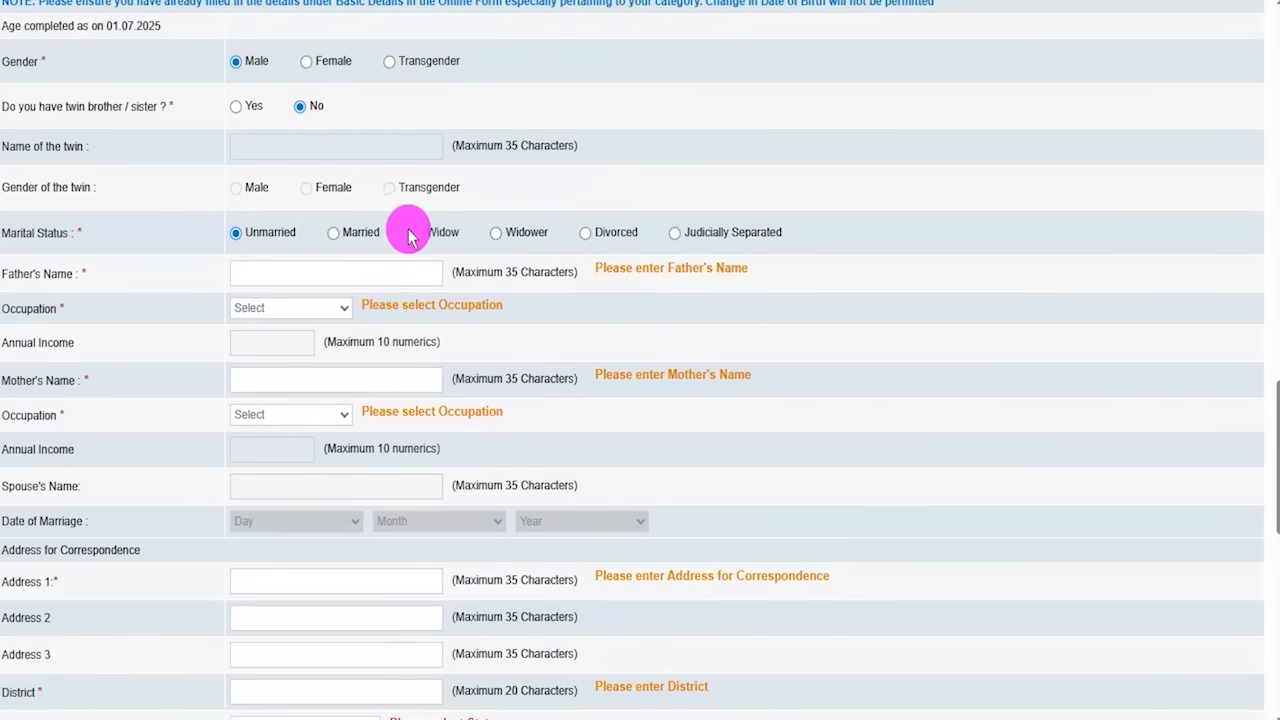
{"action": "left_click", "coordinate": [260, 270]}
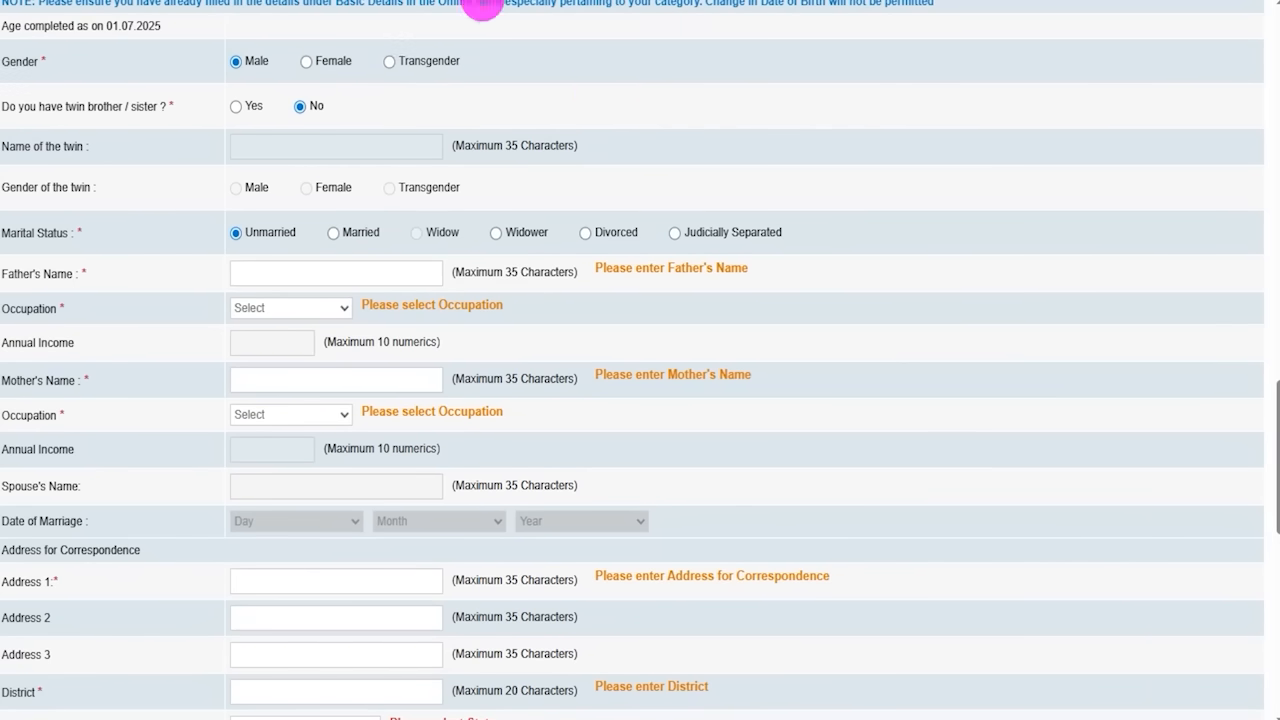
{"action": "left_click", "coordinate": [22, 324]}
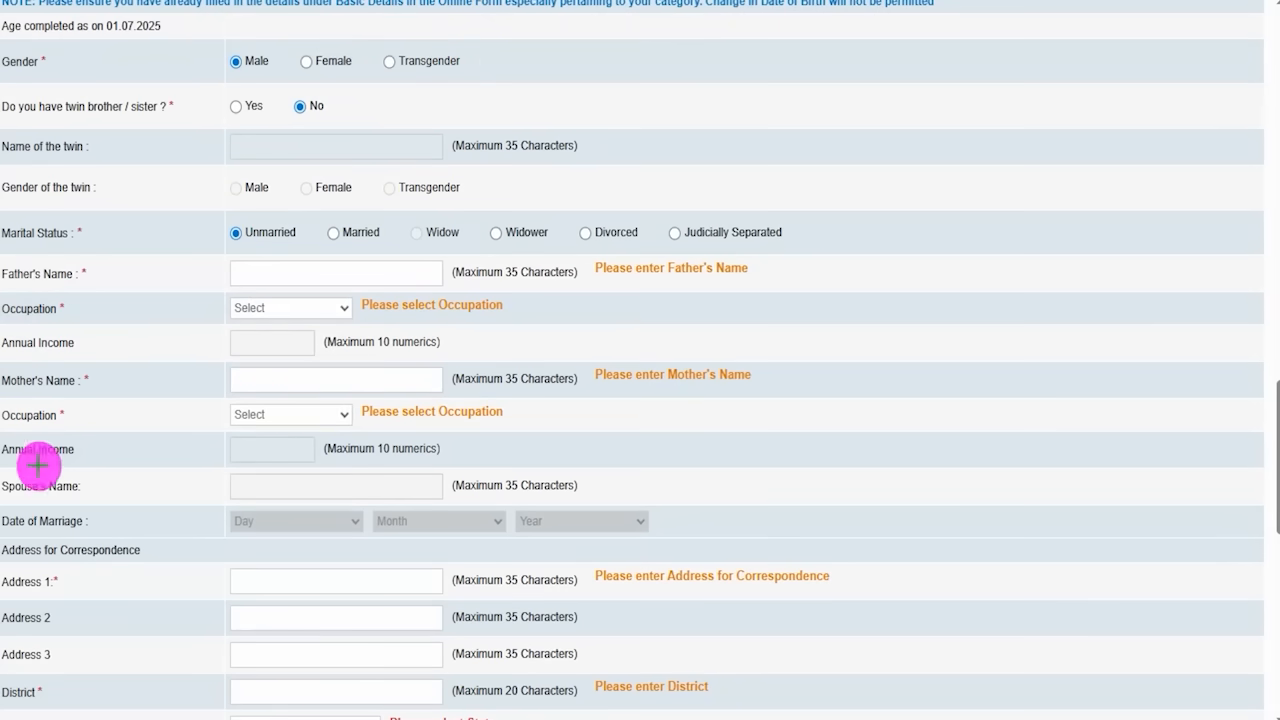
{"action": "left_click_drag", "start_coordinate": [285, 382], "coordinate": [325, 343]}
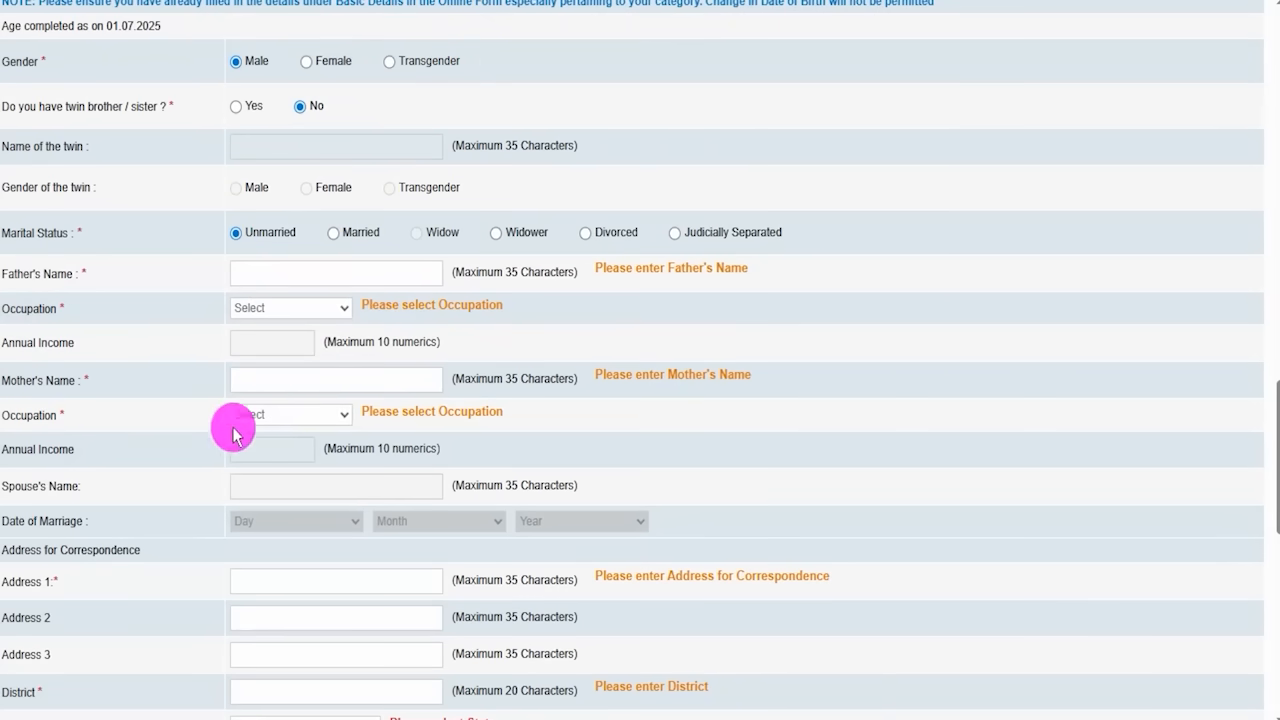
{"action": "left_click", "coordinate": [260, 415]}
{"action": "left_click", "coordinate": [260, 415]}
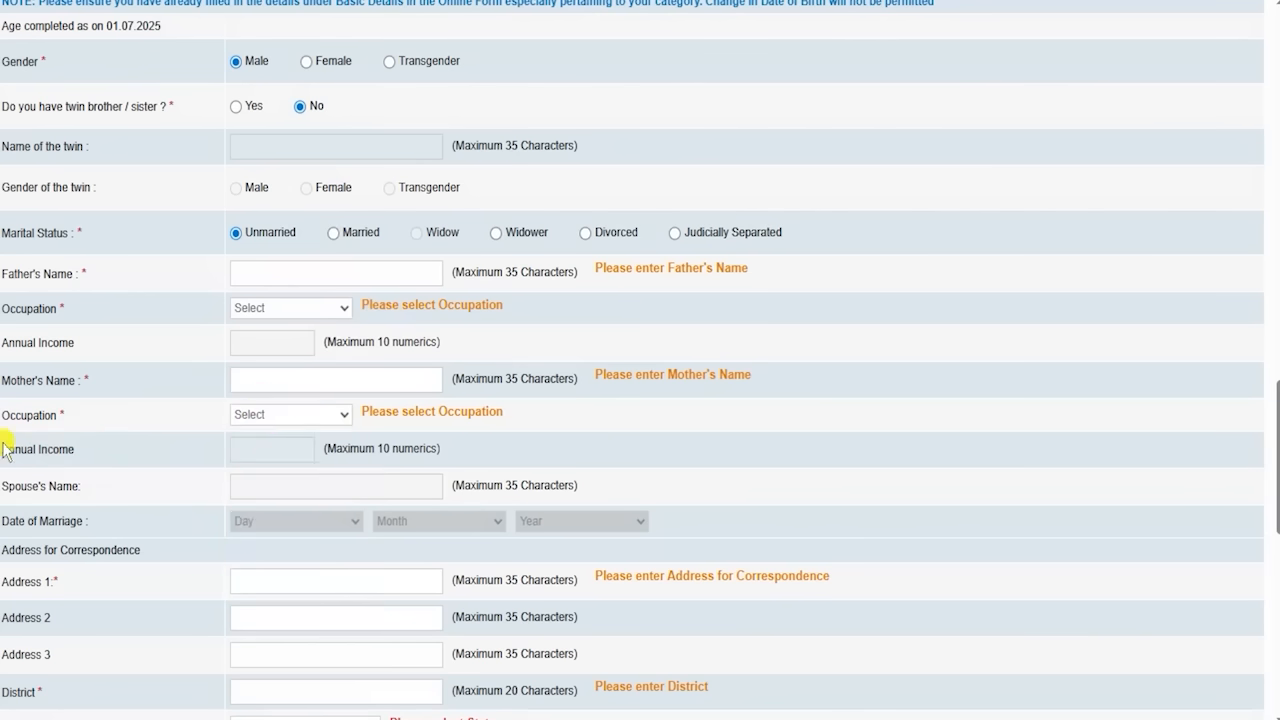
Step: Mark the correspondence and permanent address fields and the same-address checkbox with pen strokes, and clear the markings
{"action": "scroll", "coordinate": [180, 437], "scroll_direction": "down", "scroll_amount": 3}
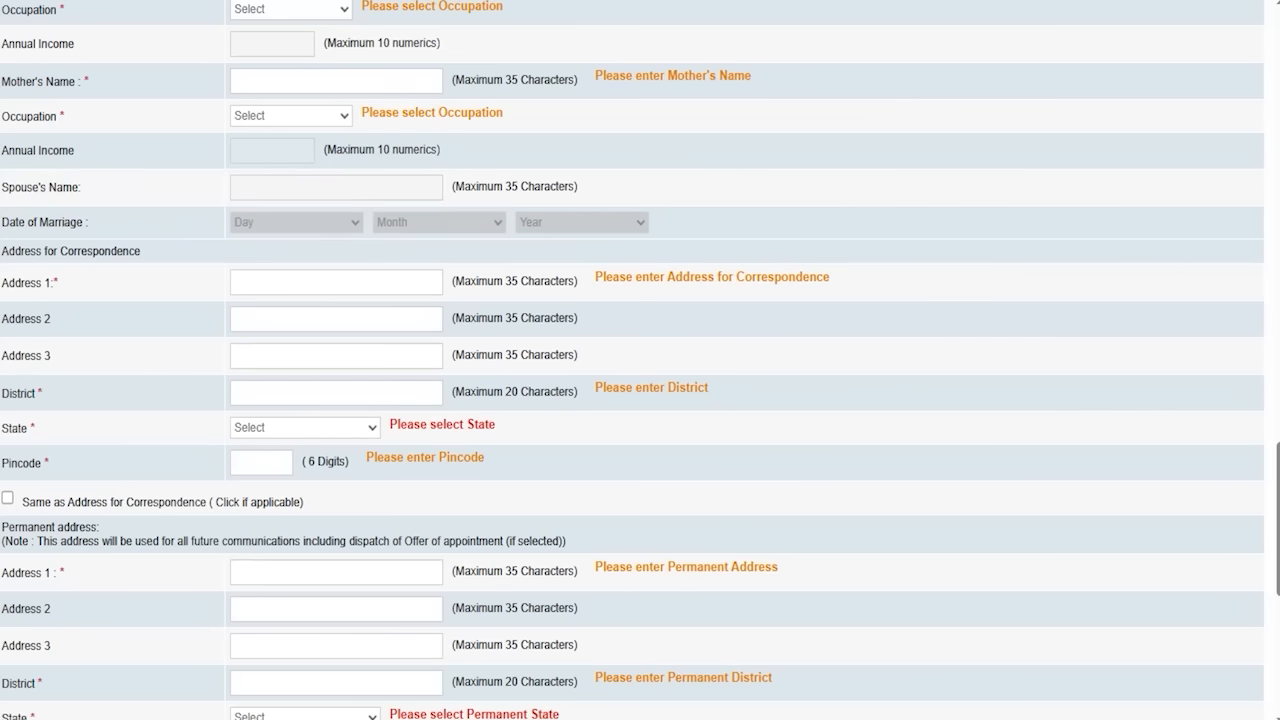
{"action": "left_click_drag", "start_coordinate": [146, 256], "coordinate": [188, 233]}
{"action": "left_click_drag", "start_coordinate": [273, 284], "coordinate": [334, 285]}
{"action": "mouse_move", "coordinate": [298, 319]}
{"action": "left_mouse_down"}
{"action": "mouse_move", "coordinate": [337, 319]}
{"action": "mouse_move", "coordinate": [329, 351]}
{"action": "left_mouse_up"}
{"action": "left_click_drag", "start_coordinate": [290, 399], "coordinate": [314, 399]}
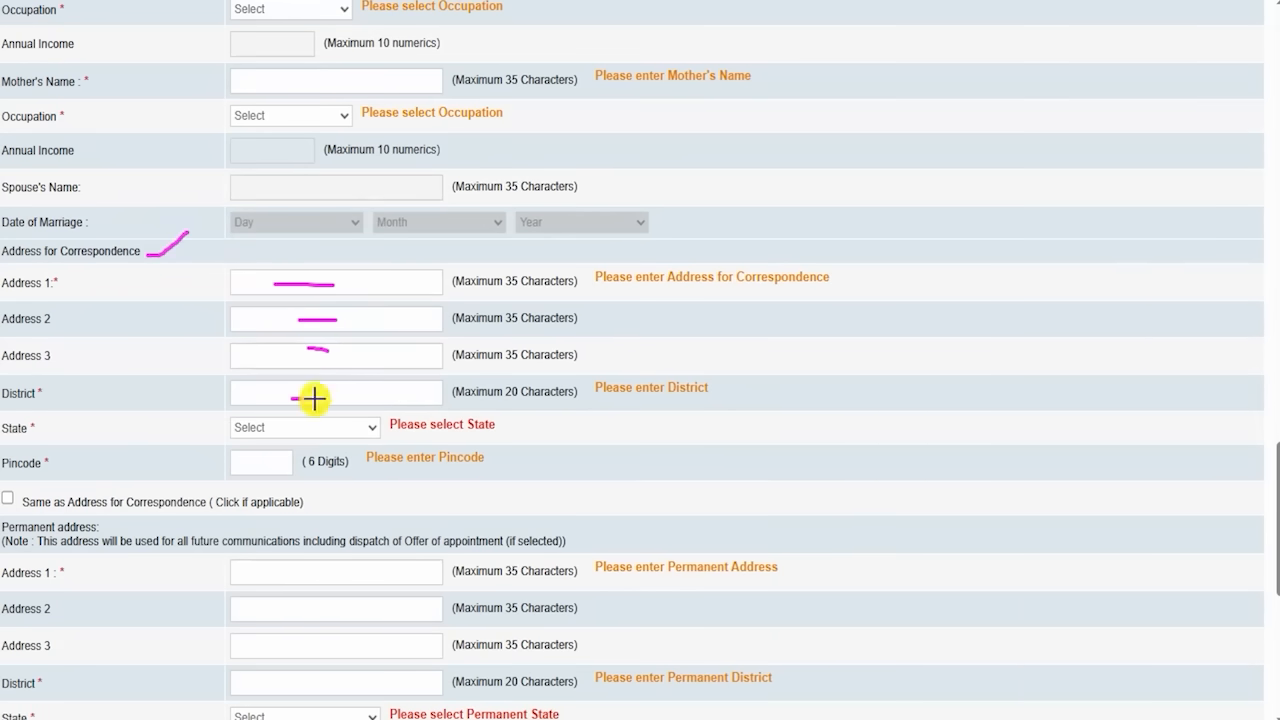
{"action": "left_click_drag", "start_coordinate": [102, 537], "coordinate": [153, 510]}
{"action": "mouse_move", "coordinate": [251, 570]}
{"action": "left_mouse_down"}
{"action": "mouse_move", "coordinate": [310, 570]}
{"action": "mouse_move", "coordinate": [320, 607]}
{"action": "mouse_move", "coordinate": [301, 635]}
{"action": "mouse_move", "coordinate": [303, 677]}
{"action": "mouse_move", "coordinate": [324, 677]}
{"action": "left_mouse_up"}
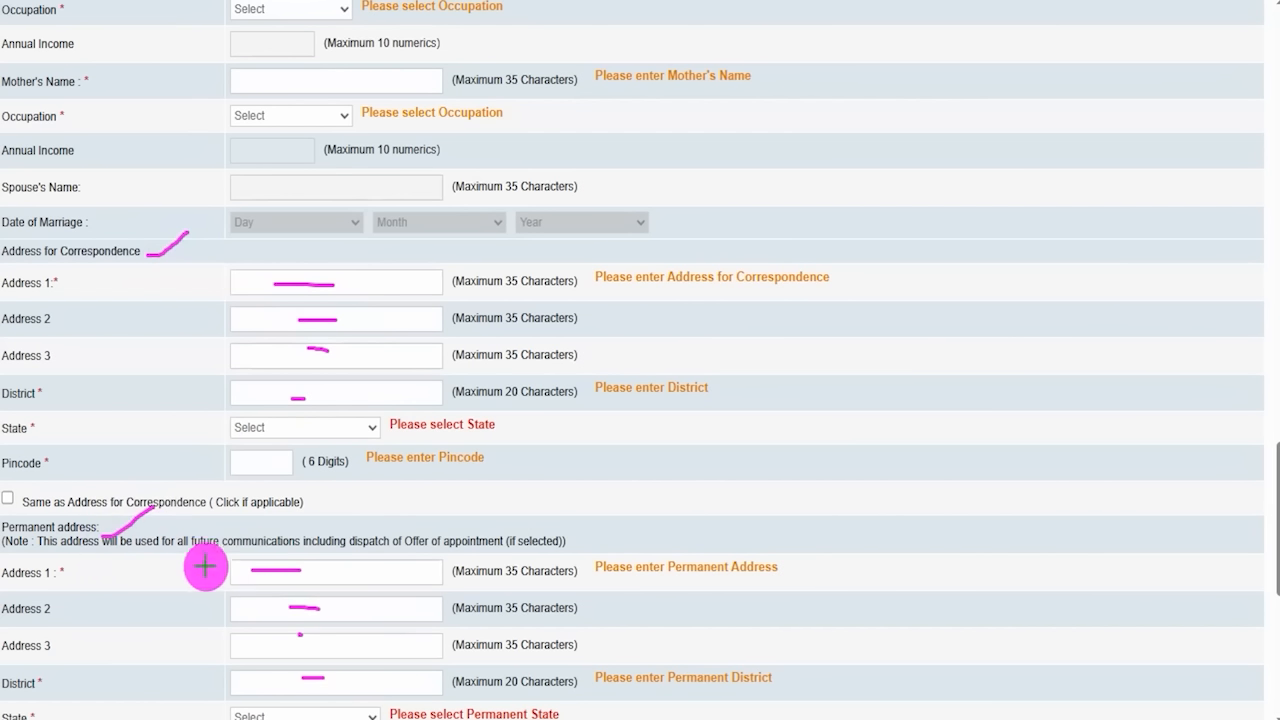
{"action": "left_click_drag", "start_coordinate": [104, 556], "coordinate": [160, 512]}
{"action": "left_click_drag", "start_coordinate": [136, 266], "coordinate": [190, 227]}
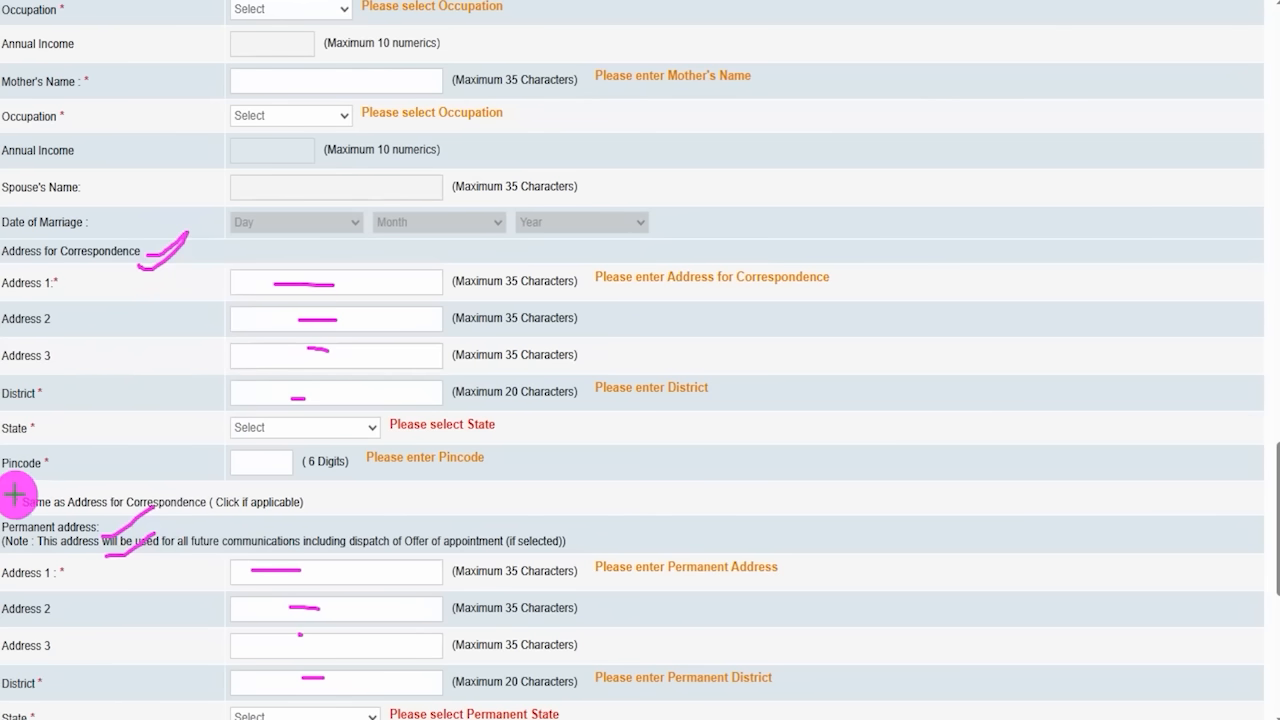
{"action": "left_click_drag", "start_coordinate": [8, 497], "coordinate": [47, 458]}
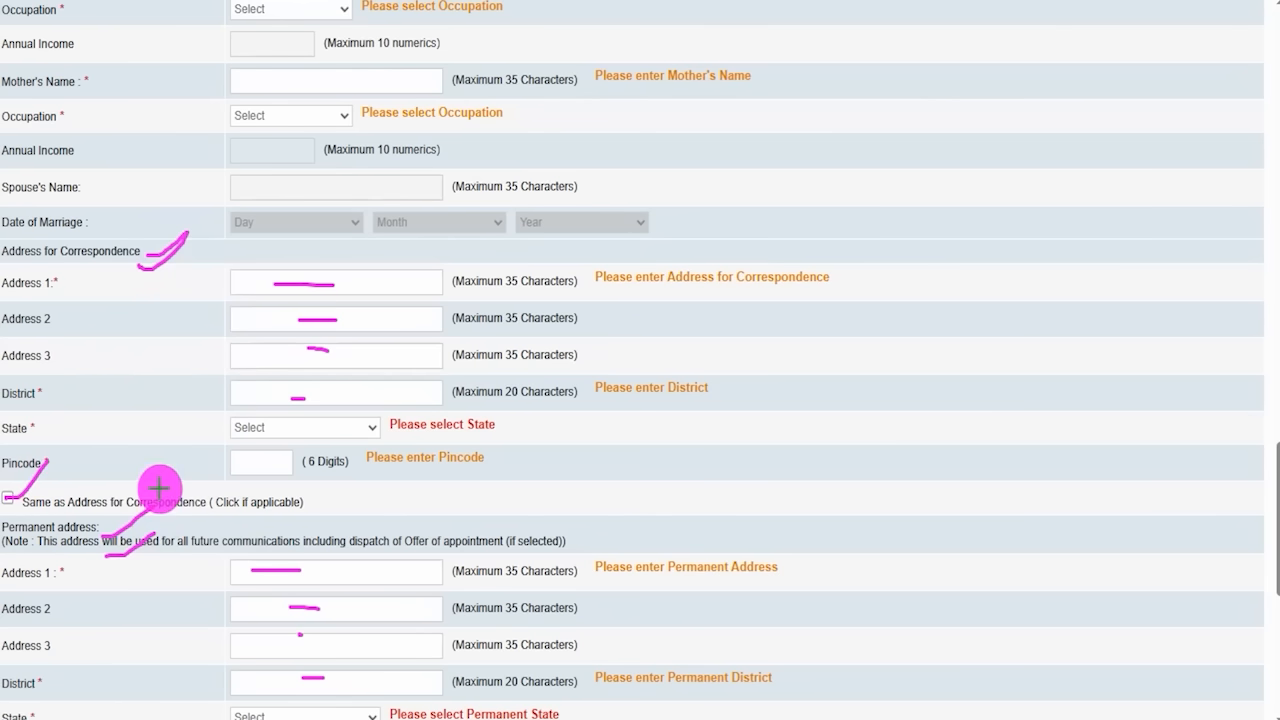
{"action": "left_click_drag", "start_coordinate": [119, 582], "coordinate": [168, 536]}
{"action": "left_click_drag", "start_coordinate": [143, 298], "coordinate": [206, 240]}
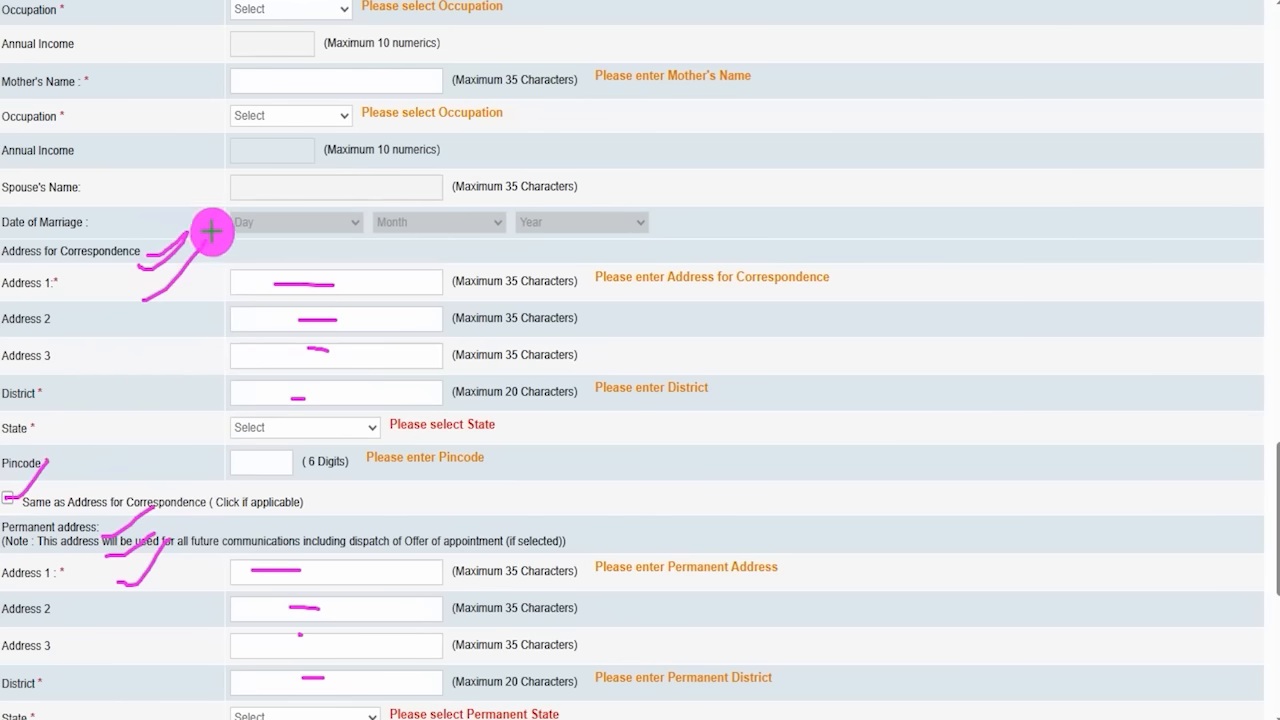
{"action": "key", "text": "Escape"}
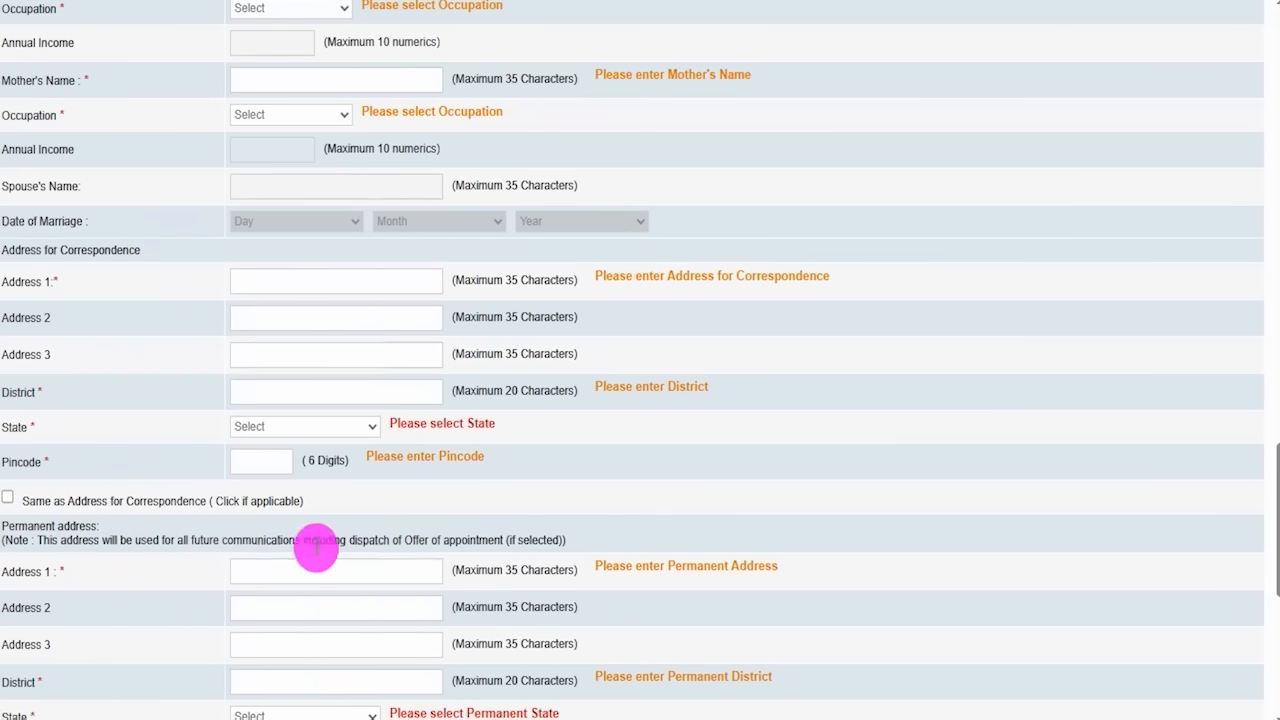
Step: Review the two address blocks, the address choice for GST invoicing and the Bank Details section
{"action": "scroll", "coordinate": [314, 549], "scroll_direction": "down", "scroll_amount": 3}
{"action": "scroll", "coordinate": [312, 442], "scroll_direction": "down", "scroll_amount": 2}
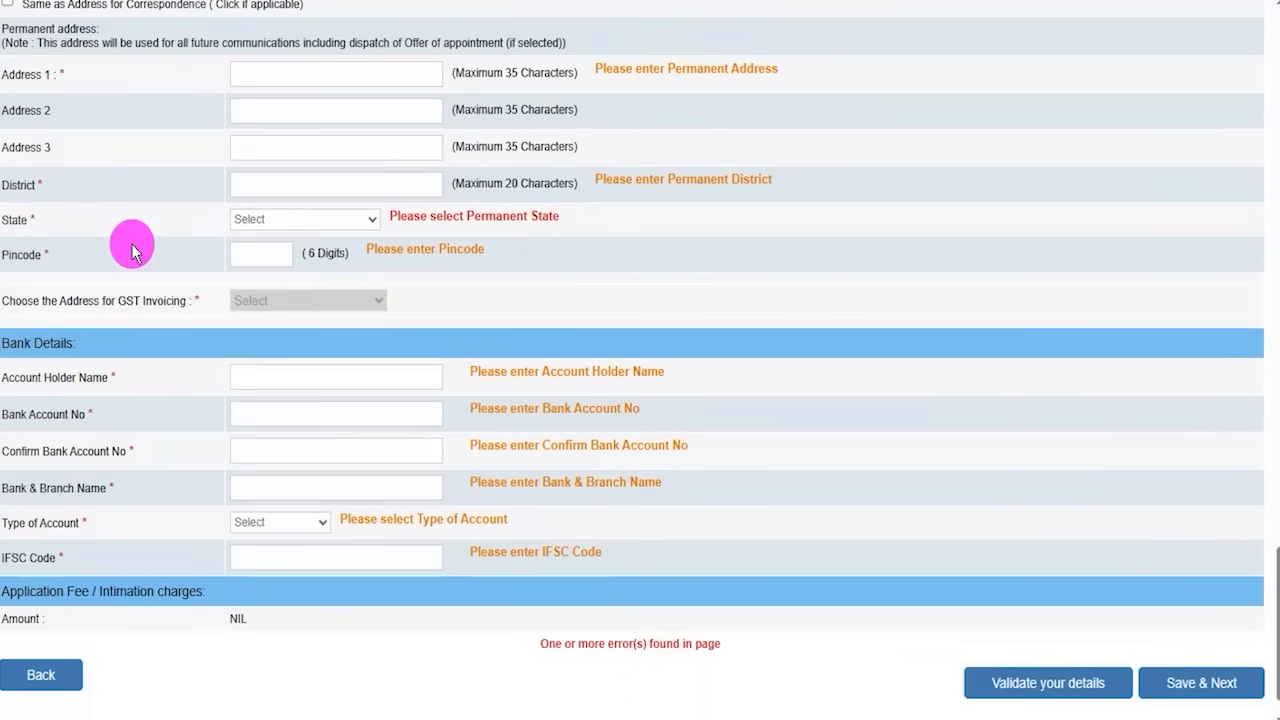
{"action": "scroll", "coordinate": [140, 246], "scroll_direction": "up", "scroll_amount": 2}
{"action": "scroll", "coordinate": [174, 290], "scroll_direction": "up", "scroll_amount": 1}
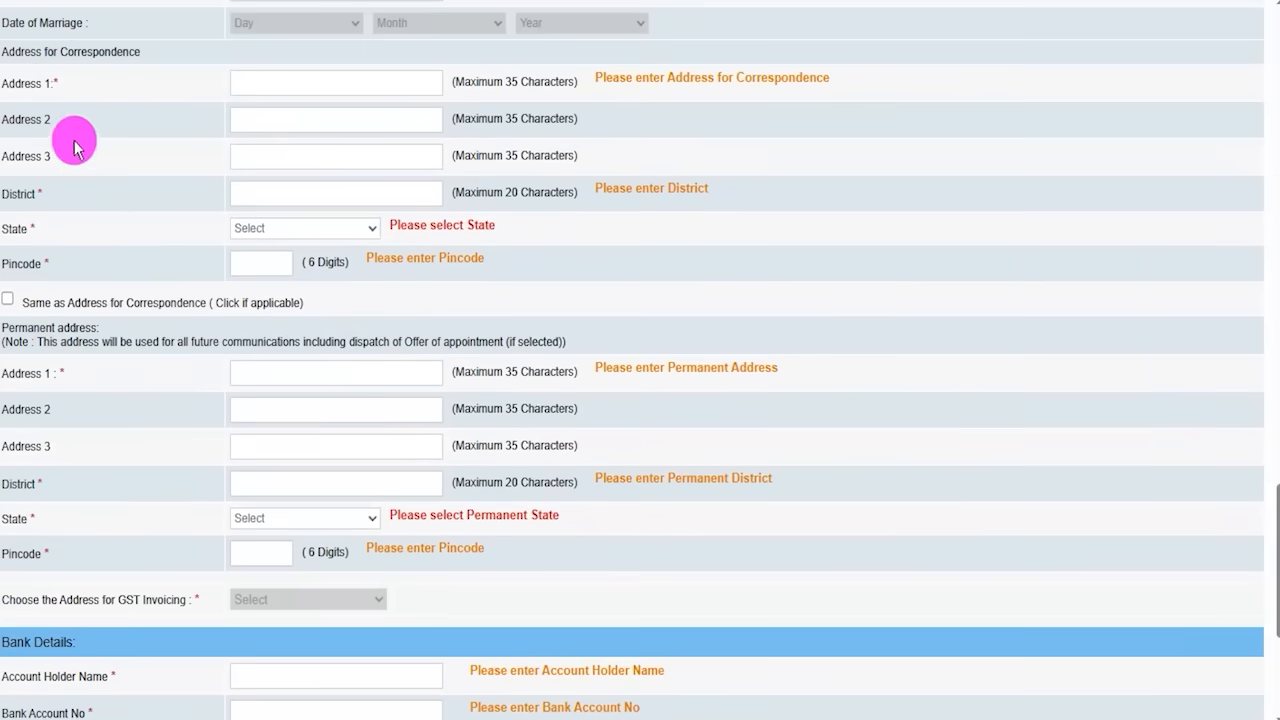
{"action": "scroll", "coordinate": [163, 371], "scroll_direction": "down", "scroll_amount": 2}
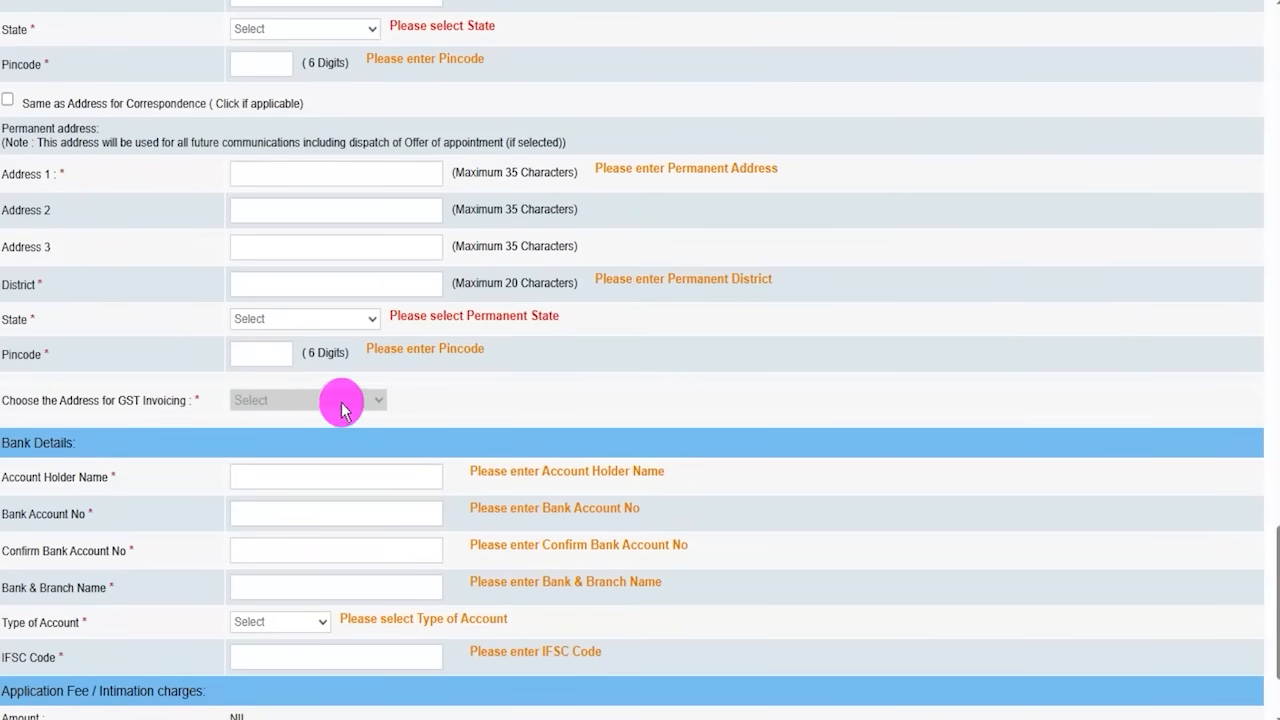
{"action": "scroll", "coordinate": [189, 391], "scroll_direction": "down", "scroll_amount": 2}
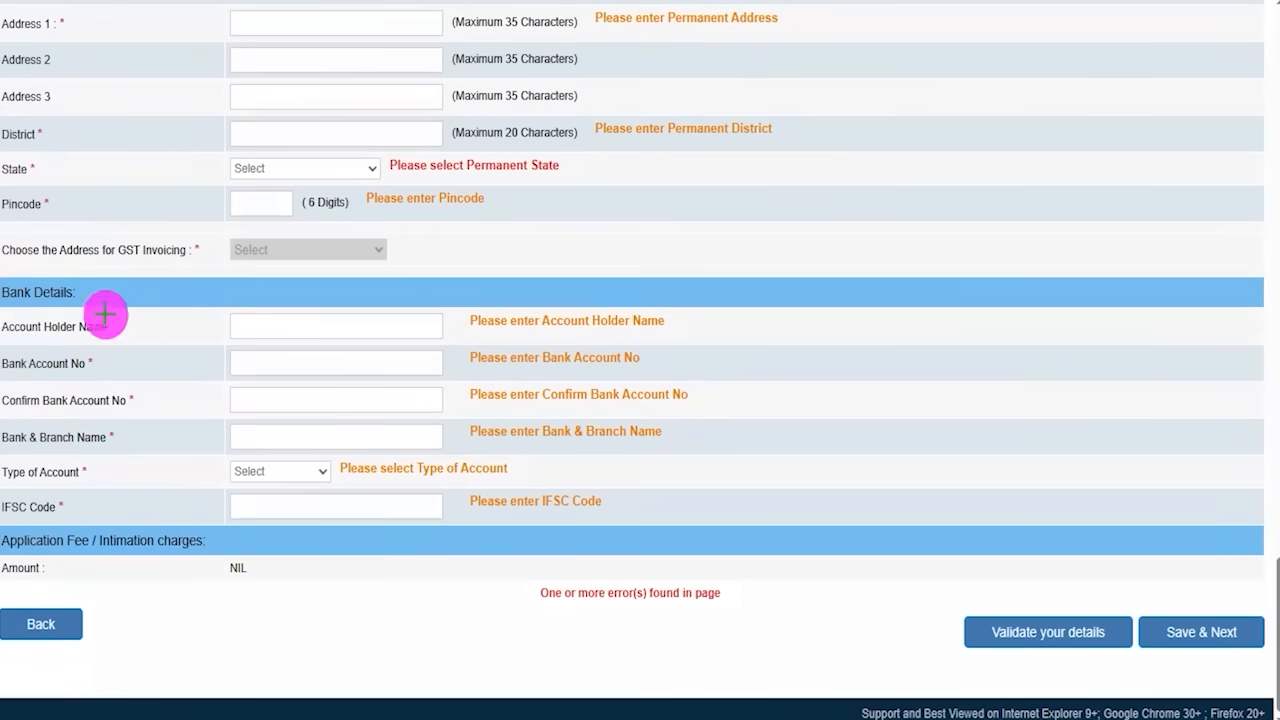
Step: Tick each Bank Details field from Account Holder Name to IFSC Code with pen marks, and circle the application fee amount
{"action": "left_click_drag", "start_coordinate": [380, 327], "coordinate": [418, 295]}
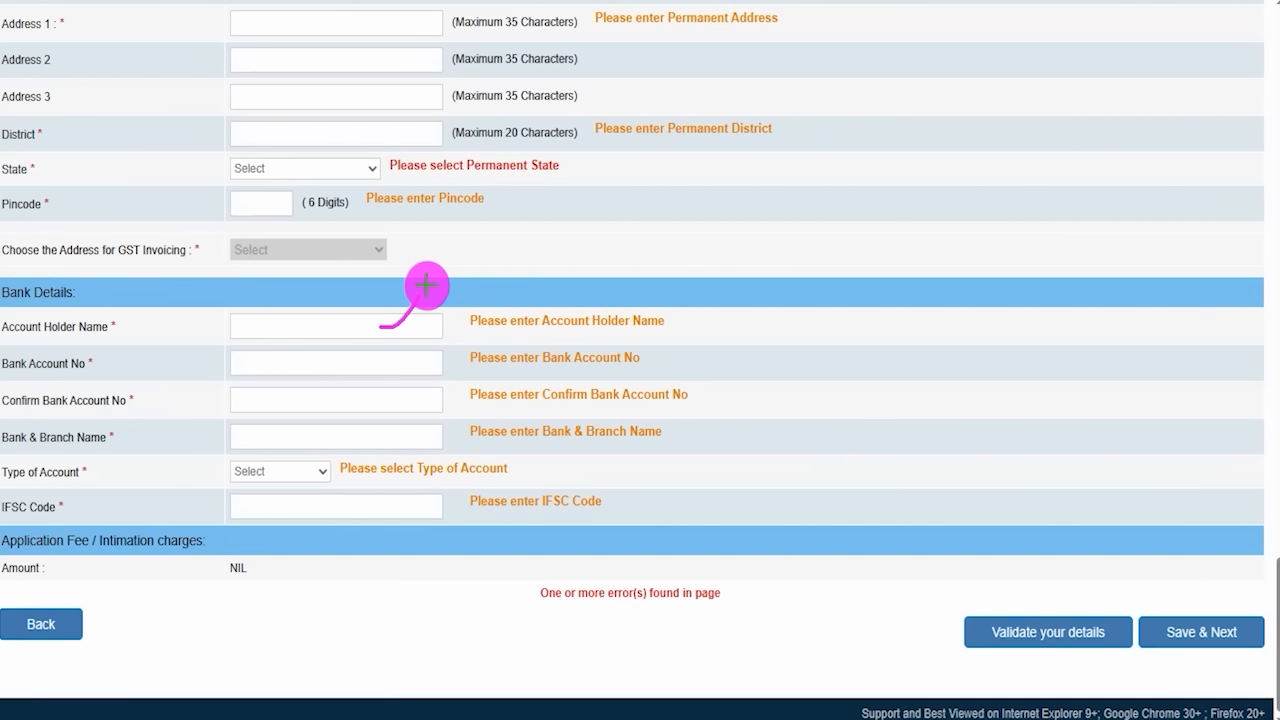
{"action": "left_click_drag", "start_coordinate": [386, 366], "coordinate": [421, 333]}
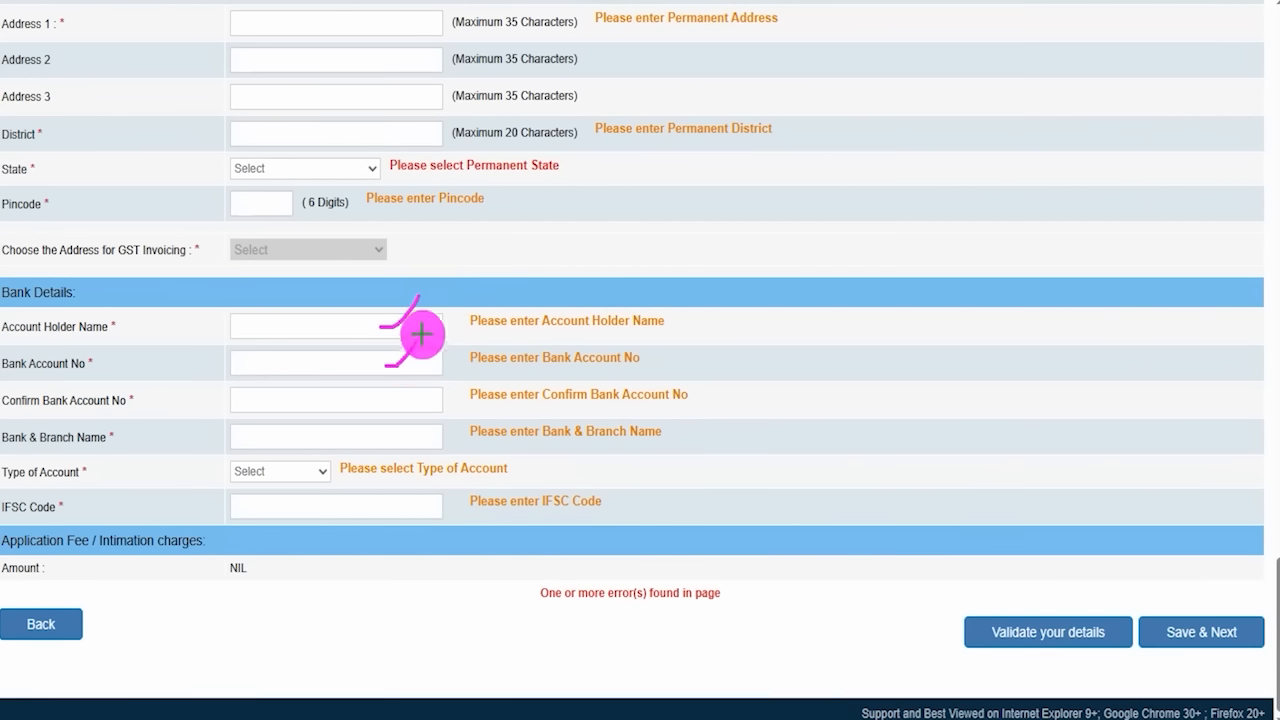
{"action": "left_click_drag", "start_coordinate": [400, 402], "coordinate": [433, 374]}
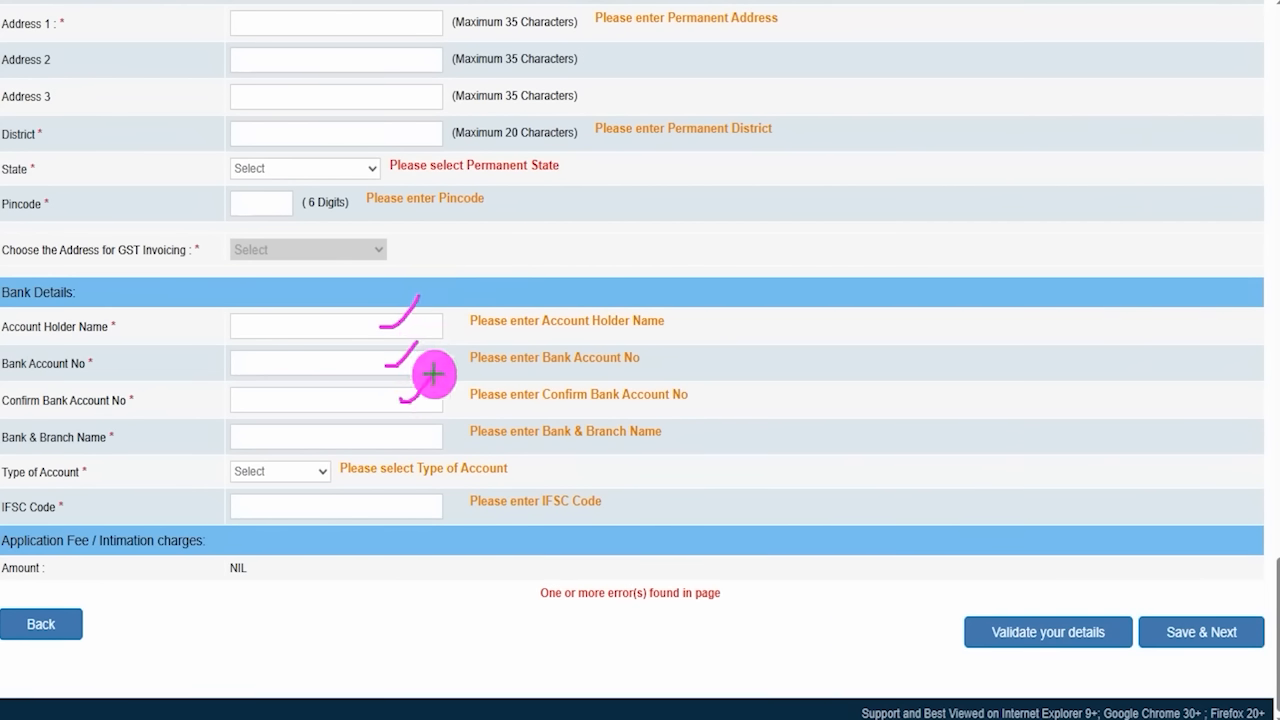
{"action": "left_click_drag", "start_coordinate": [399, 439], "coordinate": [441, 418]}
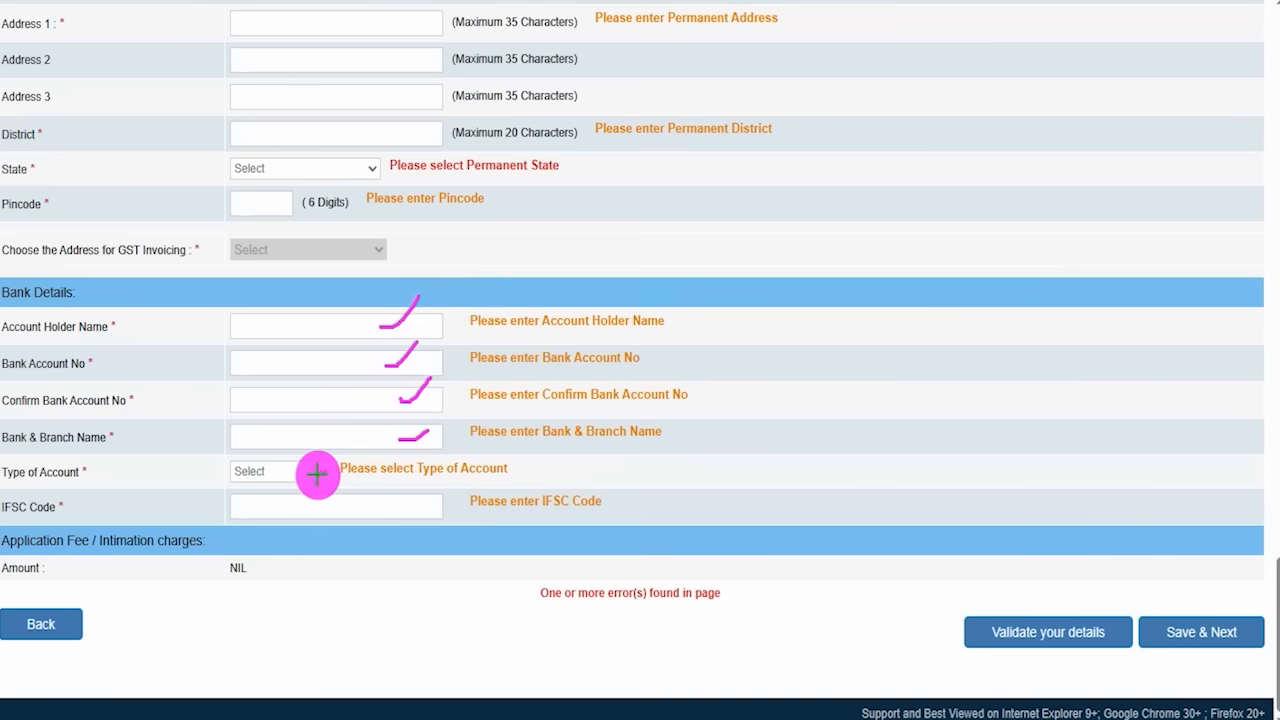
{"action": "left_click_drag", "start_coordinate": [307, 474], "coordinate": [340, 443]}
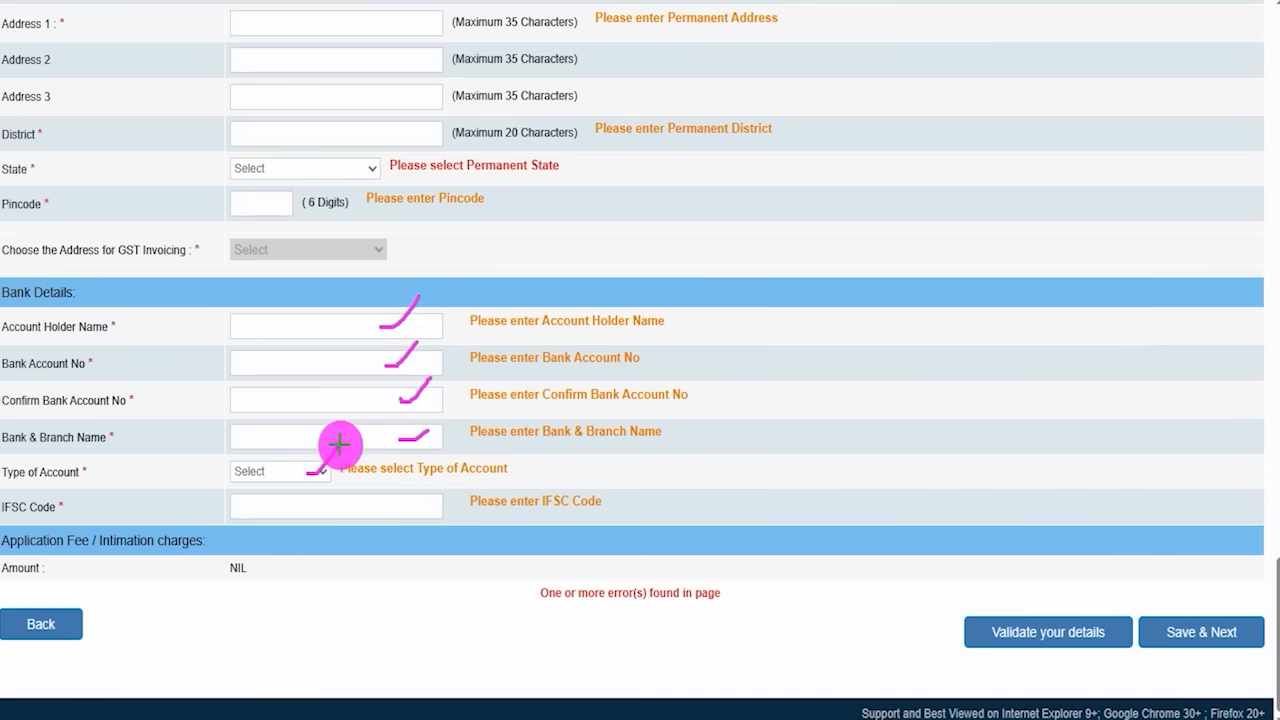
{"action": "left_click_drag", "start_coordinate": [373, 508], "coordinate": [403, 476]}
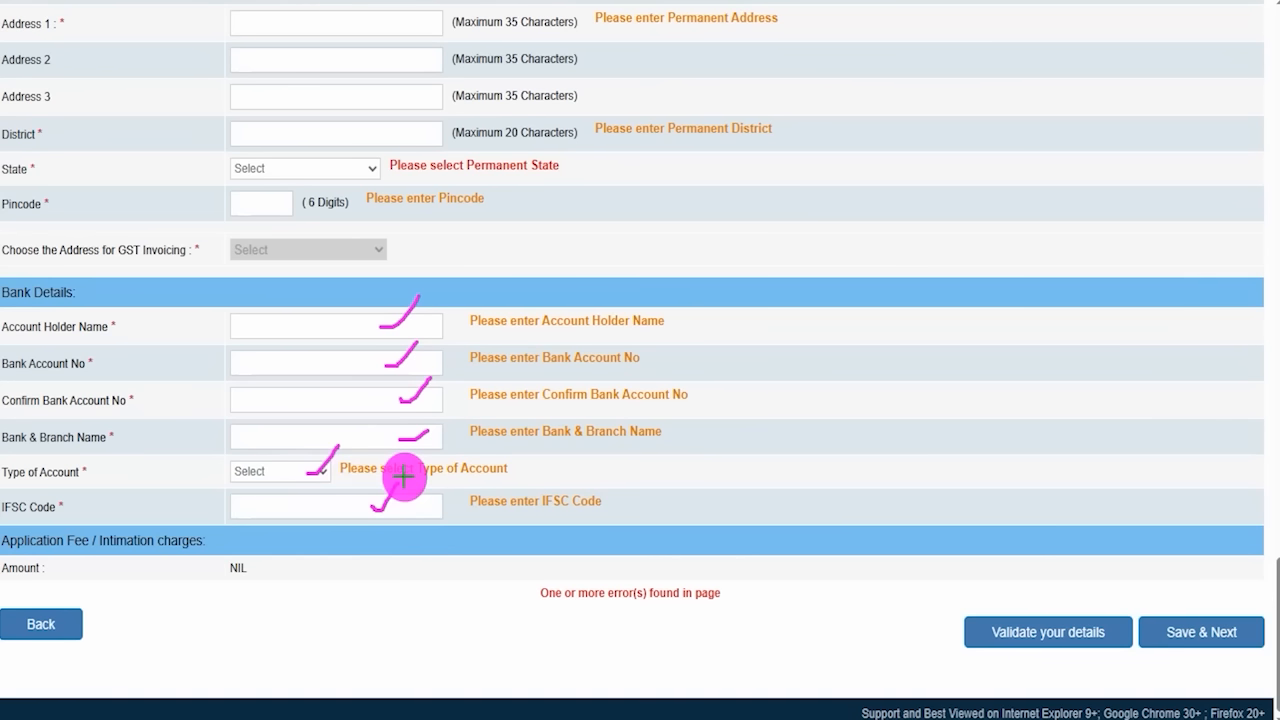
{"action": "mouse_move", "coordinate": [240, 577]}
{"action": "left_mouse_down"}
{"action": "mouse_move", "coordinate": [246, 541]}
{"action": "mouse_move", "coordinate": [217, 577]}
{"action": "mouse_move", "coordinate": [241, 582]}
{"action": "left_mouse_up"}
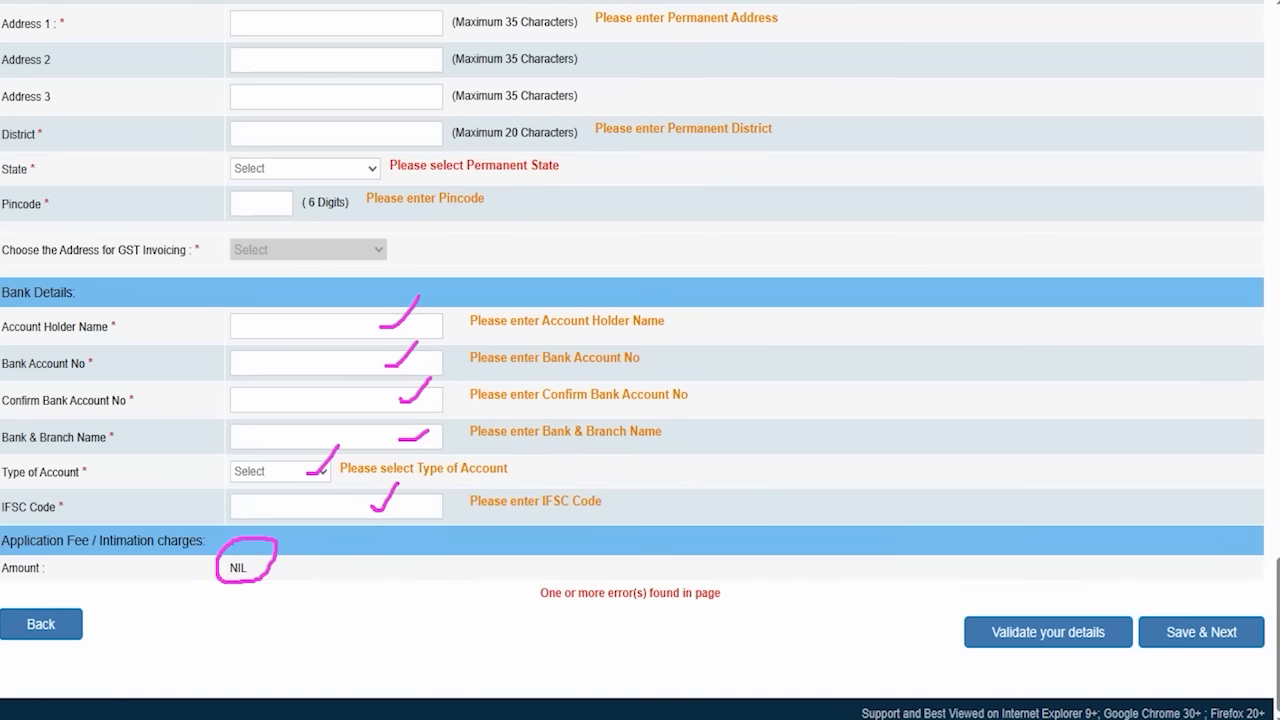
Step: Draw arrows pointing to the Validate your details and Save & Next options, and mark the Qualification / Experience / Languages section with the pen
{"action": "left_click_drag", "start_coordinate": [686, 641], "coordinate": [950, 637]}
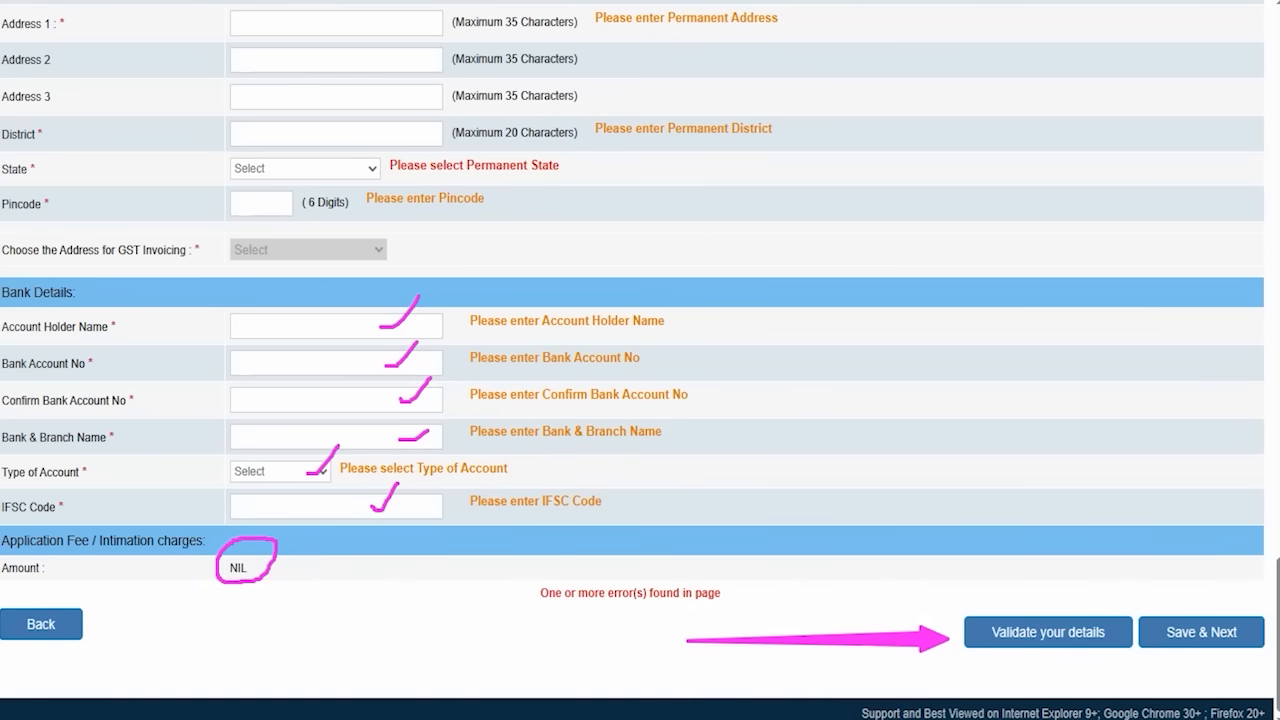
{"action": "left_click_drag", "start_coordinate": [1197, 335], "coordinate": [1196, 588]}
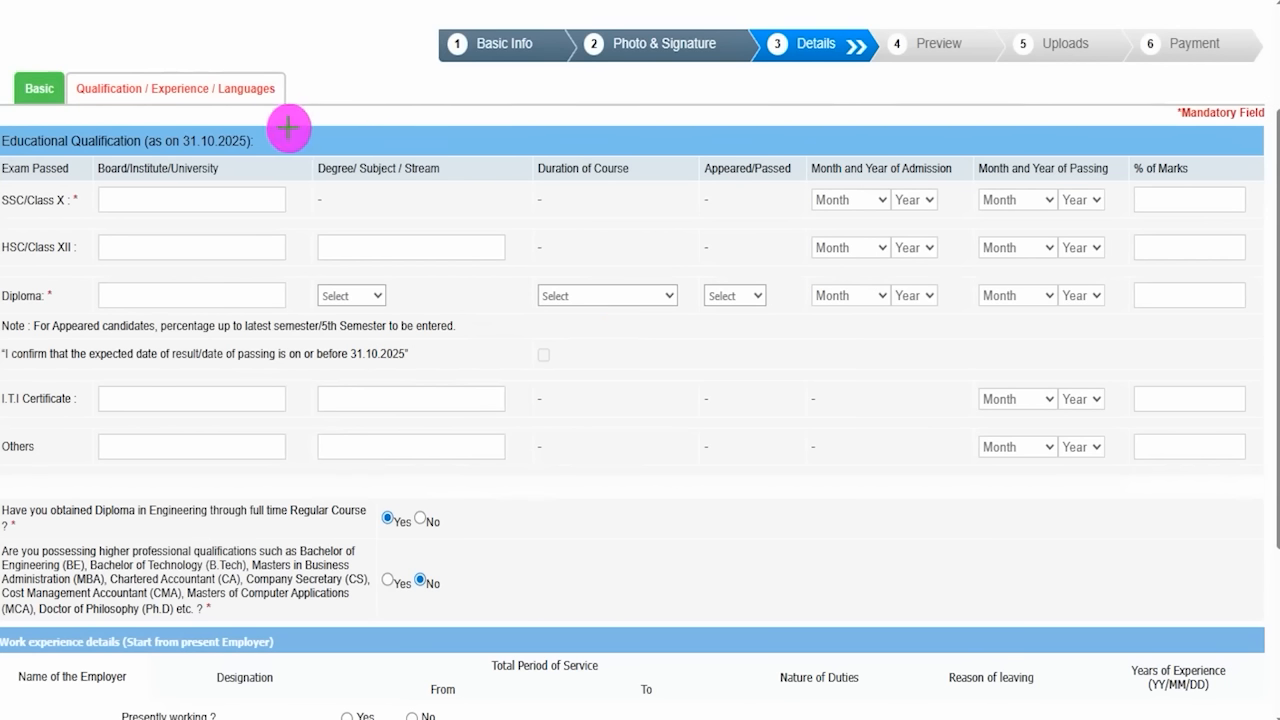
{"action": "left_click_drag", "start_coordinate": [286, 100], "coordinate": [333, 52]}
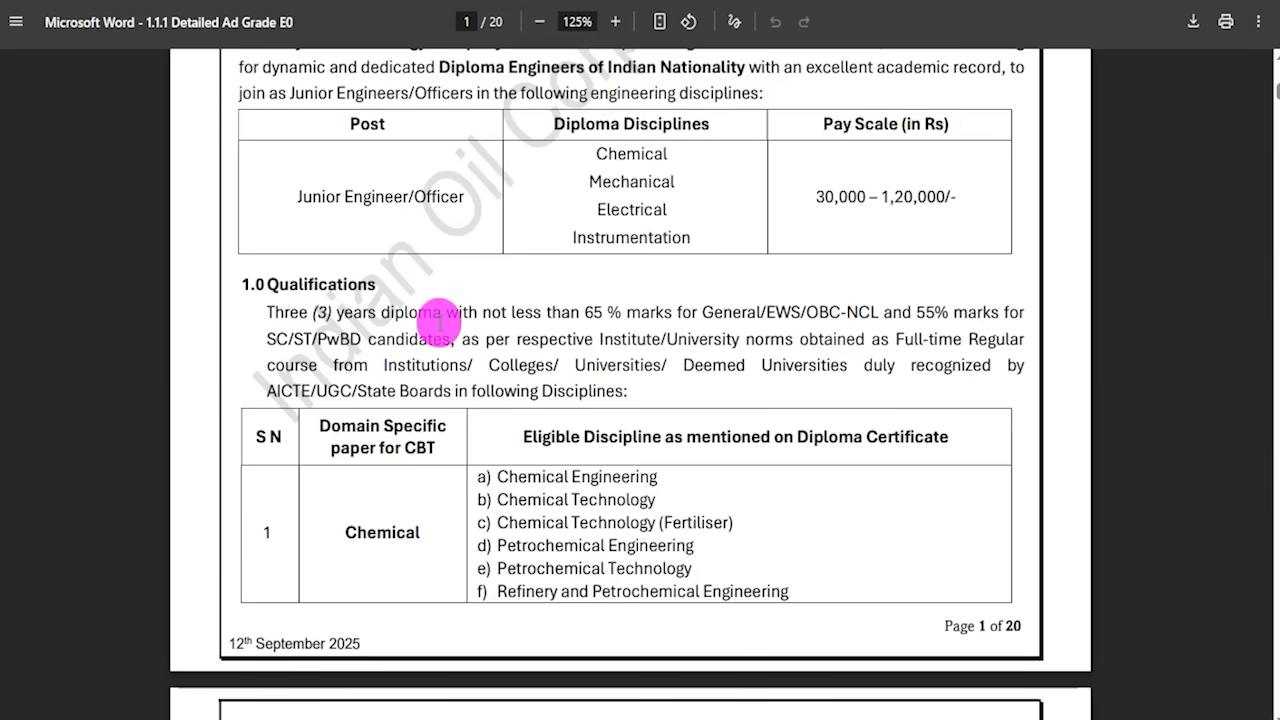
Step: In the detailed advertisement PDF, highlight the three-year diploma requirement, the 65 % marks, the SC/ST/PwBD categories and the 55% marks
{"action": "left_click_drag", "start_coordinate": [284, 312], "coordinate": [458, 312]}
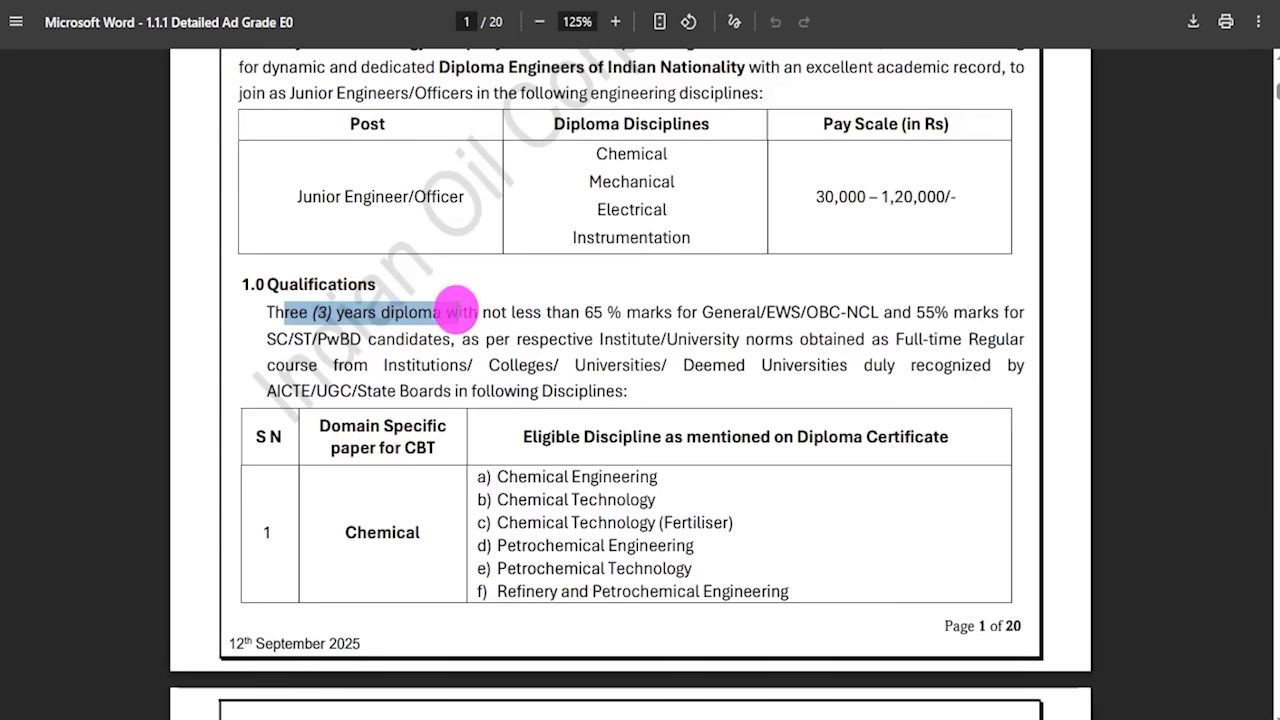
{"action": "left_click_drag", "start_coordinate": [584, 312], "coordinate": [645, 312]}
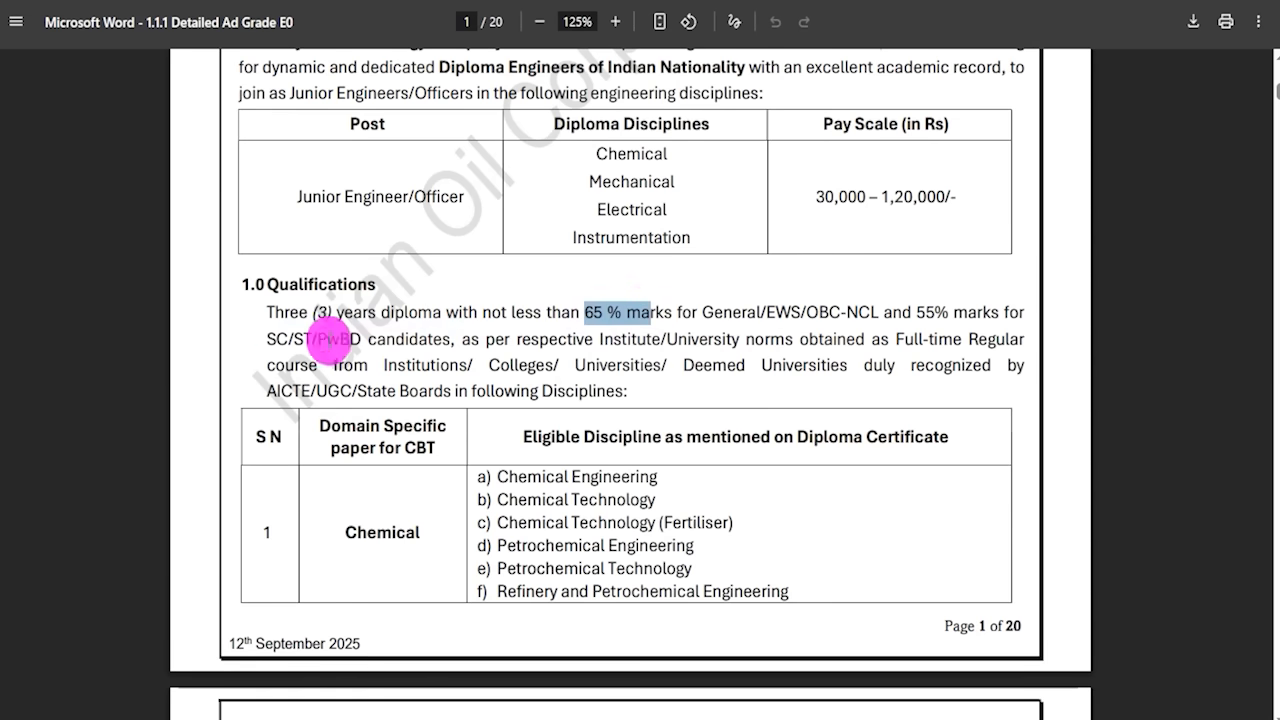
{"action": "left_click_drag", "start_coordinate": [267, 339], "coordinate": [330, 340]}
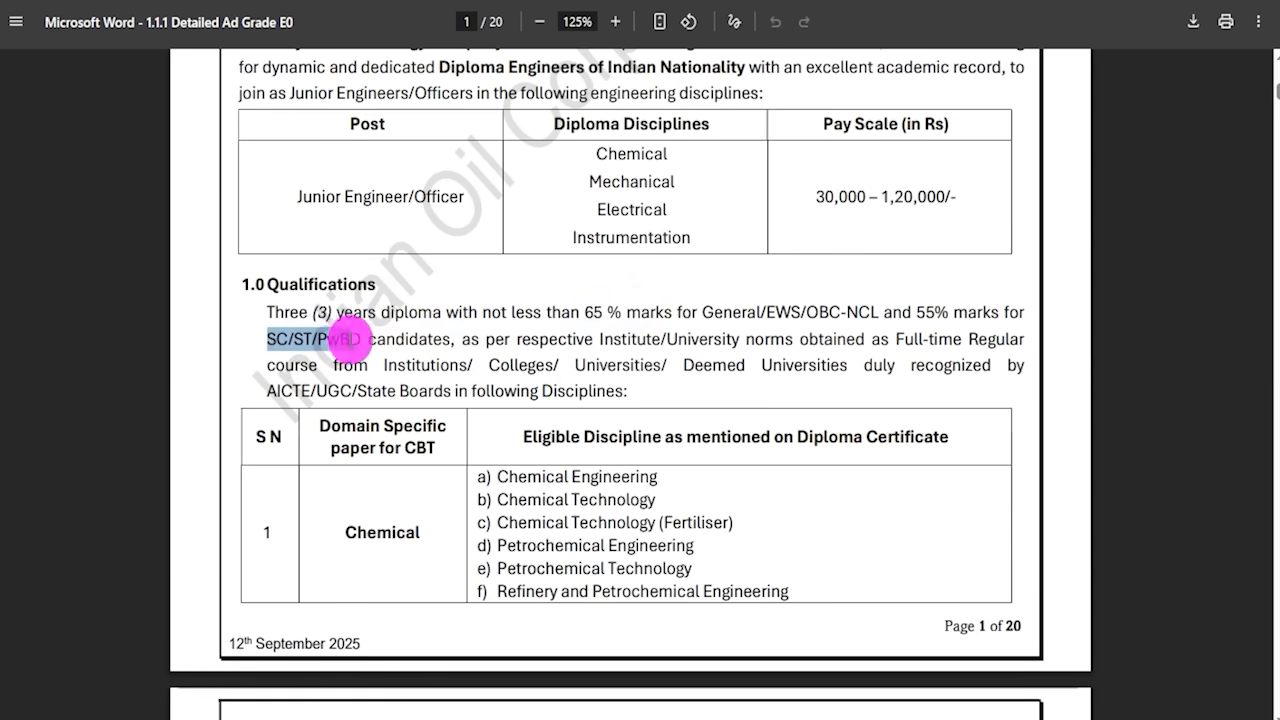
{"action": "left_click_drag", "start_coordinate": [914, 312], "coordinate": [940, 312]}
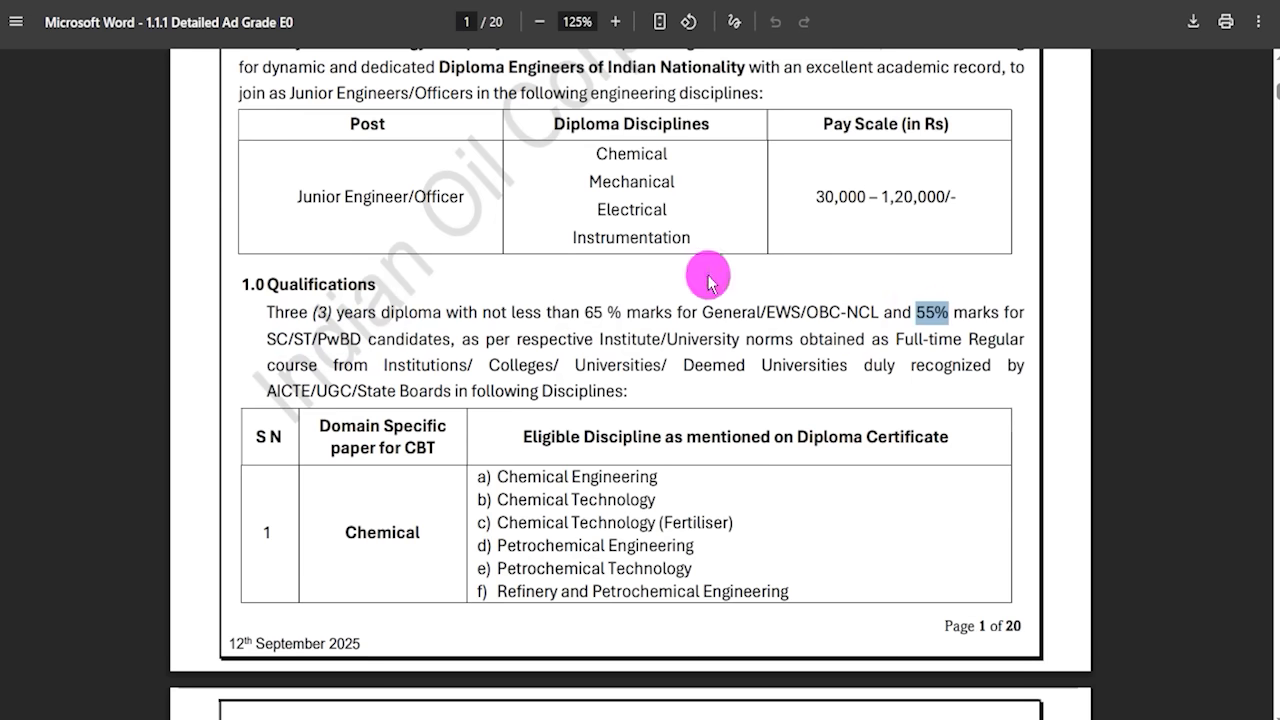
Step: Highlight the Chemical, Mechanical, Electrical and Instrumentation disciplines in the eligibility tables, and return to the diploma qualification text
{"action": "scroll", "coordinate": [363, 400], "scroll_direction": "down", "scroll_amount": 3}
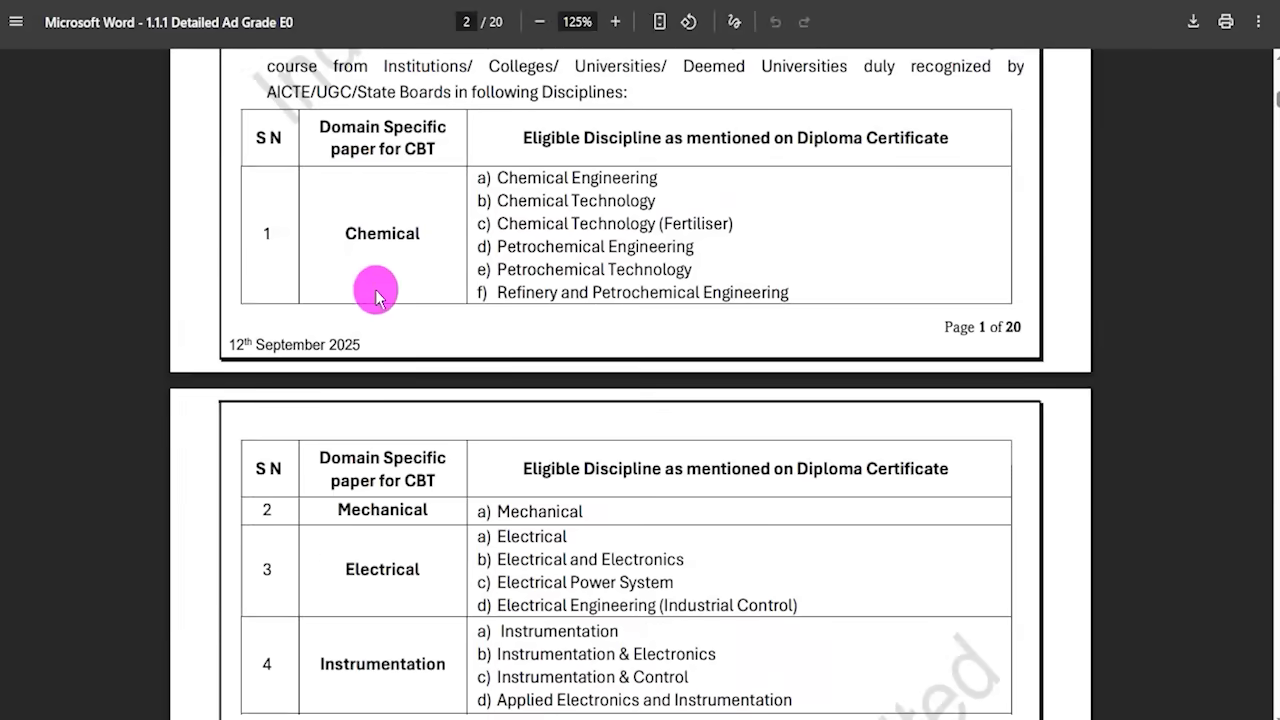
{"action": "left_click_drag", "start_coordinate": [345, 229], "coordinate": [421, 229]}
{"action": "scroll", "coordinate": [408, 337], "scroll_direction": "down", "scroll_amount": 2}
{"action": "left_click_drag", "start_coordinate": [345, 312], "coordinate": [428, 313]}
{"action": "left_click_drag", "start_coordinate": [343, 371], "coordinate": [410, 369]}
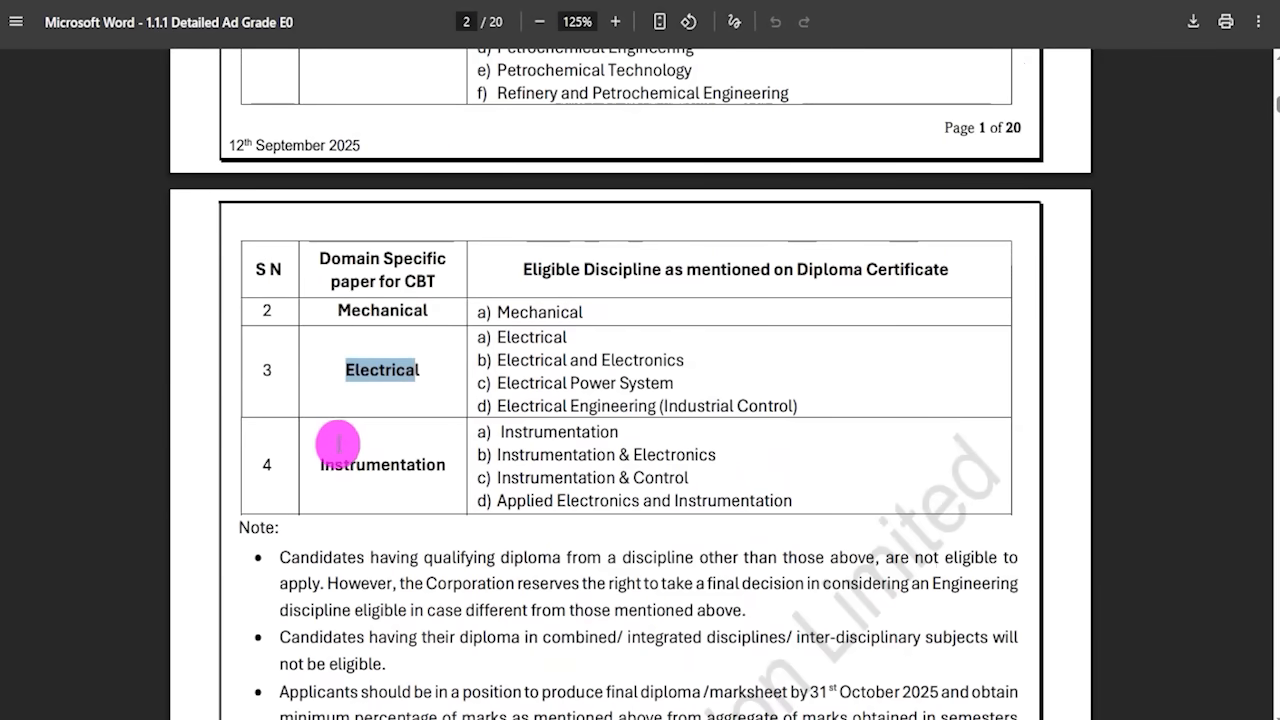
{"action": "left_click_drag", "start_coordinate": [322, 464], "coordinate": [443, 459]}
{"action": "scroll", "coordinate": [443, 459], "scroll_direction": "up", "scroll_amount": 5}
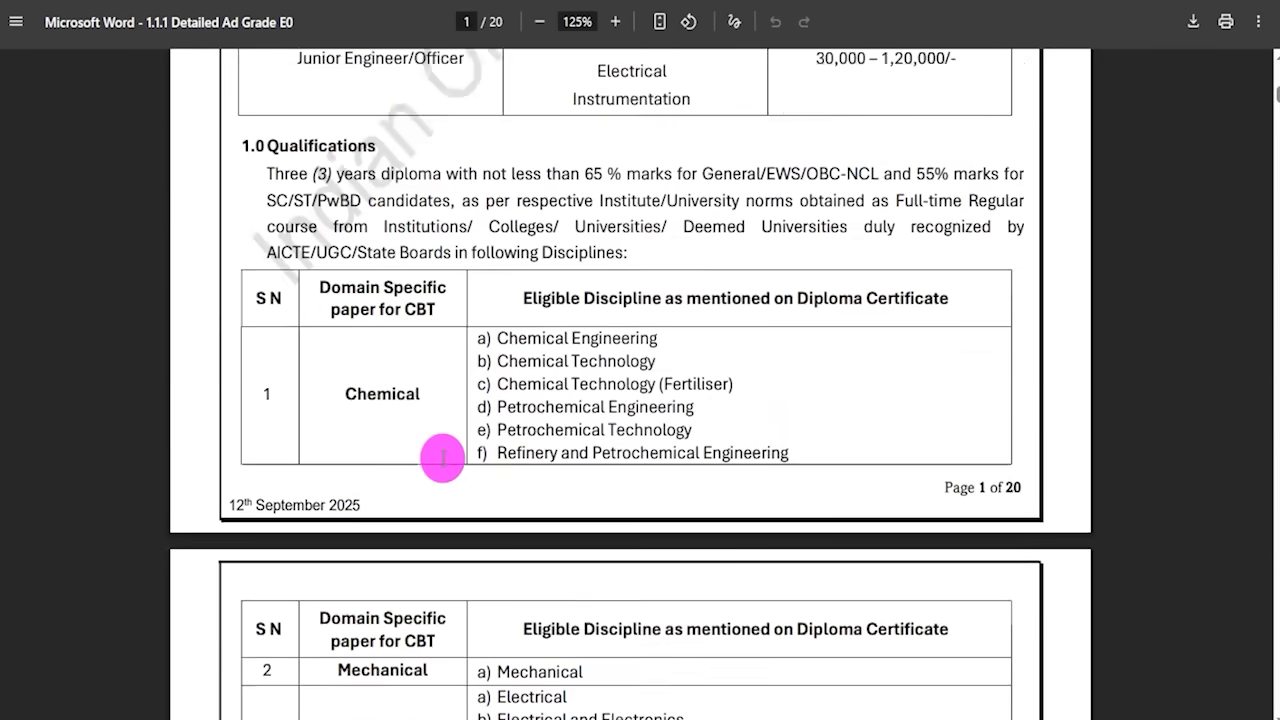
{"action": "left_click_drag", "start_coordinate": [316, 312], "coordinate": [527, 312]}
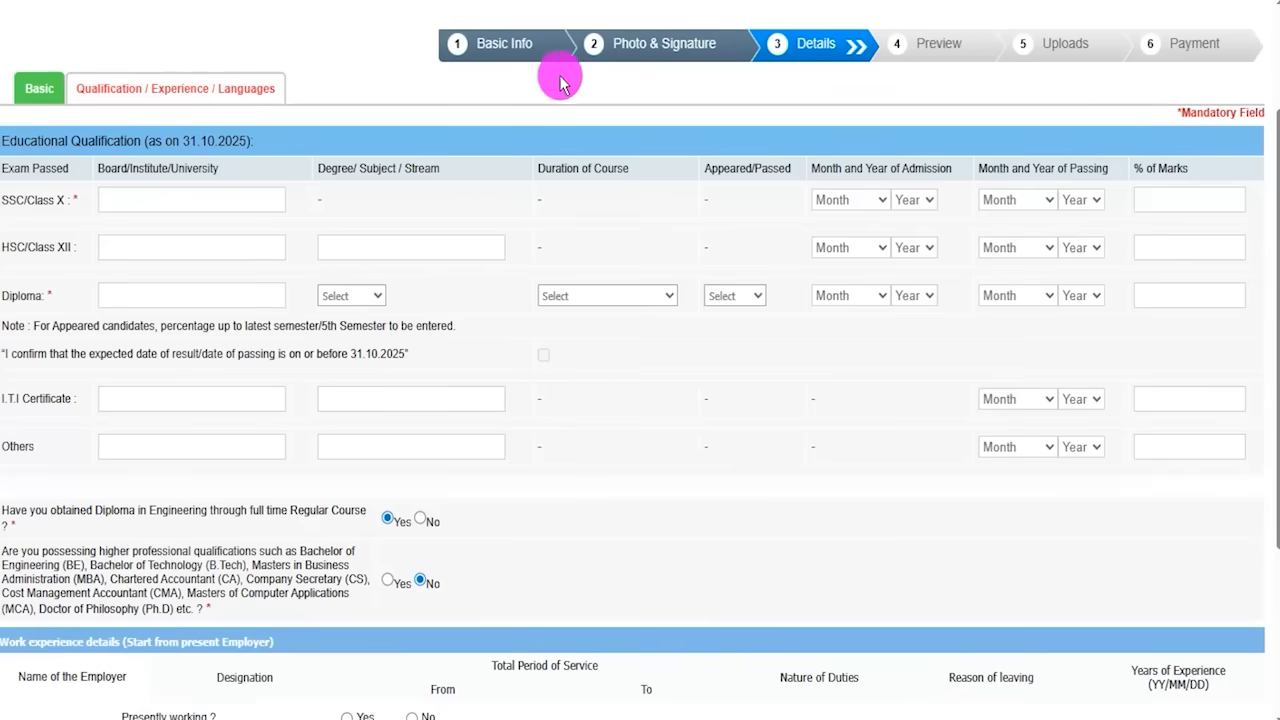
Step: Enter CBSE as the SSC/Class X board and 90.00 as its percentage of marks, checking the admission and passing month and year choices
{"action": "left_click_drag", "start_coordinate": [36, 206], "coordinate": [110, 152]}
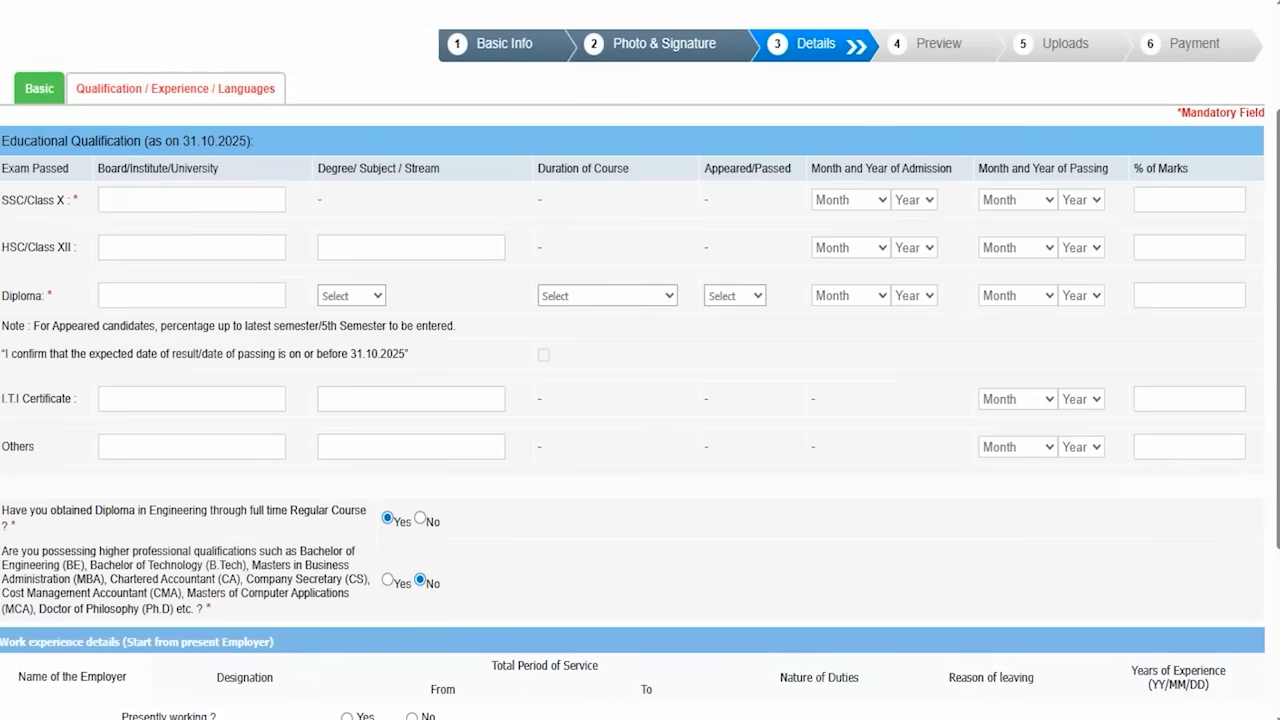
{"action": "left_click", "coordinate": [163, 192]}
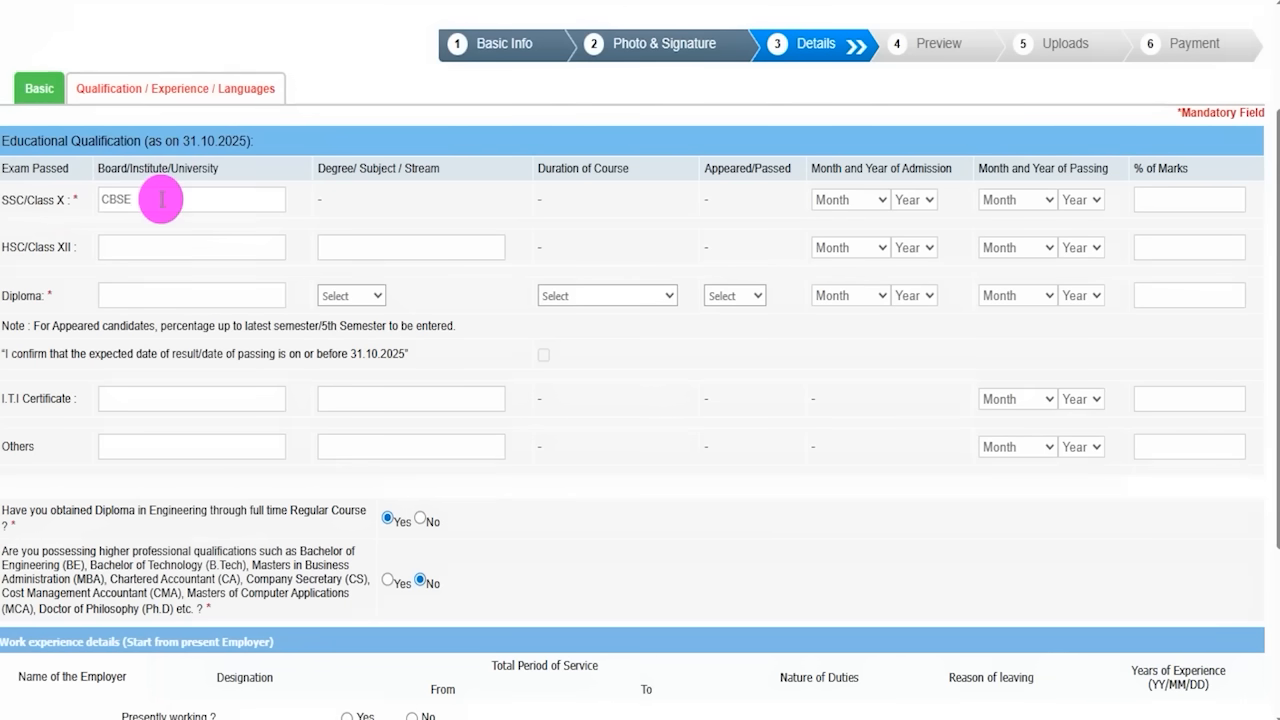
{"action": "left_click", "coordinate": [858, 205]}
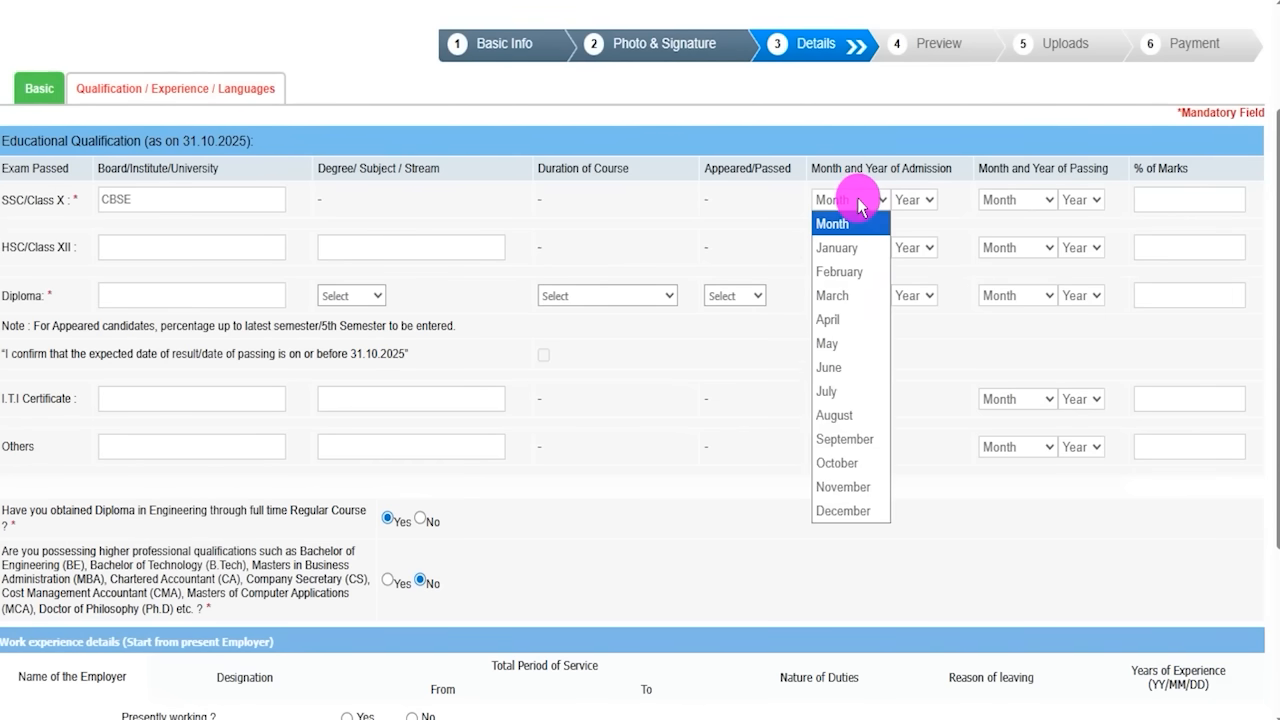
{"action": "left_click", "coordinate": [910, 200]}
{"action": "left_click", "coordinate": [1012, 203]}
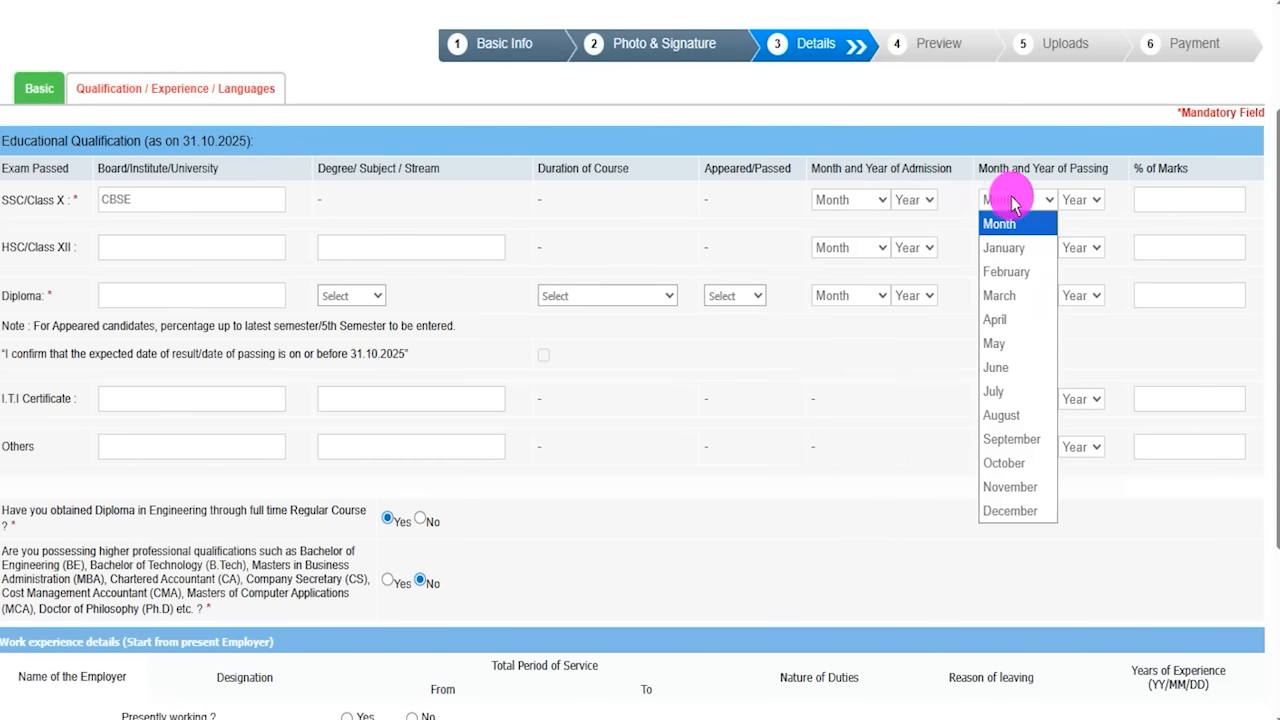
{"action": "left_click", "coordinate": [1078, 201]}
{"action": "left_click", "coordinate": [1143, 198]}
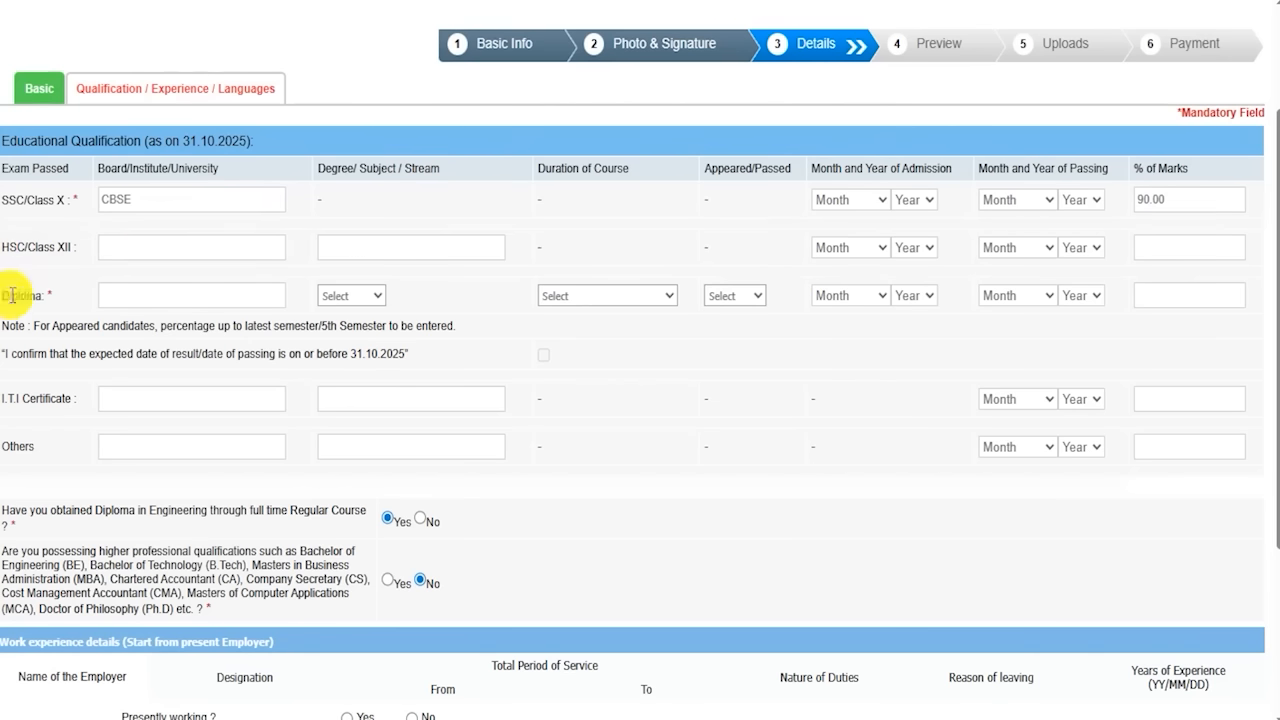
Step: Fill the Diploma row with institute NICT, stream Mechanical, duration Regular Full Time (3 Years) and status Passed
{"action": "left_click", "coordinate": [130, 292]}
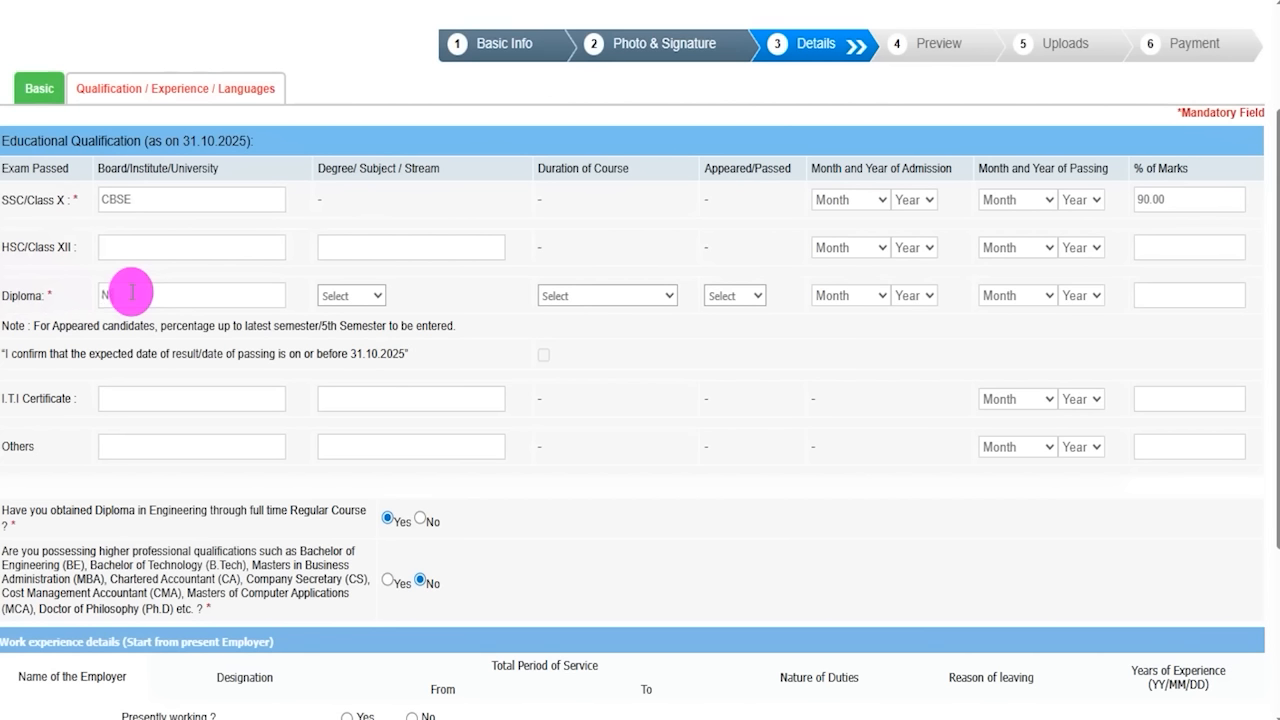
{"action": "type", "text": "NICT"}
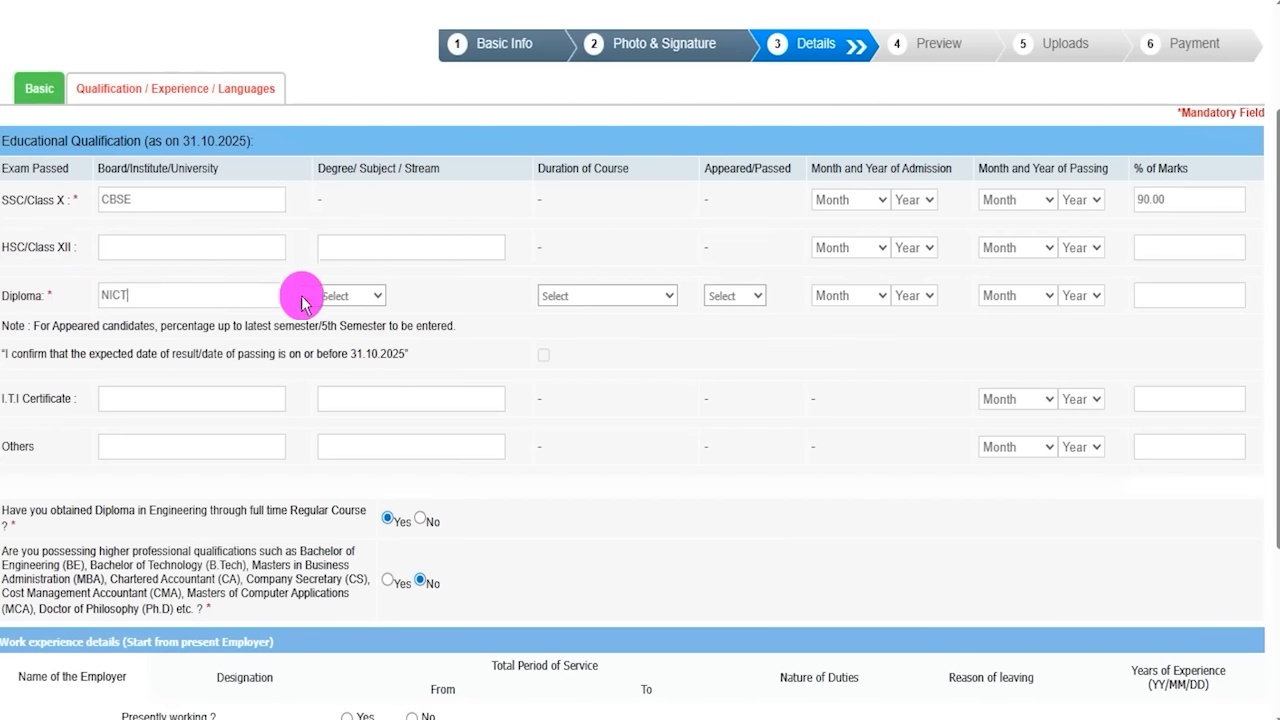
{"action": "left_click", "coordinate": [362, 296]}
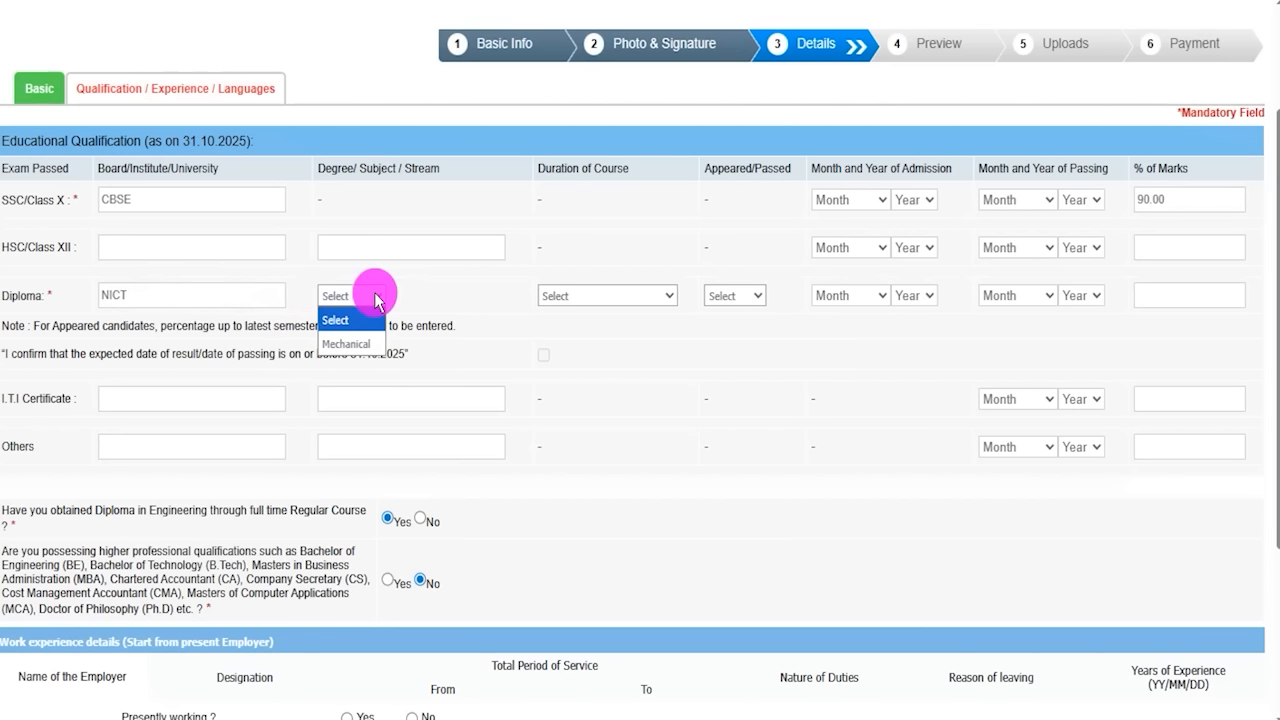
{"action": "left_click", "coordinate": [352, 344]}
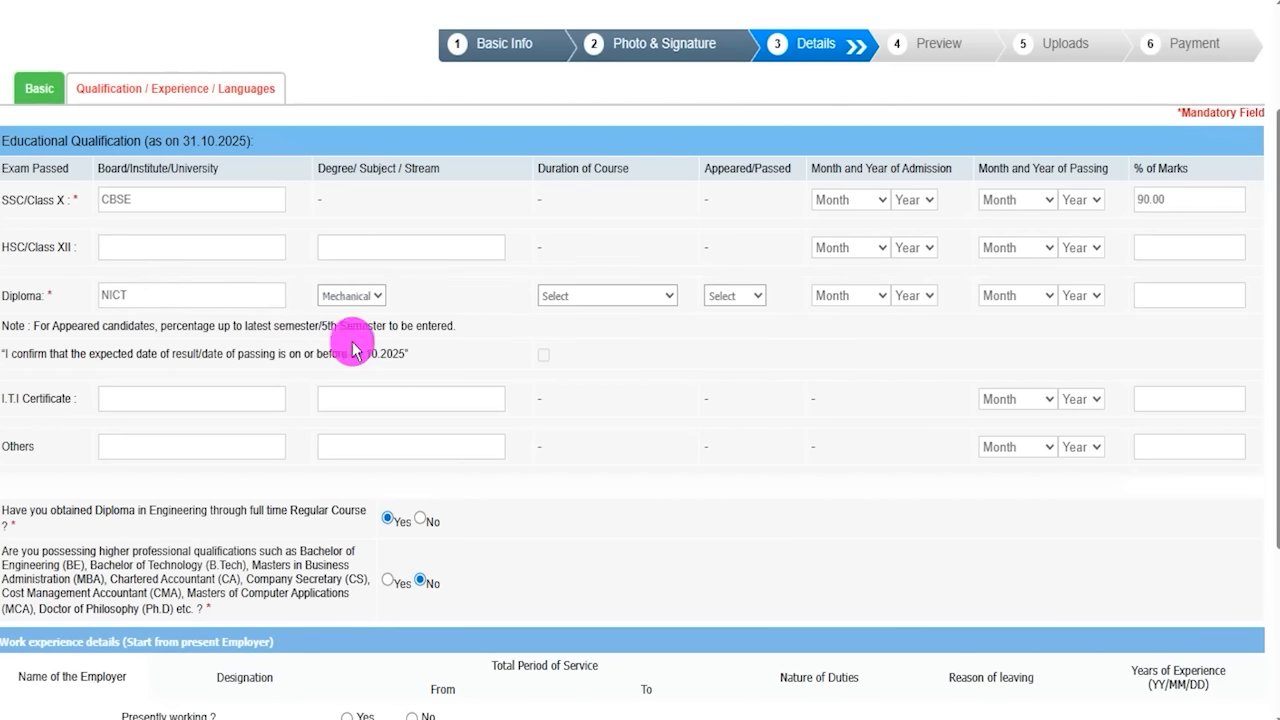
{"action": "left_click", "coordinate": [601, 300]}
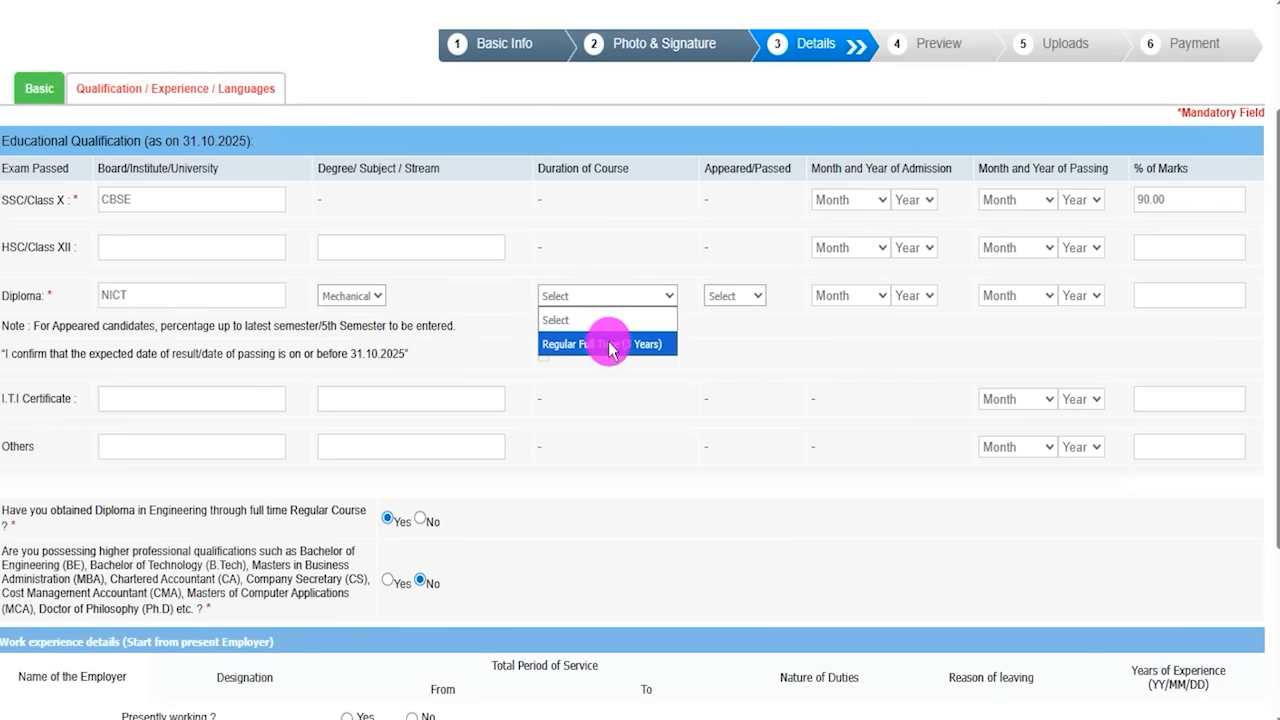
{"action": "left_click", "coordinate": [610, 345]}
{"action": "left_click", "coordinate": [731, 298]}
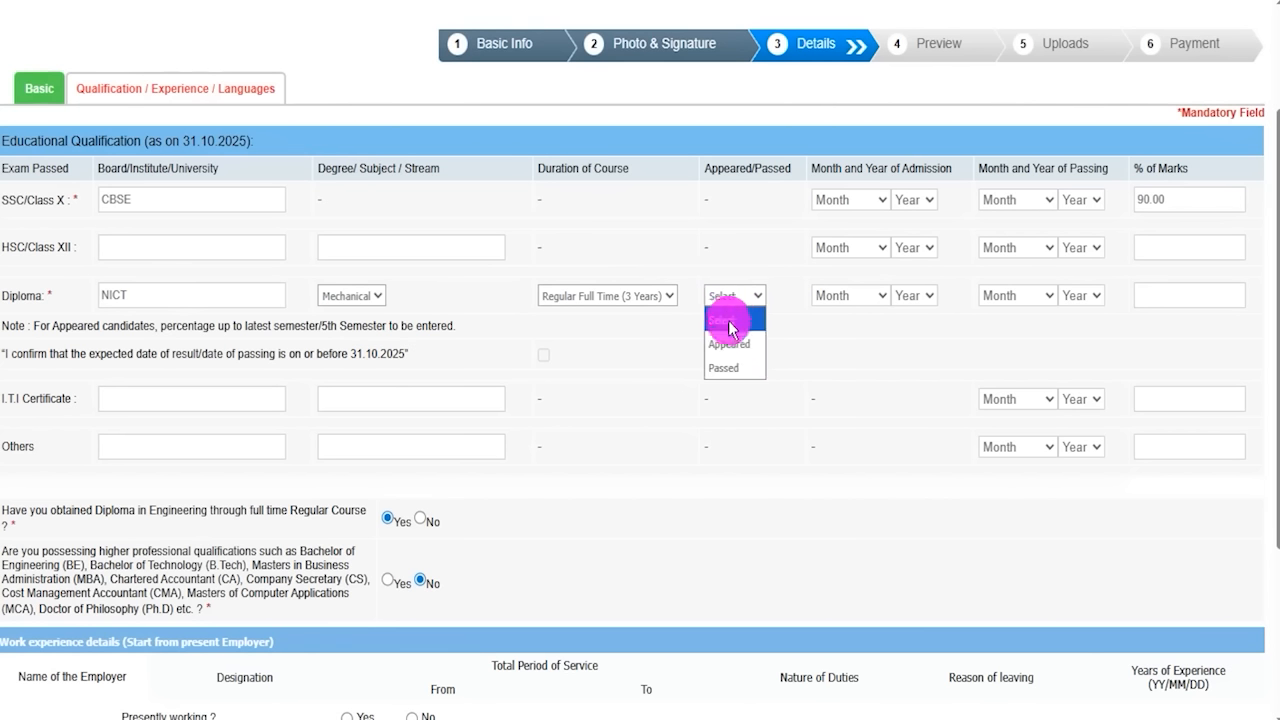
{"action": "left_click", "coordinate": [729, 372]}
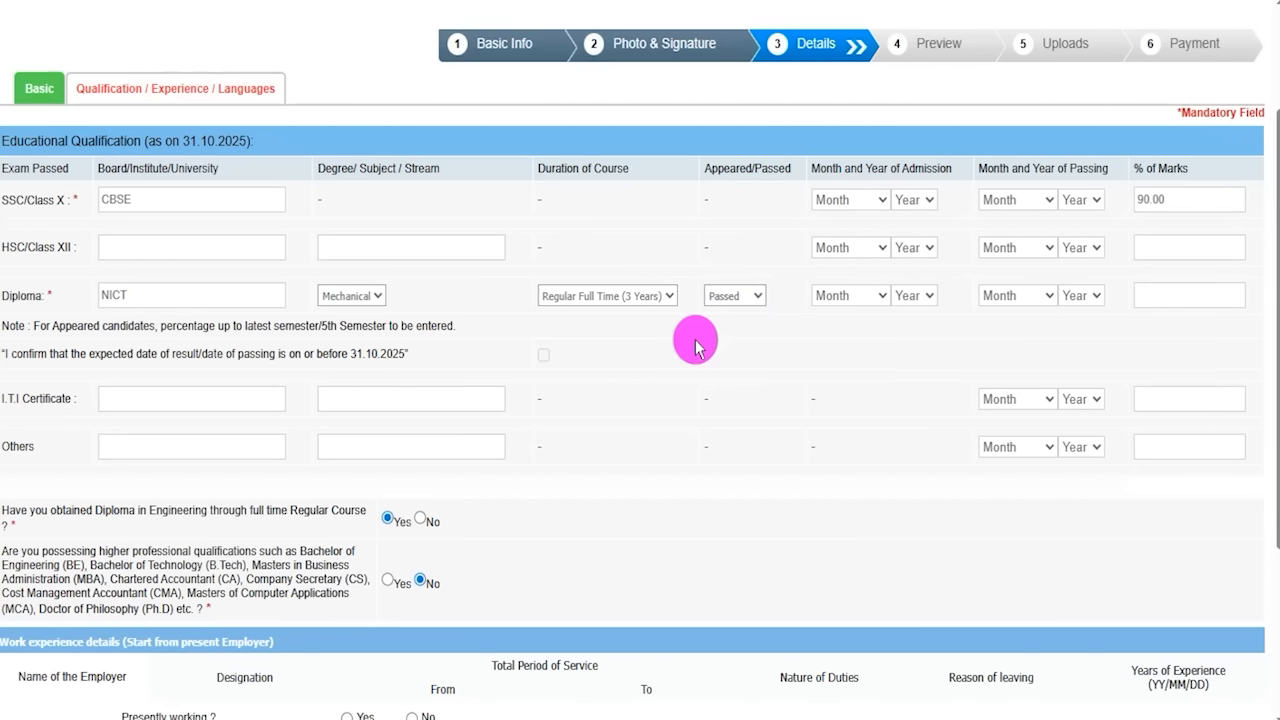
Step: Check the Diploma row's admission and passing month and year choices, and enter 80.00 as its percentage of marks
{"action": "left_click", "coordinate": [841, 300]}
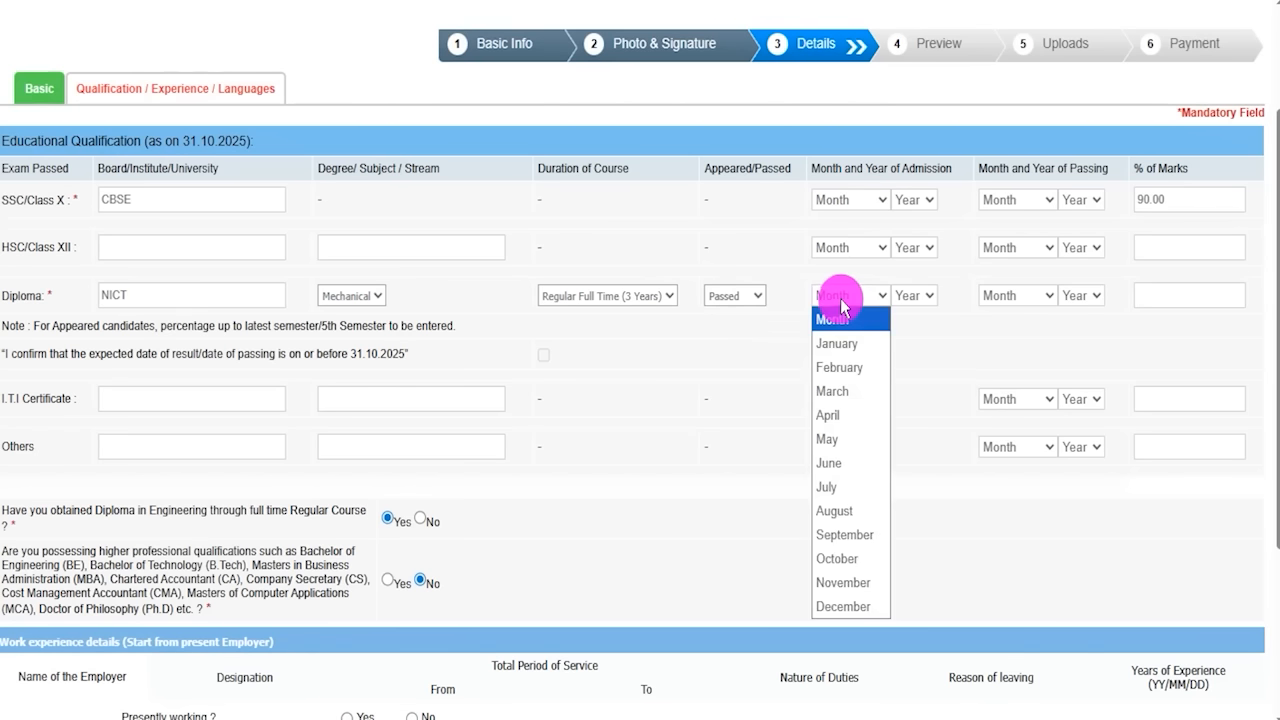
{"action": "left_click", "coordinate": [913, 295]}
{"action": "left_click", "coordinate": [1007, 296]}
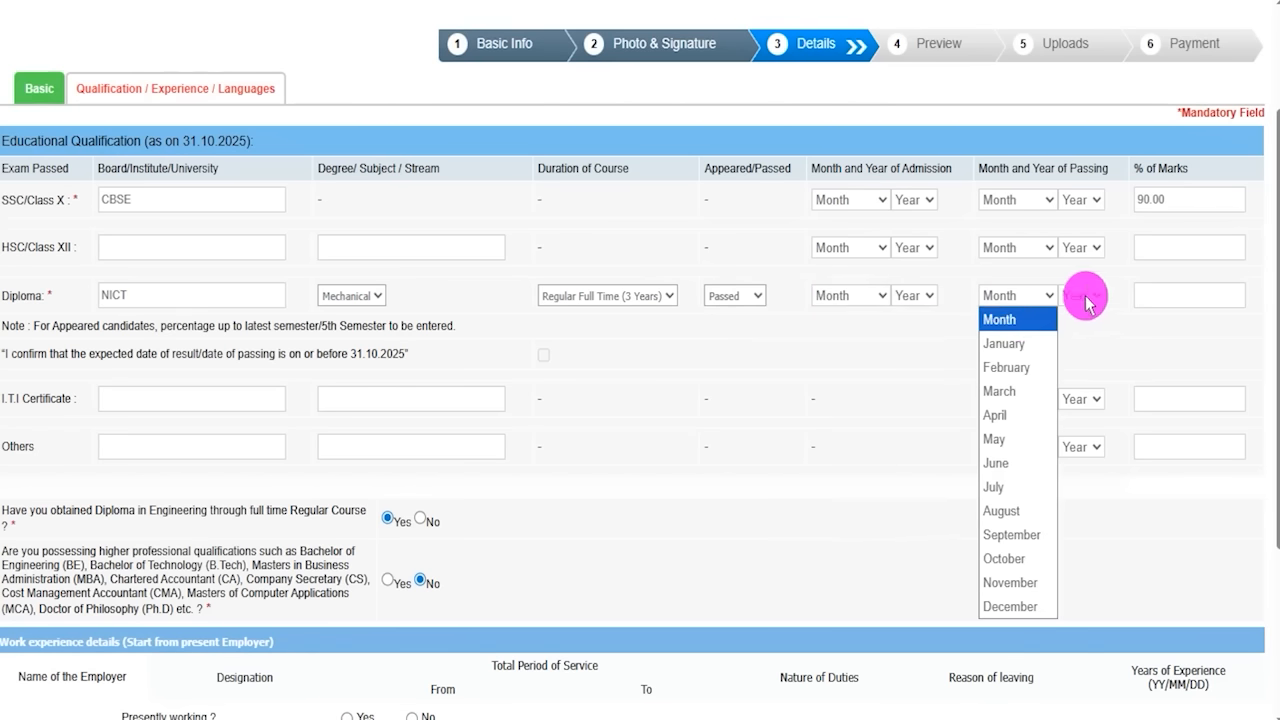
{"action": "left_click", "coordinate": [1085, 297]}
{"action": "left_click", "coordinate": [1064, 320]}
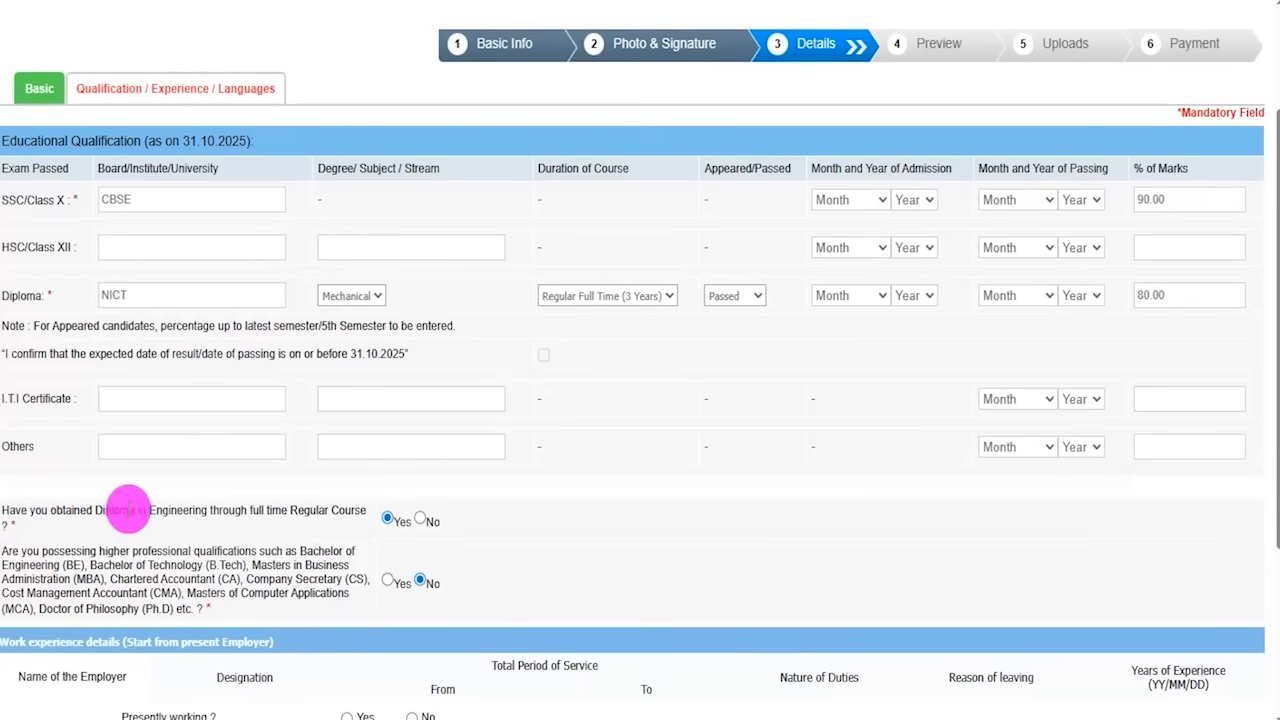
Step: Switch the full-time regular diploma answer to No and back to Yes, and review the higher professional qualifications question
{"action": "left_click", "coordinate": [420, 518]}
{"action": "left_click", "coordinate": [388, 518]}
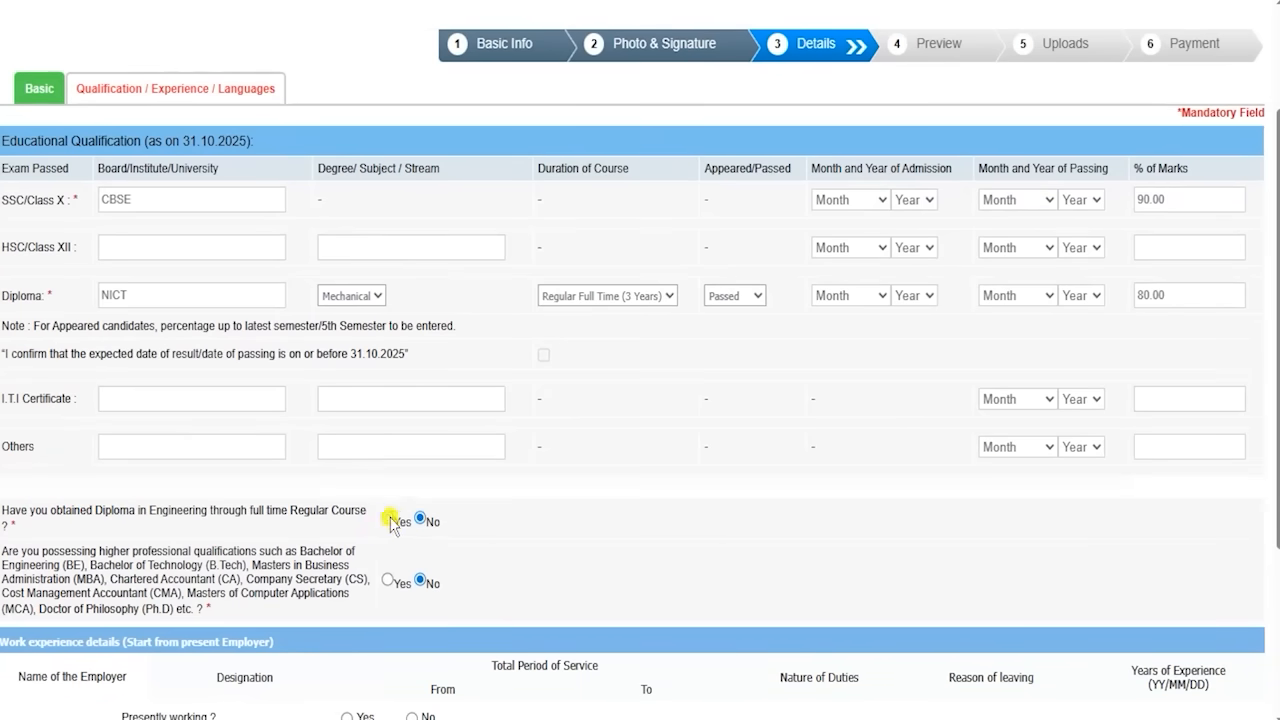
{"action": "scroll", "coordinate": [186, 530], "scroll_direction": "down", "scroll_amount": 2}
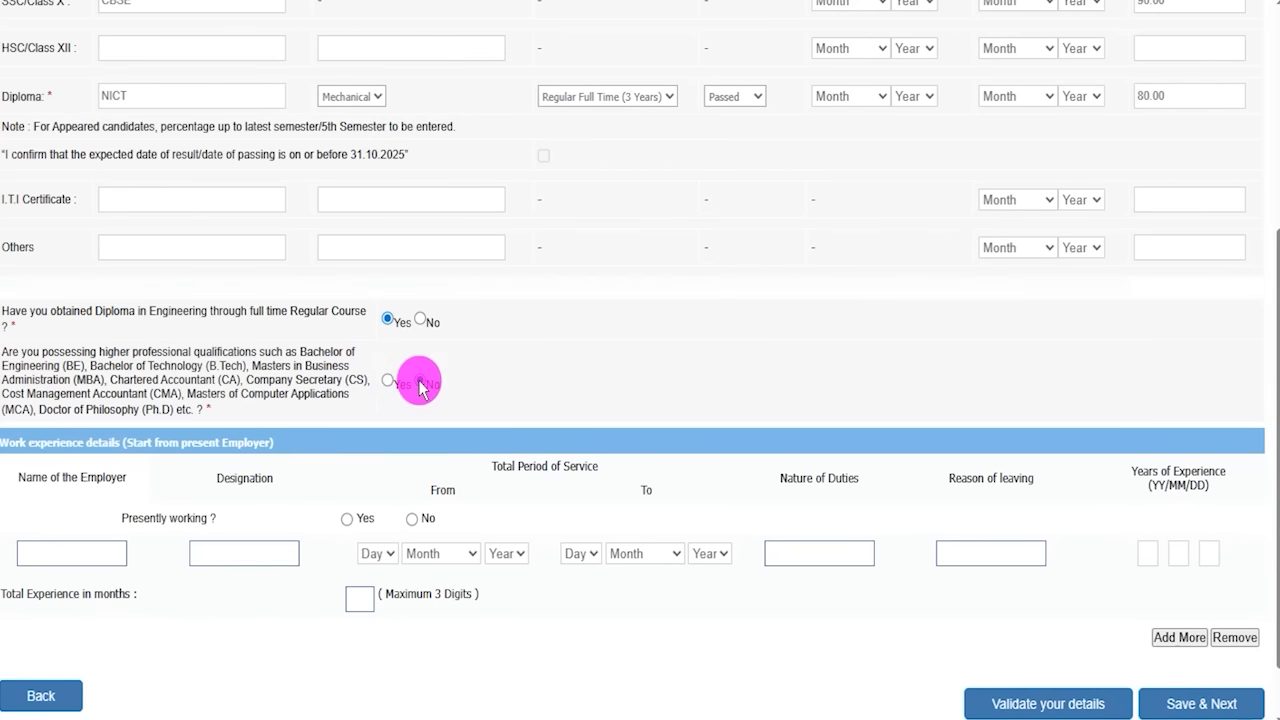
{"action": "scroll", "coordinate": [380, 420], "scroll_direction": "up", "scroll_amount": 3}
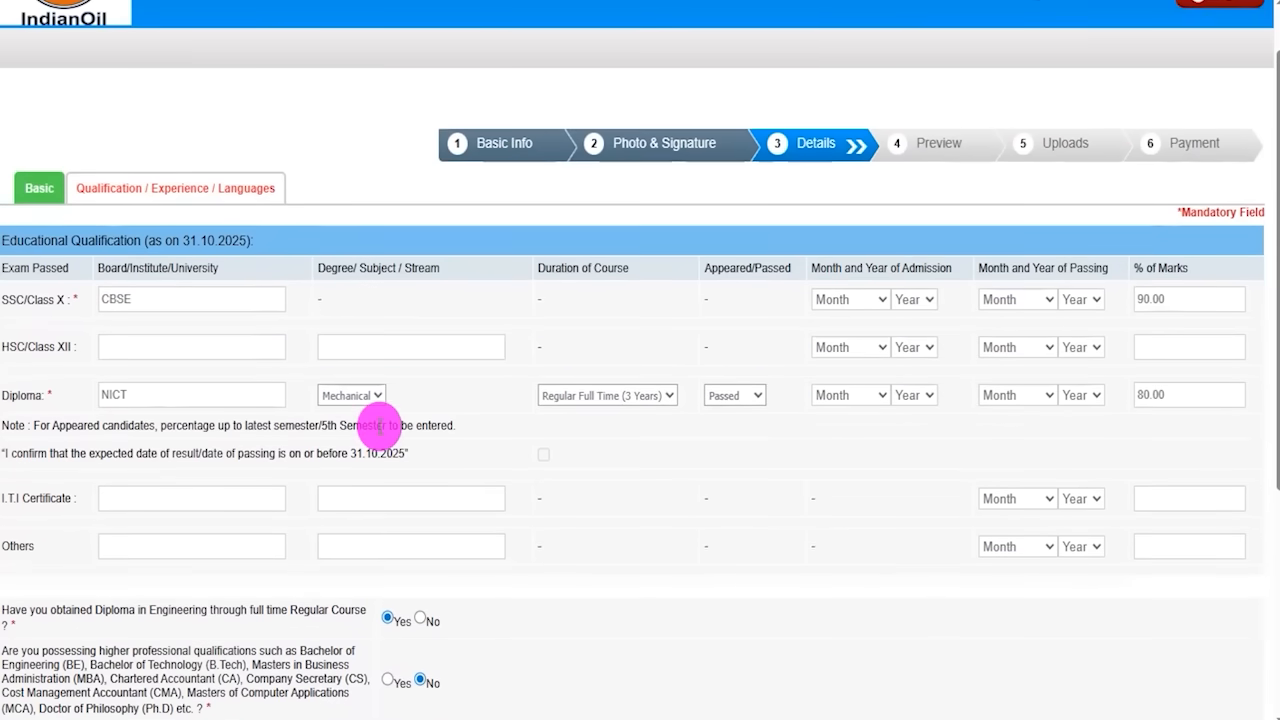
{"action": "scroll", "coordinate": [529, 571], "scroll_direction": "down", "scroll_amount": 3}
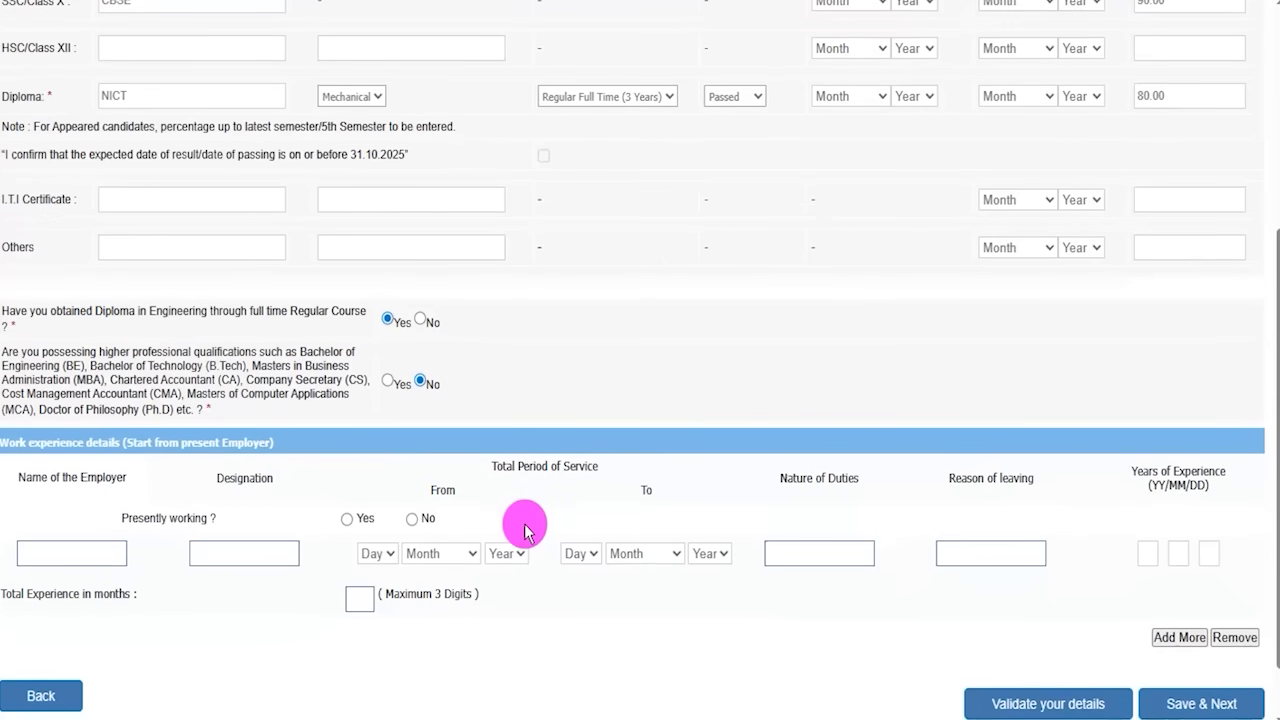
Step: Review the work experience section's employer, designation, presently working, service period, duties, reason of leaving and total experience fields
{"action": "scroll", "coordinate": [497, 484], "scroll_direction": "down", "scroll_amount": 1}
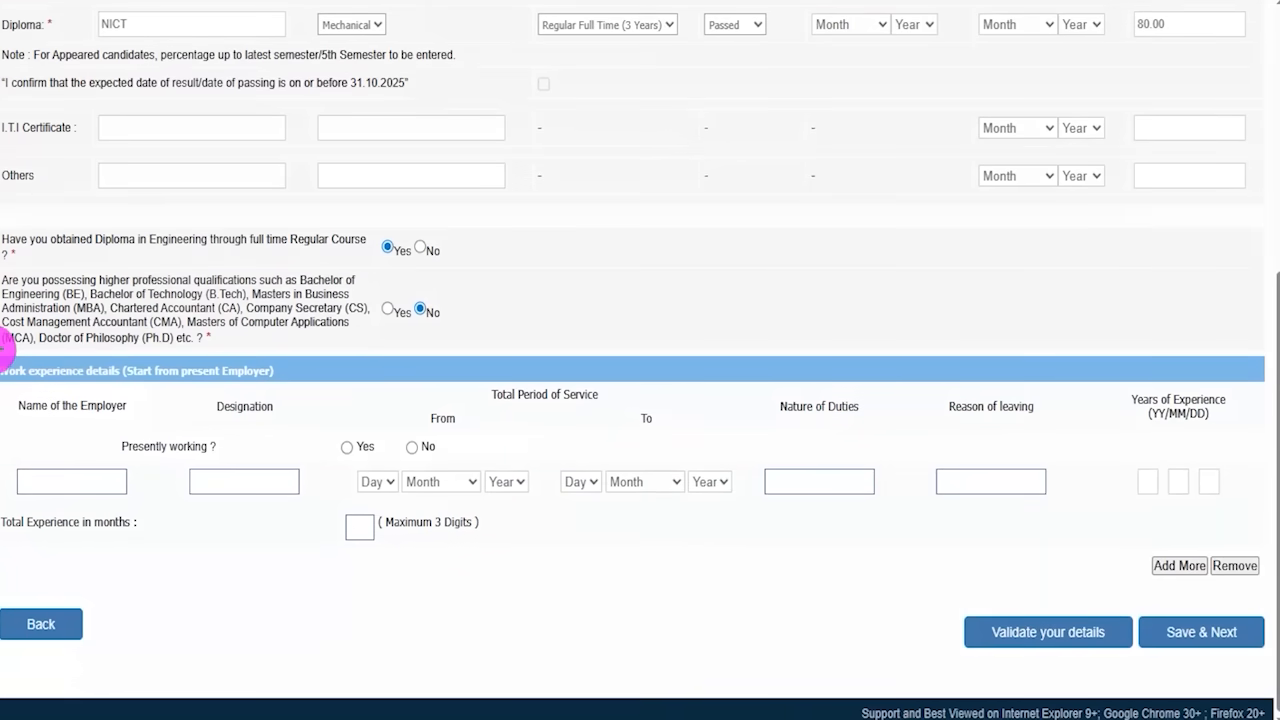
{"action": "mouse_move", "coordinate": [4, 346]}
{"action": "left_mouse_down"}
{"action": "mouse_move", "coordinate": [1140, 500]}
{"action": "mouse_move", "coordinate": [1246, 563]}
{"action": "mouse_move", "coordinate": [1271, 598]}
{"action": "left_mouse_up"}
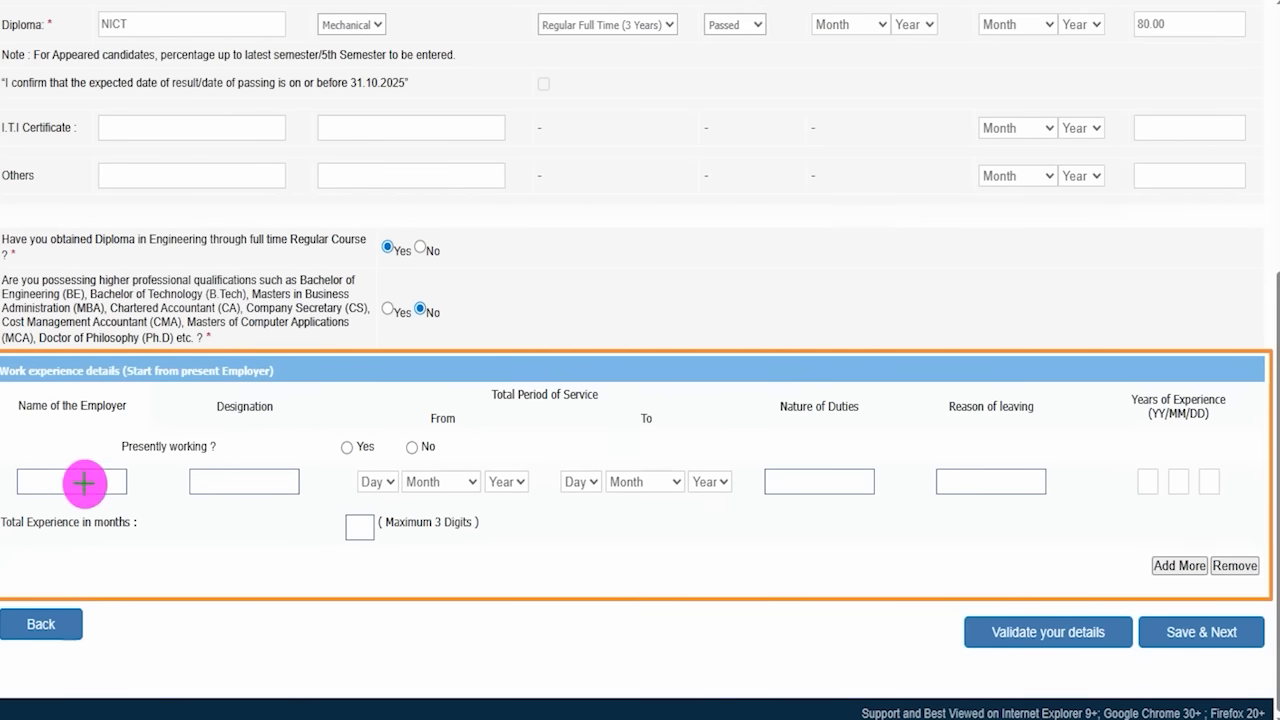
{"action": "left_click_drag", "start_coordinate": [78, 481], "coordinate": [101, 455]}
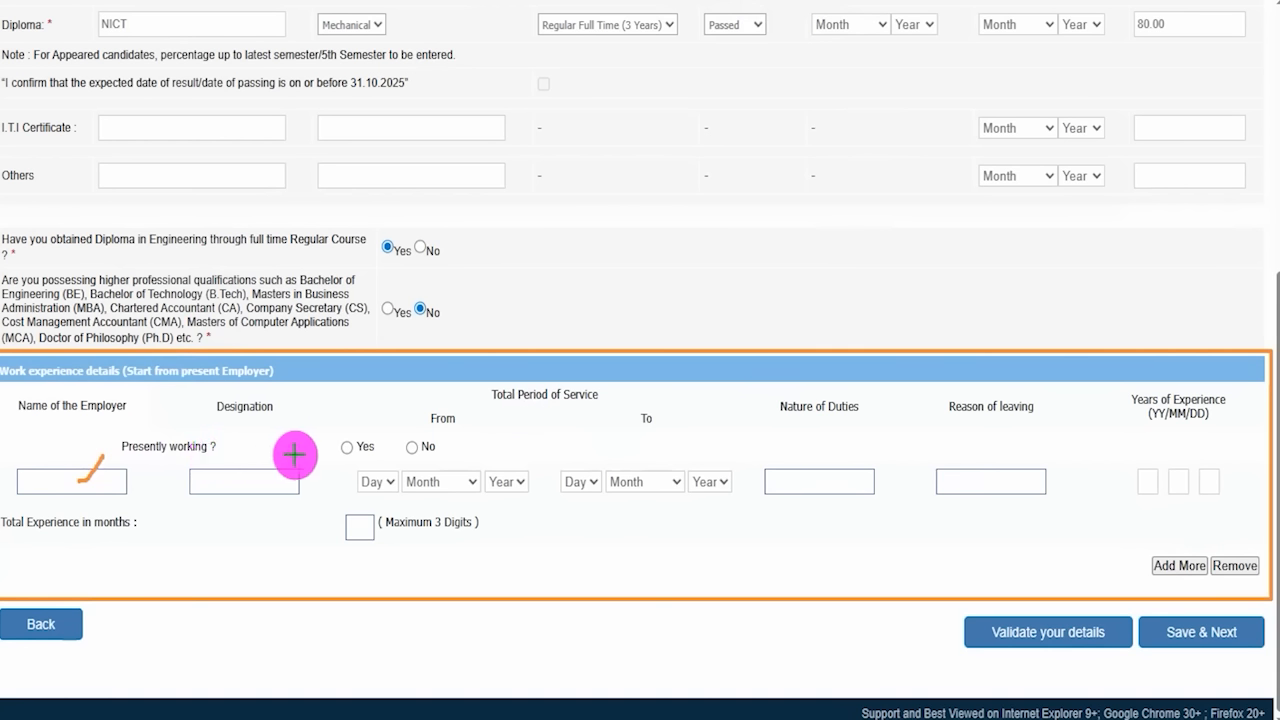
{"action": "mouse_move", "coordinate": [345, 450]}
{"action": "left_mouse_down"}
{"action": "mouse_move", "coordinate": [358, 436]}
{"action": "mouse_move", "coordinate": [439, 428]}
{"action": "left_mouse_up"}
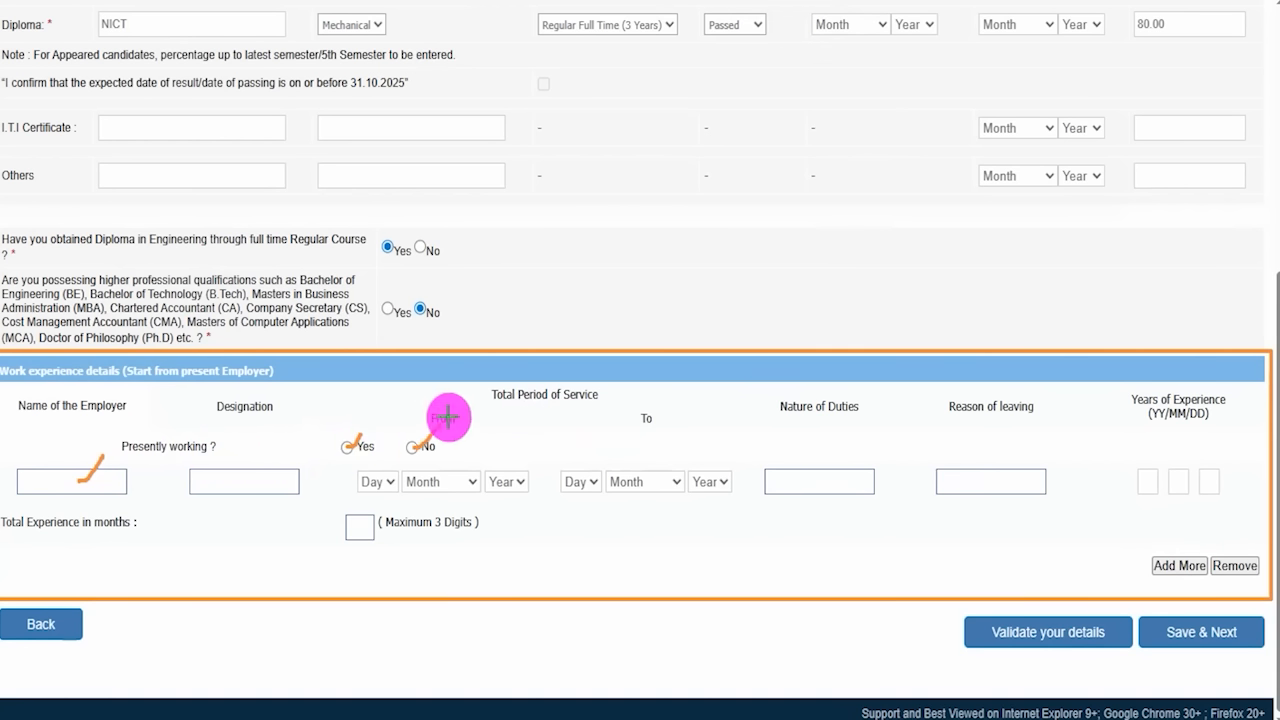
{"action": "left_click_drag", "start_coordinate": [268, 482], "coordinate": [297, 469]}
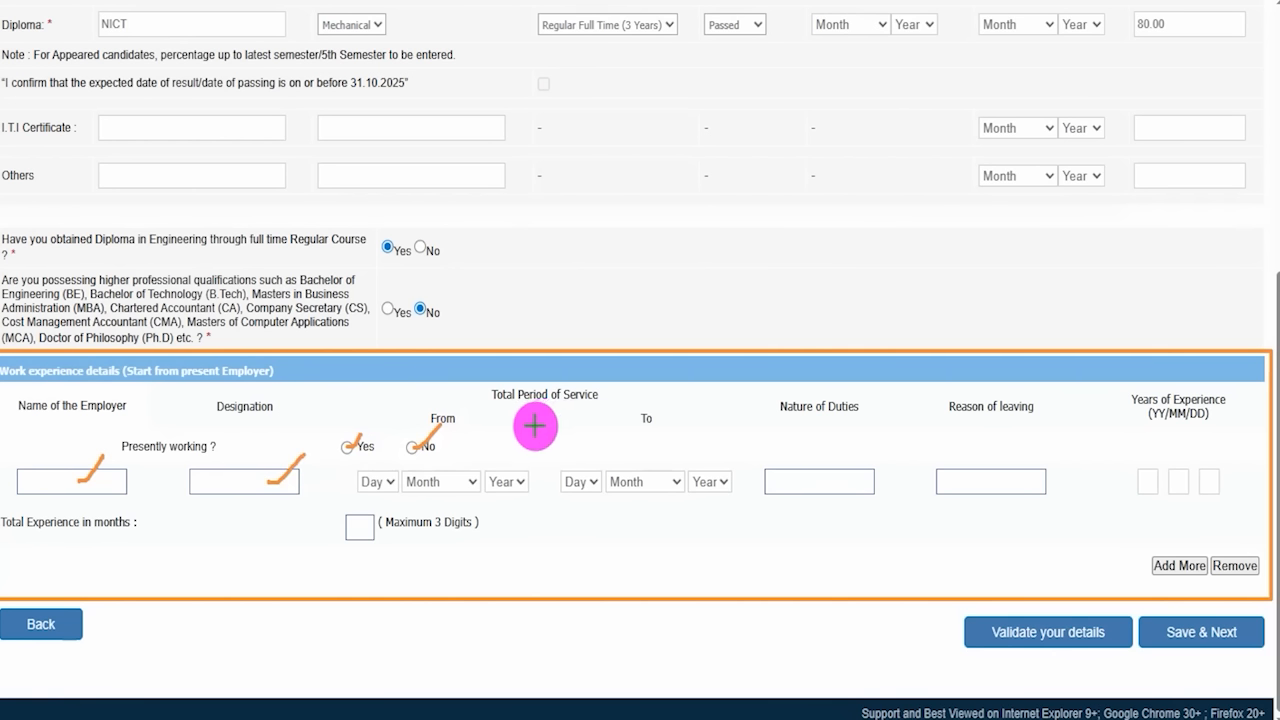
{"action": "left_click_drag", "start_coordinate": [461, 476], "coordinate": [515, 433]}
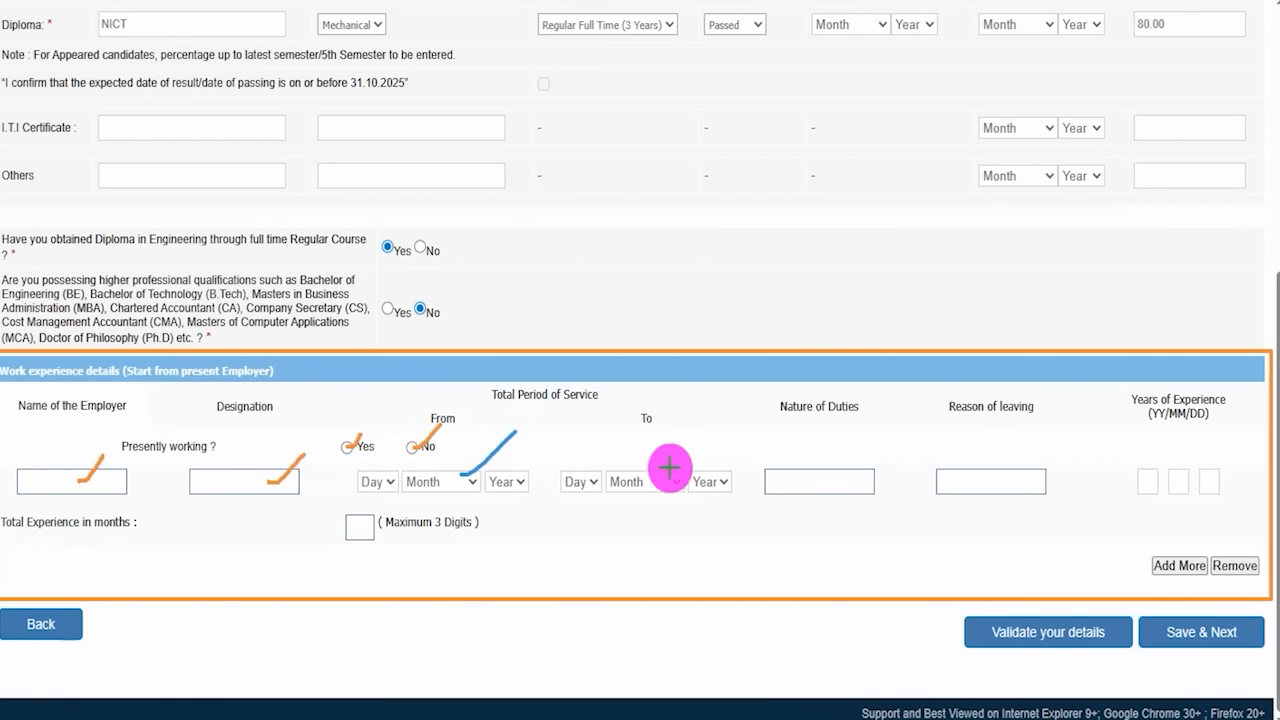
{"action": "left_click_drag", "start_coordinate": [656, 463], "coordinate": [698, 410]}
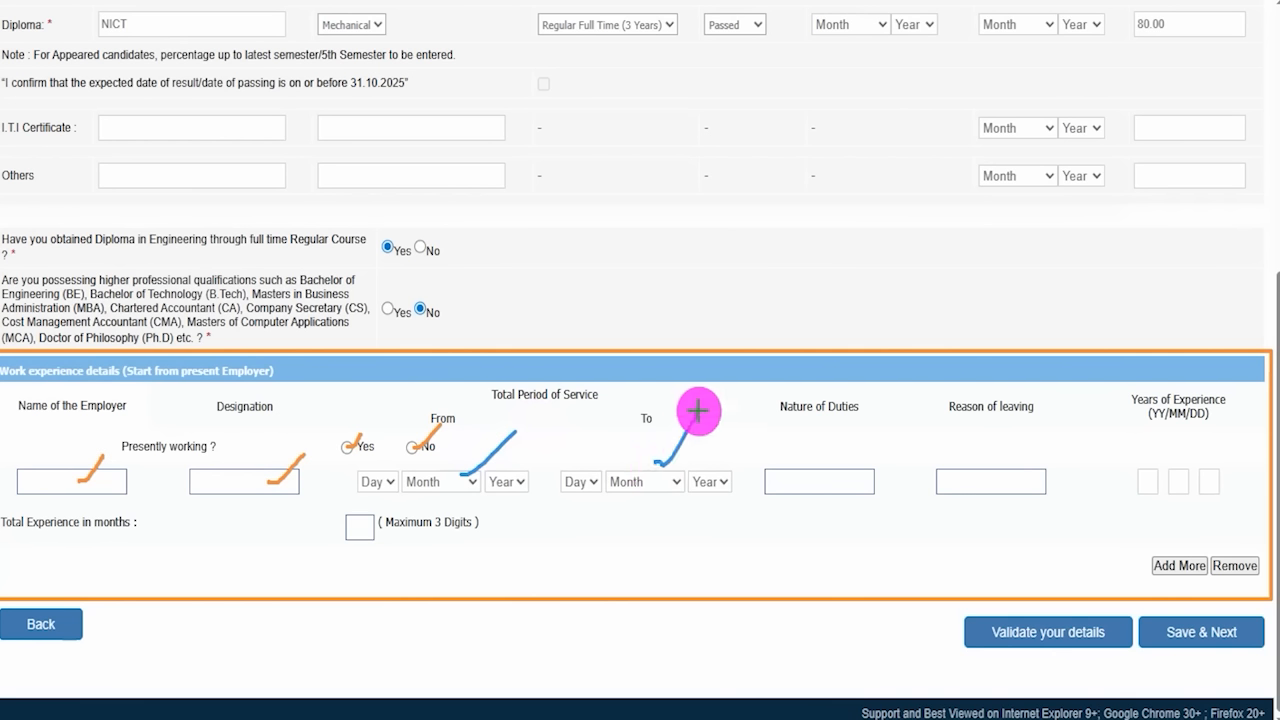
{"action": "left_click_drag", "start_coordinate": [830, 477], "coordinate": [877, 449]}
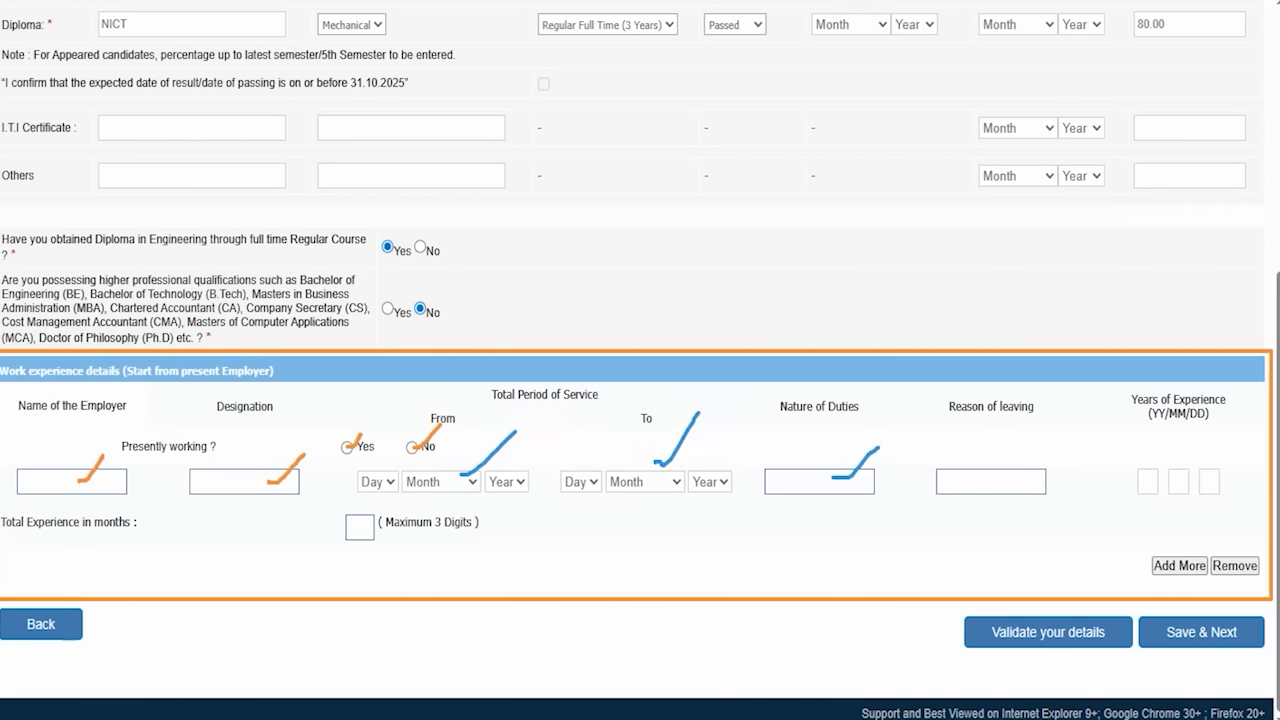
{"action": "left_click_drag", "start_coordinate": [1006, 480], "coordinate": [1048, 451]}
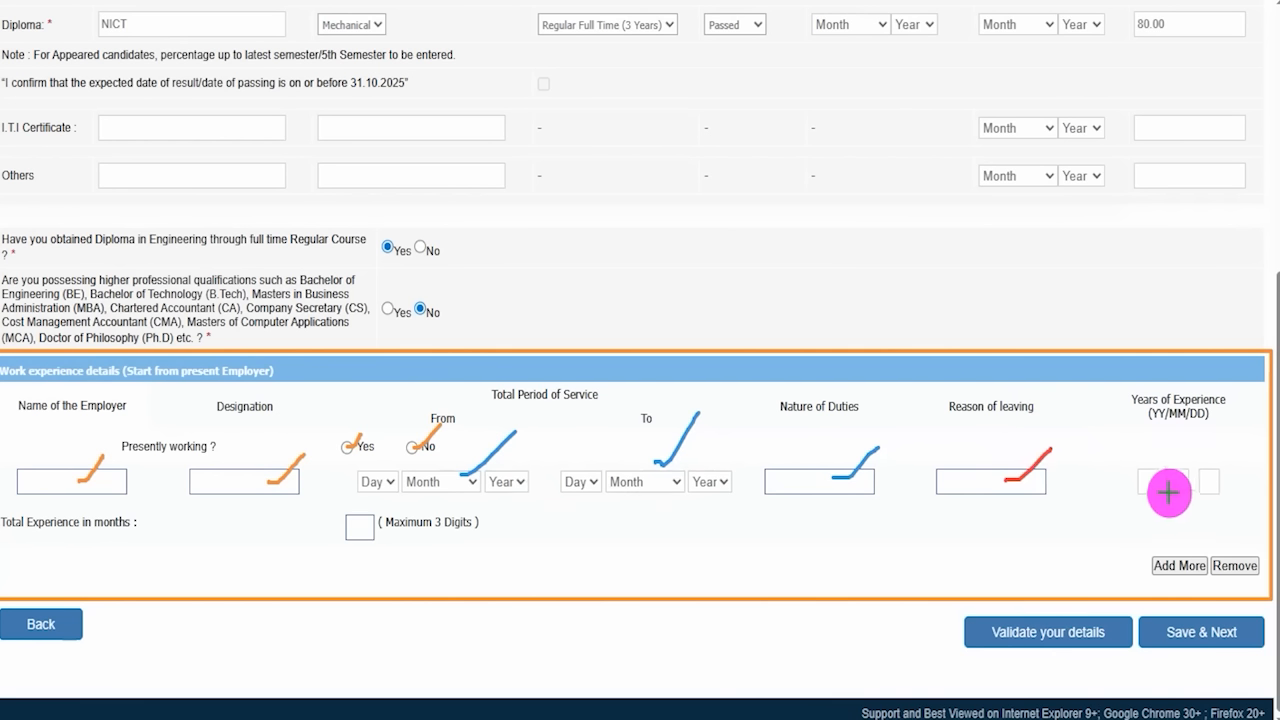
{"action": "left_click_drag", "start_coordinate": [1166, 483], "coordinate": [1215, 458]}
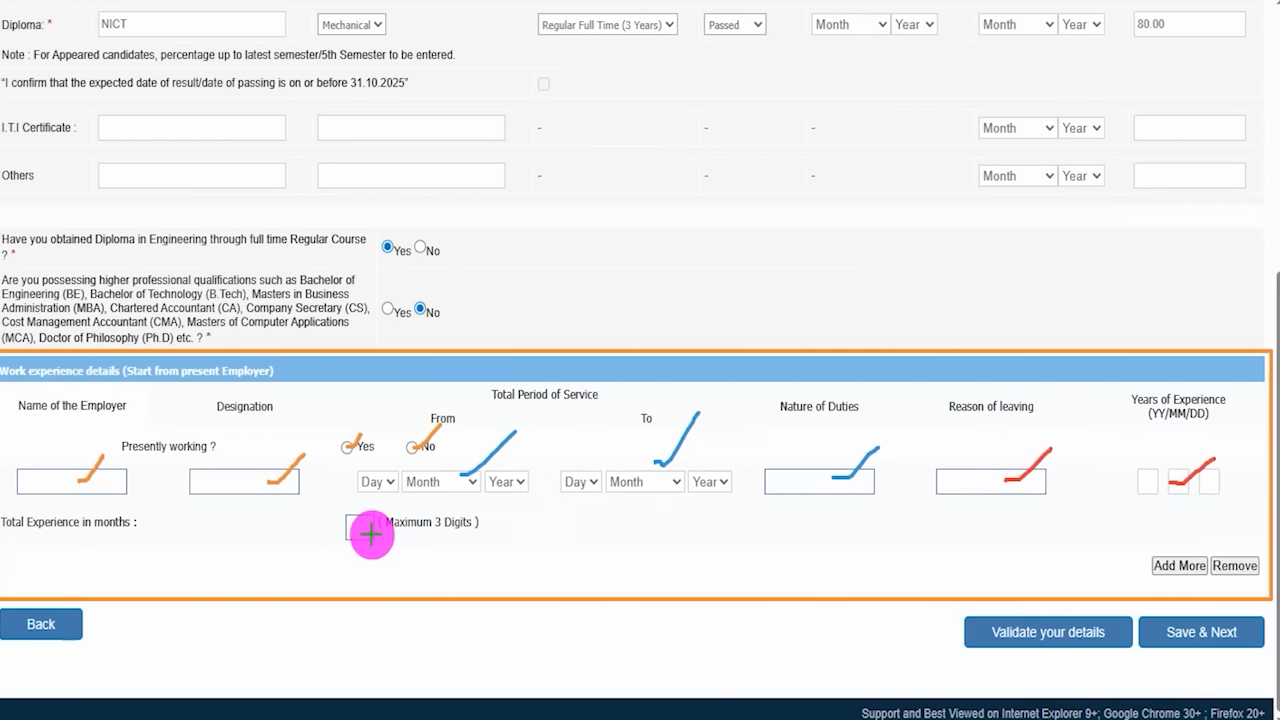
{"action": "left_click_drag", "start_coordinate": [366, 532], "coordinate": [411, 491]}
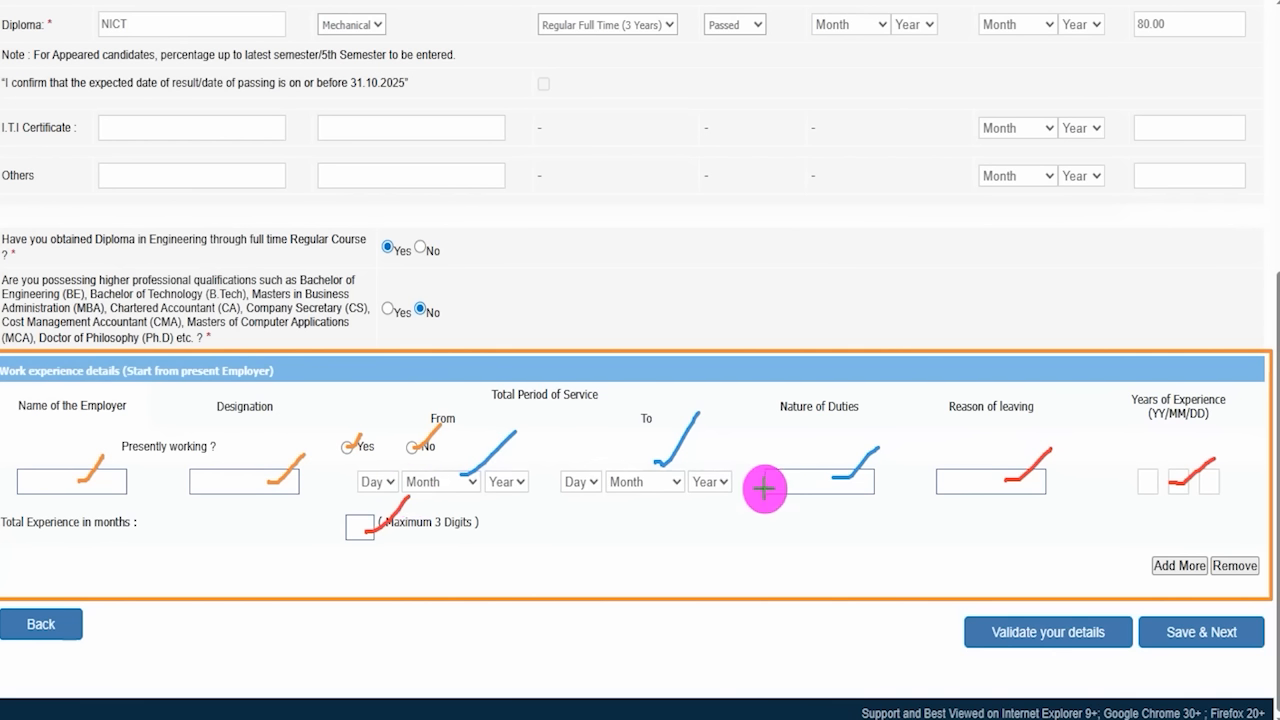
{"action": "left_click_drag", "start_coordinate": [596, 424], "coordinate": [712, 361]}
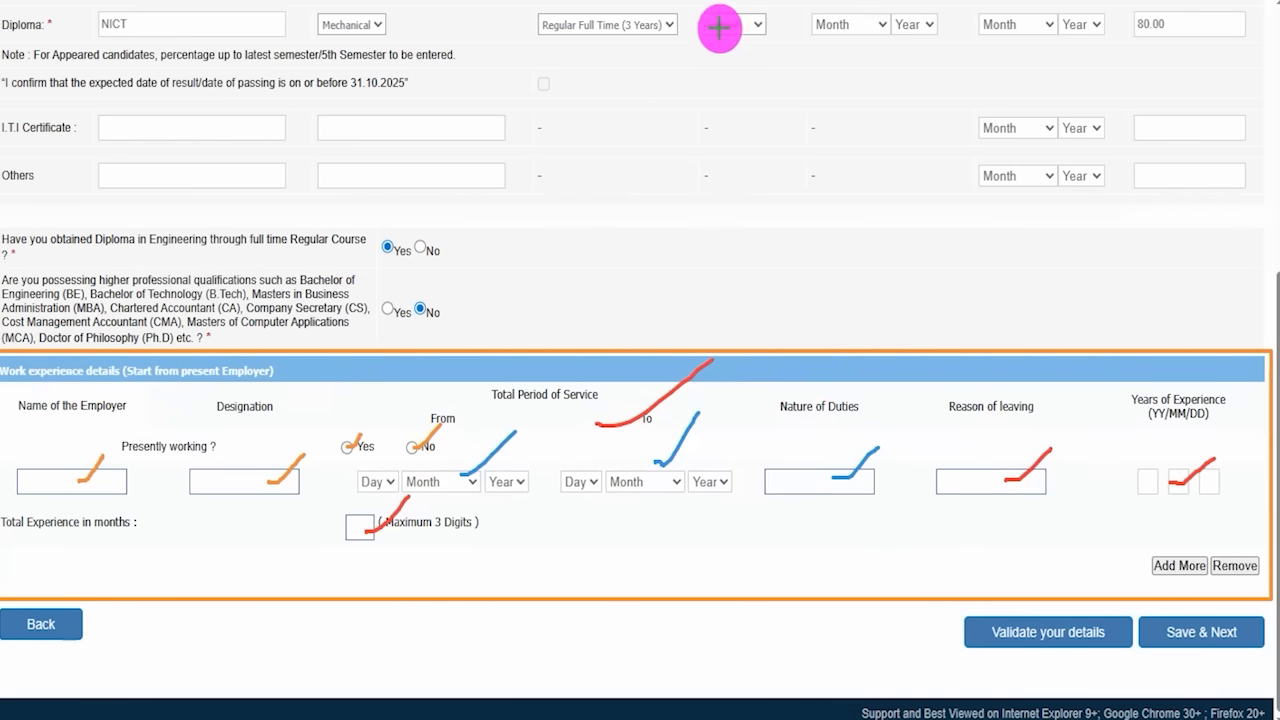
{"action": "key", "text": "e"}
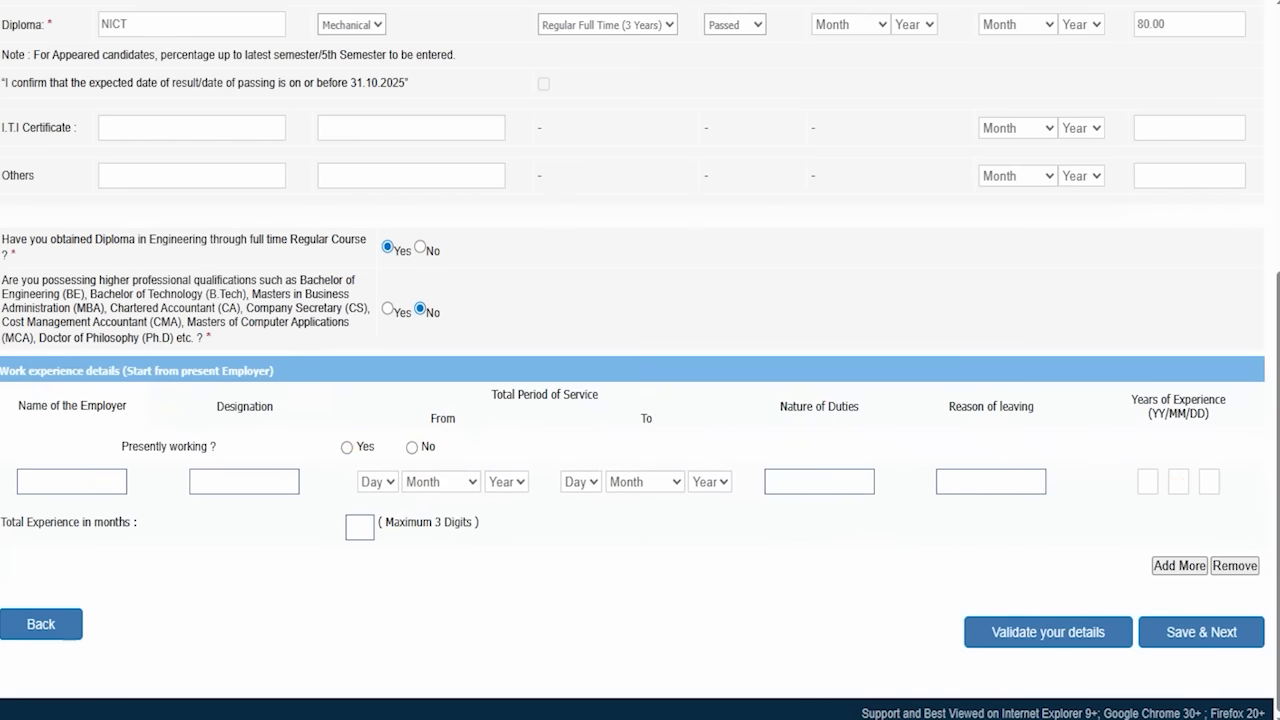
Step: Validate the entered details and save them to continue to the application preview
{"action": "left_click_drag", "start_coordinate": [636, 636], "coordinate": [940, 632]}
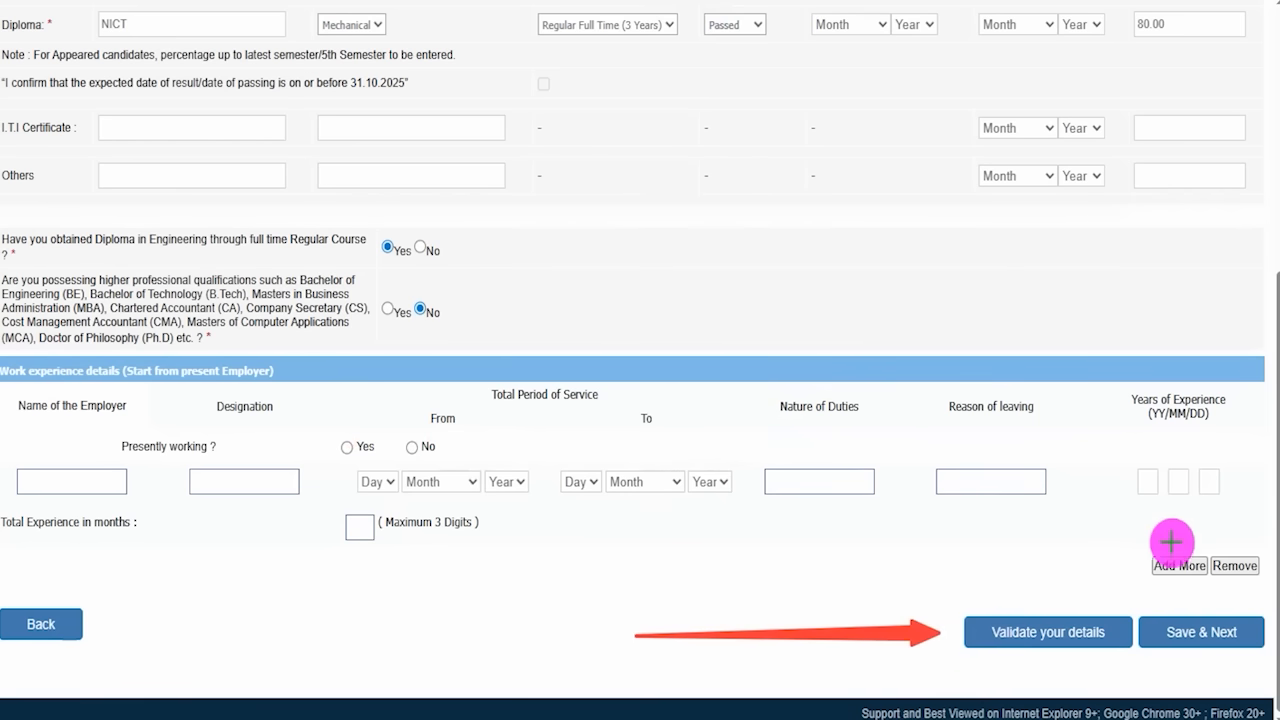
{"action": "mouse_move", "coordinate": [1077, 432]}
{"action": "left_mouse_down"}
{"action": "mouse_move", "coordinate": [1151, 614]}
{"action": "mouse_move", "coordinate": [1160, 594]}
{"action": "mouse_move", "coordinate": [1164, 604]}
{"action": "left_mouse_up"}
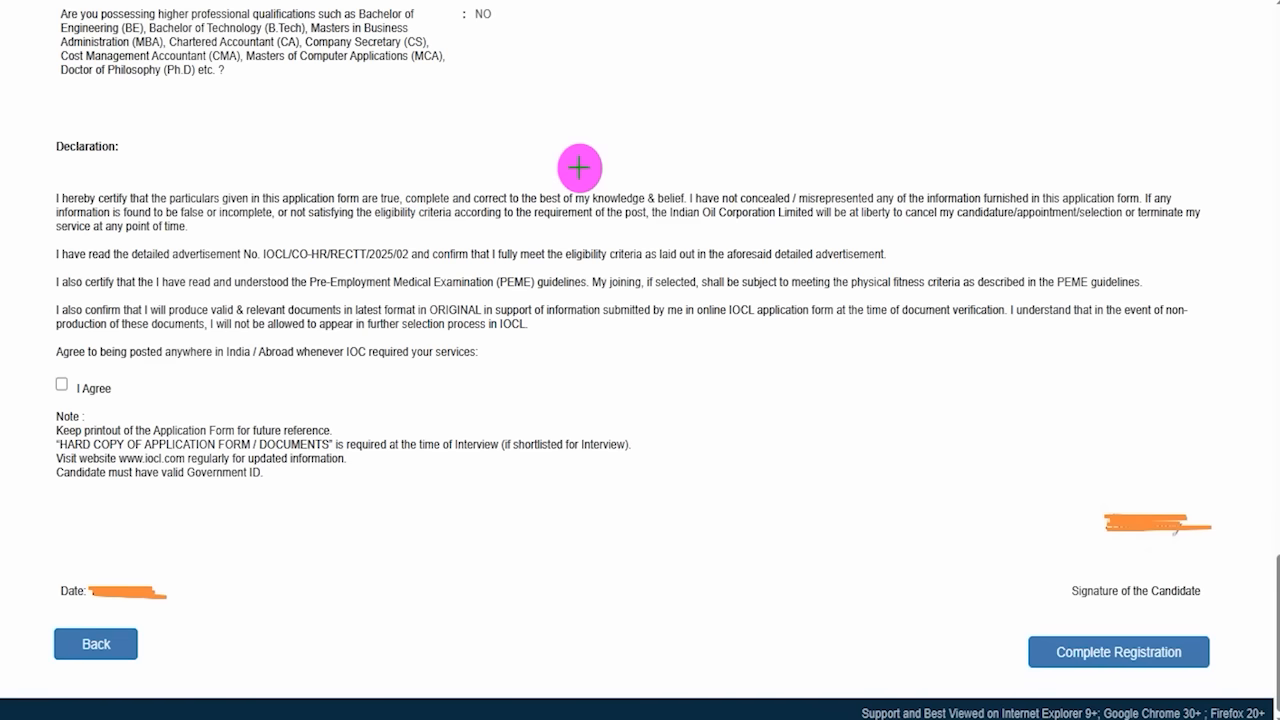
Step: Review the declaration and its I Agree checkbox in the preview, and complete the registration
{"action": "left_click_drag", "start_coordinate": [566, 83], "coordinate": [627, 25]}
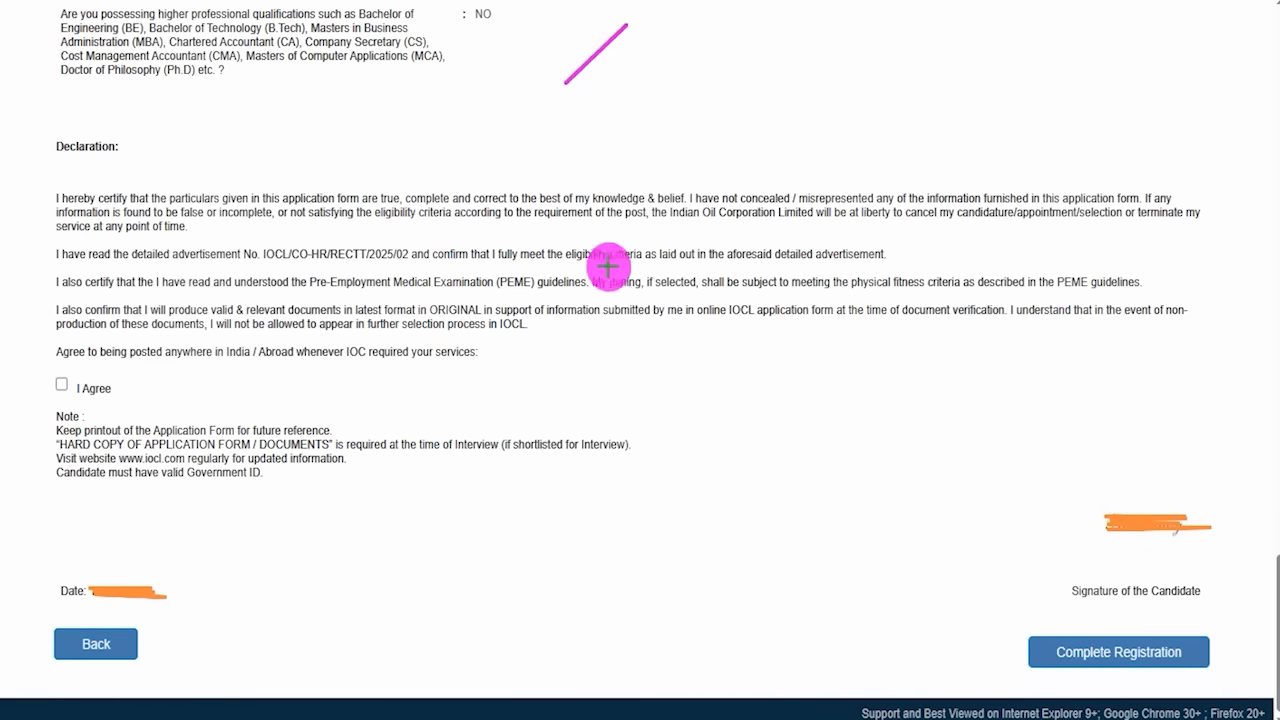
{"action": "left_click_drag", "start_coordinate": [636, 151], "coordinate": [731, 83]}
{"action": "left_click_drag", "start_coordinate": [740, 232], "coordinate": [786, 197]}
{"action": "left_click_drag", "start_coordinate": [128, 151], "coordinate": [187, 112]}
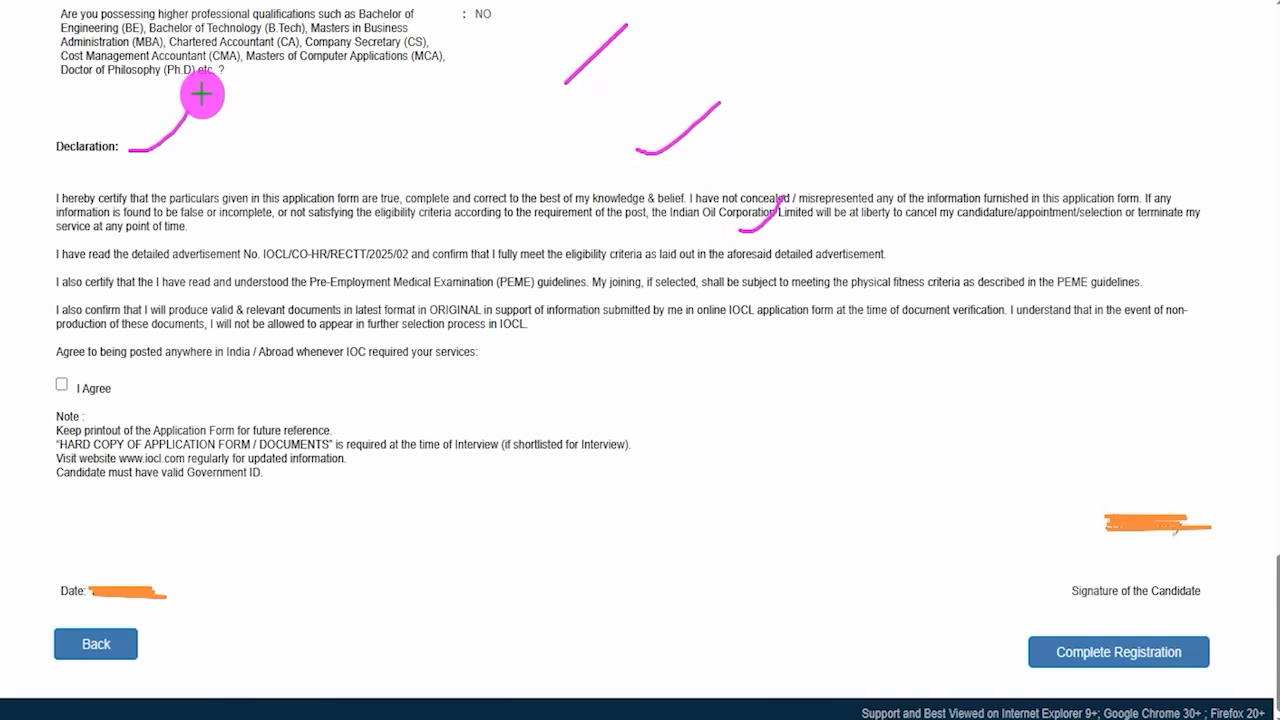
{"action": "left_click_drag", "start_coordinate": [62, 383], "coordinate": [103, 353]}
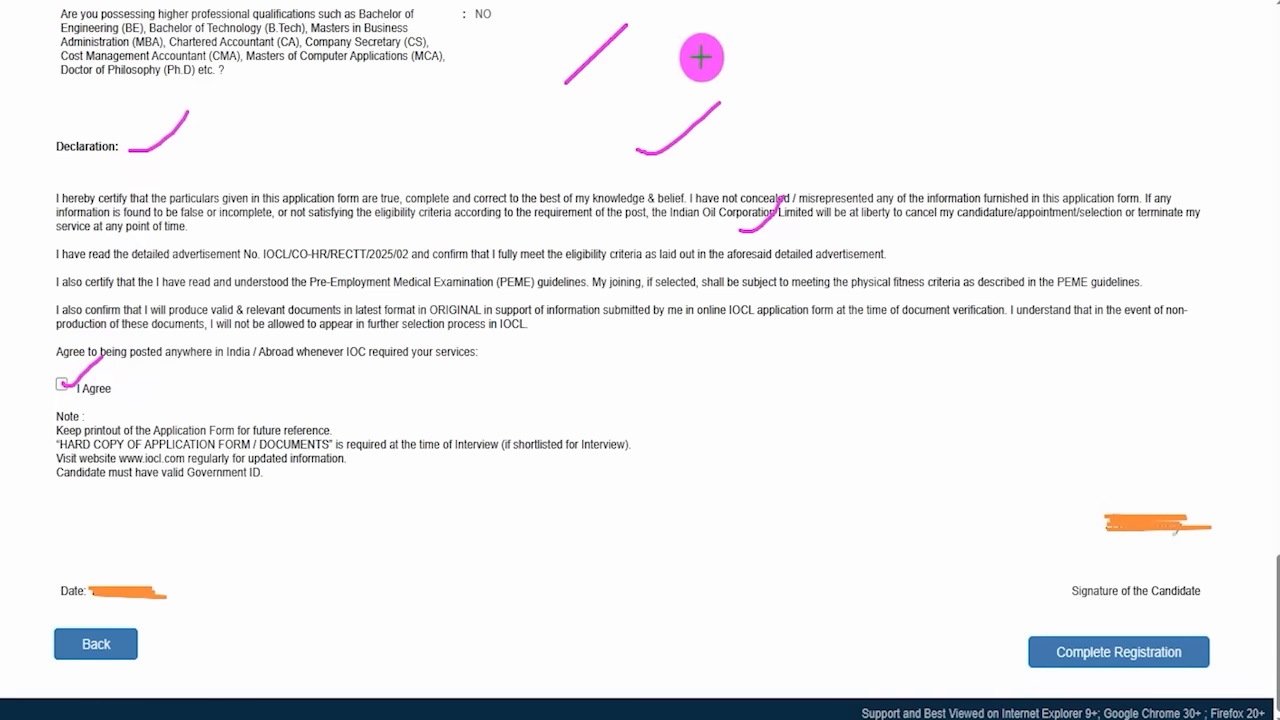
{"action": "left_click_drag", "start_coordinate": [666, 655], "coordinate": [955, 660]}
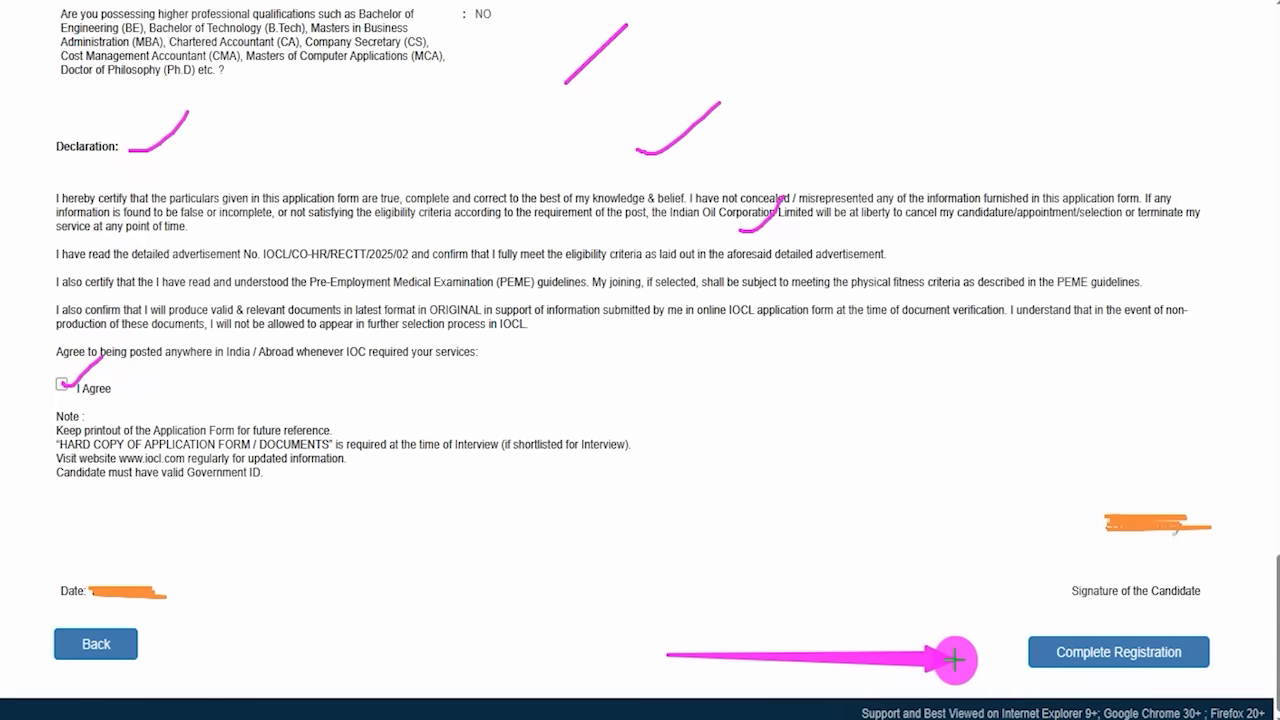
{"action": "left_click", "coordinate": [1012, 654]}
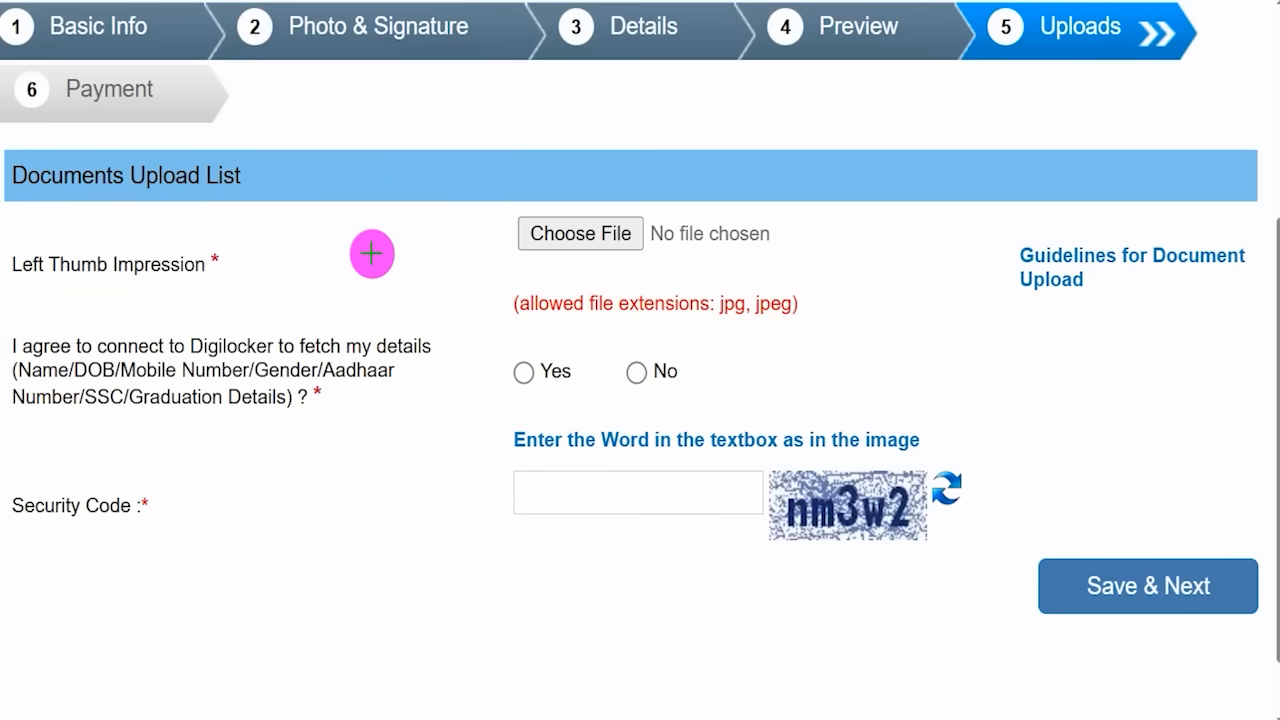
Step: Check the left thumb impression entry in the documents upload list and open the guidelines for document upload
{"action": "left_click_drag", "start_coordinate": [355, 186], "coordinate": [431, 119]}
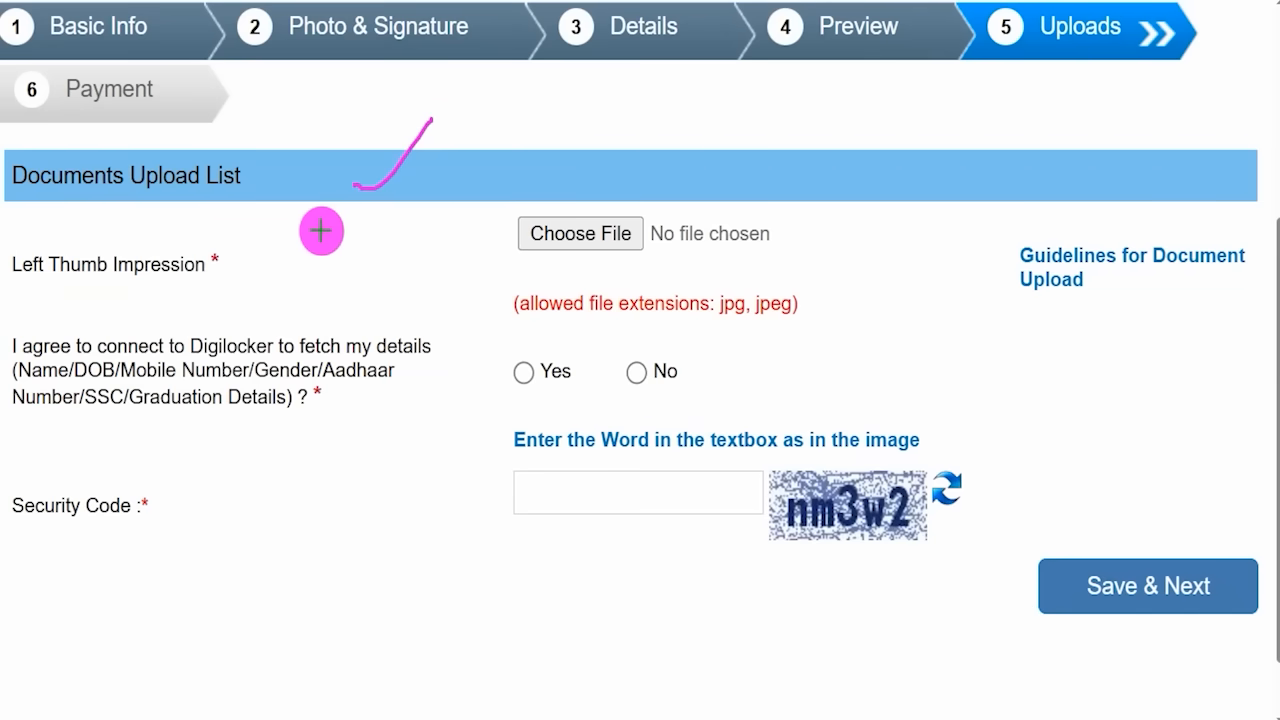
{"action": "left_click_drag", "start_coordinate": [262, 268], "coordinate": [331, 222]}
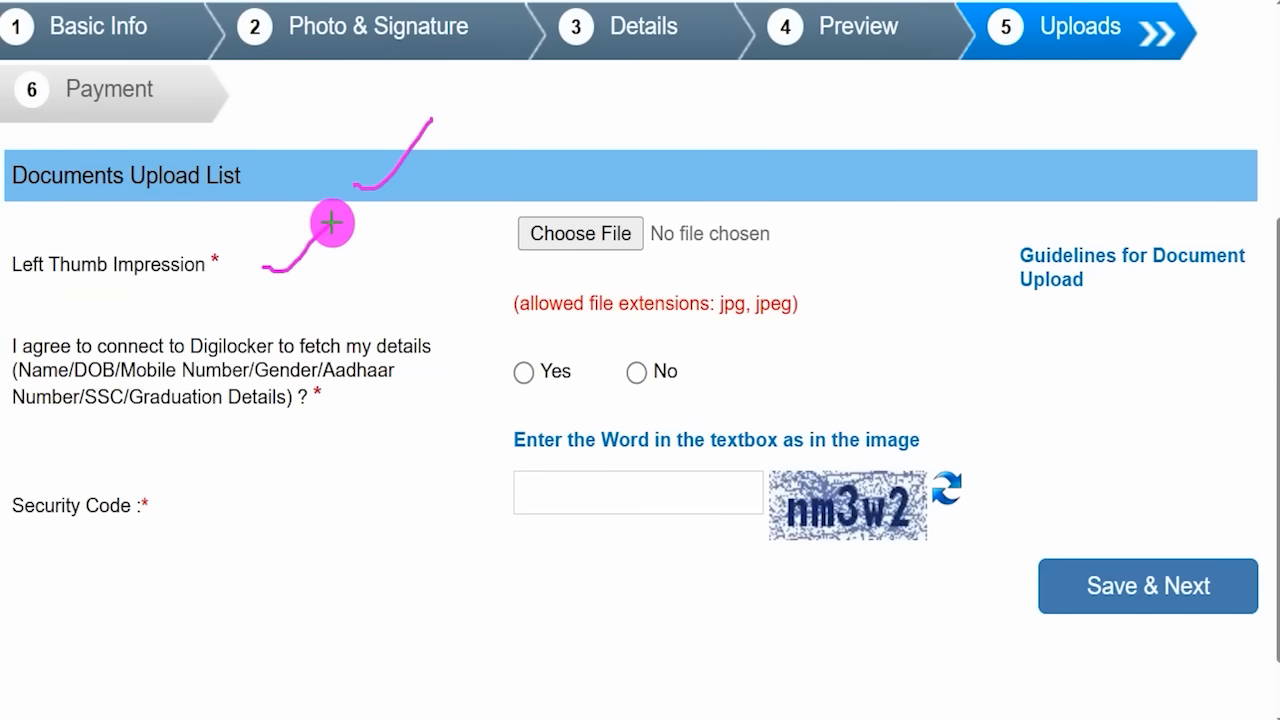
{"action": "mouse_move", "coordinate": [995, 222]}
{"action": "left_mouse_down"}
{"action": "mouse_move", "coordinate": [1166, 237]}
{"action": "mouse_move", "coordinate": [1249, 289]}
{"action": "mouse_move", "coordinate": [1256, 316]}
{"action": "left_mouse_up"}
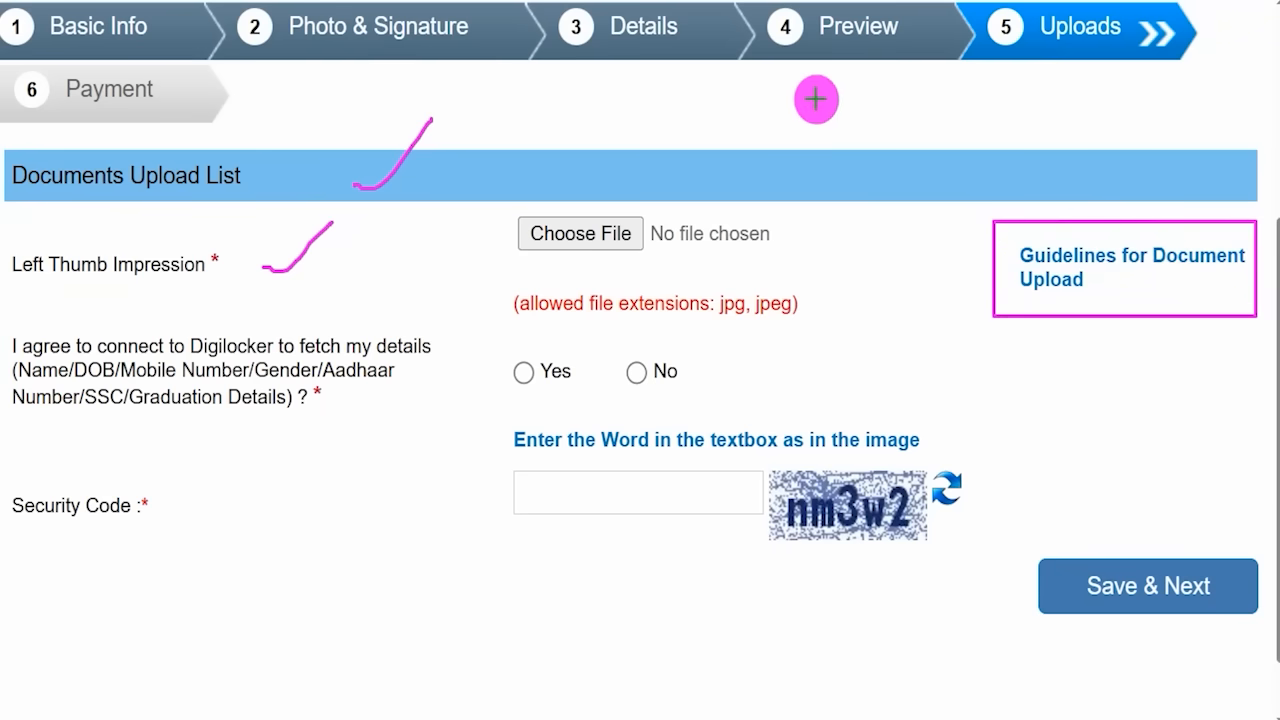
{"action": "key", "text": "Escape"}
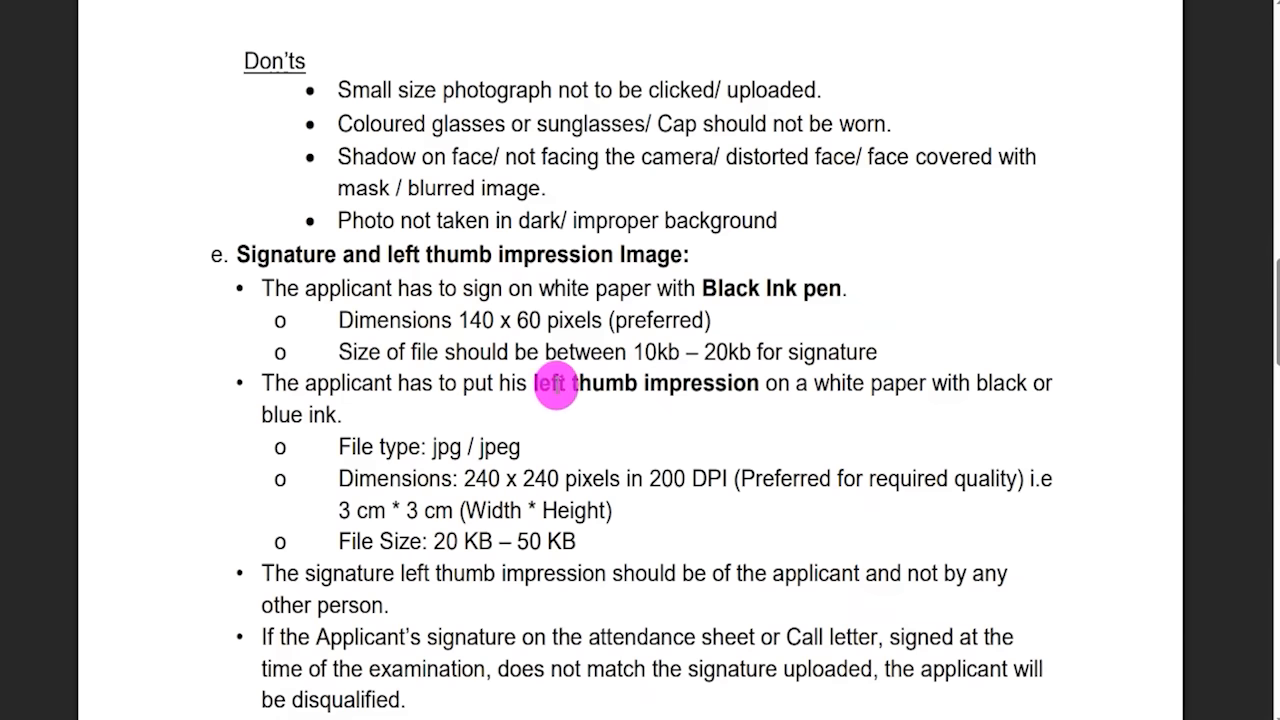
Step: Examine the guidelines for the left thumb impression's ink colour, file type and file size
{"action": "left_click_drag", "start_coordinate": [528, 383], "coordinate": [794, 385]}
{"action": "left_click_drag", "start_coordinate": [273, 415], "coordinate": [328, 415]}
{"action": "left_click_drag", "start_coordinate": [436, 447], "coordinate": [505, 447]}
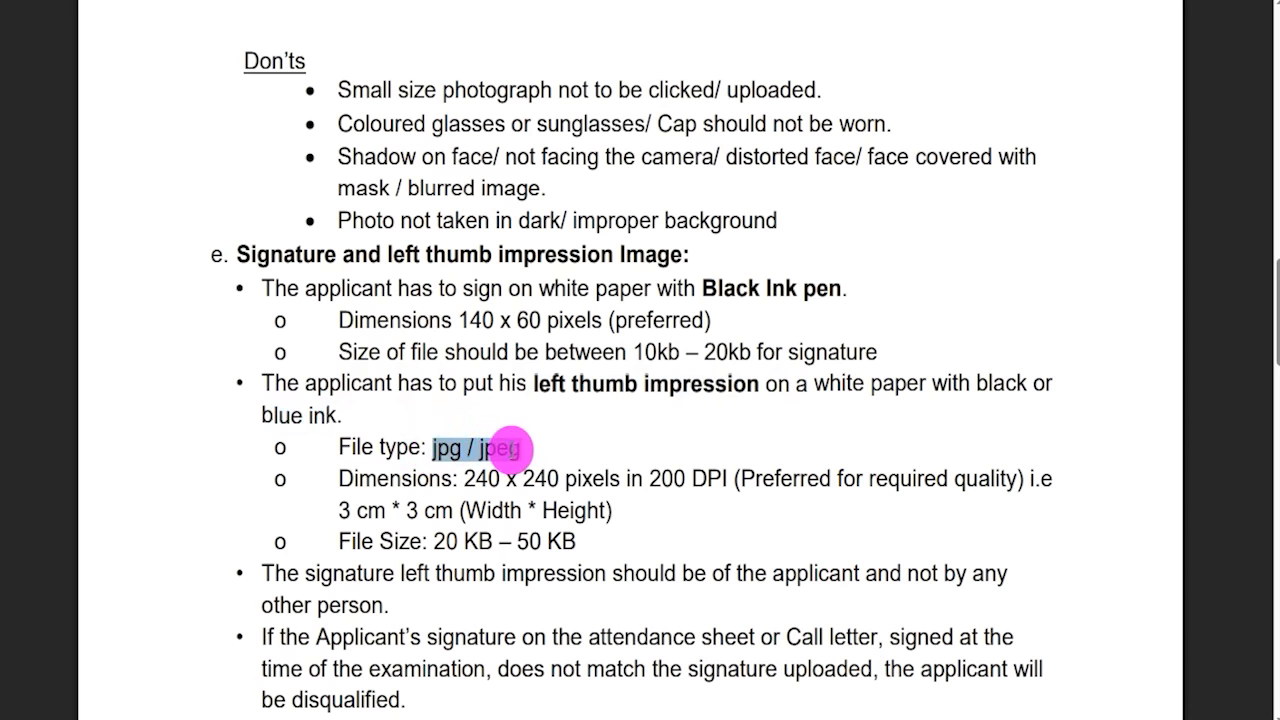
{"action": "left_click", "coordinate": [445, 541]}
{"action": "left_click_drag", "start_coordinate": [445, 541], "coordinate": [578, 541]}
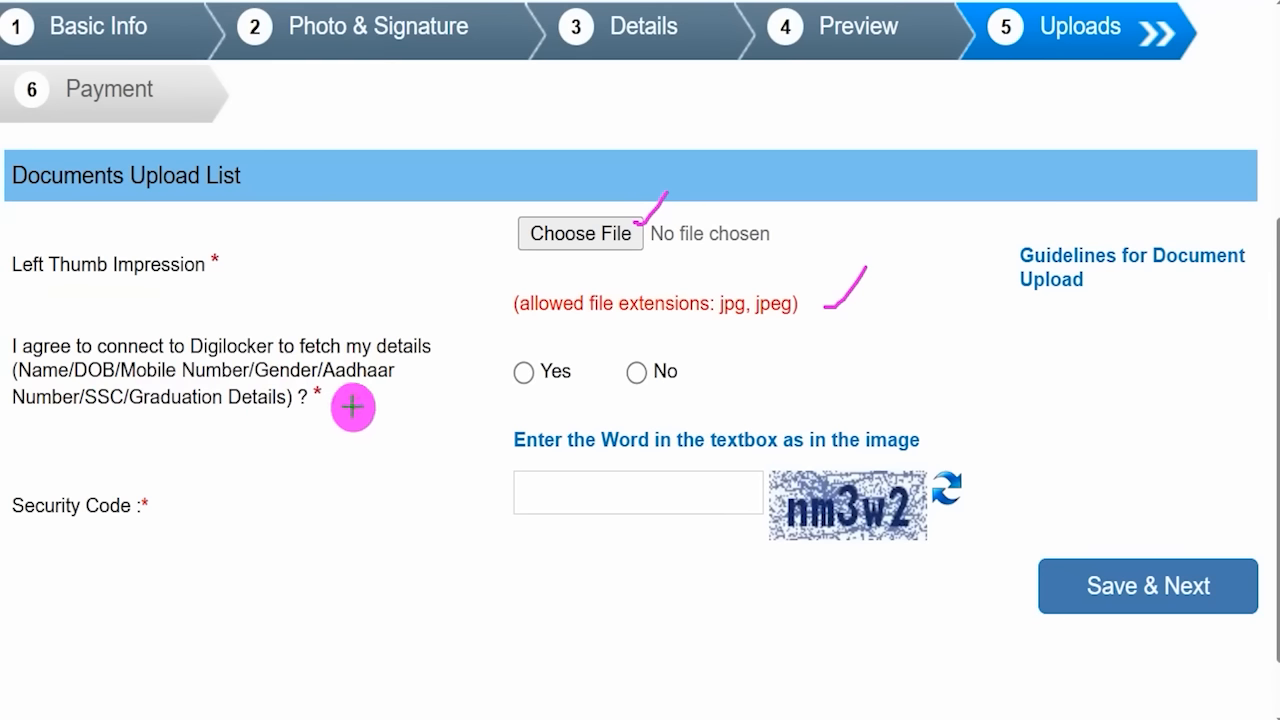
Step: Review the Digilocker consent choices, the security code entry and the save option on the document uploads page
{"action": "left_click_drag", "start_coordinate": [364, 411], "coordinate": [432, 379]}
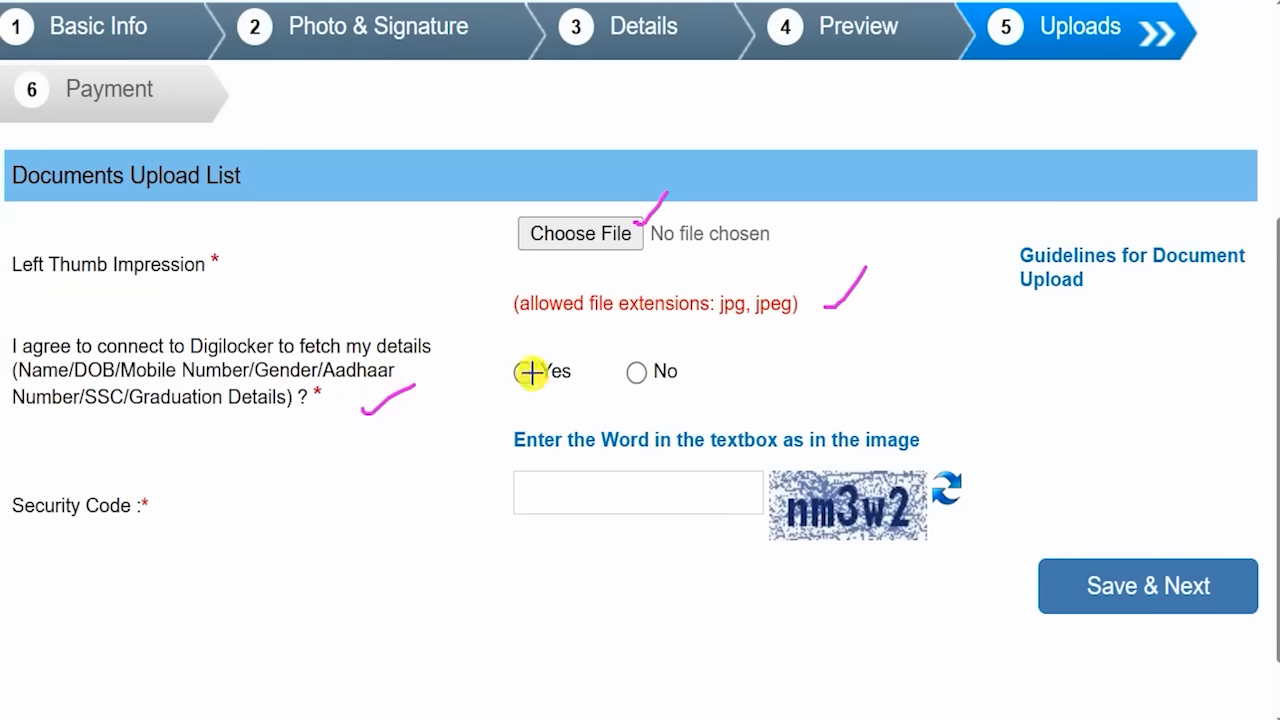
{"action": "left_click_drag", "start_coordinate": [522, 376], "coordinate": [560, 345]}
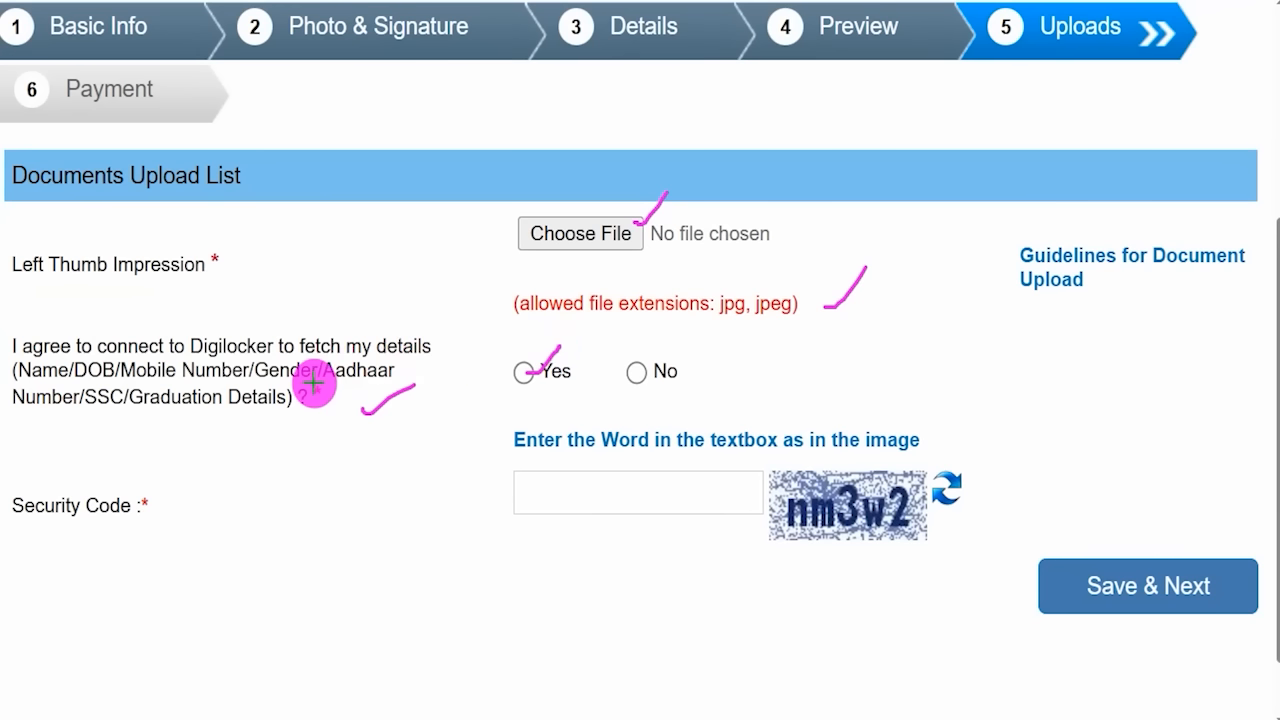
{"action": "left_click_drag", "start_coordinate": [632, 372], "coordinate": [667, 343]}
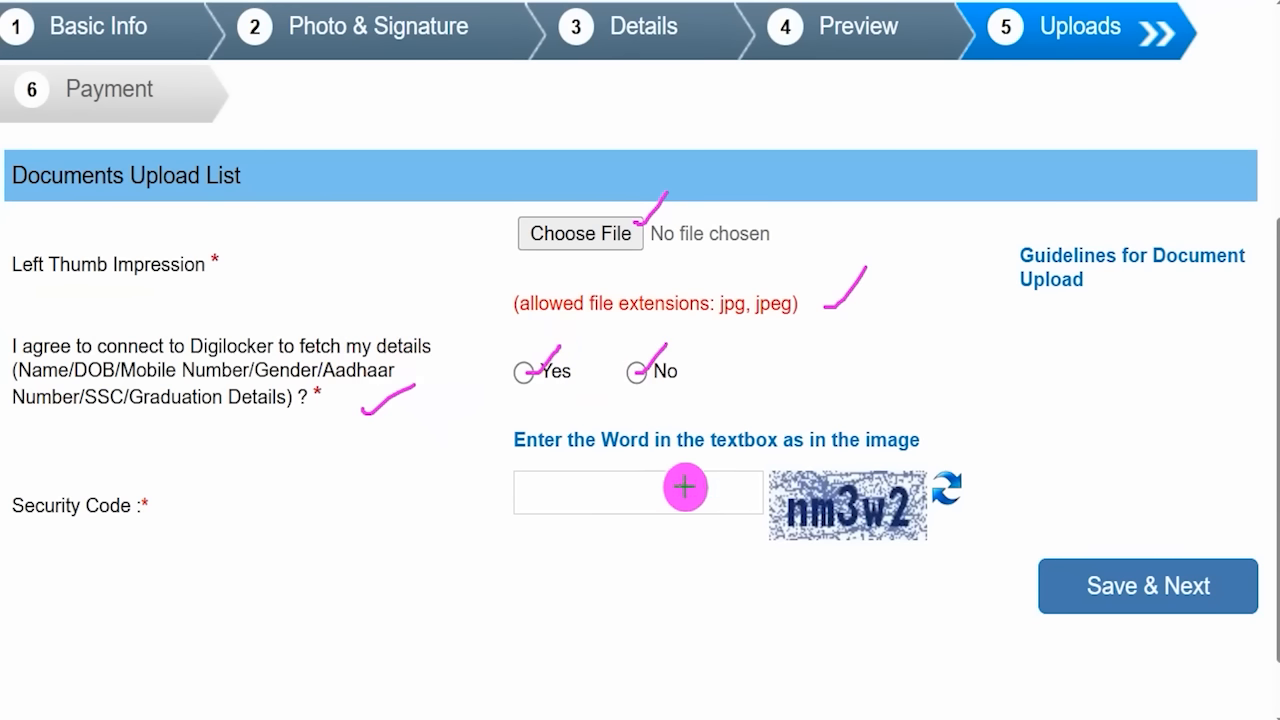
{"action": "left_click_drag", "start_coordinate": [934, 466], "coordinate": [980, 420]}
{"action": "left_click_drag", "start_coordinate": [682, 493], "coordinate": [748, 440]}
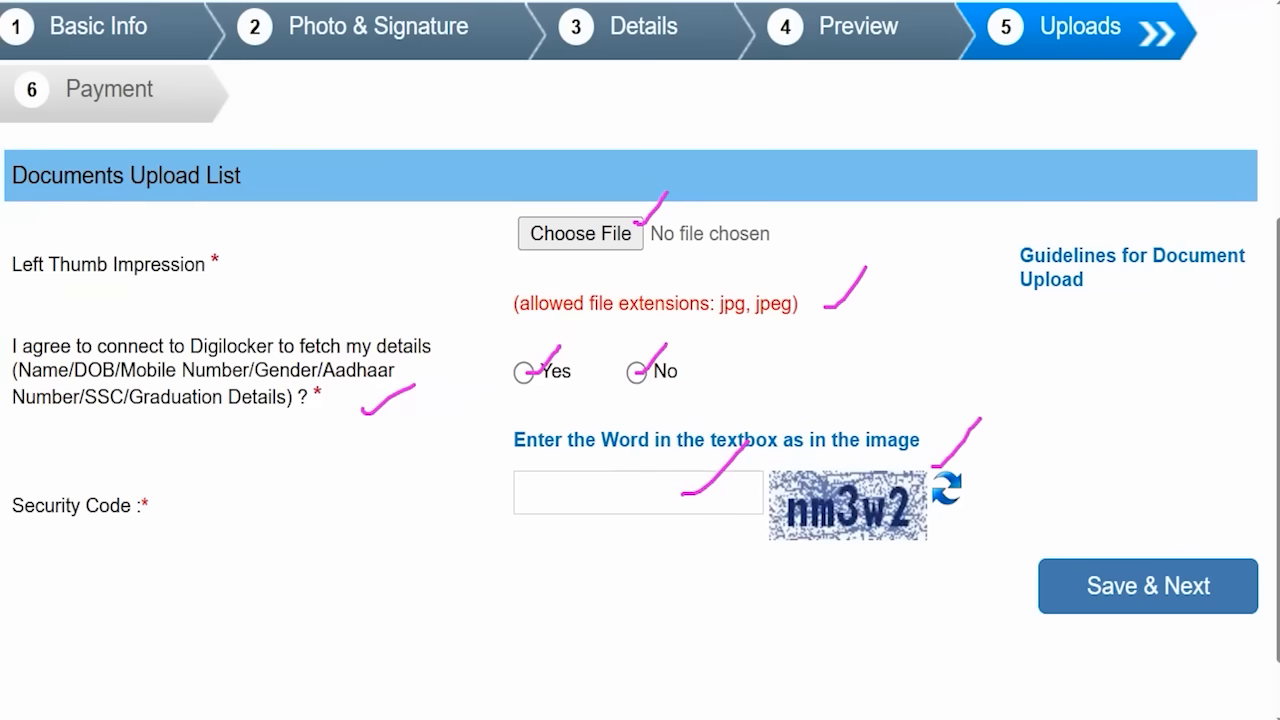
{"action": "left_click_drag", "start_coordinate": [566, 602], "coordinate": [1040, 596]}
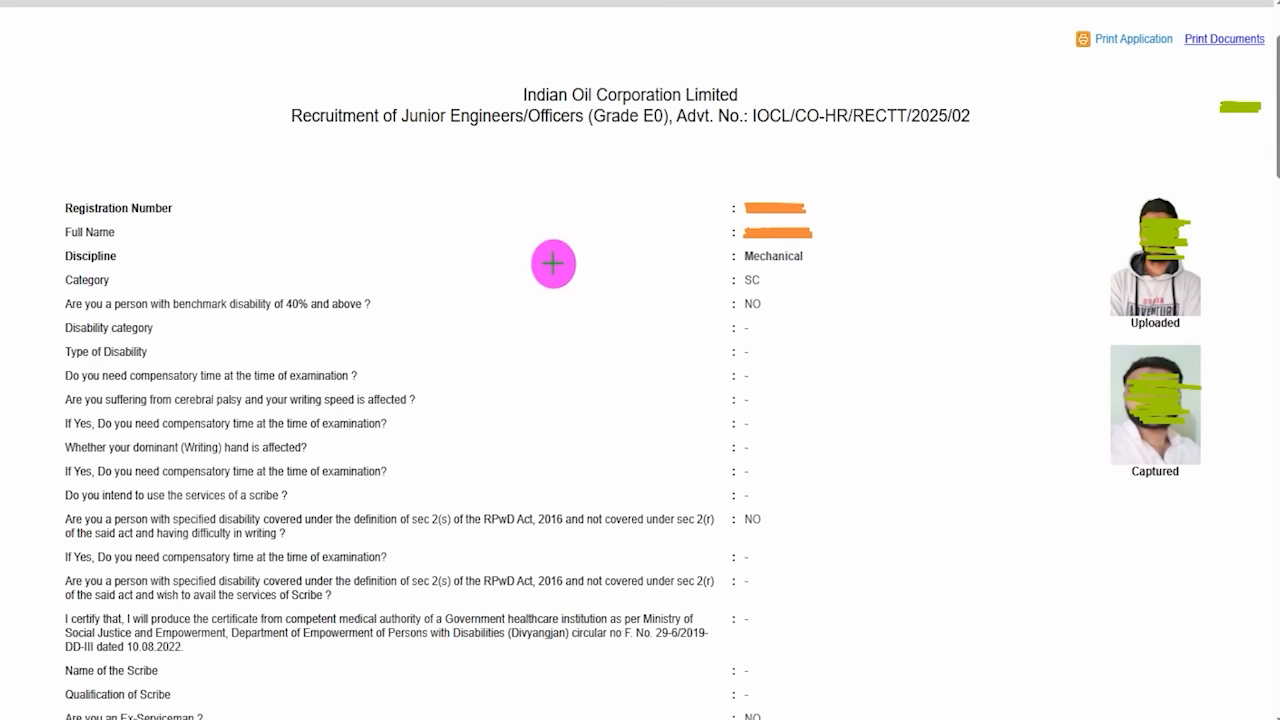
Step: Examine the completed application form, including its advertisement heading and candidate registration details
{"action": "left_click_drag", "start_coordinate": [552, 261], "coordinate": [632, 180]}
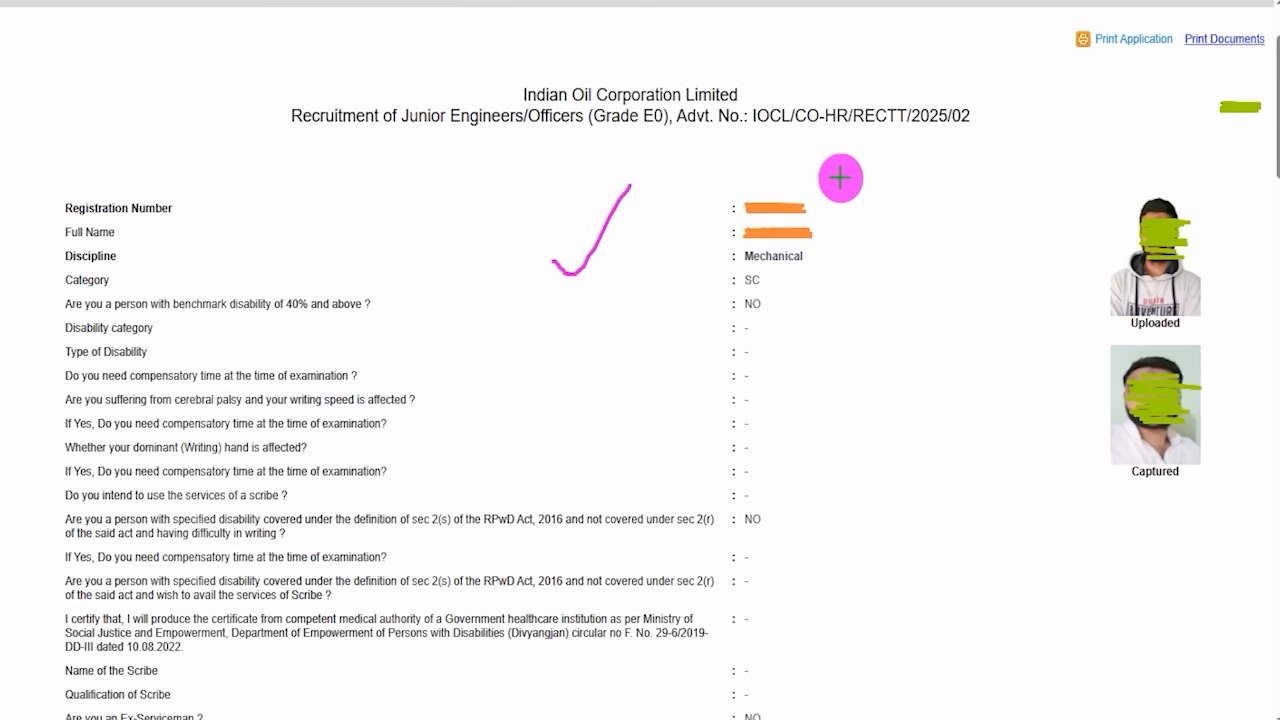
{"action": "left_click_drag", "start_coordinate": [842, 176], "coordinate": [919, 131]}
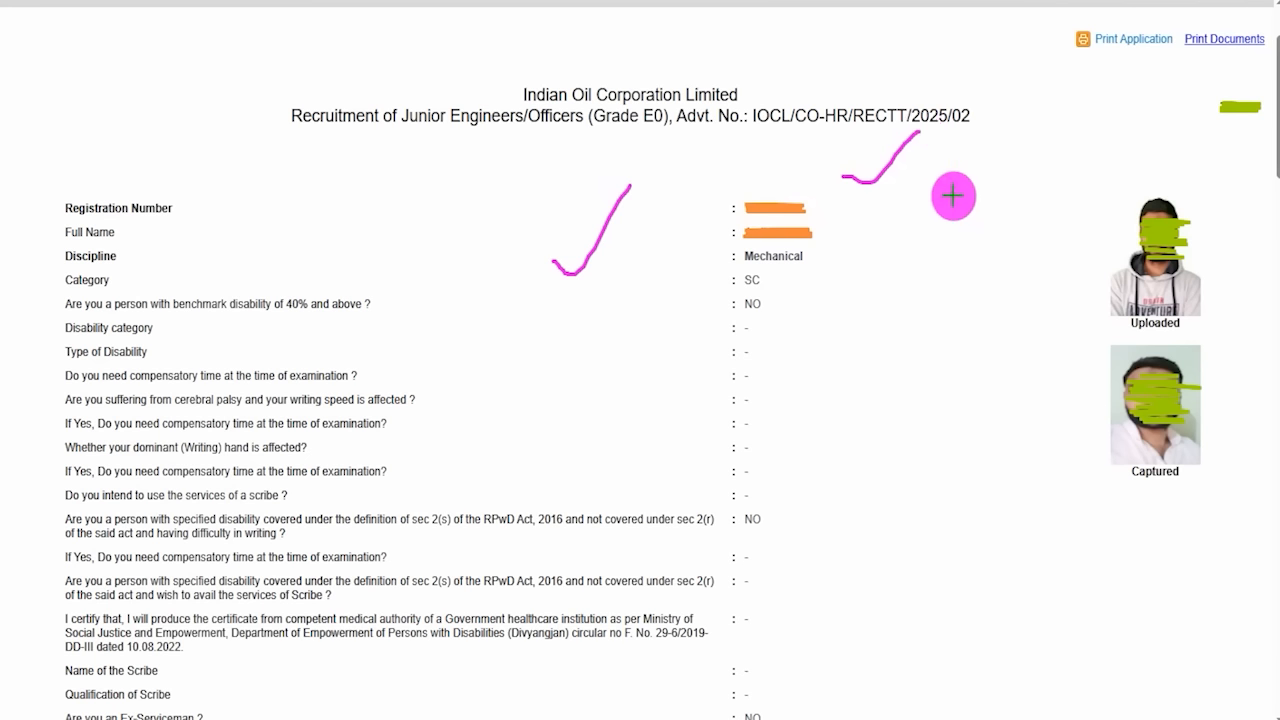
{"action": "left_click_drag", "start_coordinate": [443, 203], "coordinate": [497, 162]}
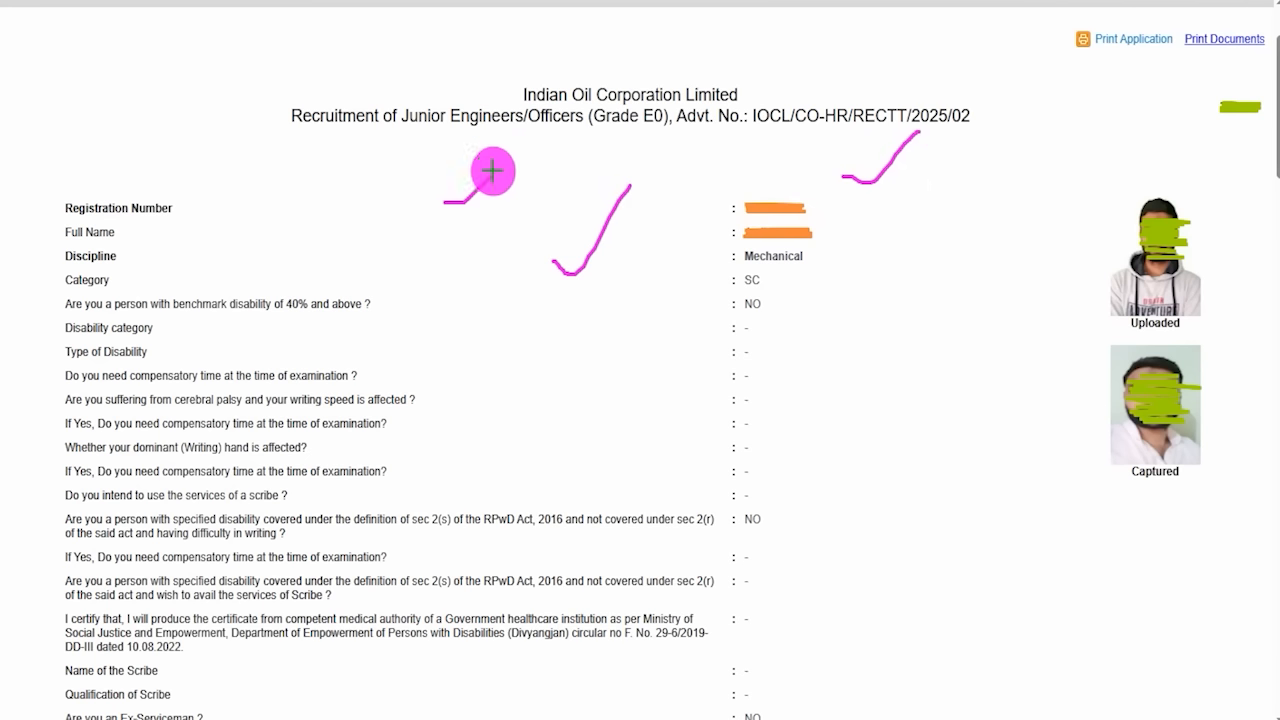
{"action": "left_click_drag", "start_coordinate": [456, 241], "coordinate": [511, 191]}
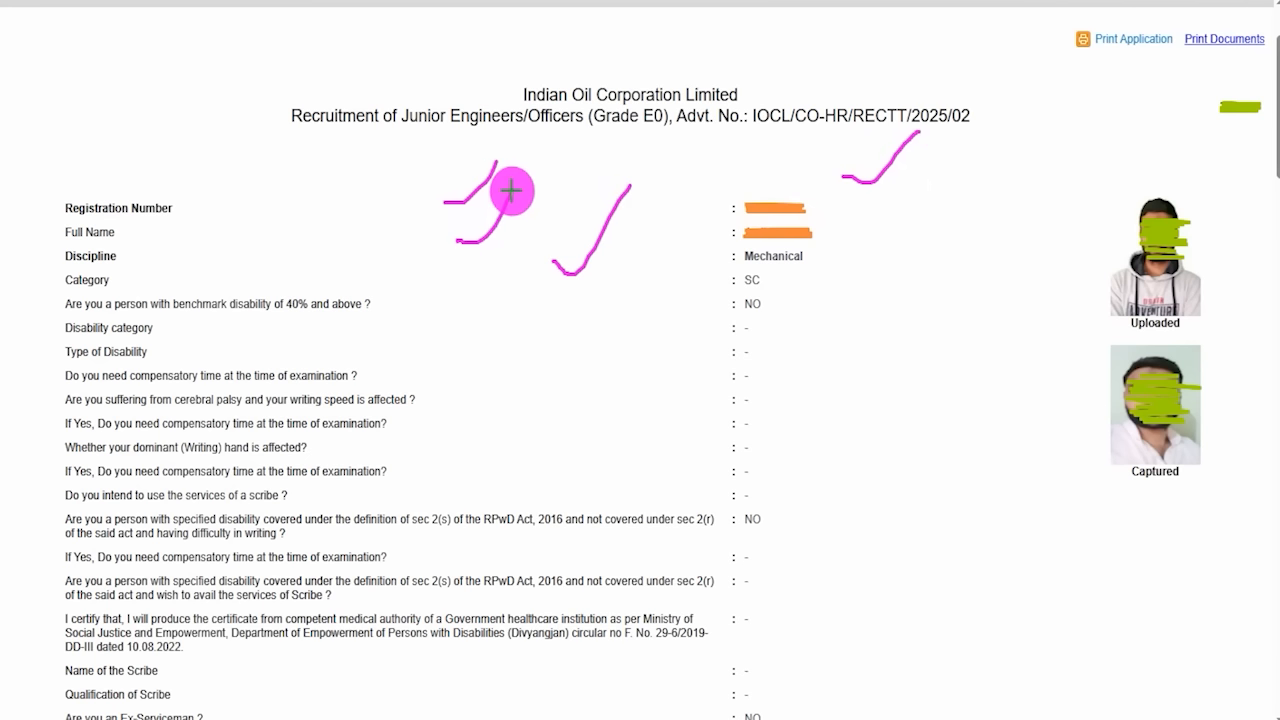
Step: Review the candidate and disability details on the submitted application form and locate the option for printing the application
{"action": "left_click_drag", "start_coordinate": [538, 182], "coordinate": [591, 144]}
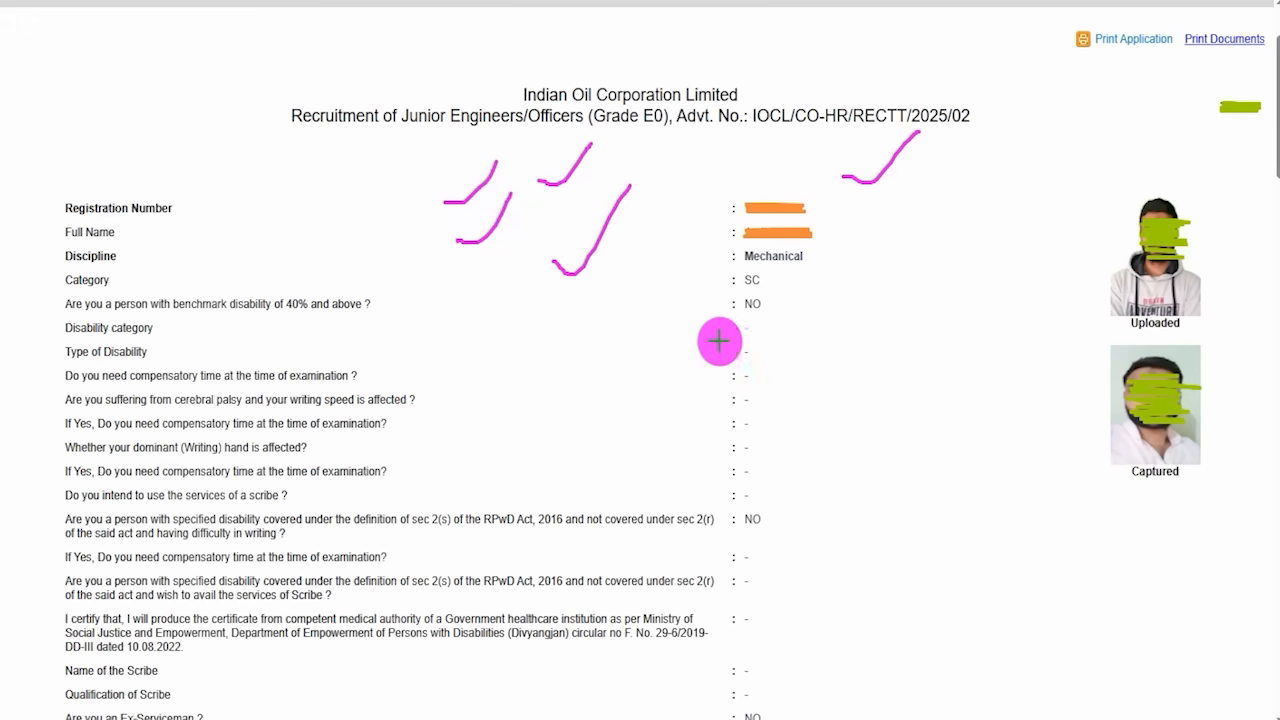
{"action": "left_click_drag", "start_coordinate": [714, 380], "coordinate": [807, 332]}
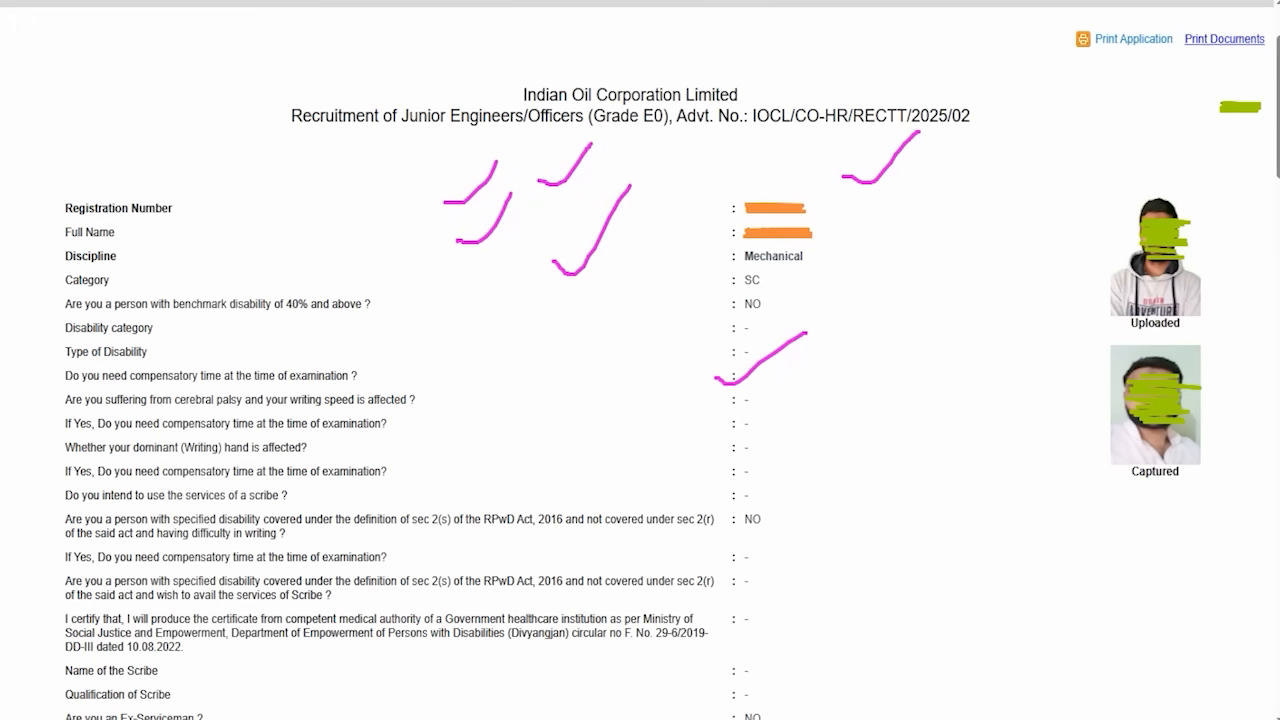
{"action": "mouse_move", "coordinate": [1051, 13]}
{"action": "left_mouse_down"}
{"action": "mouse_move", "coordinate": [1146, 21]}
{"action": "mouse_move", "coordinate": [1182, 70]}
{"action": "left_mouse_up"}
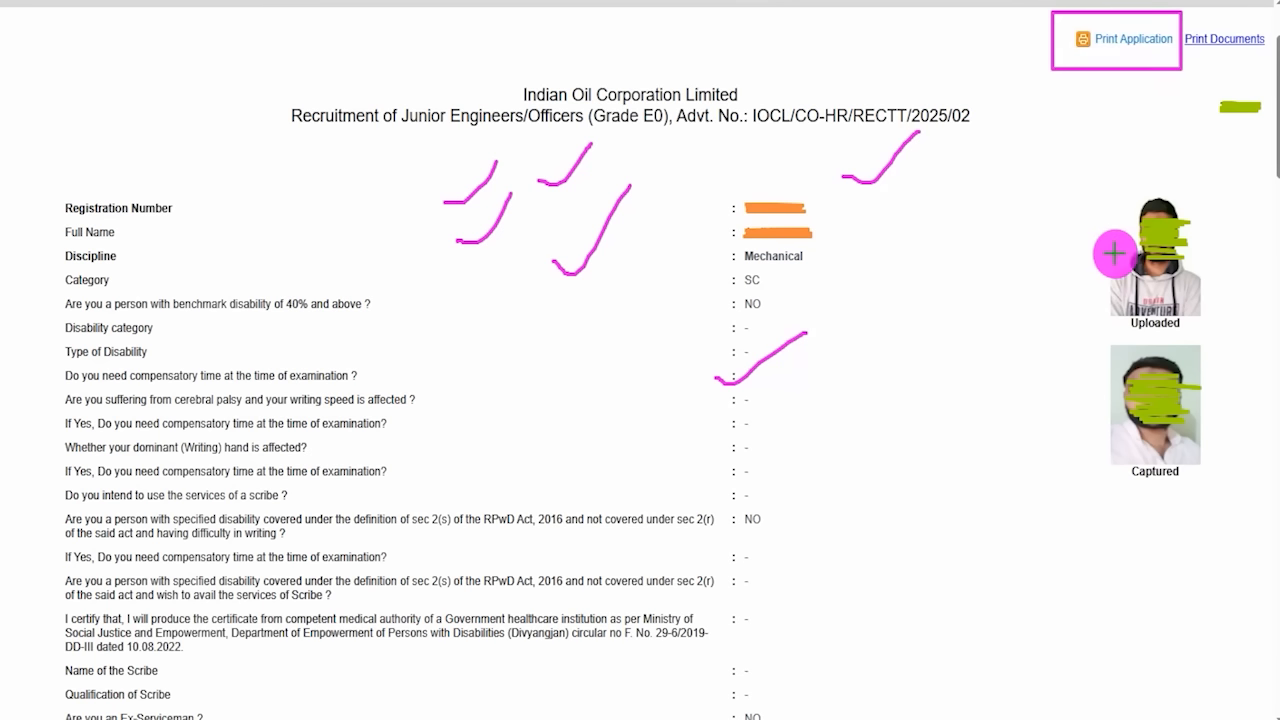
{"action": "left_click_drag", "start_coordinate": [1031, 186], "coordinate": [1102, 138]}
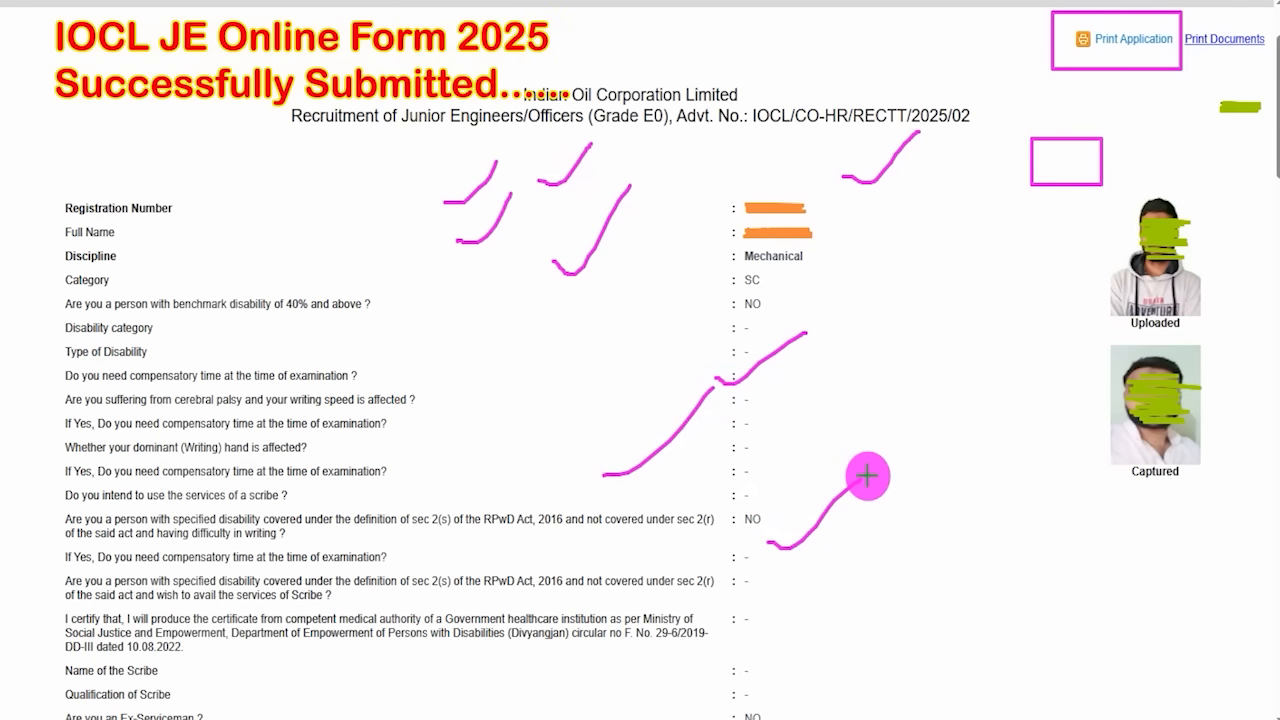
{"action": "left_click_drag", "start_coordinate": [800, 591], "coordinate": [878, 535]}
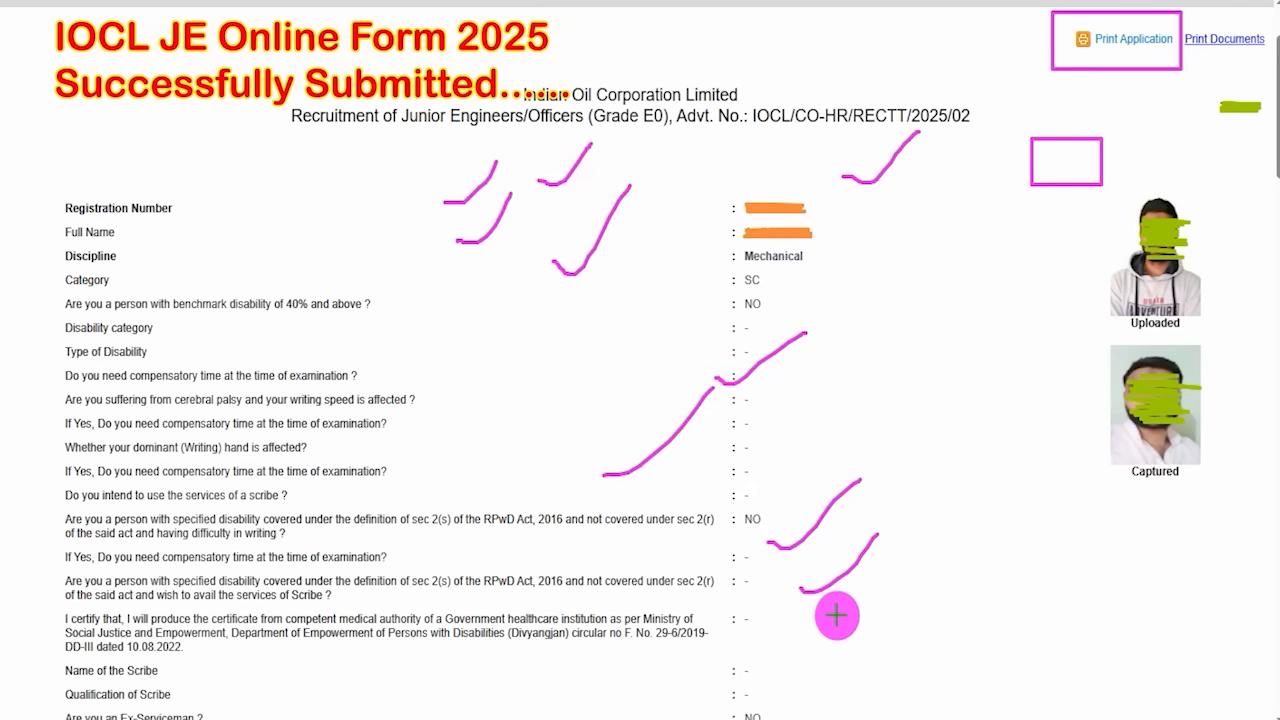
{"action": "left_click_drag", "start_coordinate": [837, 615], "coordinate": [881, 594]}
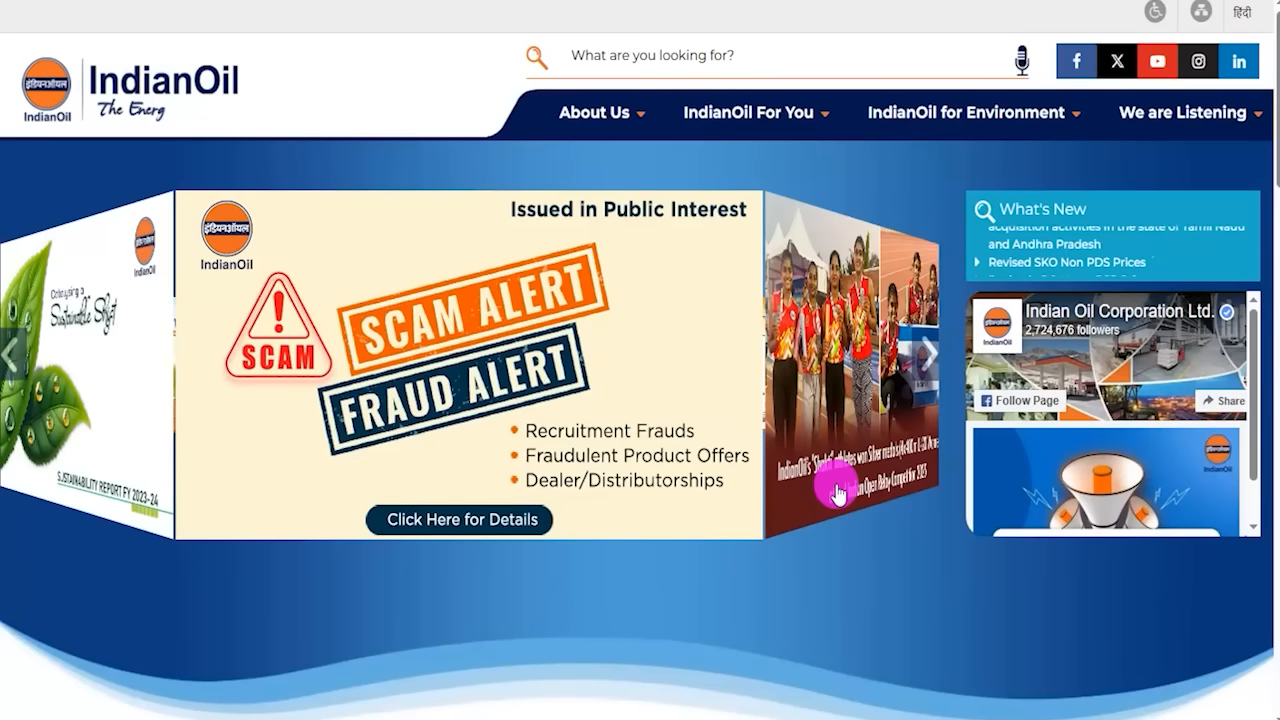
Step: Browse forward through the featured banners on the IndianOil homepage
{"action": "left_click", "coordinate": [928, 366]}
{"action": "left_click", "coordinate": [928, 368]}
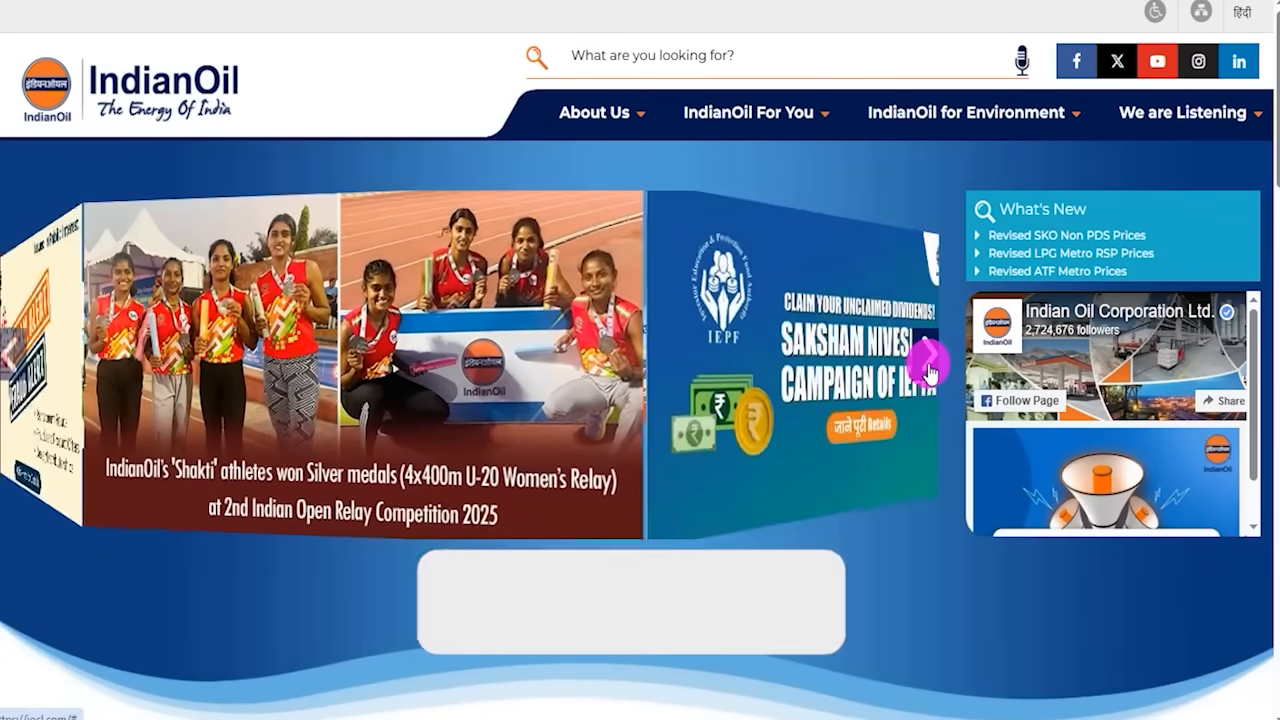
{"action": "left_click", "coordinate": [928, 368]}
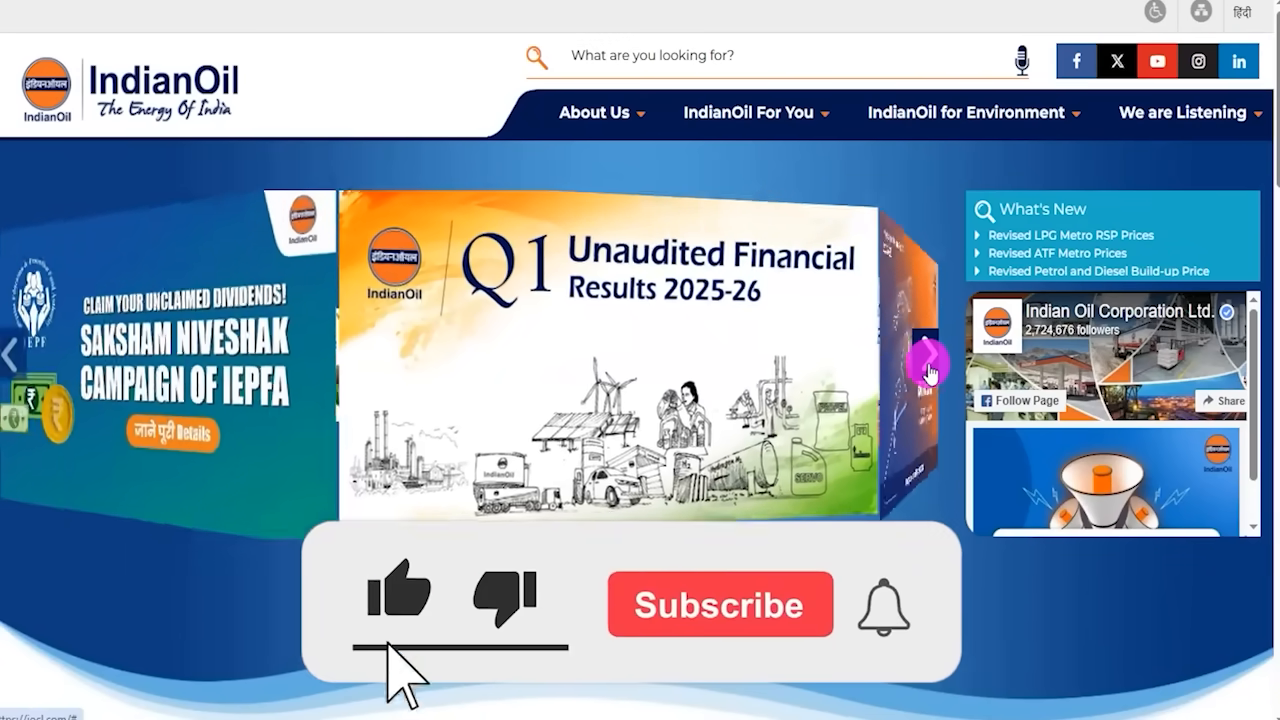